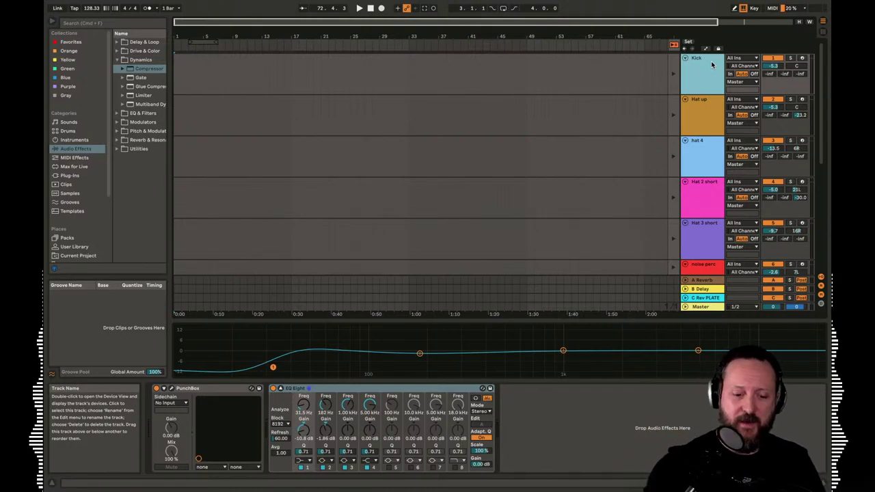
In Session View, launch the Kick, Hat up, hat 4, Hat 2 short, Hat 3 short, noise perc and second zaps clips one by one
key(Tab)
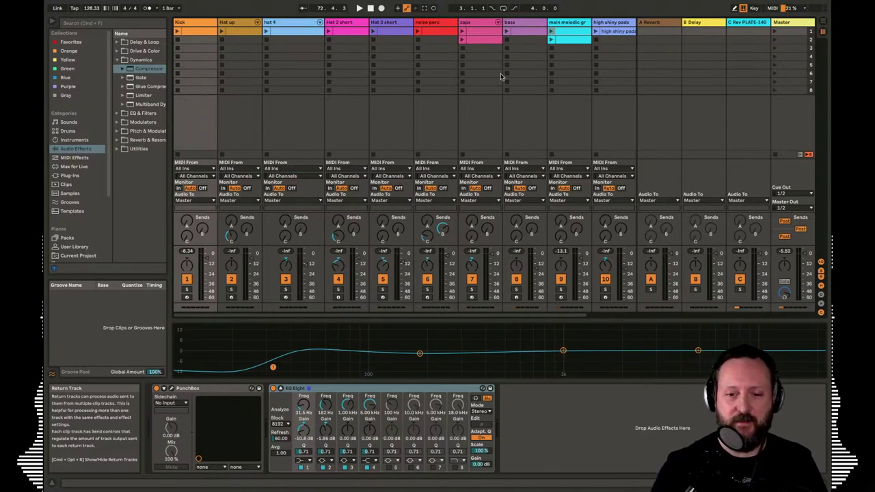
click(176, 31)
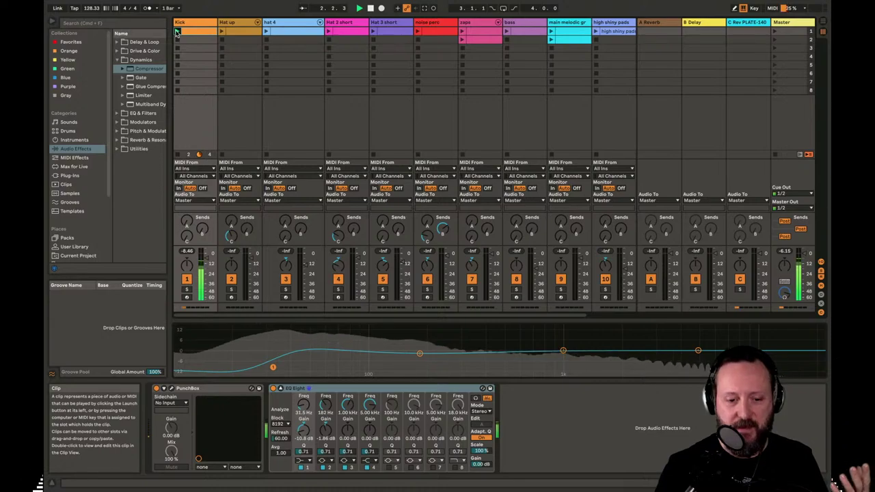
click(222, 31)
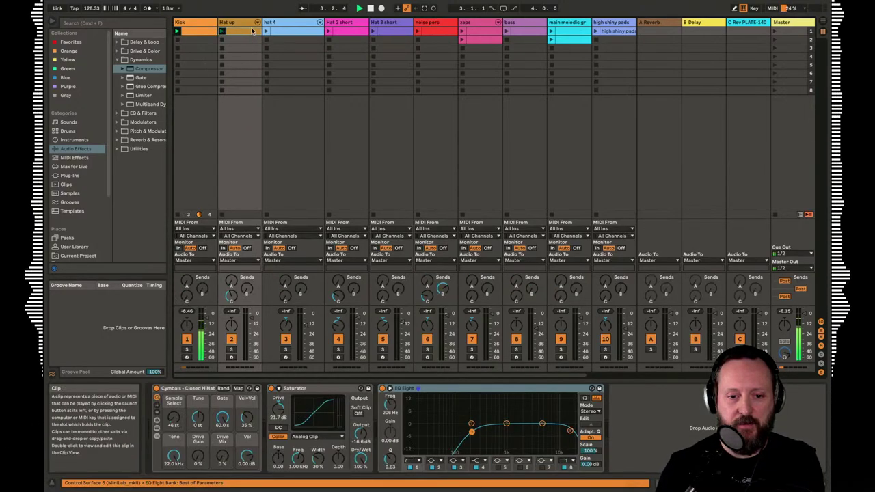
click(266, 31)
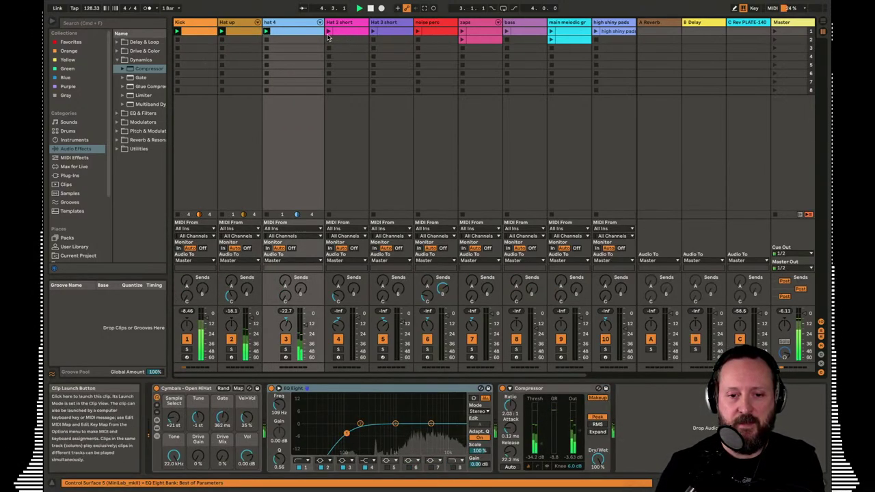
click(328, 32)
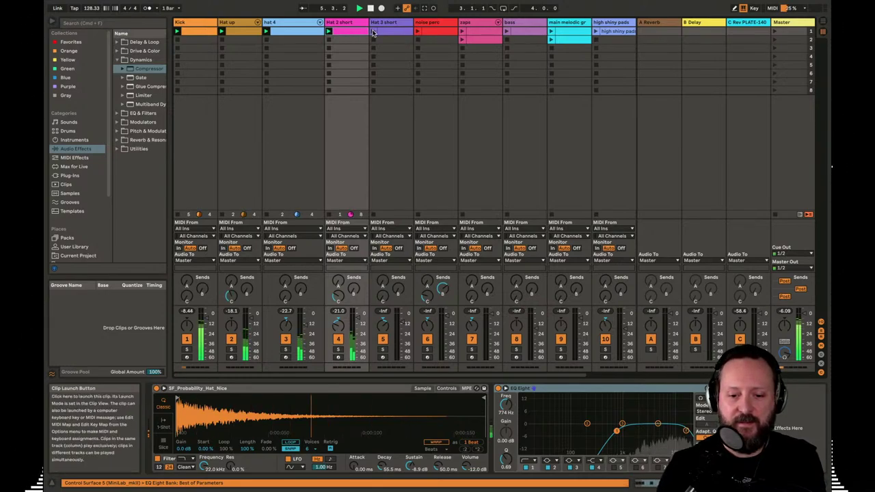
click(372, 32)
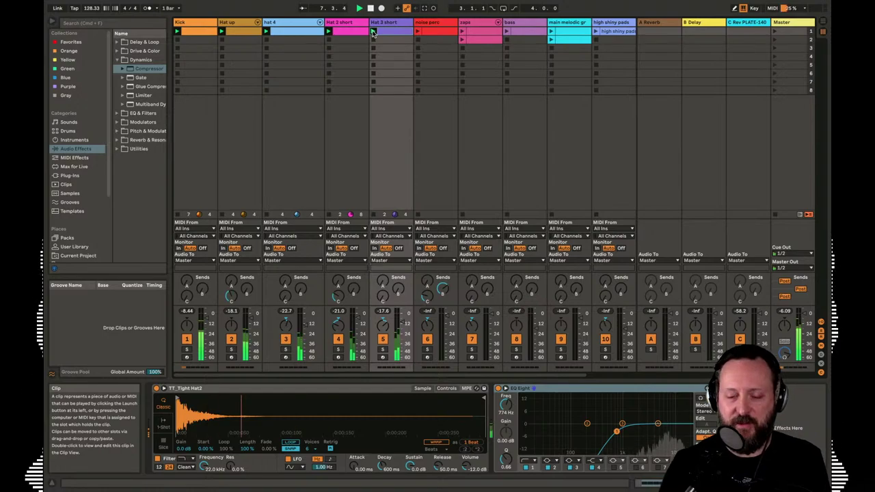
click(417, 33)
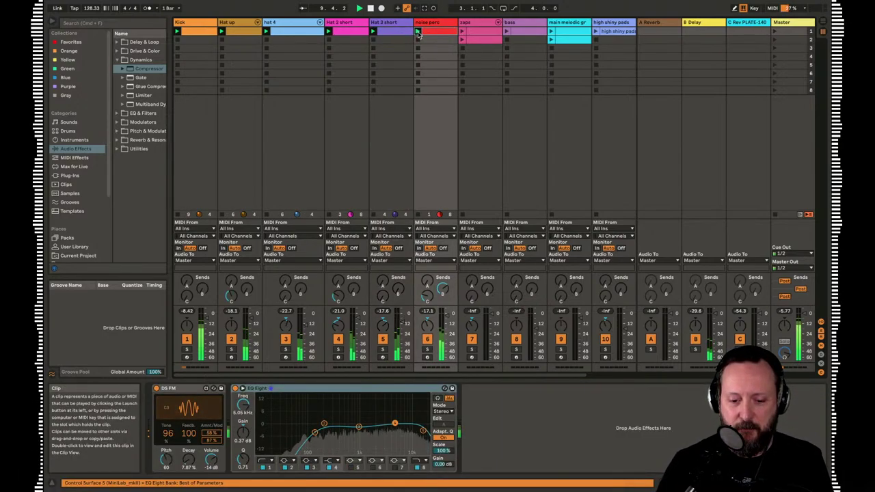
click(462, 39)
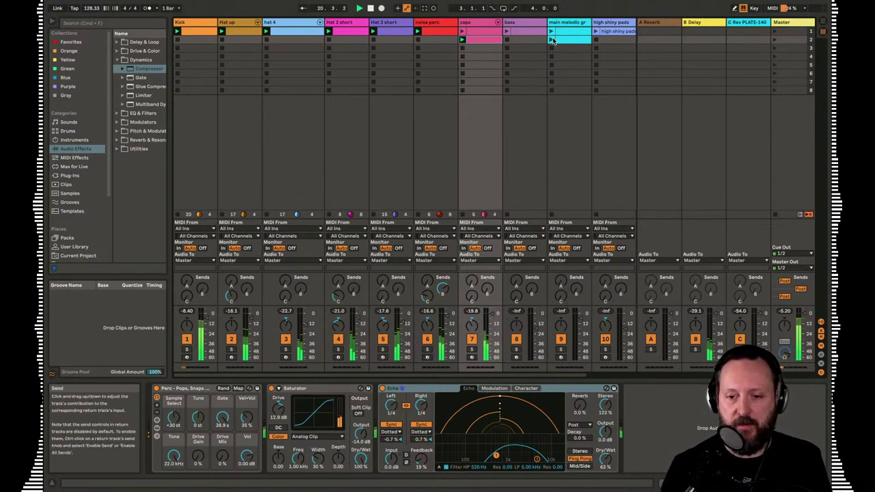
Launch scene 3 to hear the main melodic clip on its own, and add the bass clip to it
click(755, 58)
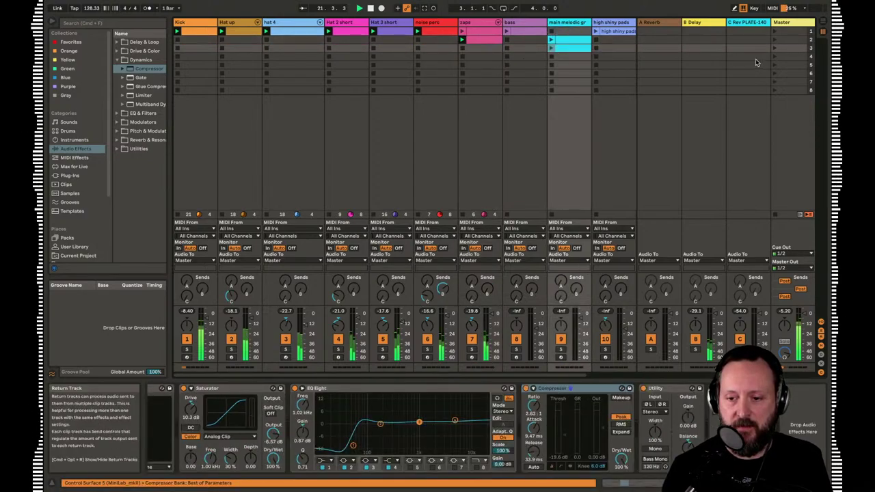
click(775, 49)
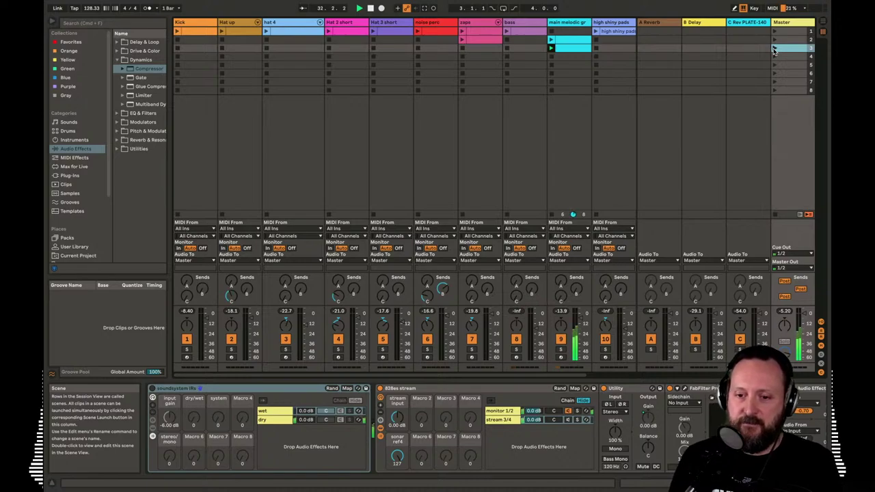
click(506, 34)
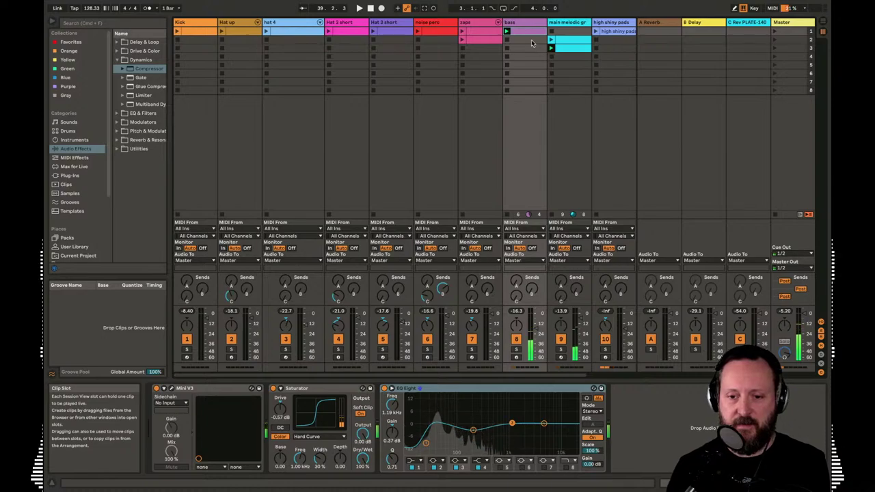
Launch the first scene to hear all the parts together, and stop the high shiny pads clip
click(567, 39)
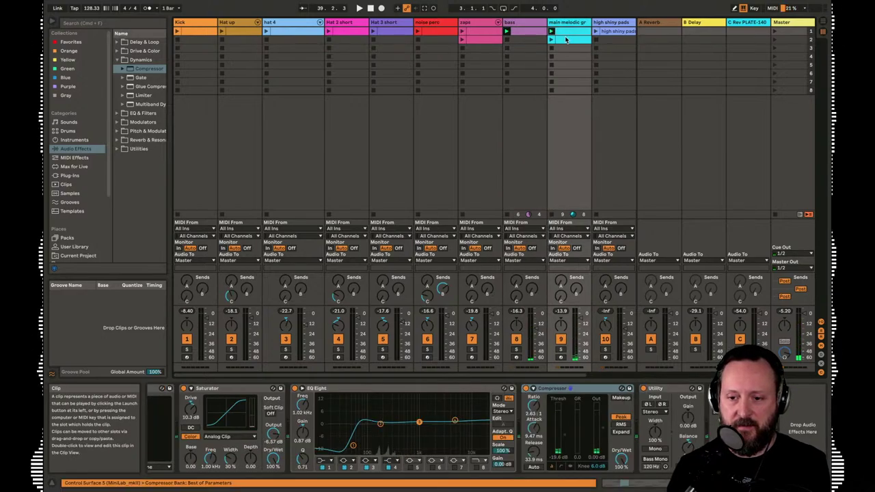
click(773, 31)
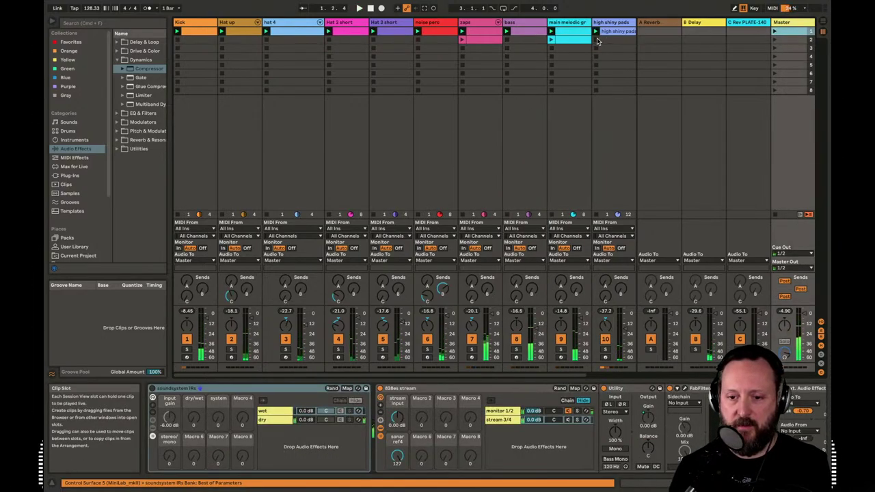
scroll(596, 41, right, 2)
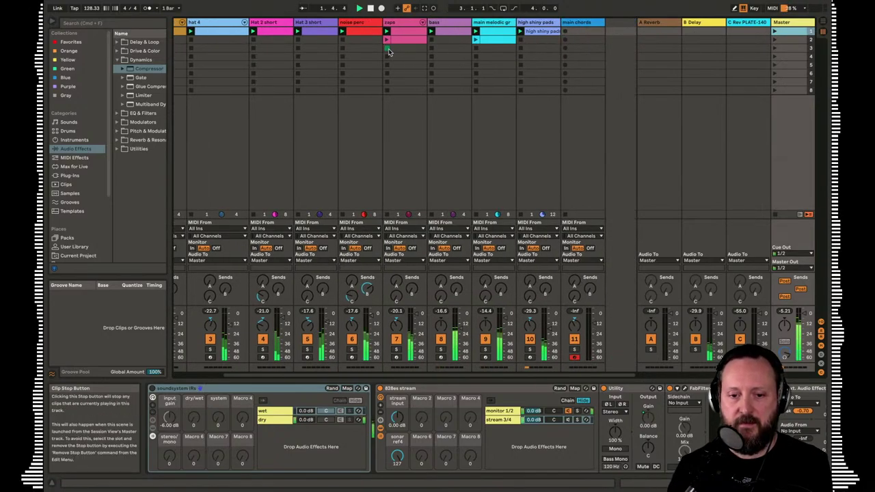
click(521, 41)
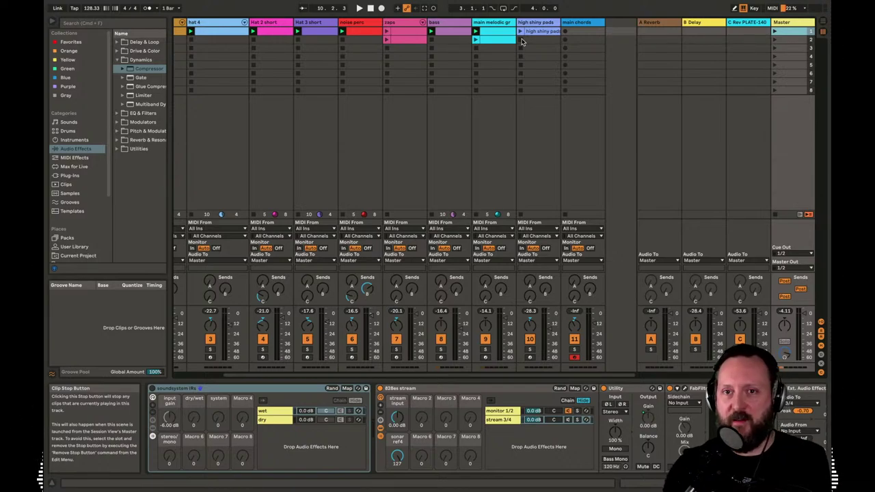
key(Tab)
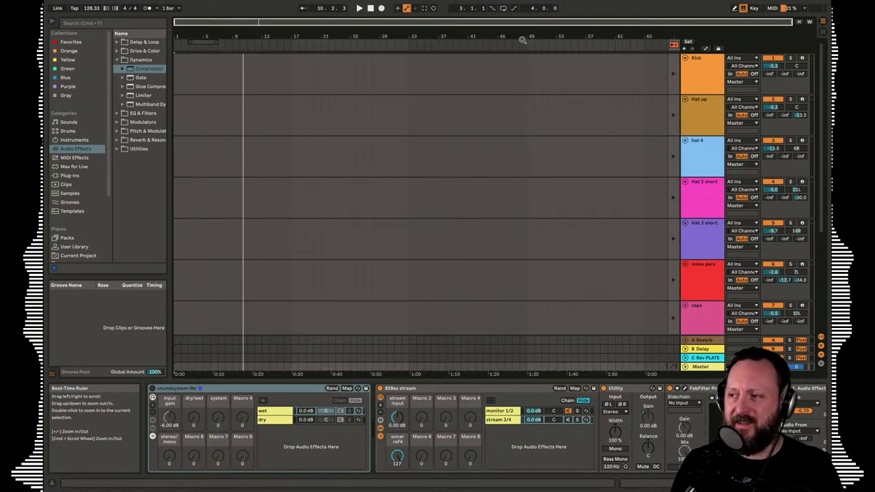
key(Tab)
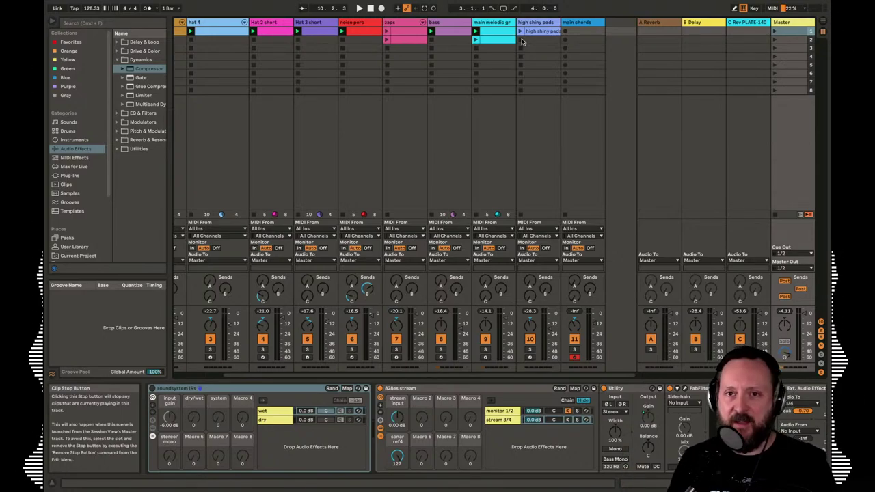
key(Tab)
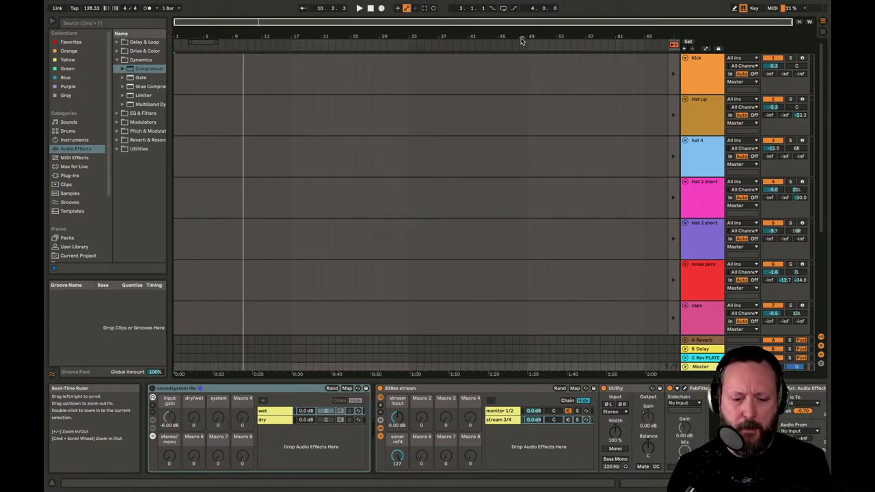
key(Tab)
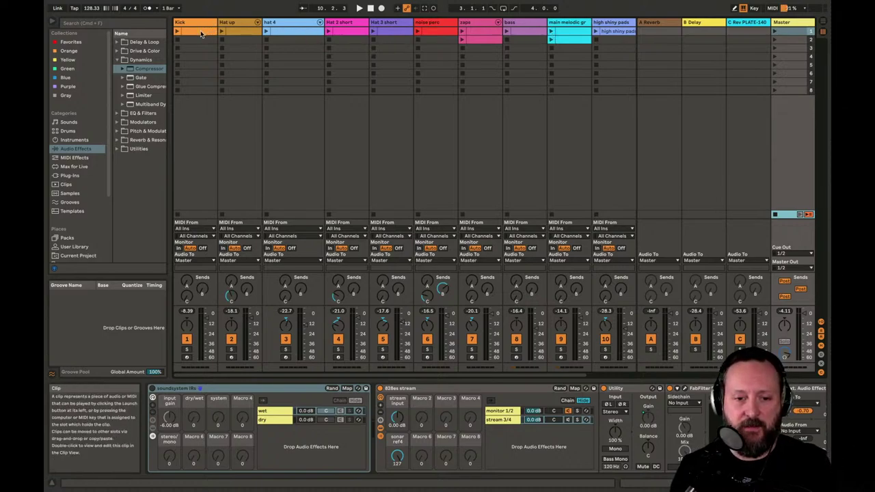
key(Tab)
key(Tab)
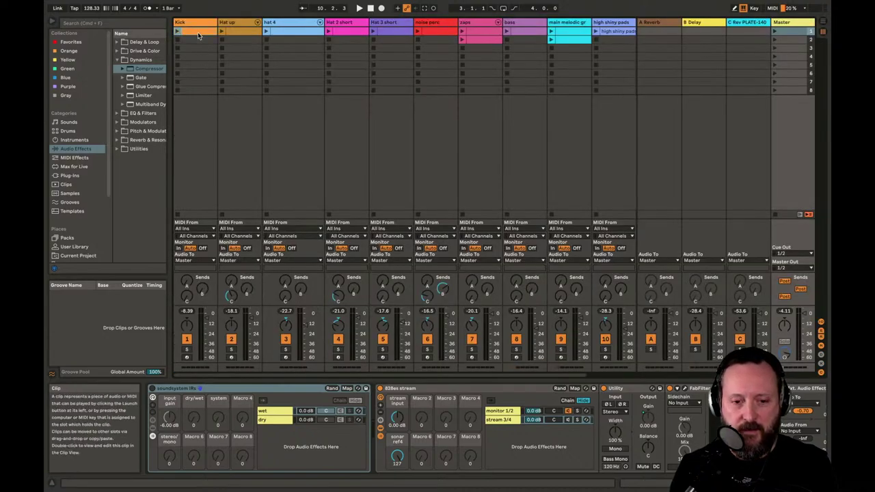
Place the Session View kick clip at bar 1 of the Kick track in the arrangement
key(Tab)
click(190, 67)
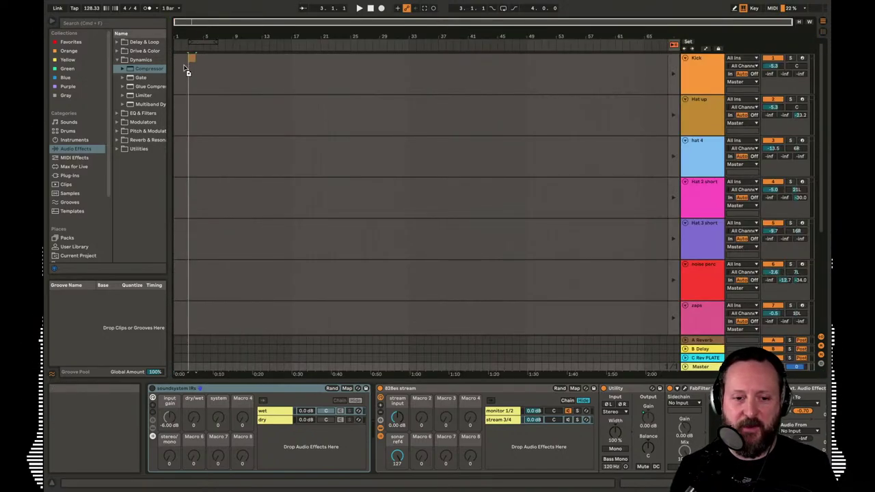
click(177, 67)
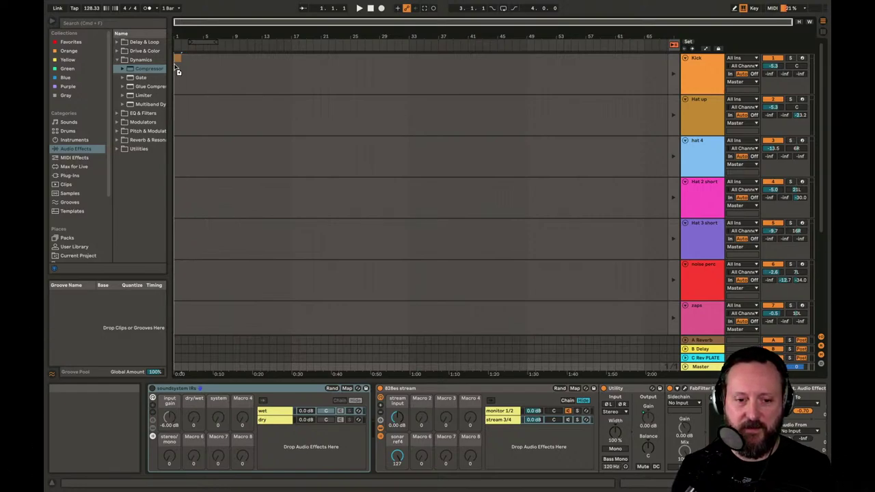
click(176, 66)
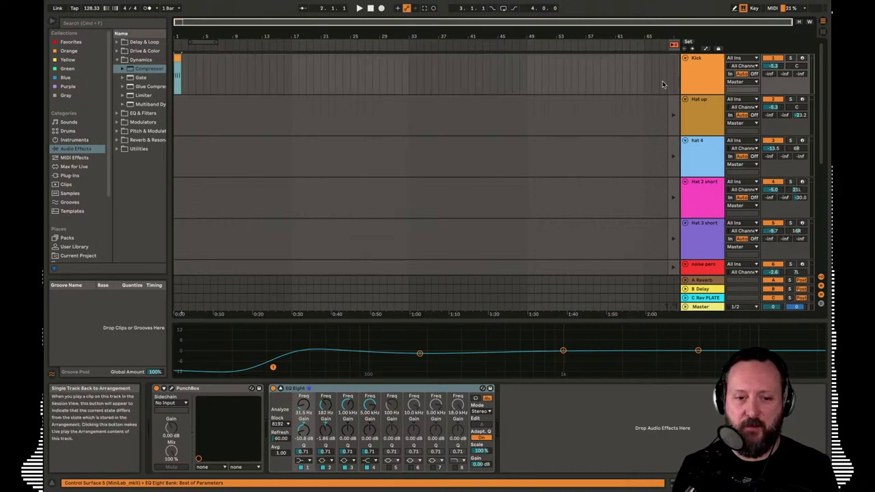
Try extending the kick clip to bar 33, and shorten it back to a single bar
drag(183, 54, 239, 57)
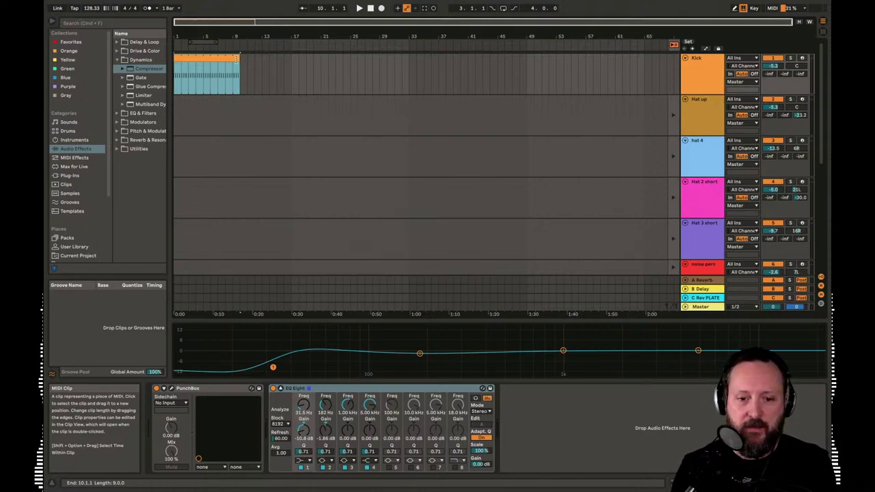
drag(236, 59, 406, 70)
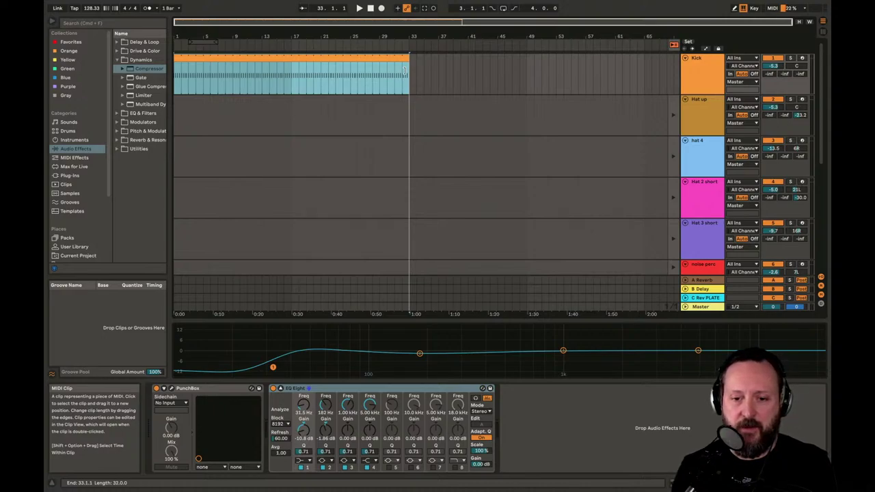
drag(404, 71, 179, 69)
drag(183, 37, 183, 79)
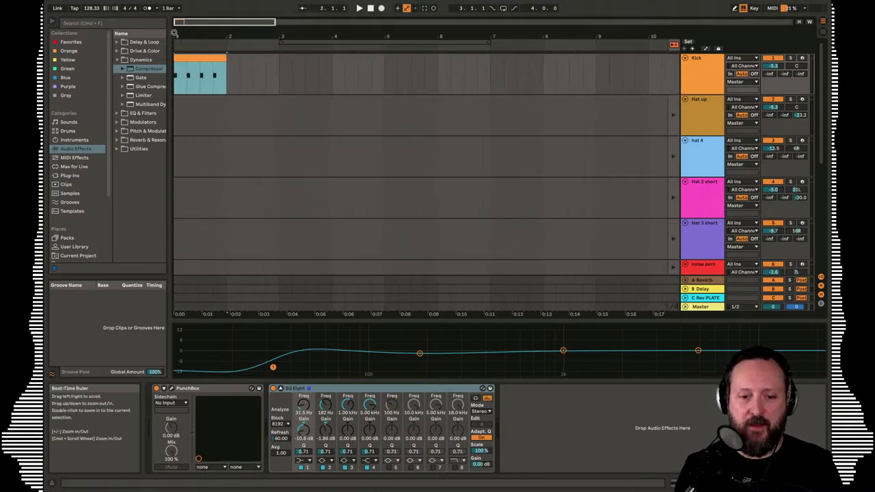
Duplicate the one-bar kick clip four times along the Kick track
key(super+d)
key(super+d)
key(super+d)
key(super+d)
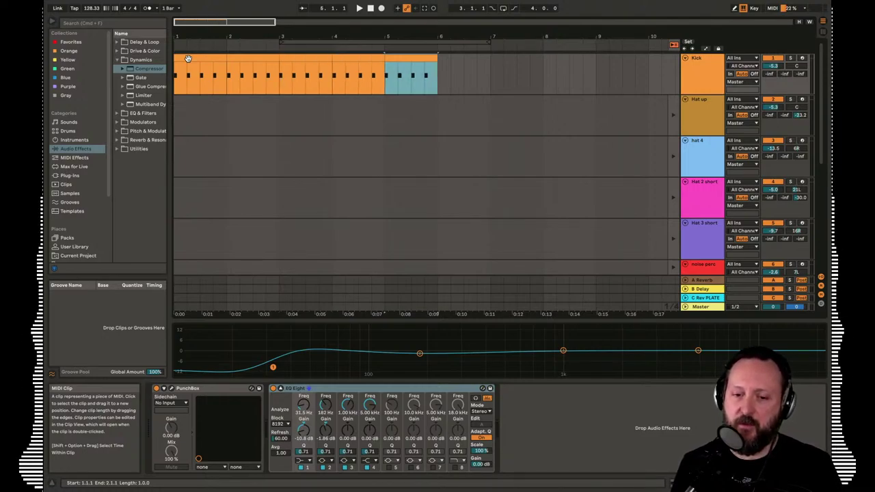
Undo the four kick clip duplications
key(super+z)
key(super+z)
key(super+z)
key(super+z)
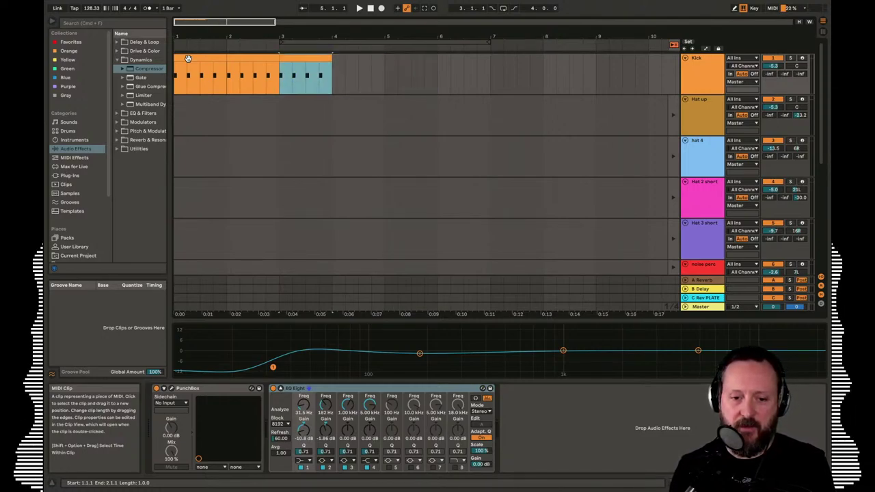
Extend the looped one-bar kick clip in the arrangement so it ends at bar 33
drag(214, 33, 212, 25)
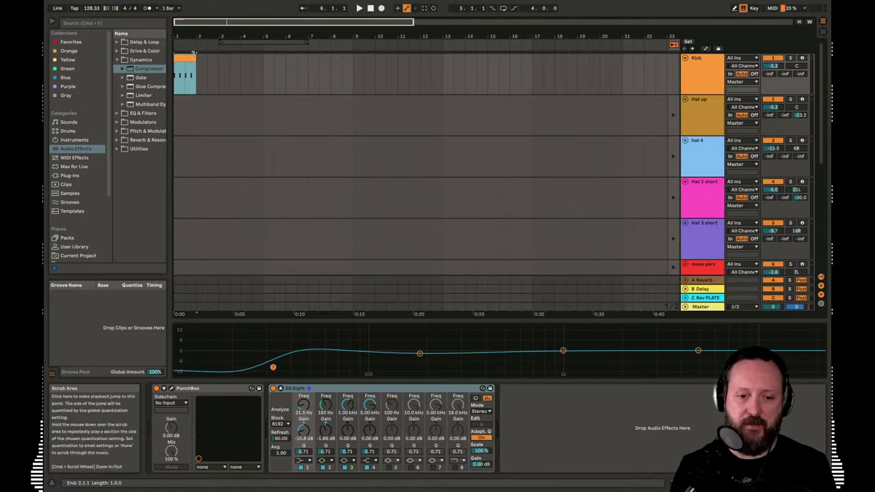
double_click(189, 58)
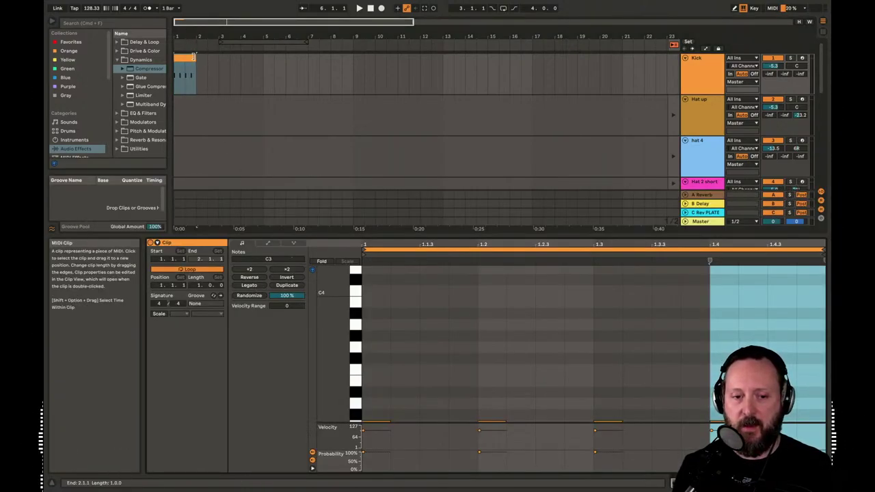
drag(193, 56, 621, 56)
drag(305, 41, 305, 34)
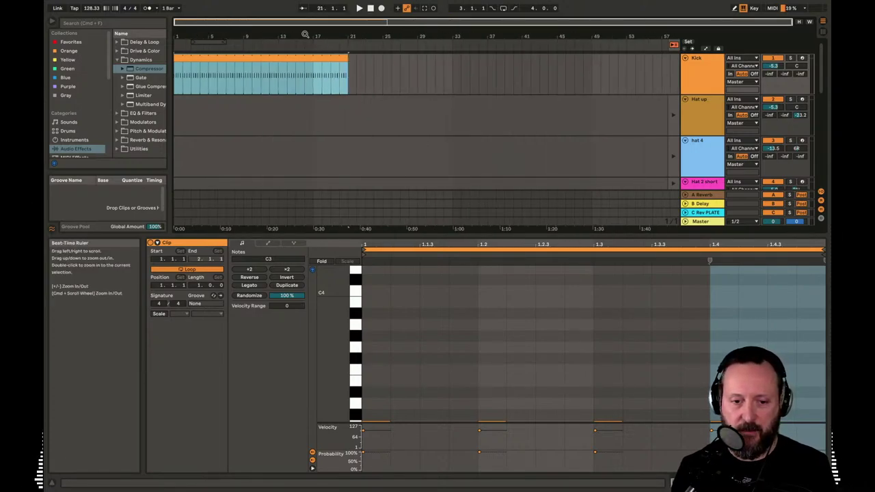
drag(346, 60, 452, 65)
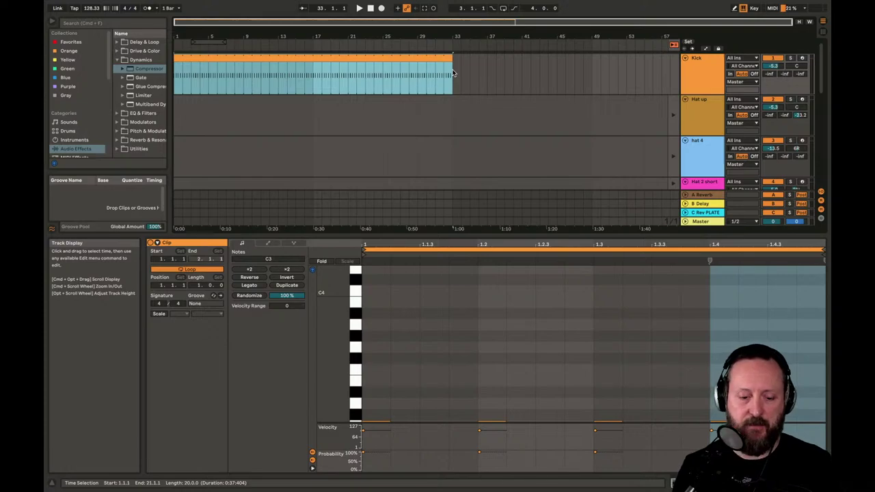
Place the first main melodic clip from Session View at bar 1 of its track in the arrangement
key(Tab)
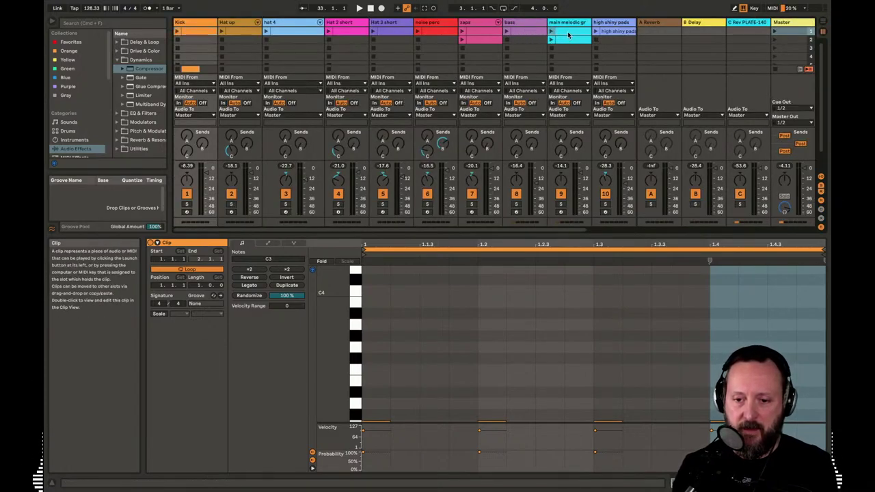
key(Tab)
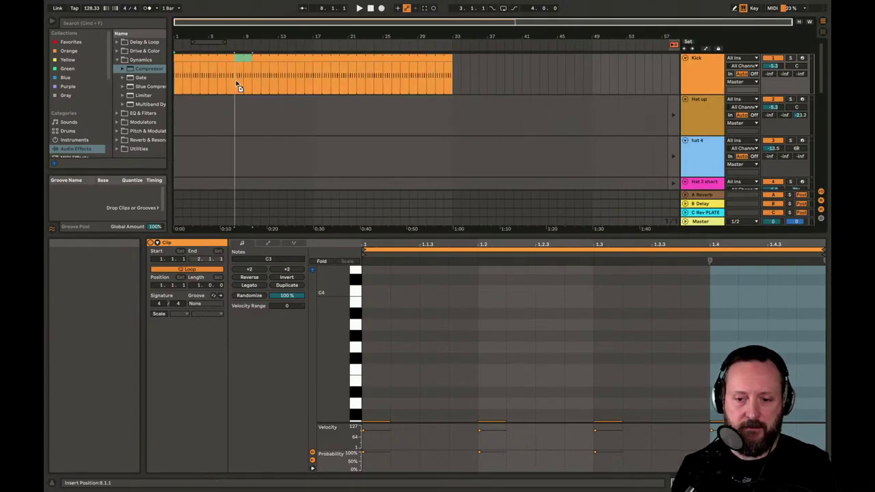
drag(225, 167, 171, 130)
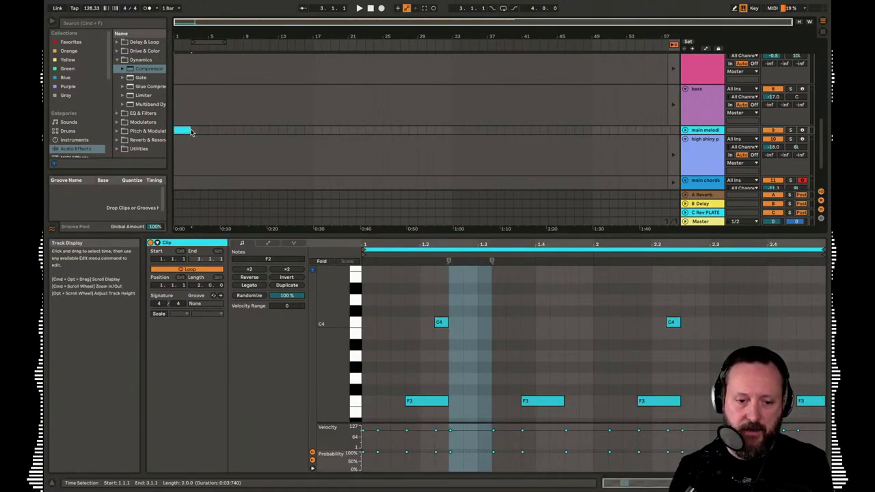
Extend the looped main melodic clip so it ends at bar 33, and play the arrangement from the start
drag(192, 130, 456, 158)
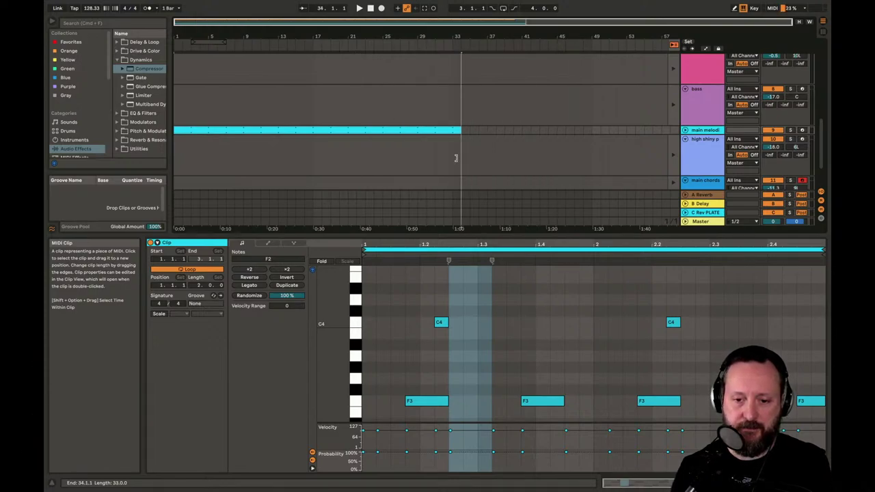
key(space)
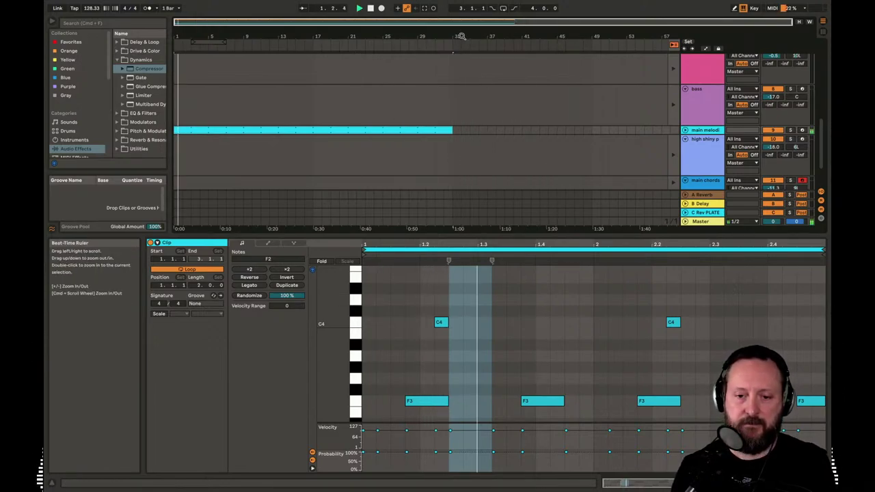
drag(553, 235, 554, 328)
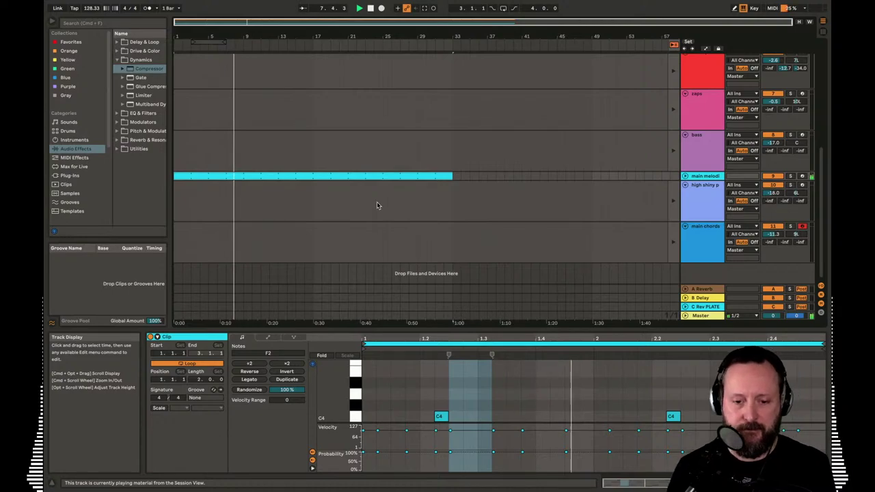
Fold the Hat up, hat 4, Hat 2 short, Hat 3 short, noise perc, zaps and bass tracks in the arrangement
scroll(376, 204, up, 5)
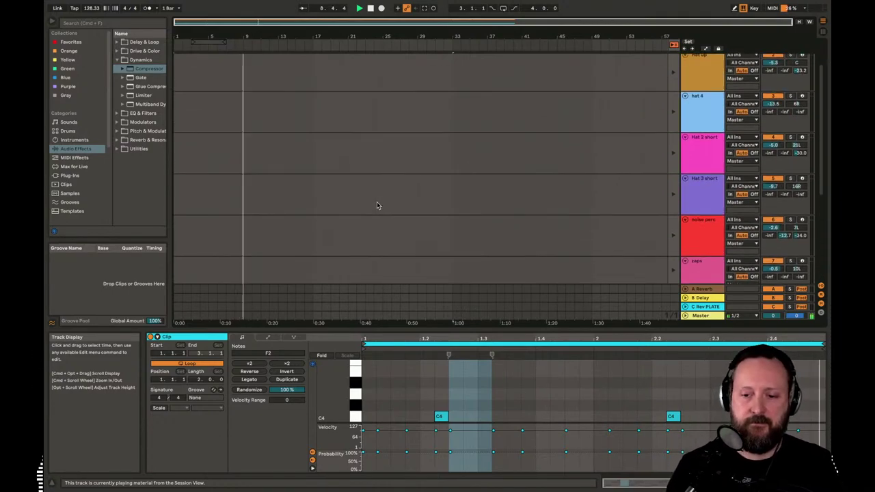
scroll(376, 205, up, 2)
click(685, 99)
click(685, 108)
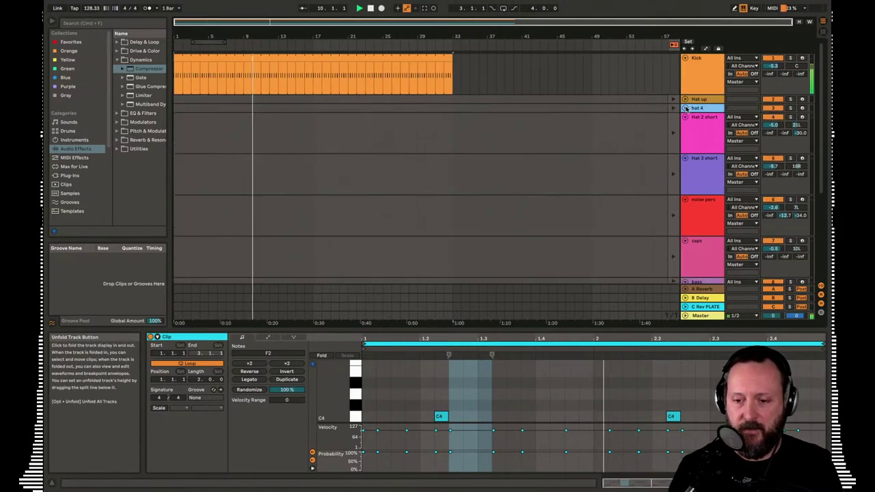
click(685, 117)
click(685, 125)
click(686, 135)
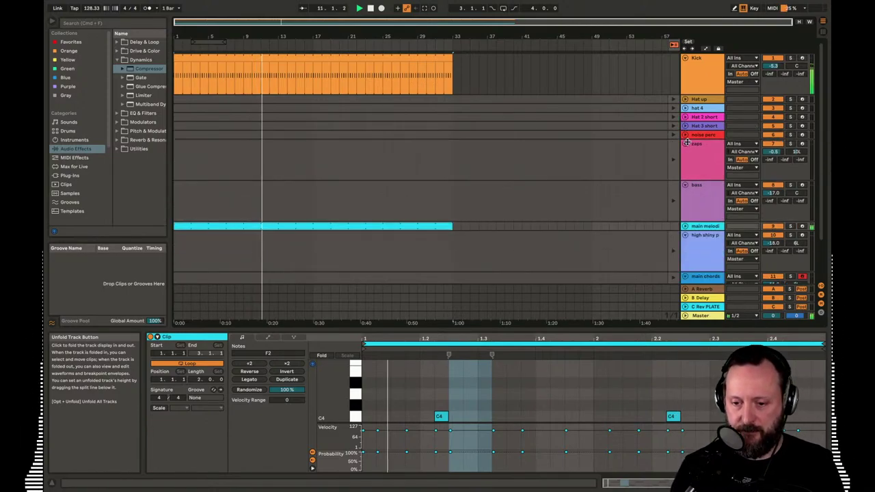
click(686, 143)
click(686, 153)
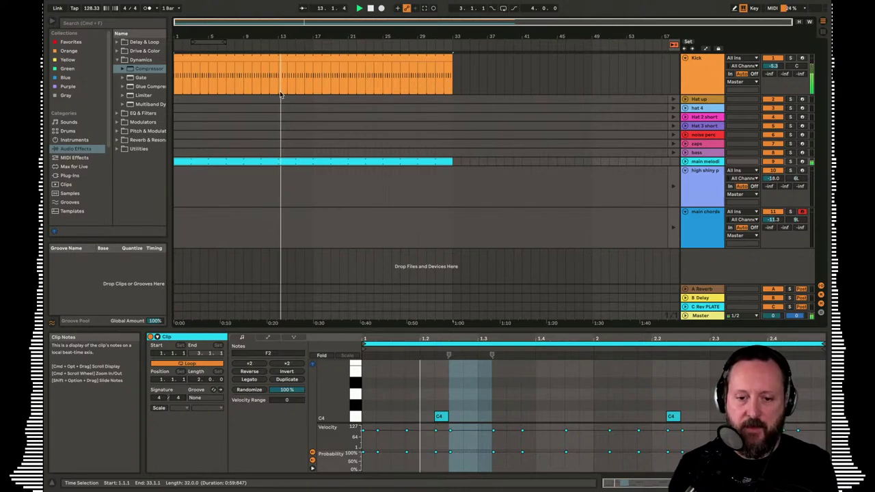
Try the Hat 2 short clip on its track from bar 17 to bar 33, and delete it again
key(Tab)
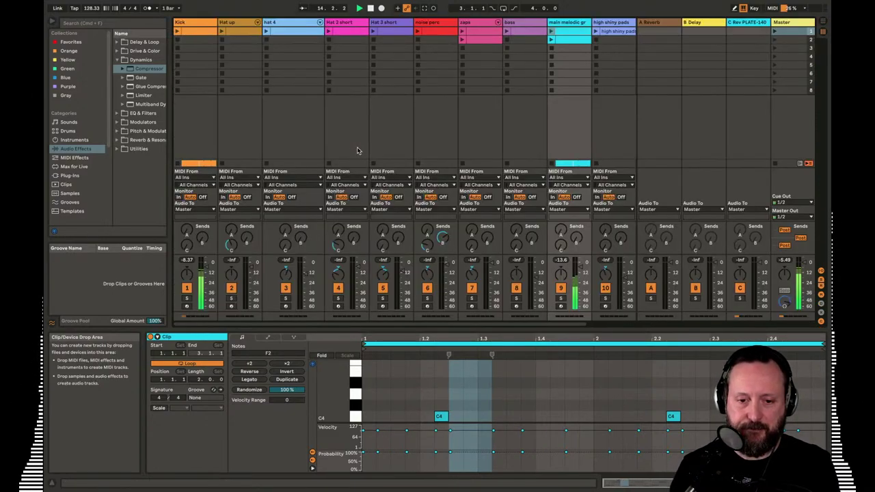
key(Tab)
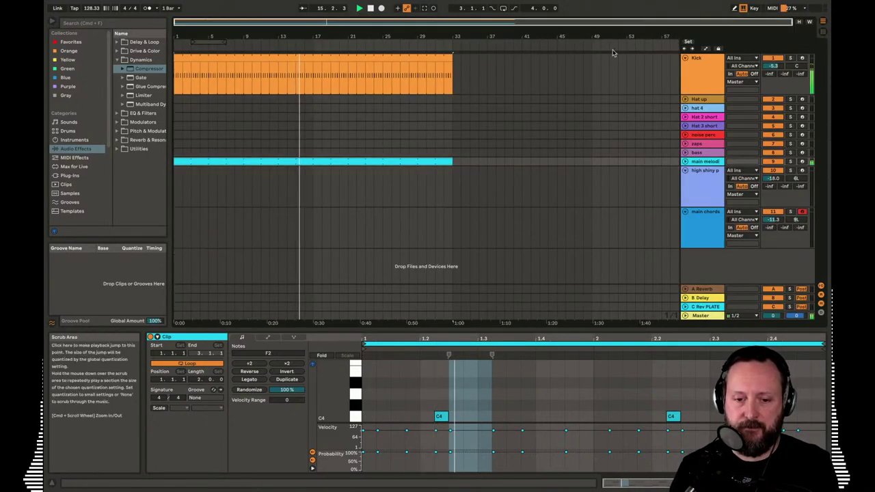
key(Tab)
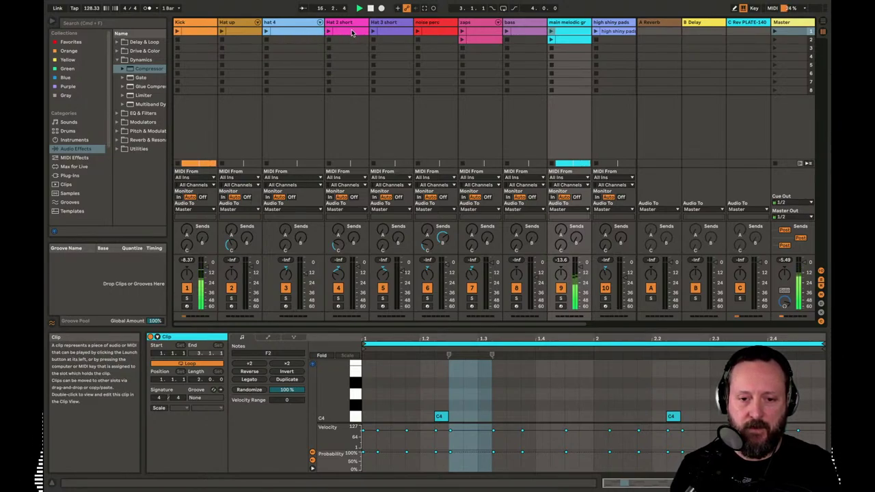
key(Tab)
drag(352, 33, 453, 126)
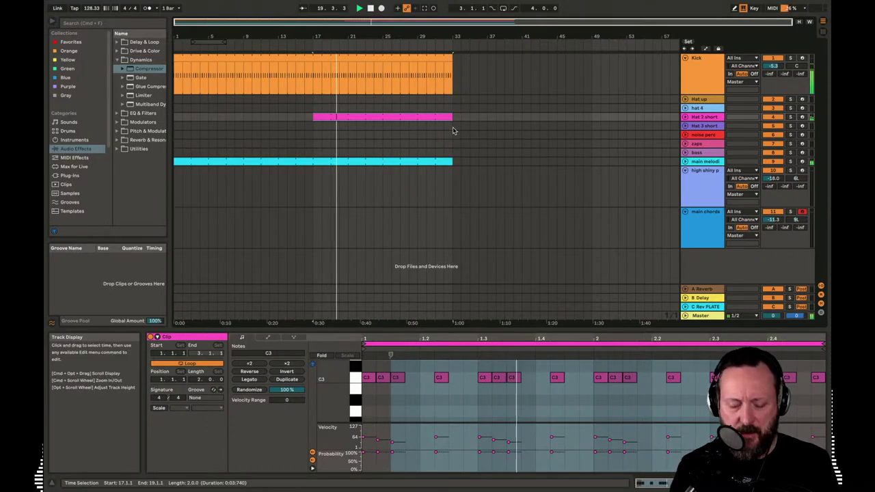
key(Delete)
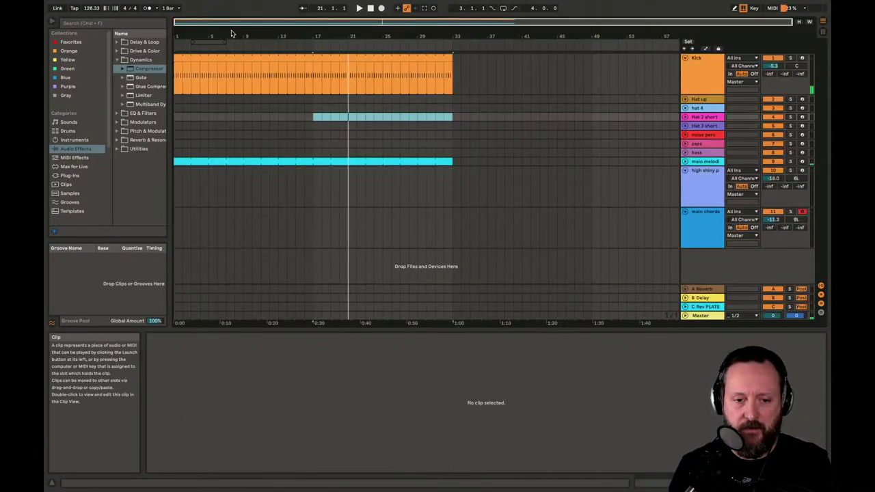
Place the Hat up clip at bar 17 of its arrangement track and extend it to bar 33
key(super+v)
mouse_move(317, 116)
mouse_down()
mouse_move(316, 97)
mouse_move(453, 102)
mouse_move(441, 111)
mouse_move(451, 114)
mouse_up()
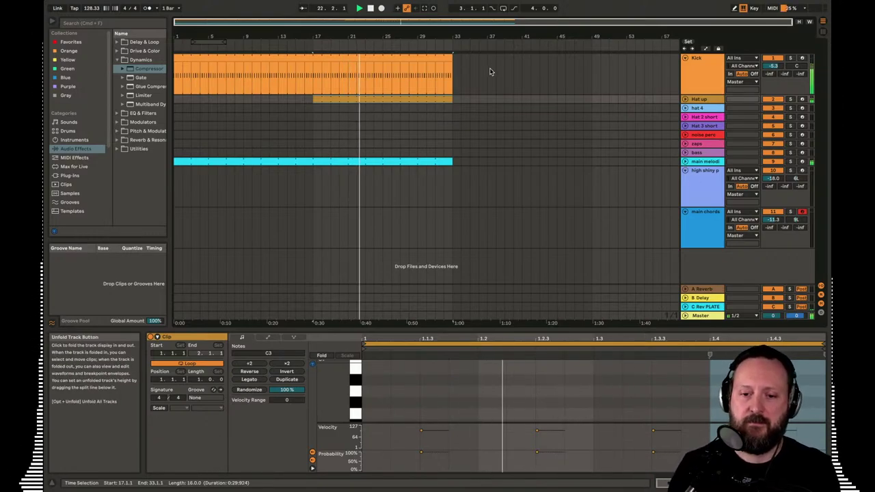
Extend the Kick, Hat up and main melodic clips together so they all end at bar 65
click(444, 60)
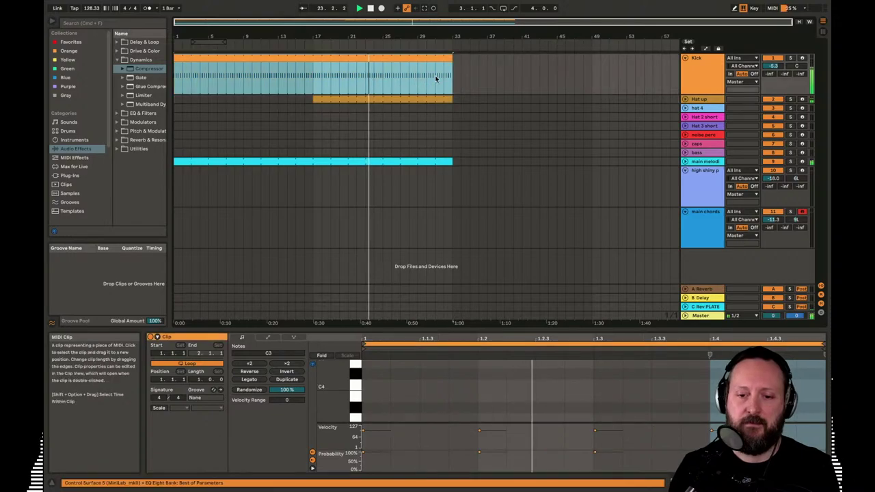
shift+click(450, 161)
drag(451, 161, 544, 181)
drag(478, 36, 533, 20)
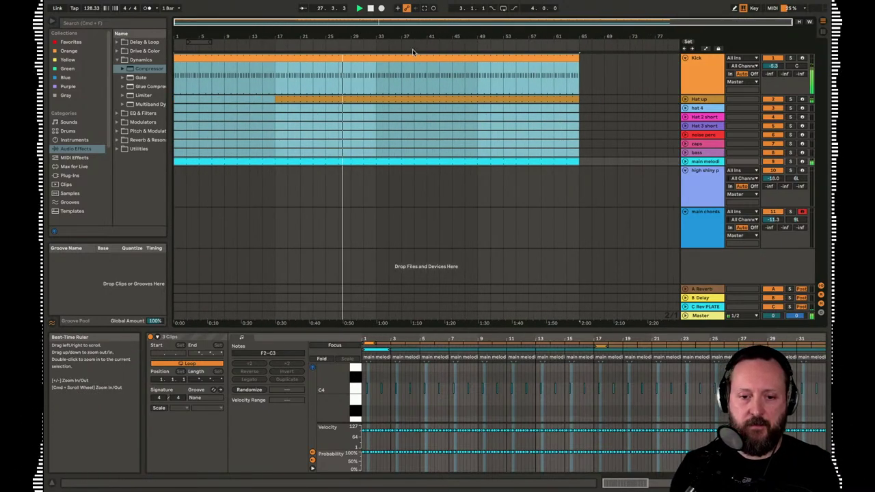
Split the Kick clip at bar 33 and shorten its first part to end at 32.4.1, leaving a one-beat gap
click(377, 80)
drag(375, 35, 383, 82)
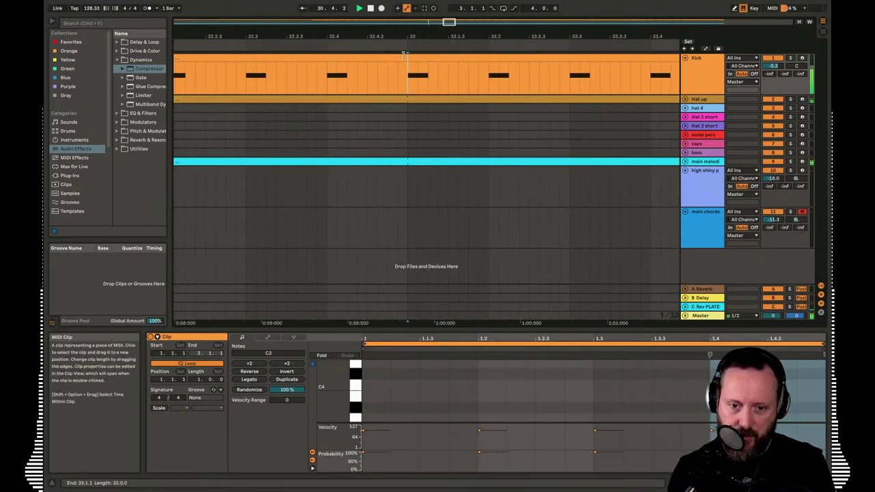
drag(406, 60, 325, 60)
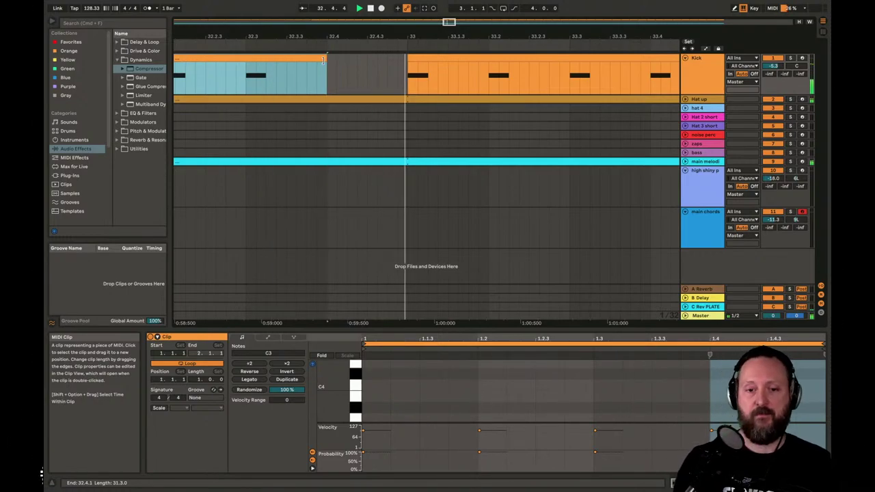
key(space)
drag(353, 35, 398, 35)
Audition the hat 4, Hat 2 short and Hat 3 short clips in Session View against the arrangement
key(Tab)
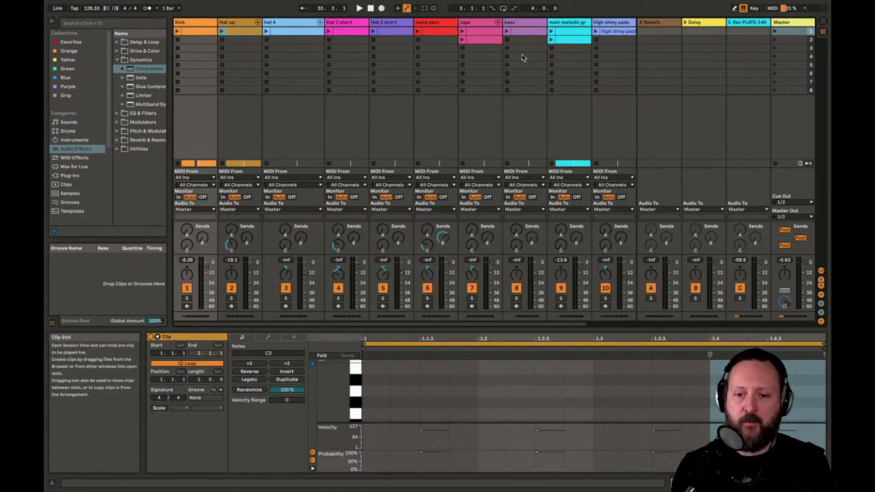
scroll(522, 57, right, 2)
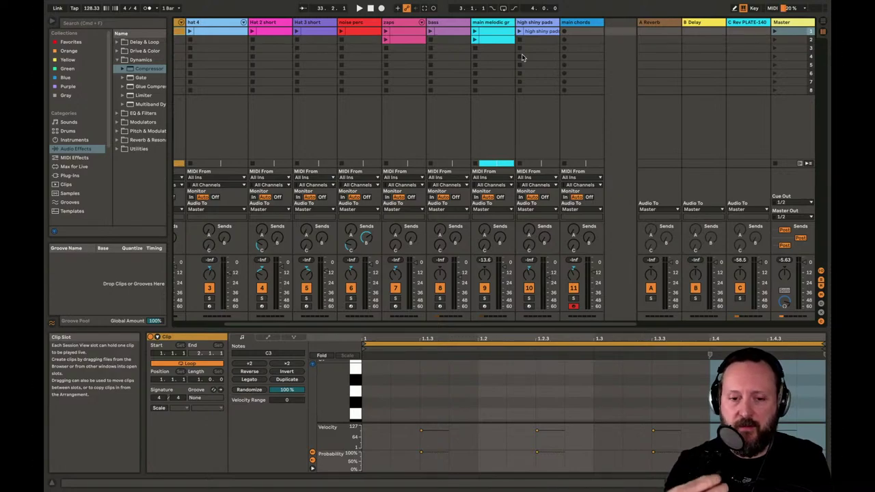
key(Tab)
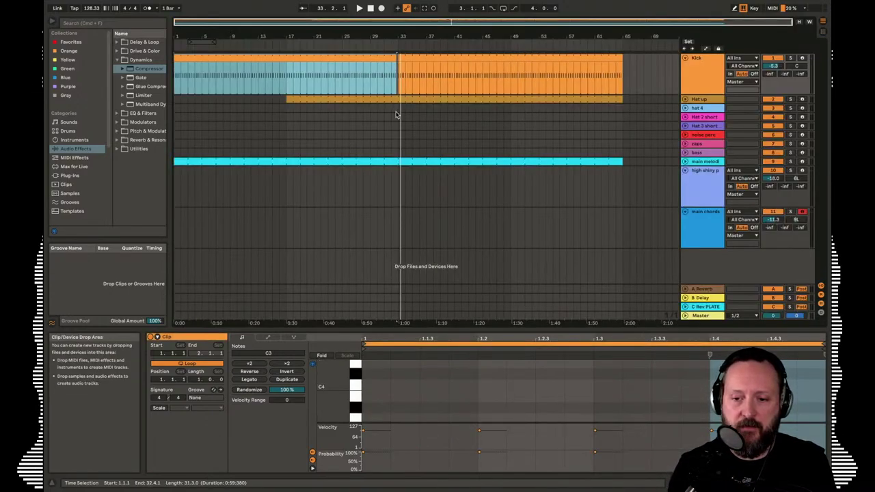
key(Tab)
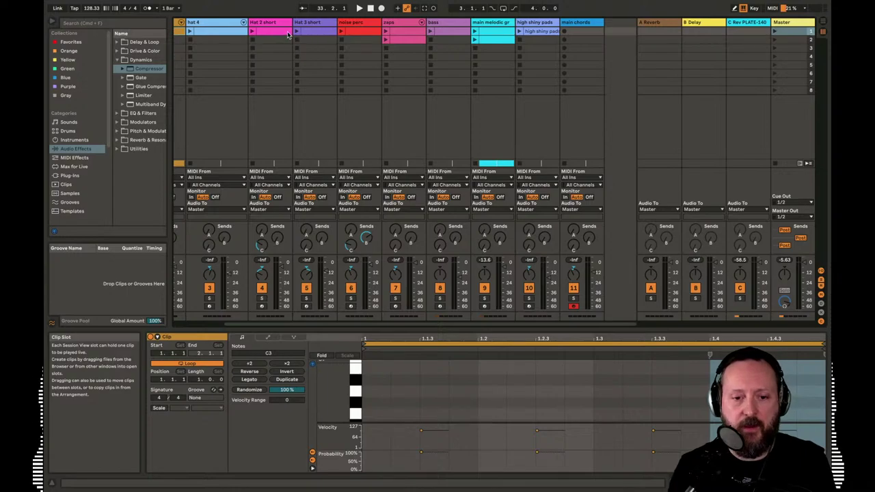
scroll(324, 39, left, 3)
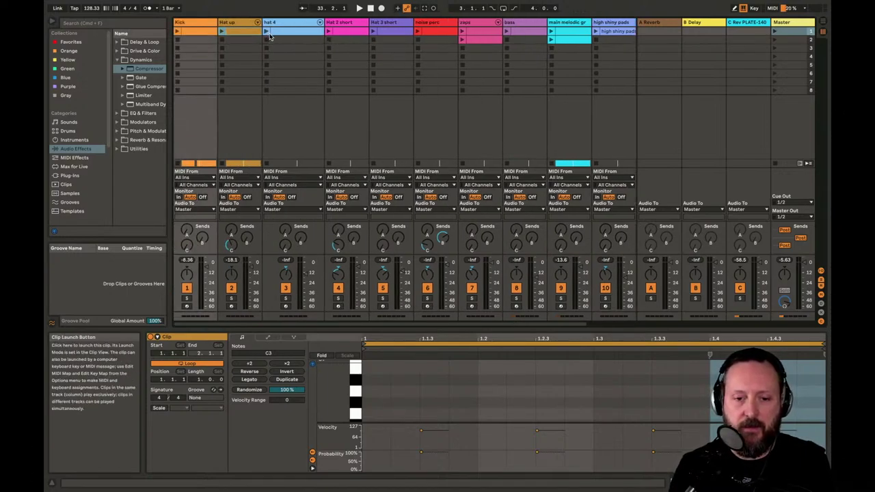
click(266, 33)
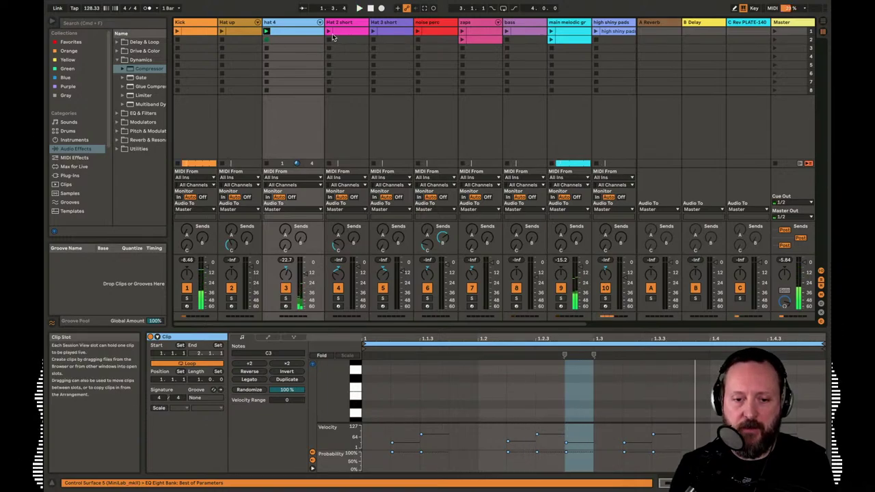
click(328, 32)
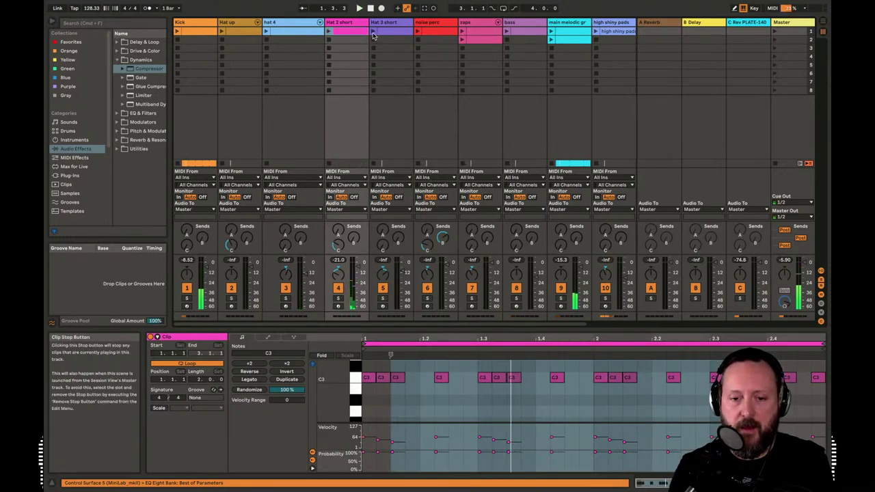
click(372, 32)
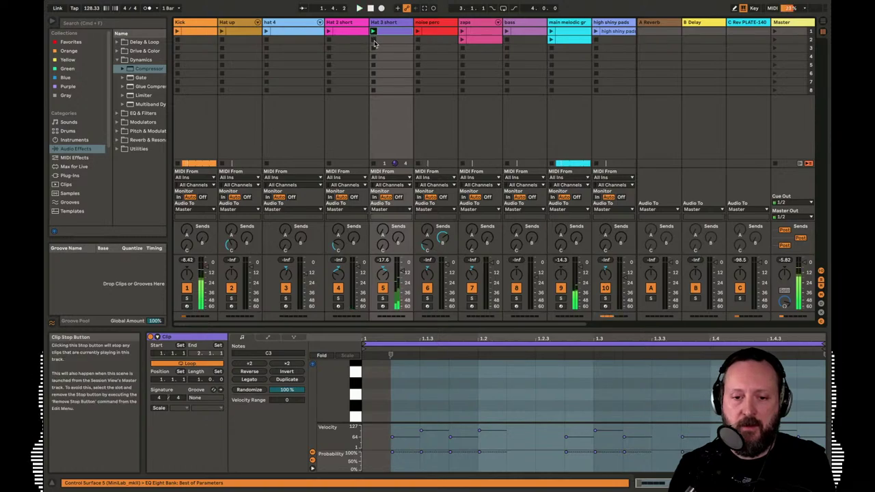
Place the Hat 2 short clip from Session View at bar 33 on the hat 4 track and return all tracks to arrangement playback
click(343, 32)
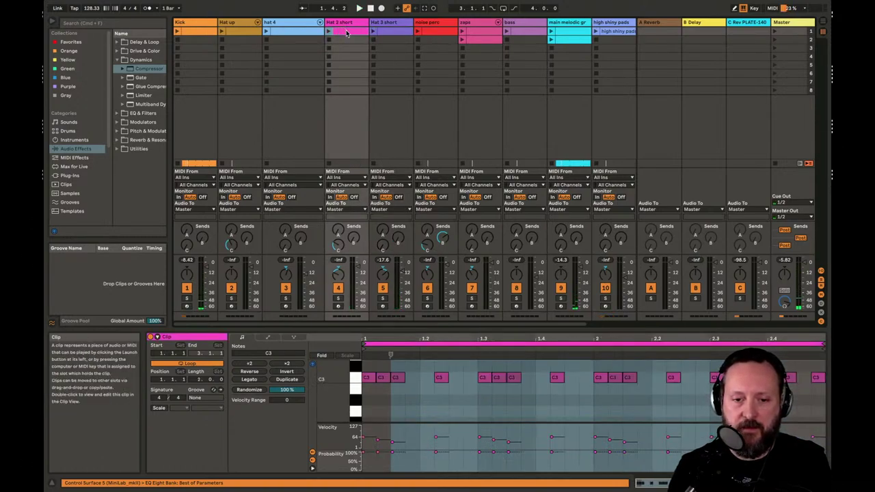
key(Tab)
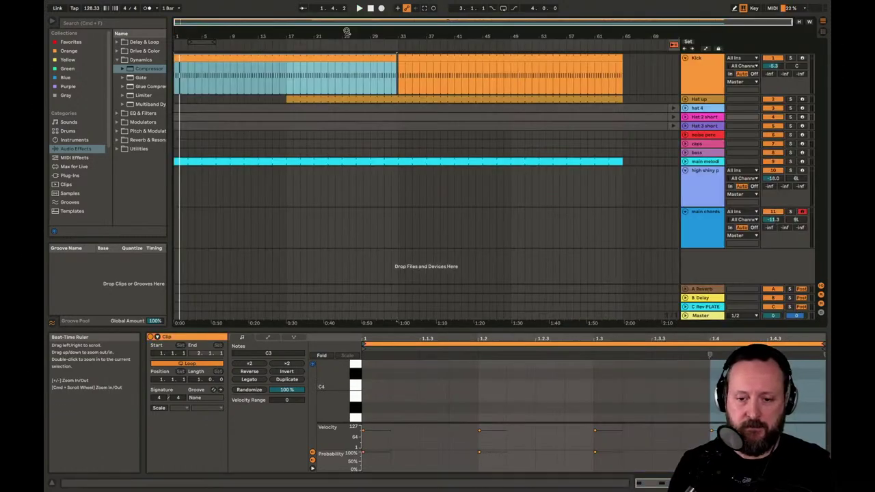
key(Tab)
key(Tab)
click(406, 109)
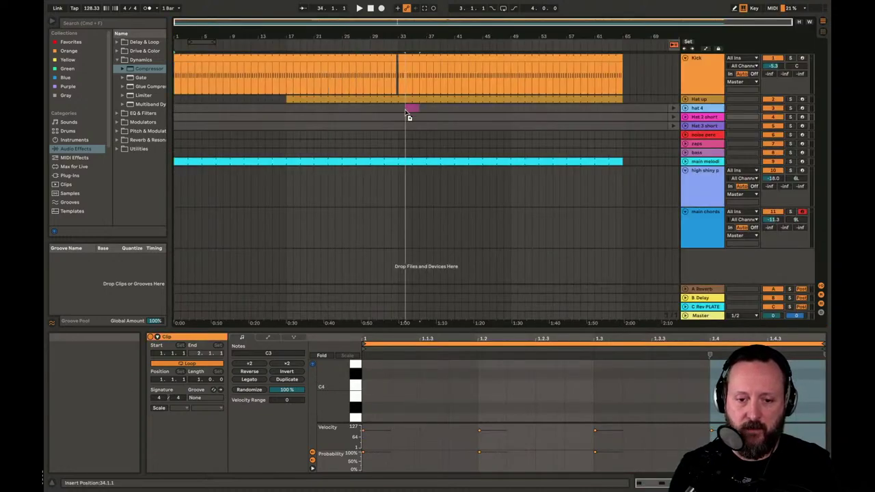
click(404, 108)
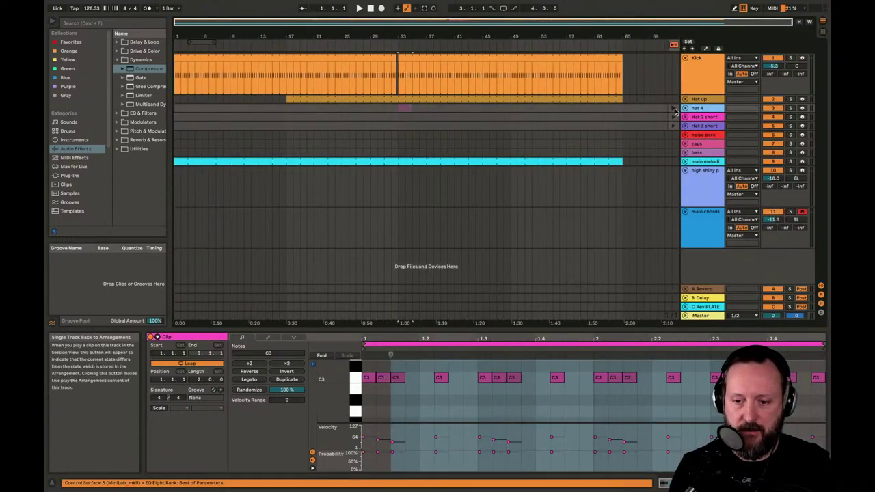
click(672, 121)
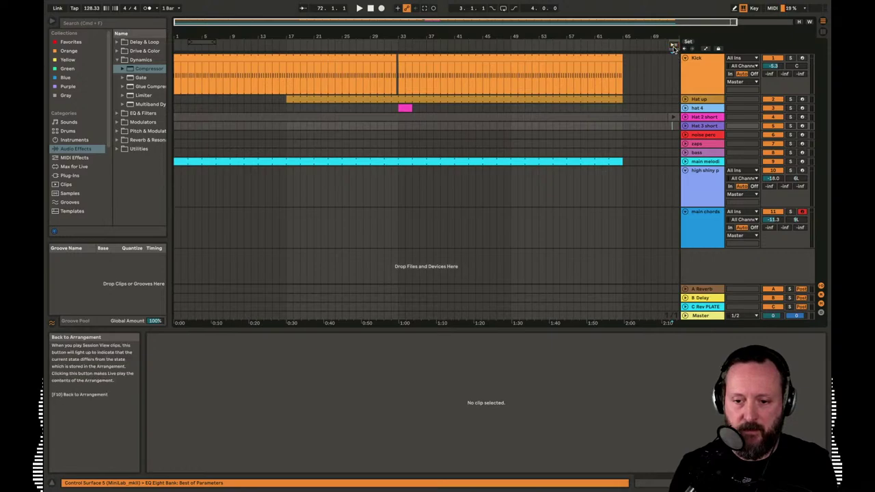
click(673, 45)
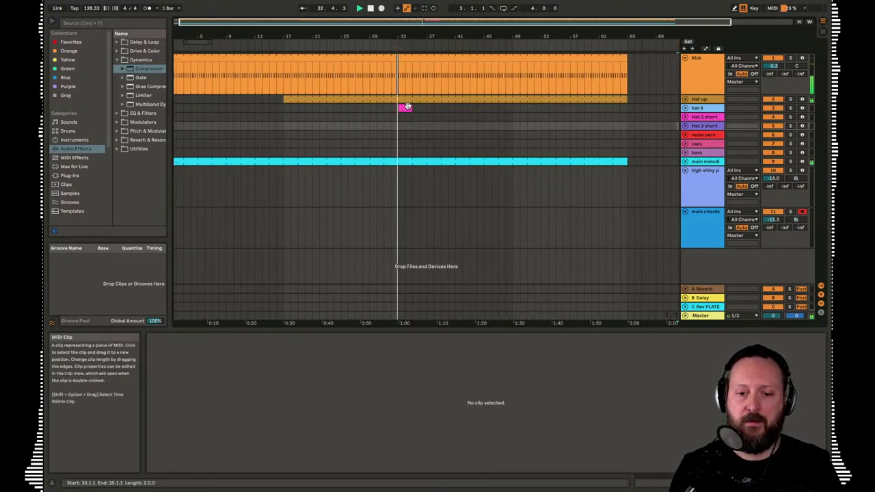
Extend the bar 33 hat clip to bar 65 on the Hat 2 short track, and unfold that track
drag(412, 108, 608, 119)
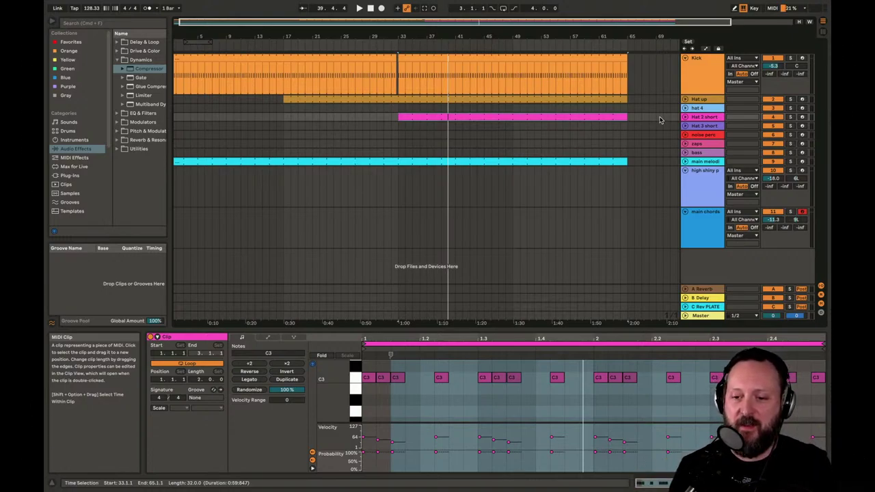
click(685, 117)
scroll(548, 114, right, 2)
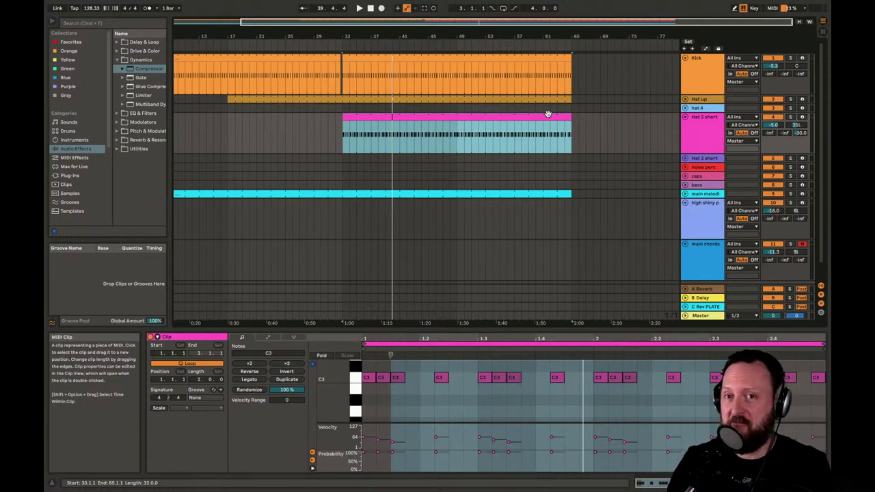
Play the arrangement from bar 33 to hear the Hat 2 short part with the other tracks
key(space)
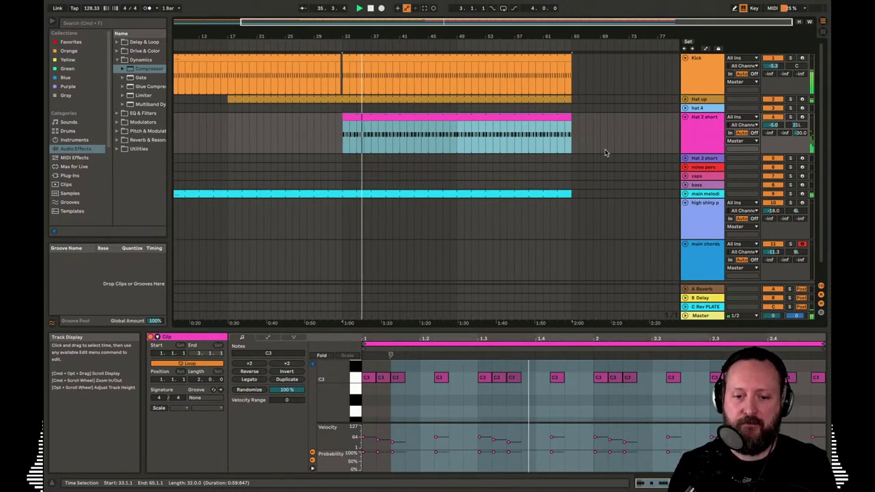
key(Tab)
key(Tab)
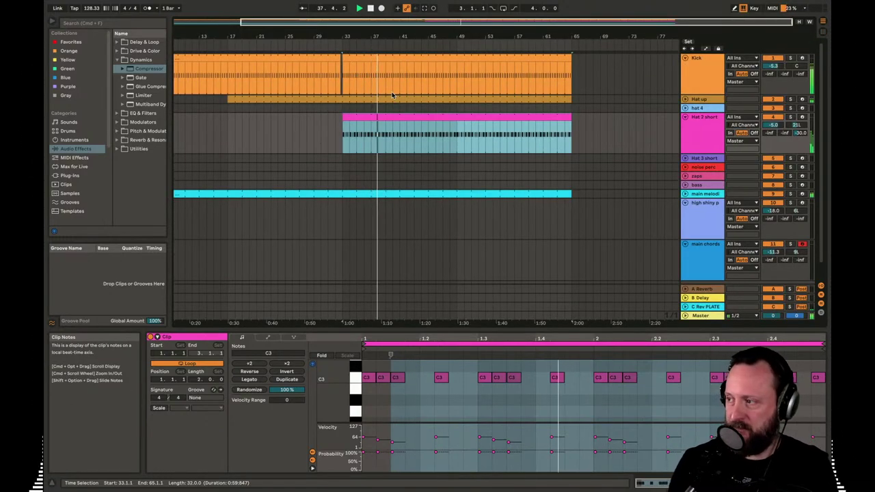
Audition the Hat 3 short and zaps clips in Session View against the running arrangement
key(Tab)
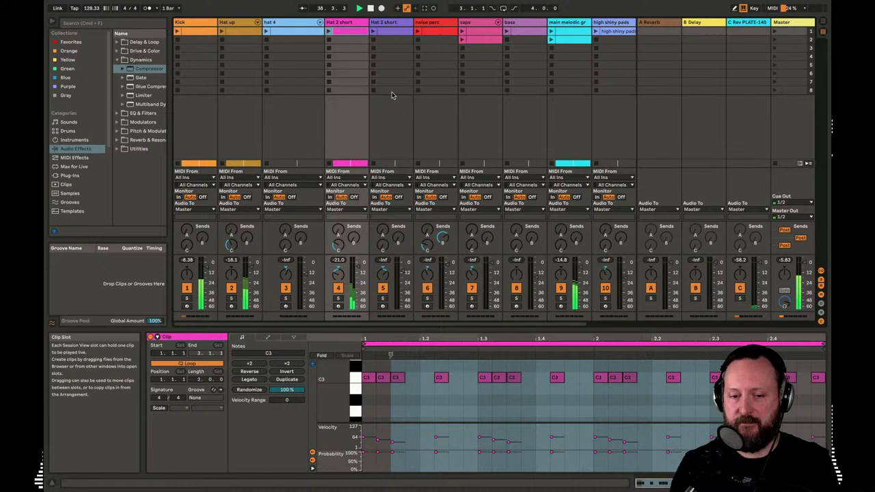
click(395, 34)
click(462, 33)
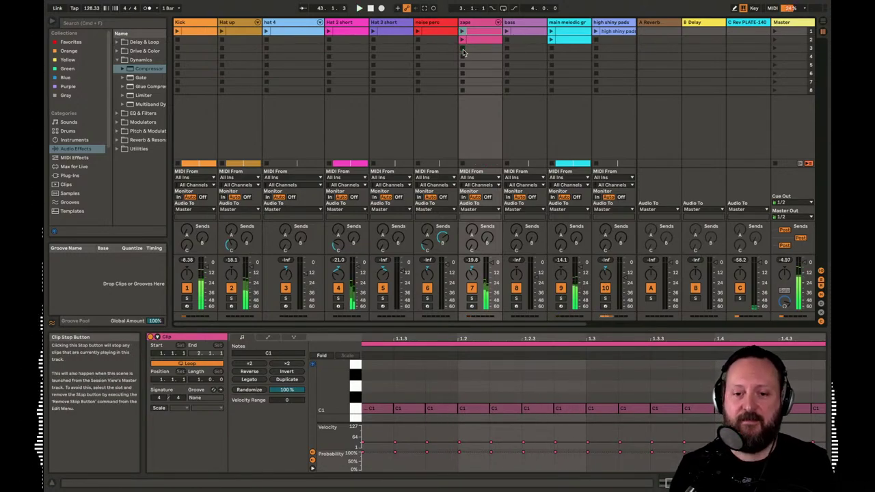
Place the zaps clip from Session View at bar 41 on the zaps track and return to arrangement playback
key(Tab)
drag(404, 36, 402, 42)
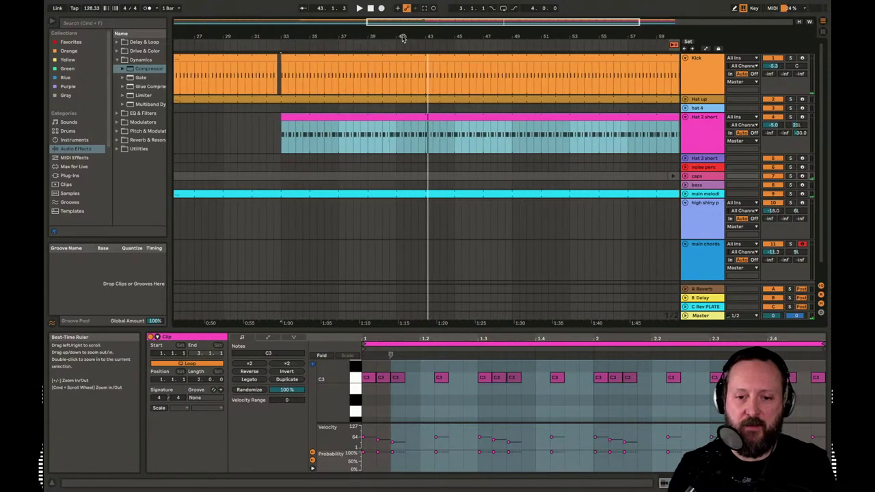
key(Tab)
key(Tab)
click(394, 161)
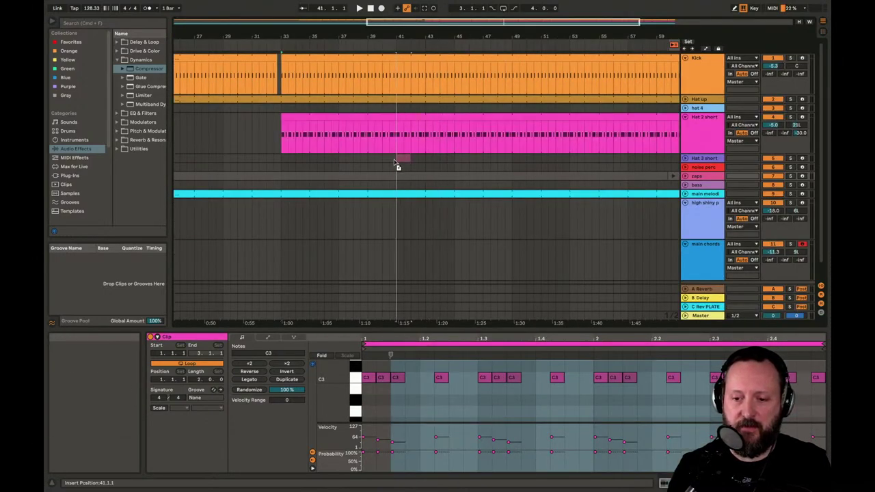
drag(395, 169, 397, 177)
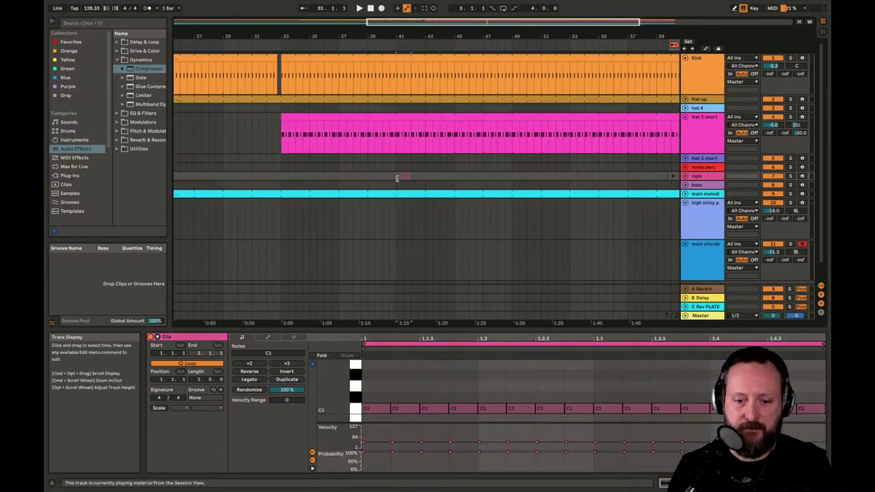
click(404, 175)
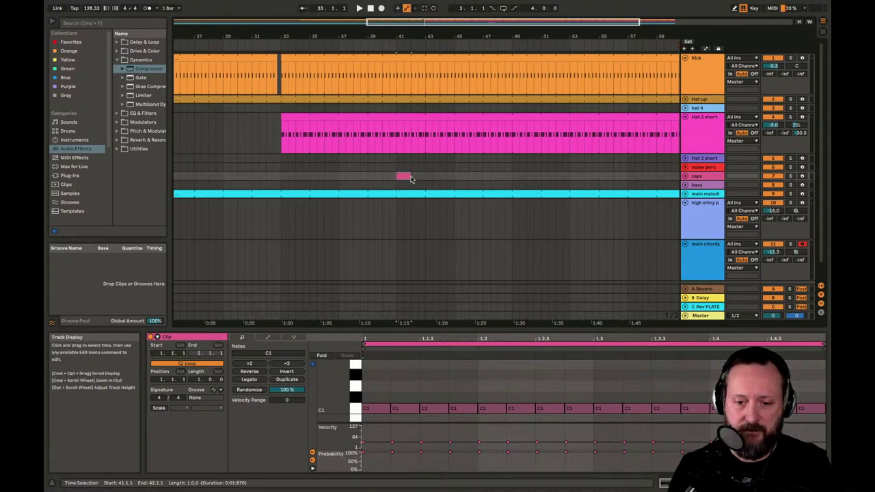
Extend the zaps clip to bar 43 while playing the arrangement, and unfold the zaps track
key(space)
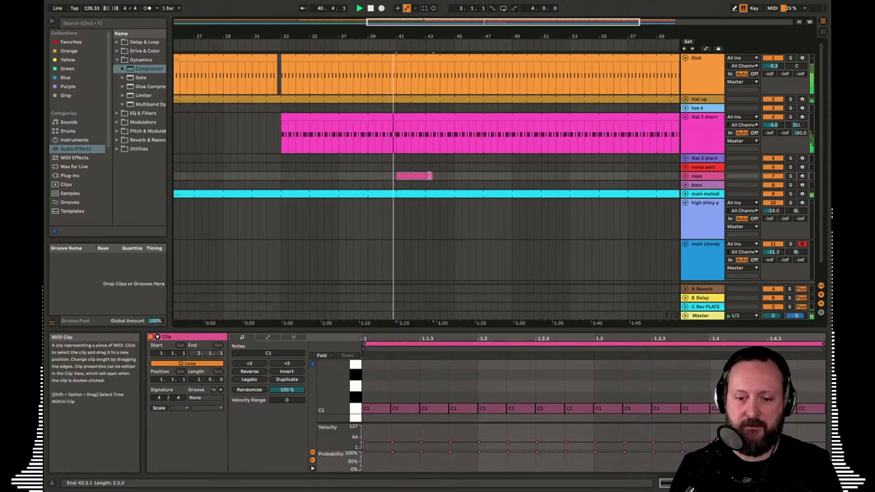
drag(433, 177, 425, 177)
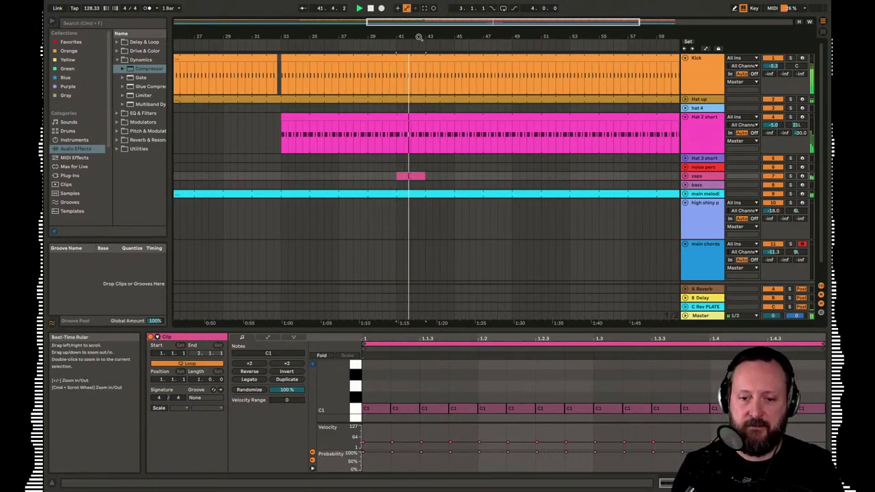
drag(419, 36, 420, 40)
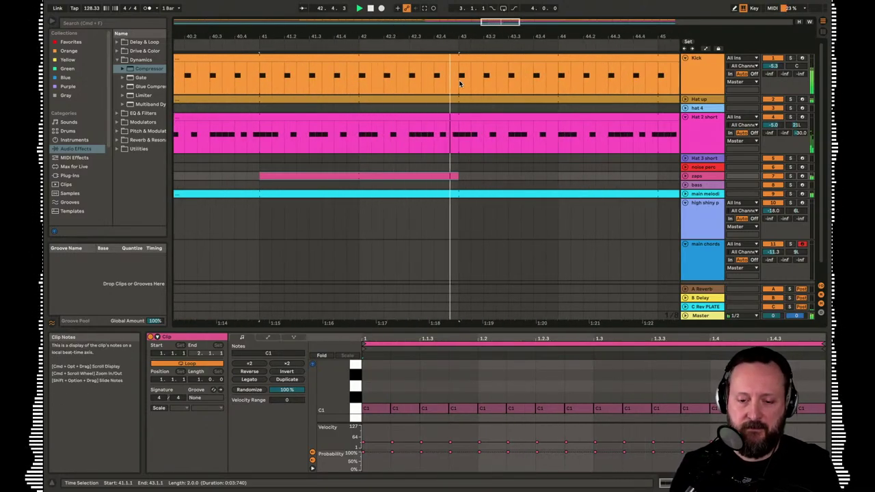
click(686, 177)
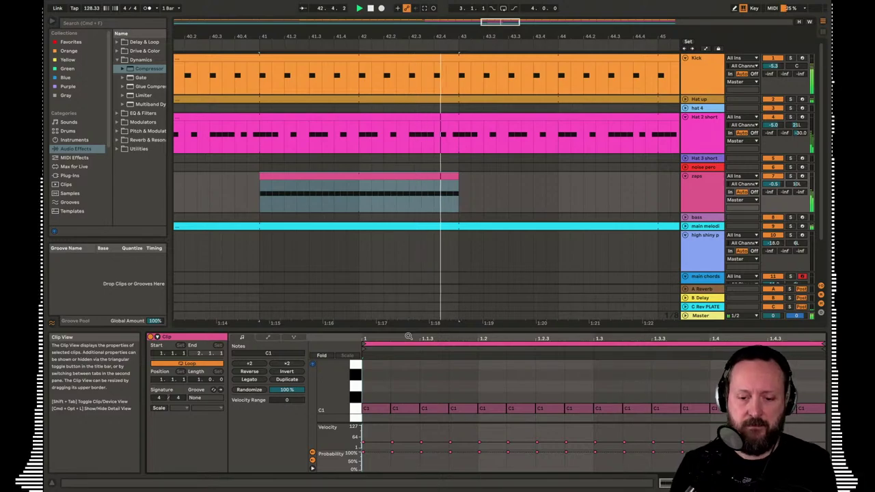
Look through the zaps clip's envelope device choices and its note expression settings
click(270, 339)
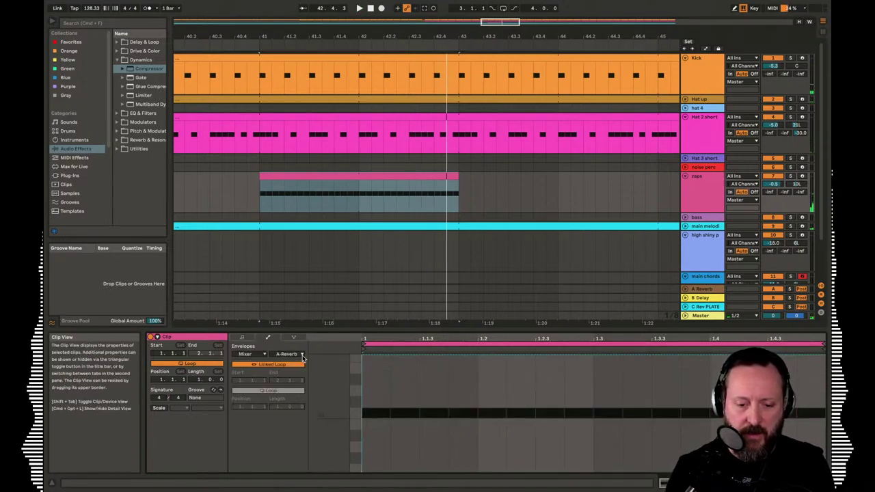
click(264, 355)
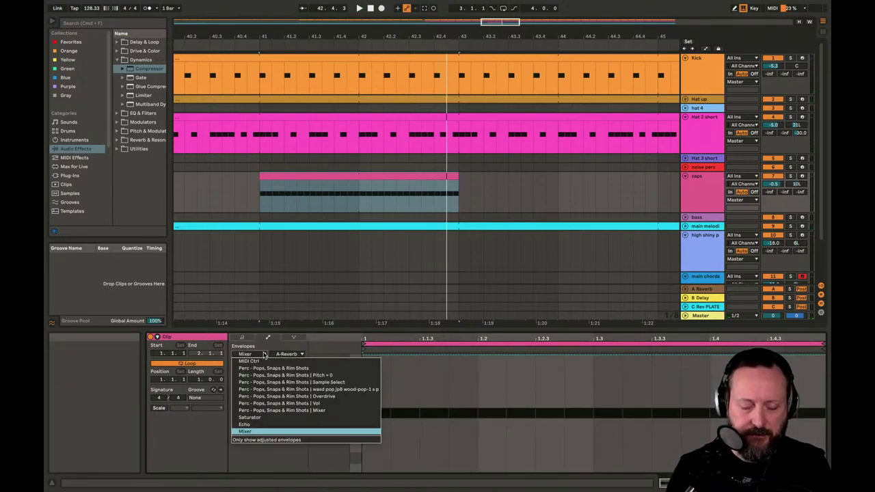
click(263, 355)
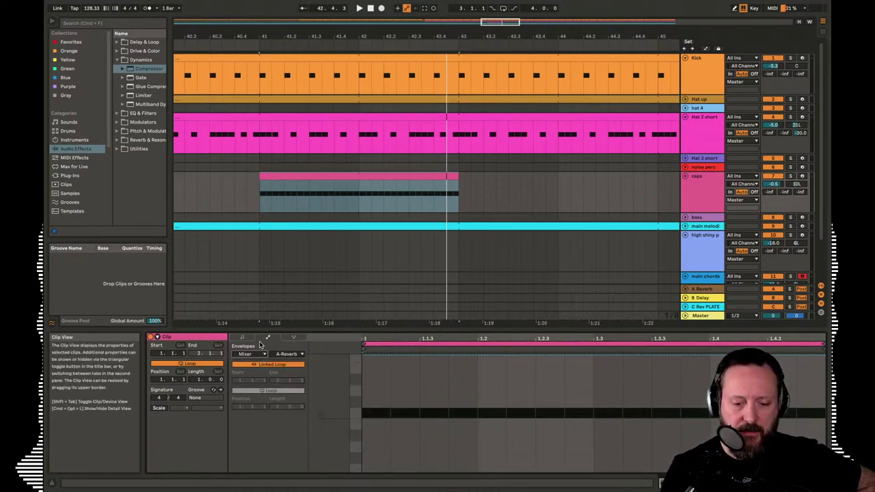
click(293, 337)
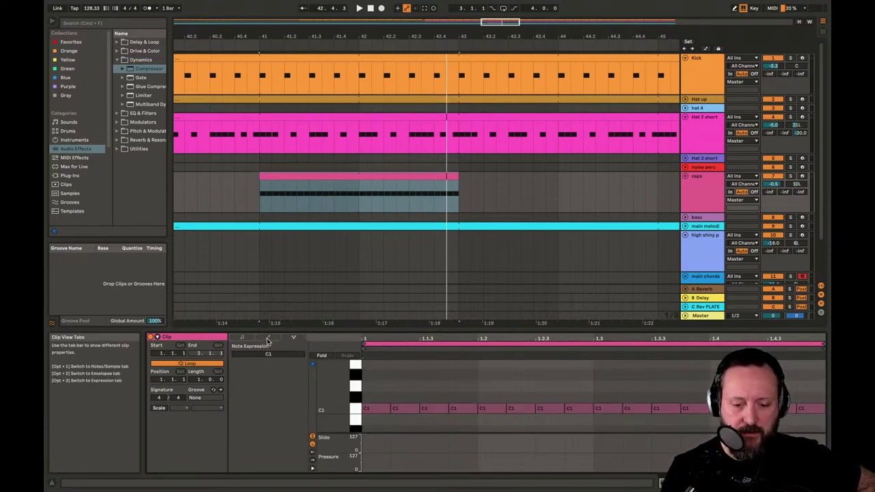
click(268, 338)
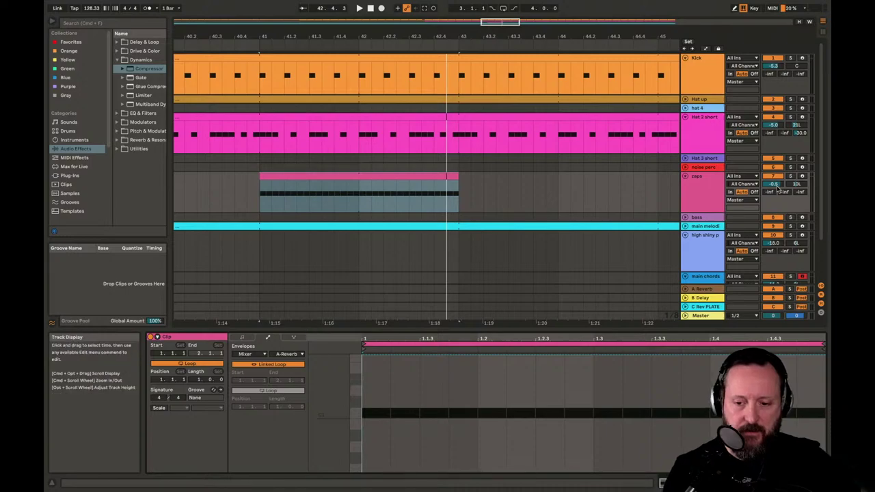
drag(715, 210, 704, 196)
key(super+z)
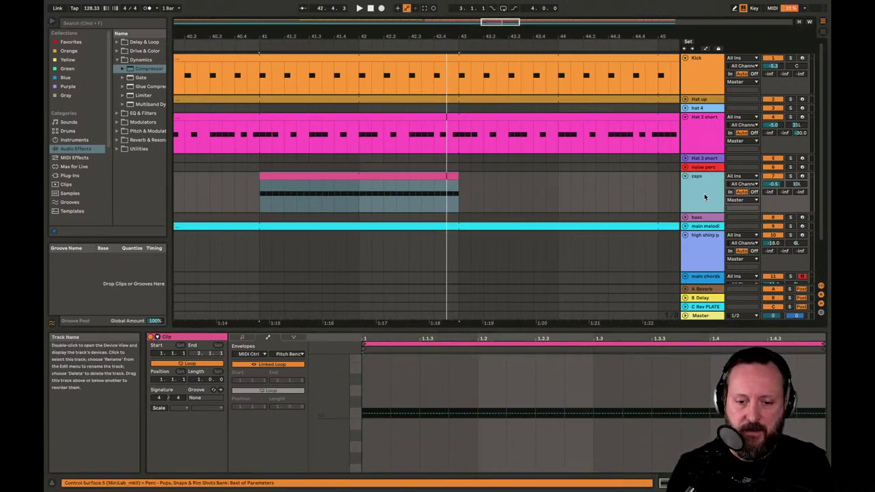
right_click(704, 196)
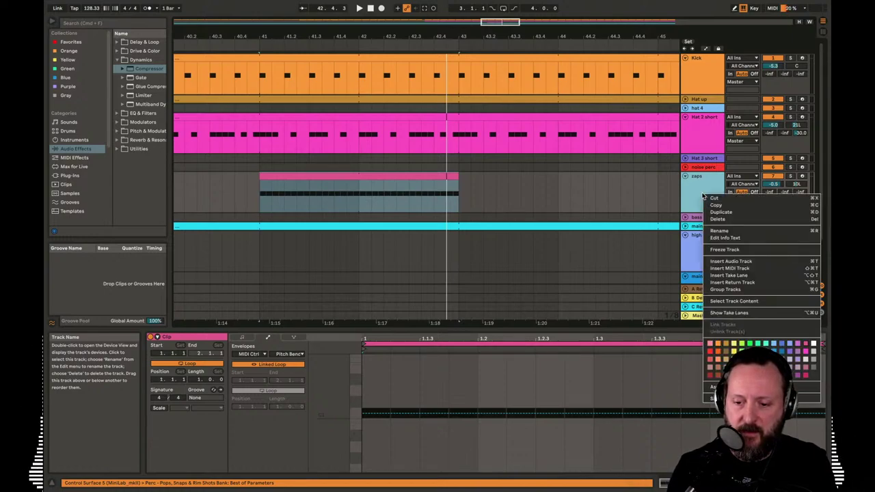
click(736, 77)
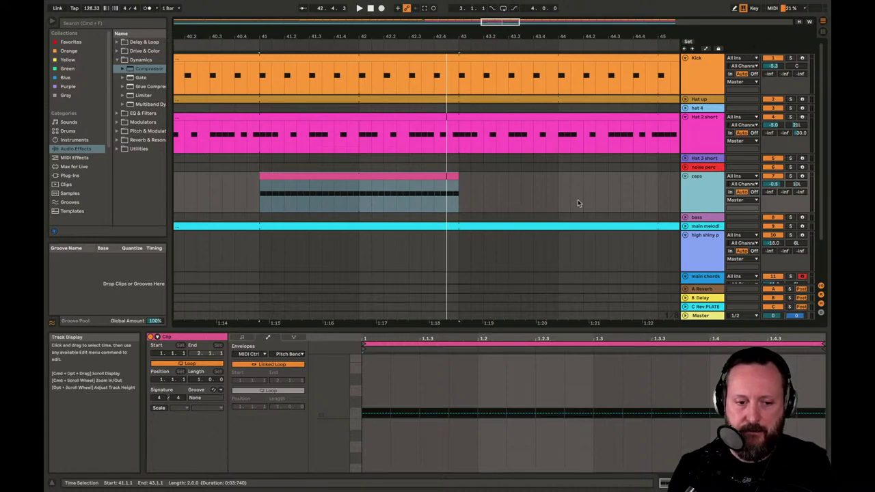
click(376, 175)
right_click(376, 175)
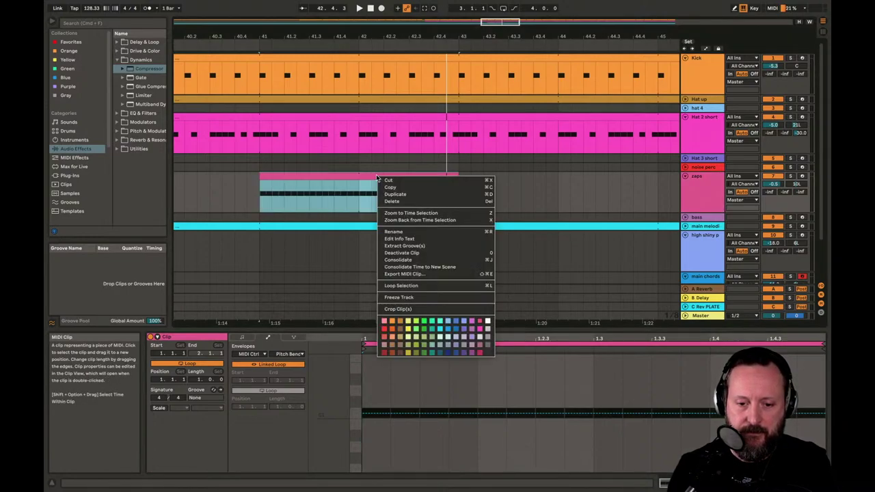
click(337, 178)
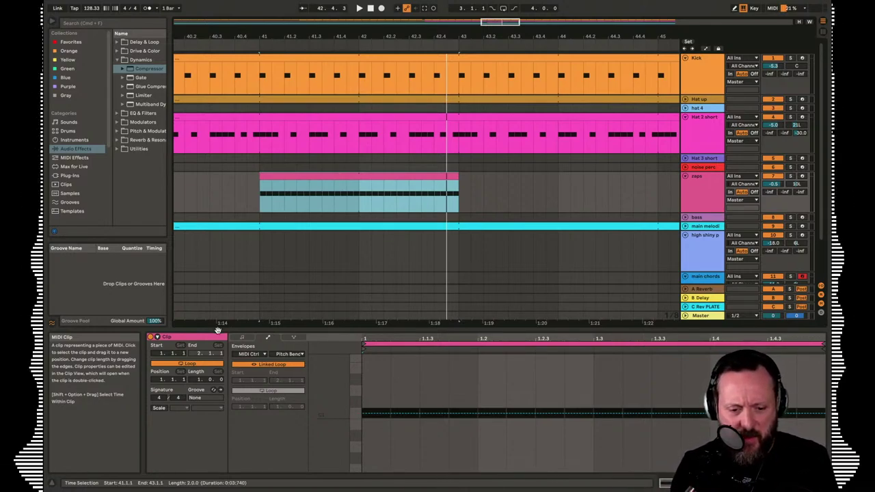
Show the zaps clip's Pitch envelope for the Pitch = 0 device and play the passage around bar 41
click(249, 354)
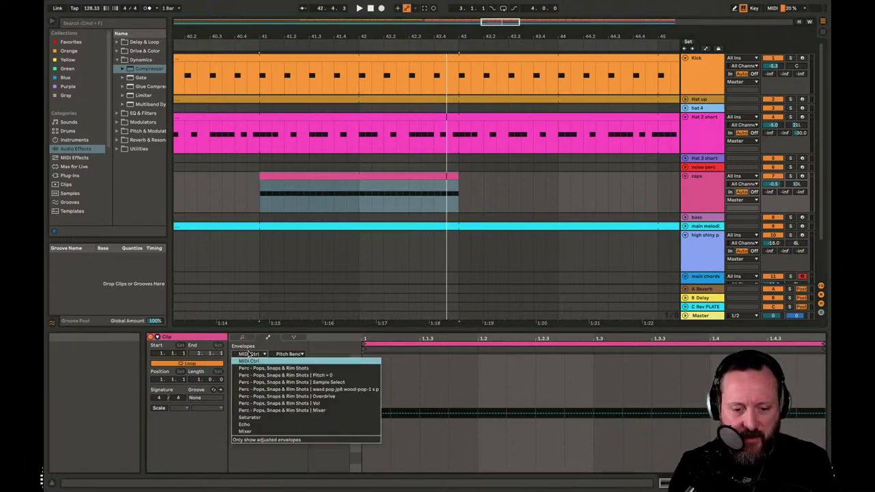
click(260, 375)
key(space)
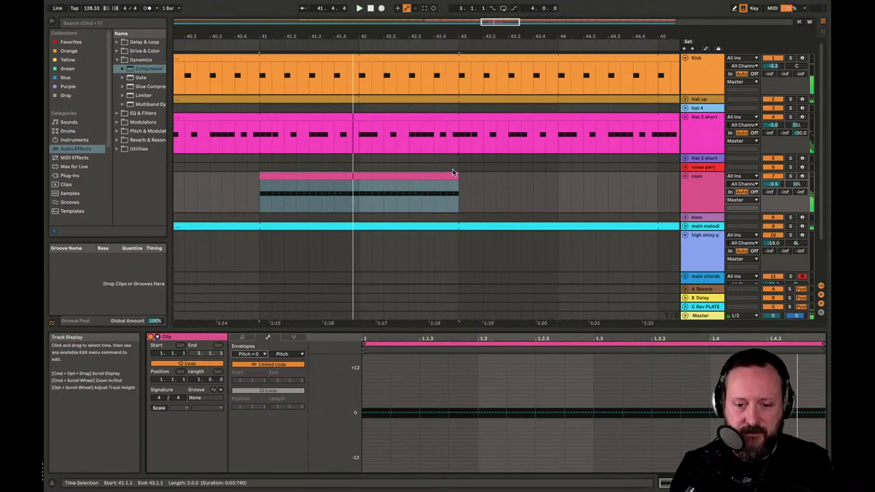
Shorten the zaps clip to one bar ending at bar 42, duplicate it at bar 42, and select the first clip
drag(457, 179, 350, 183)
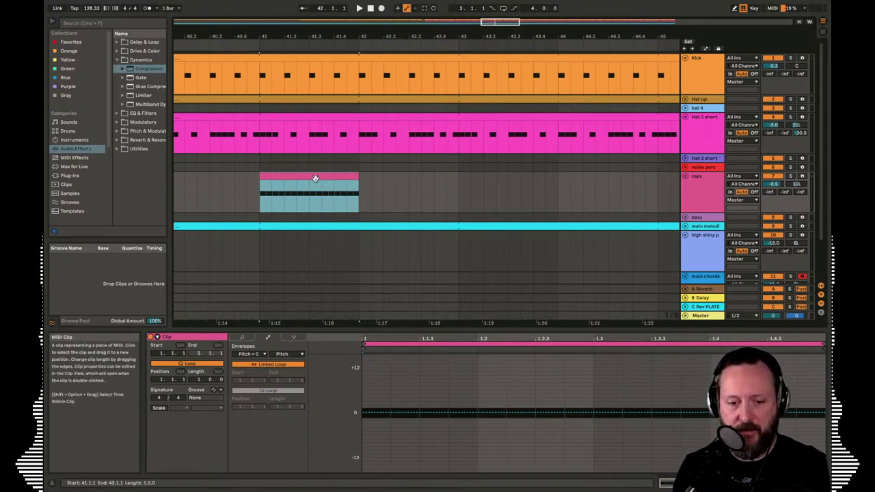
key(super+d)
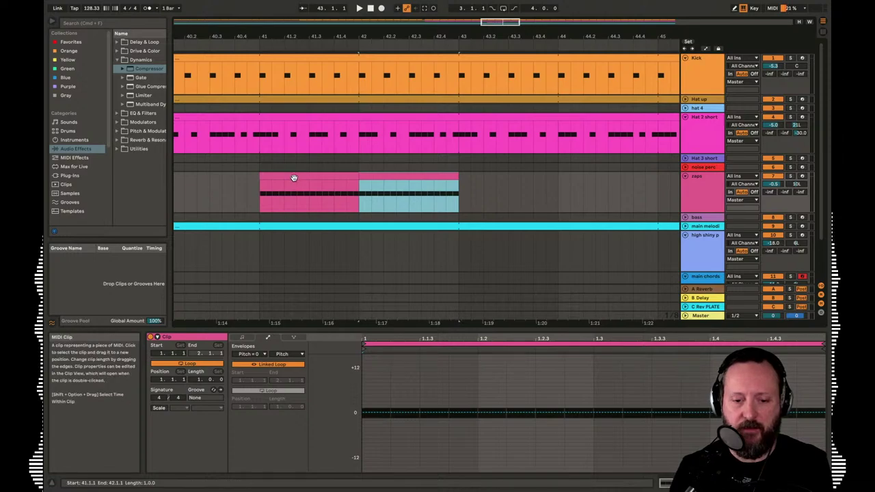
click(294, 177)
double_click(294, 178)
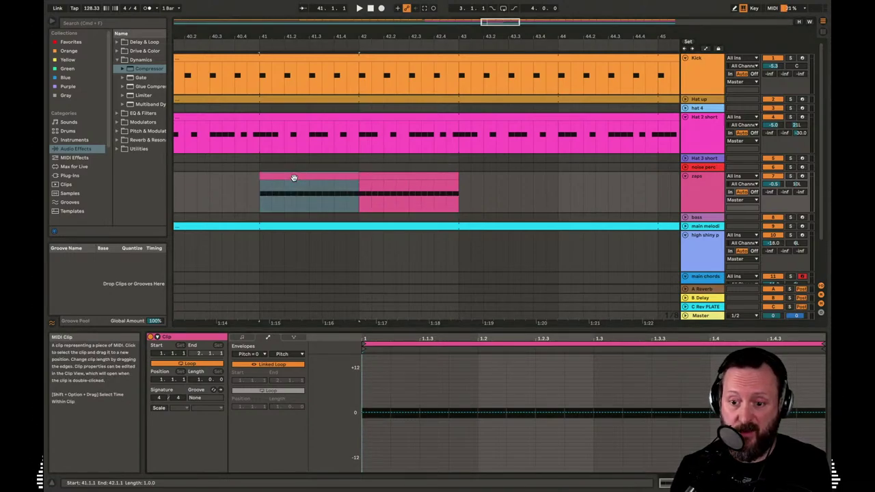
Automate the zaps track's Tune with a rising ramp over each one-bar clip, starting the second ramp at -12 st, and play it
key(a)
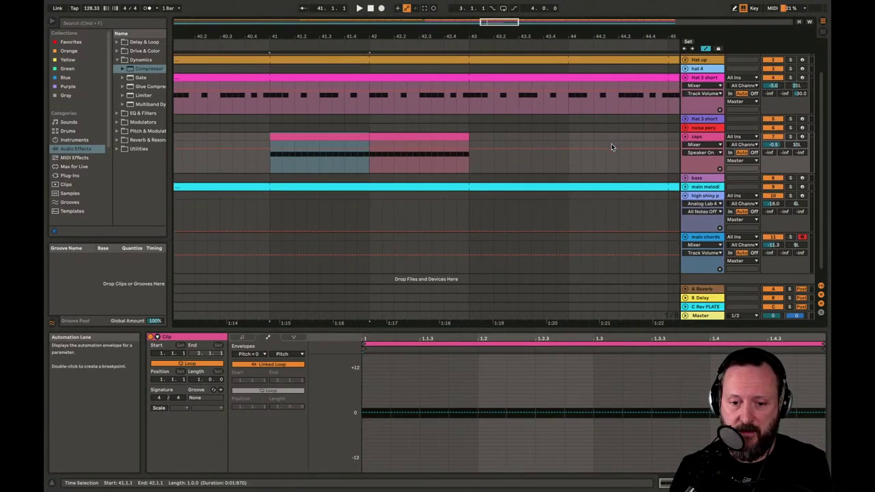
right_click(693, 164)
click(711, 178)
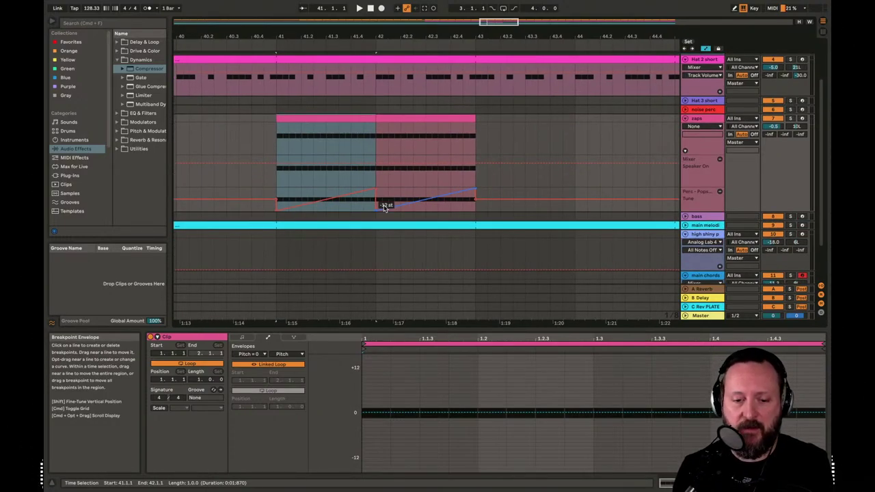
key(space)
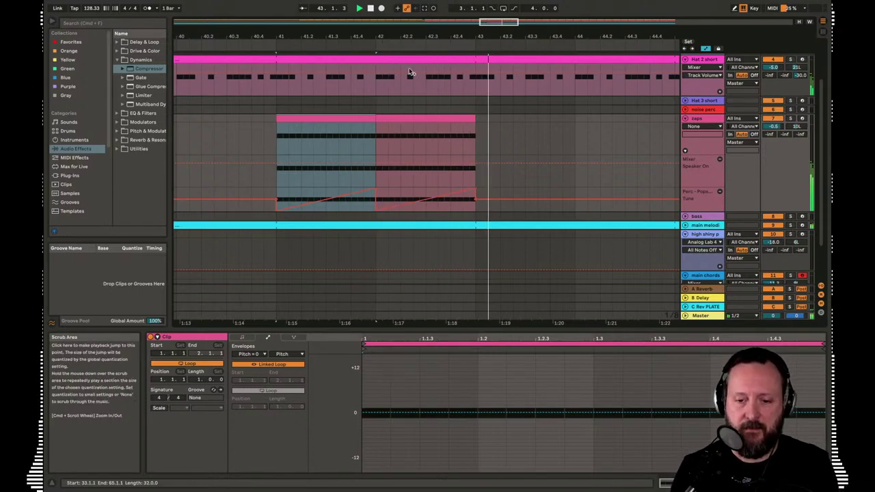
Split the Kick clip at bar 43 and trim the part before it back to 42.4, leaving a one-beat gap
scroll(410, 72, up, 2)
click(464, 56)
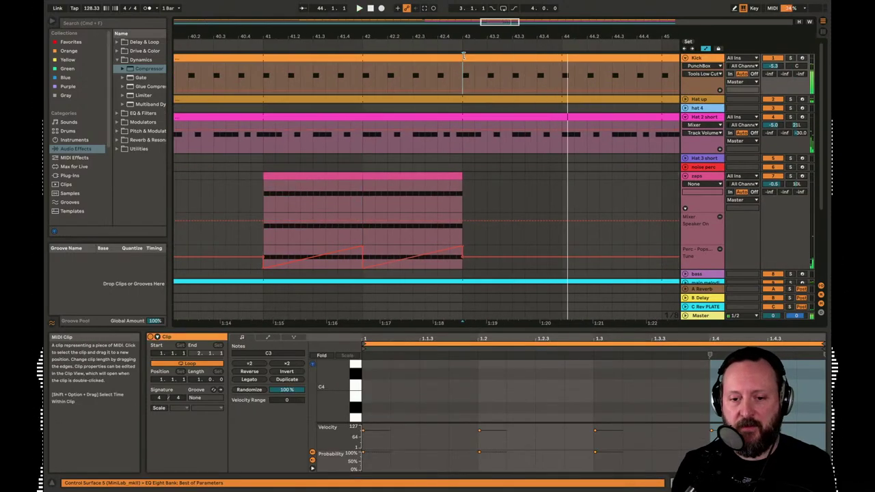
drag(460, 59, 436, 63)
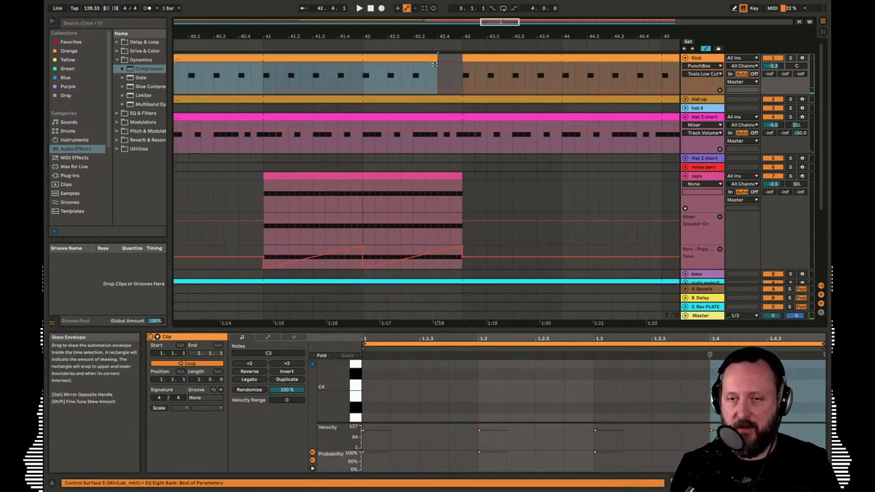
Play the arrangement from just before bar 41 to hear the zaps and the kick gap, glancing at Session View
click(218, 43)
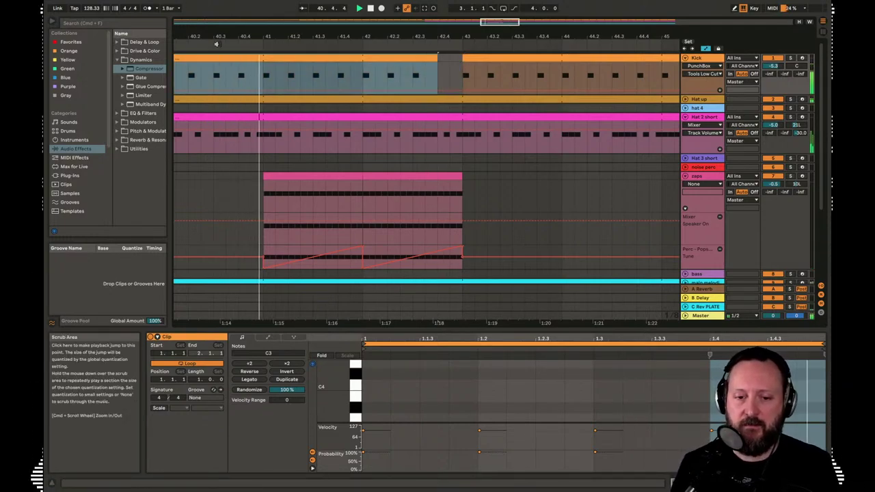
key(Tab)
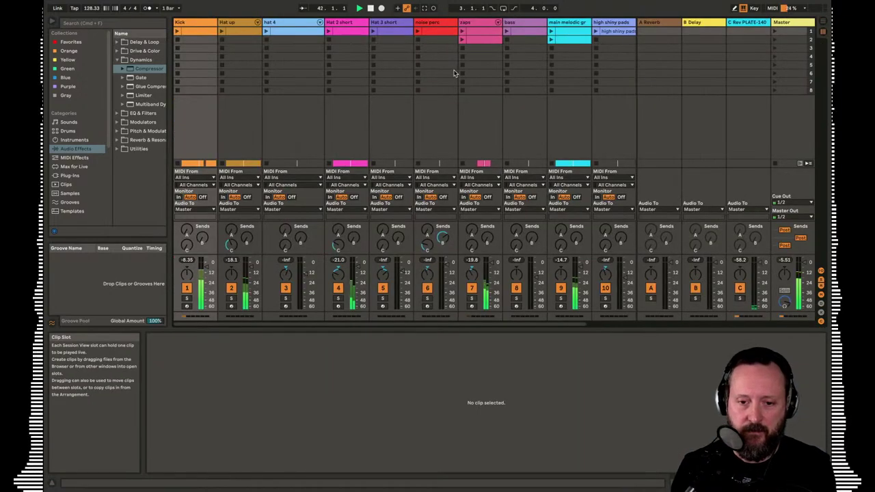
key(Tab)
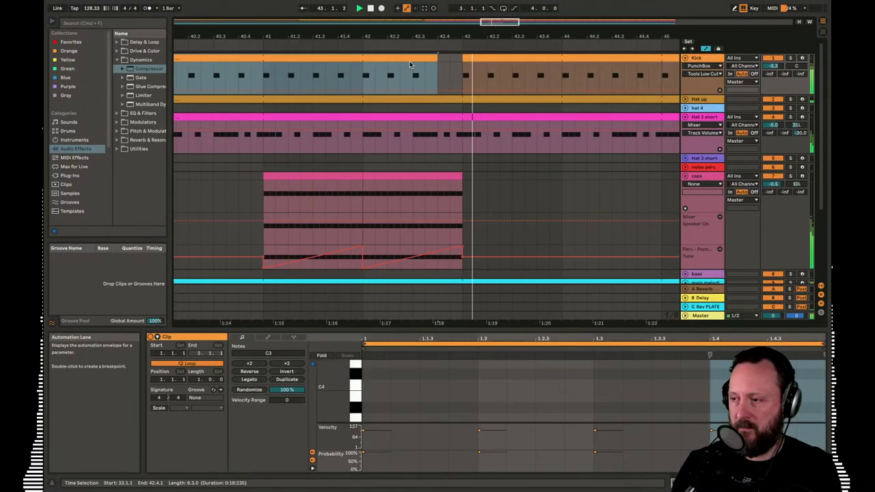
Place the Hat 3 short loop from Session View at bar 43, extend it to bar 65, and unfold its track during playback
drag(408, 321, 408, 280)
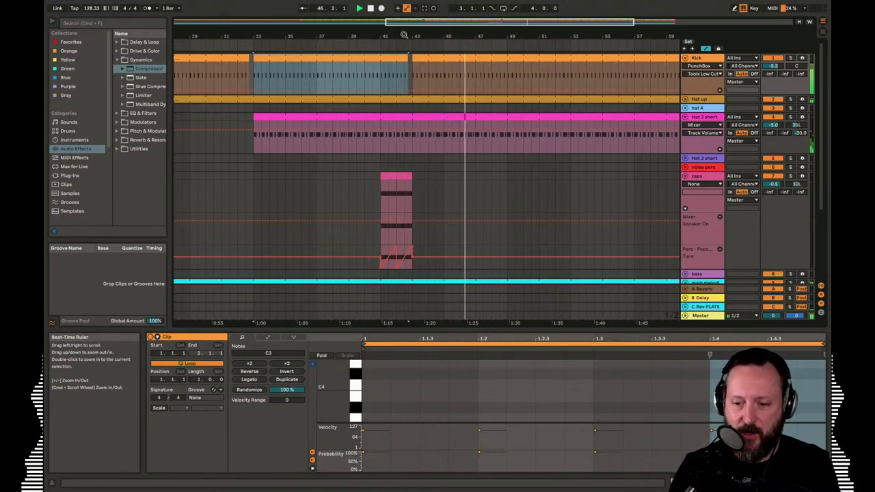
key(Tab)
key(space)
key(Tab)
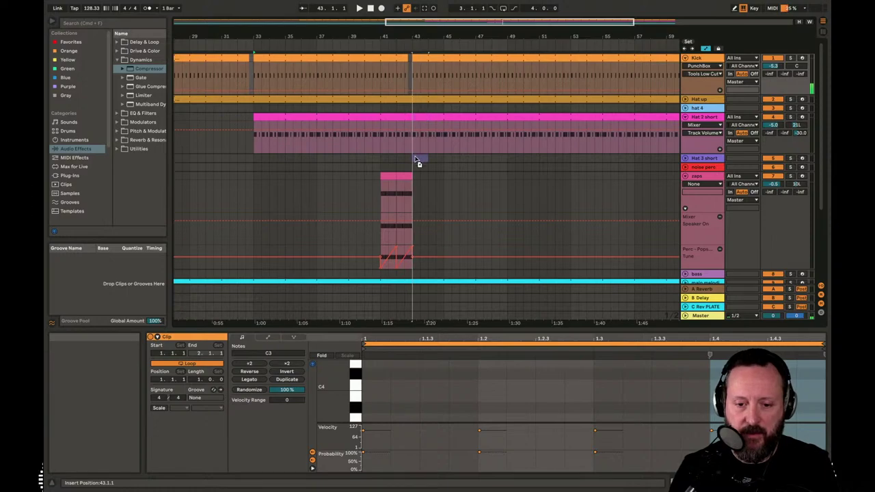
drag(414, 160, 544, 167)
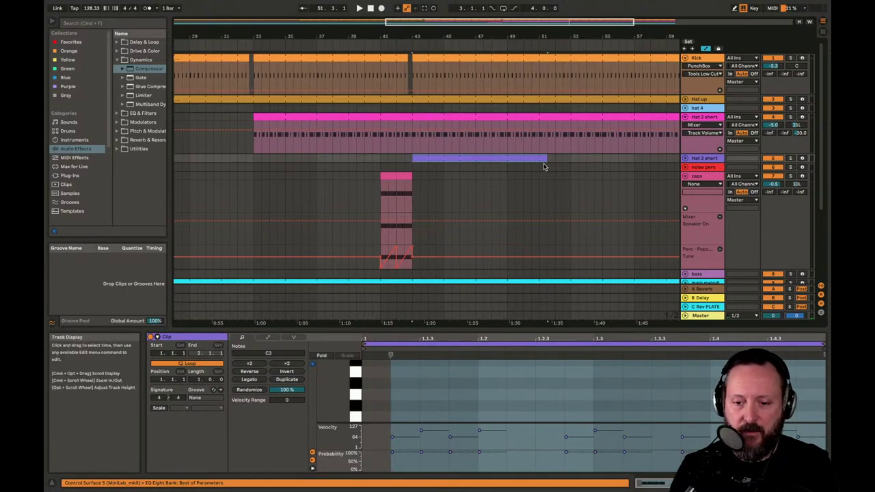
click(685, 158)
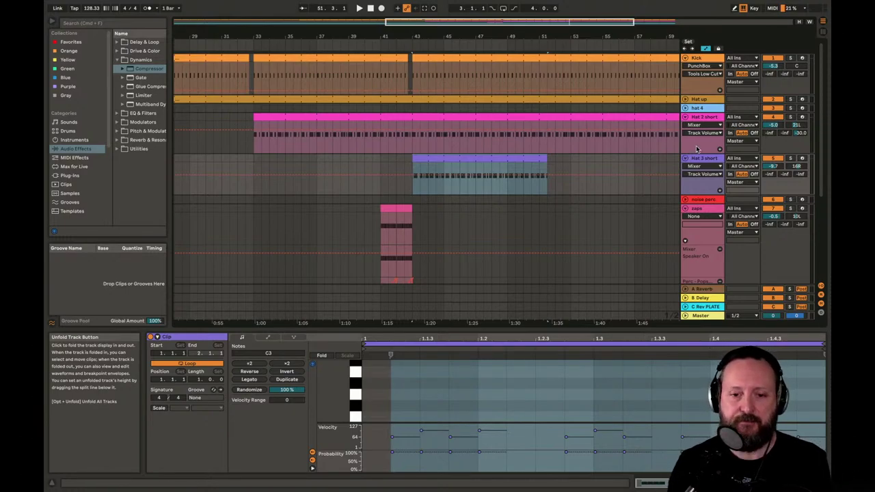
key(space)
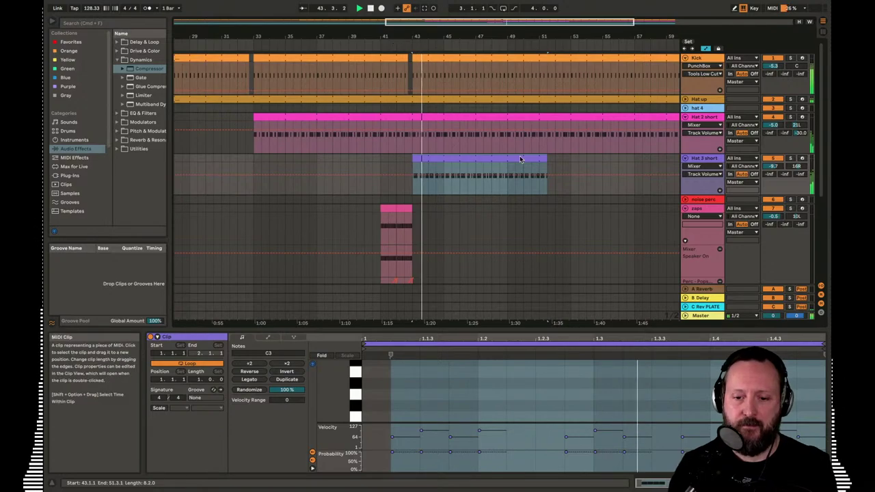
drag(547, 176, 654, 180)
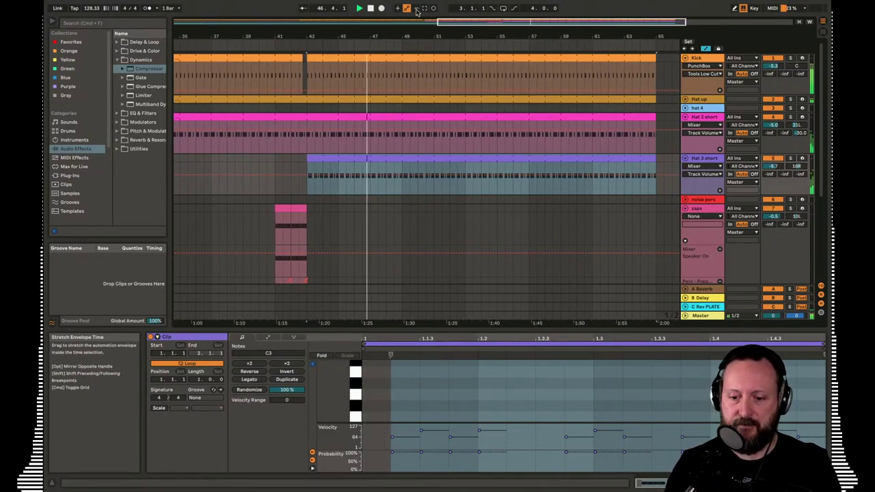
Launch the noise perc loop in Session View and audition it against the playing arrangement, replaying from around bar 43
drag(406, 33, 439, 9)
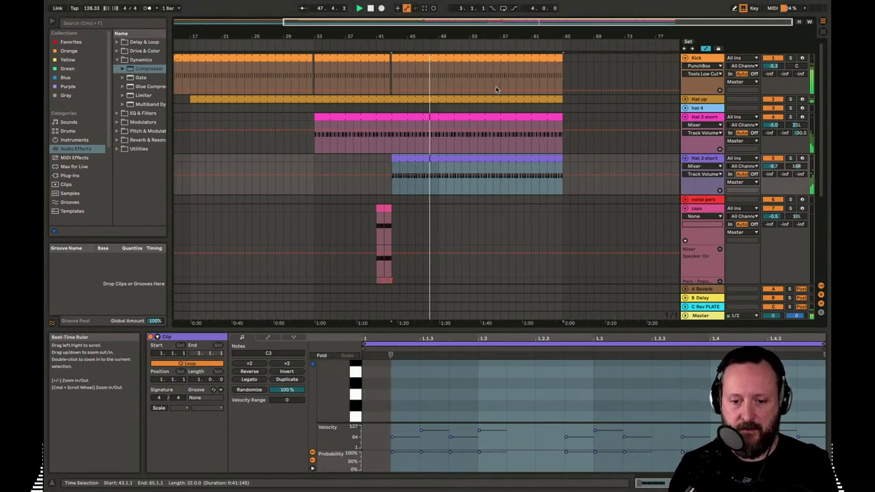
scroll(499, 90, down, 2)
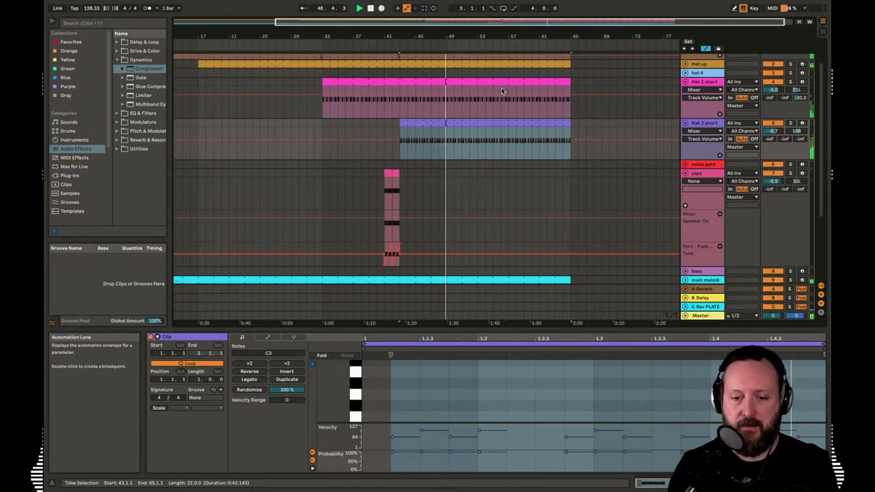
scroll(501, 87, down, 2)
key(Tab)
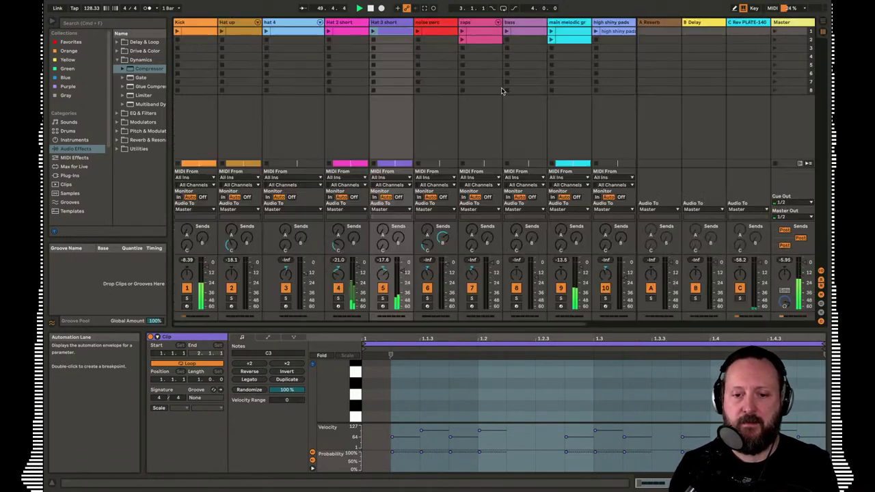
click(429, 31)
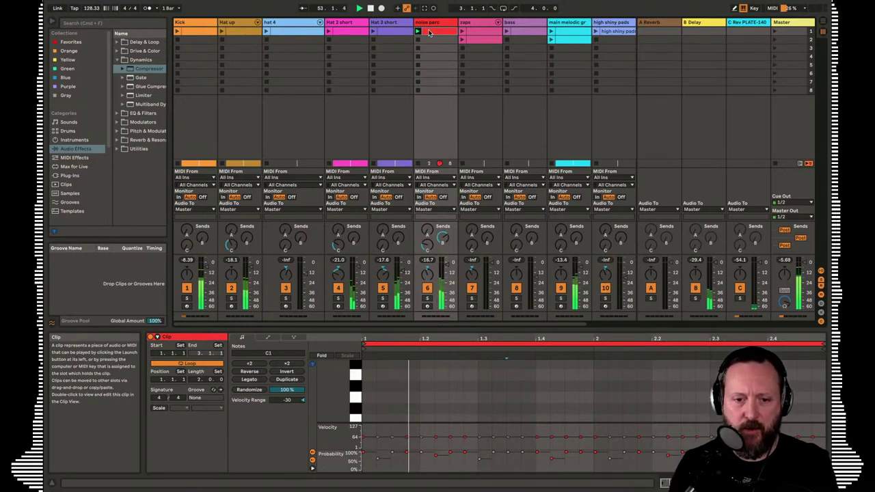
key(Tab)
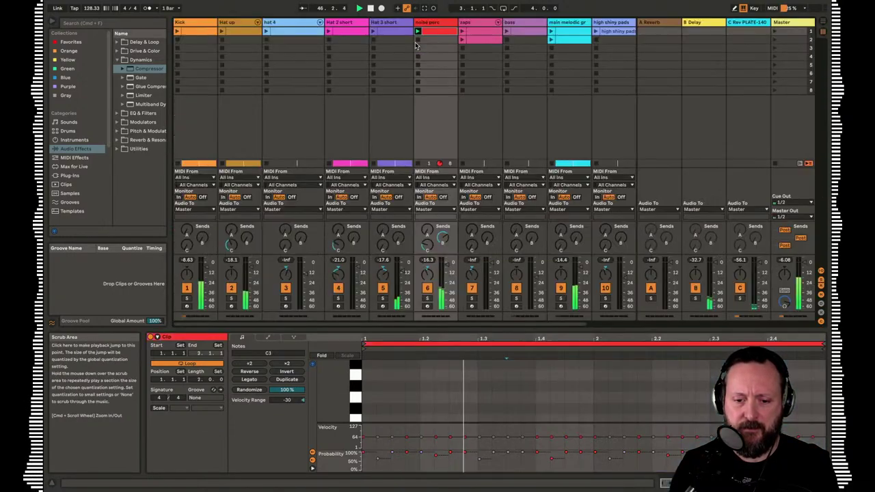
key(Tab)
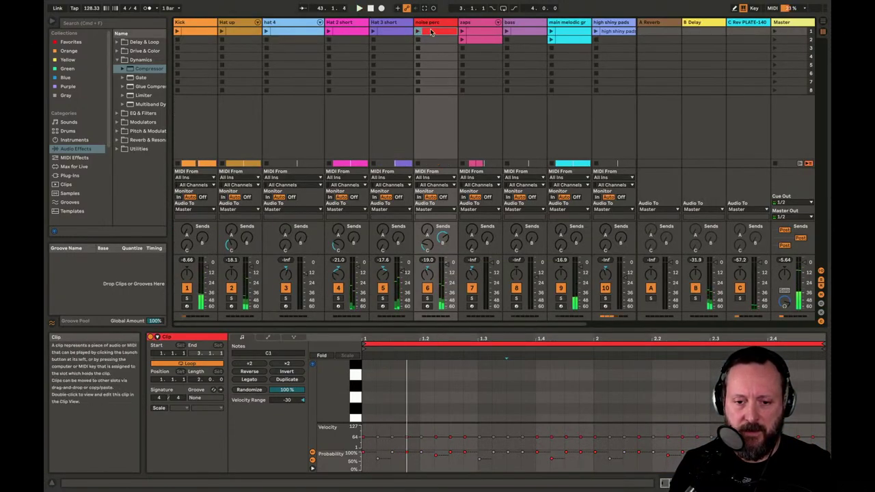
Place the noise perc loop in the arrangement at bar 45, return its track to arrangement playback, and unfold it
key(Tab)
mouse_move(422, 137)
mouse_down()
mouse_move(433, 169)
mouse_move(412, 155)
mouse_move(412, 142)
mouse_up()
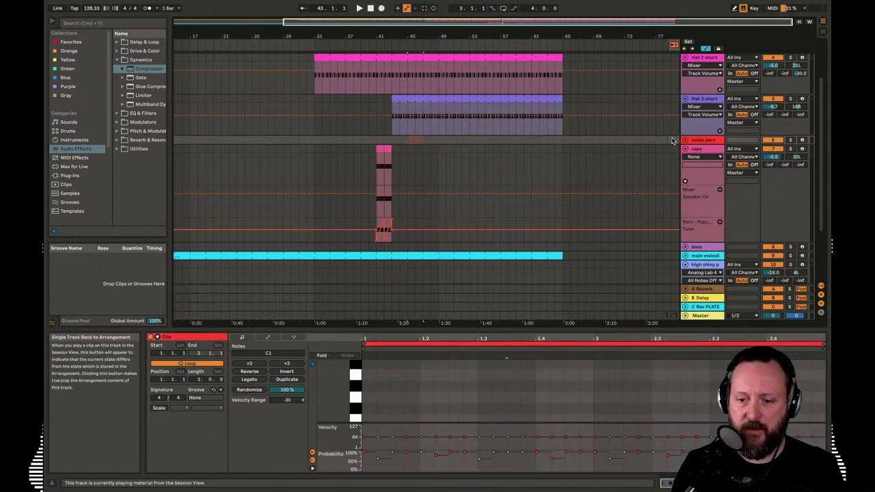
click(701, 148)
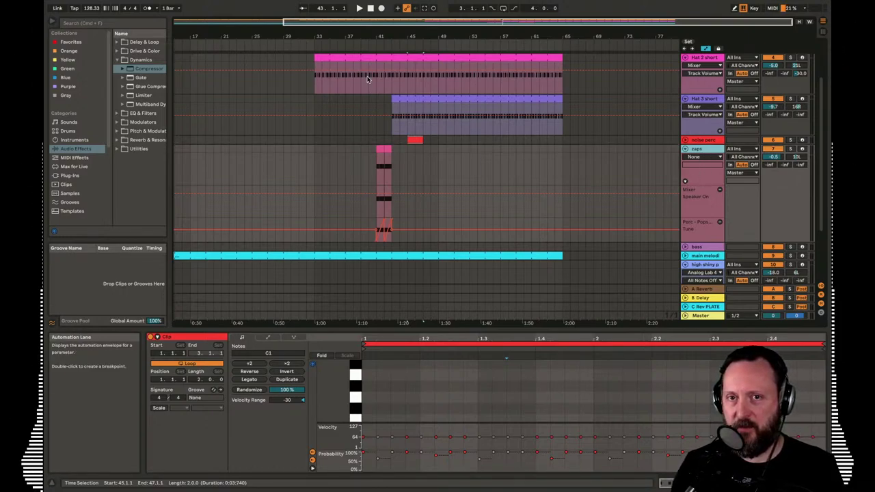
click(685, 140)
scroll(412, 34, up, 5)
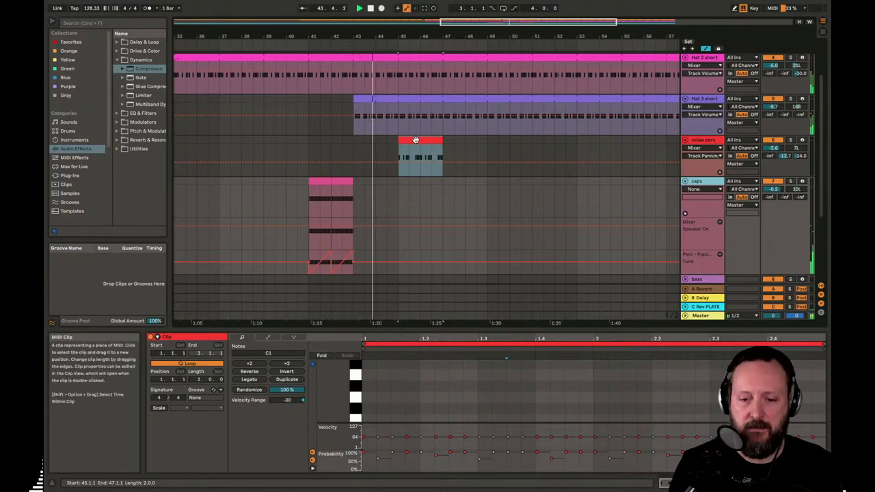
Move the noise perc clip to bar 57 while listening, and extend it to bar 65
drag(417, 141, 515, 153)
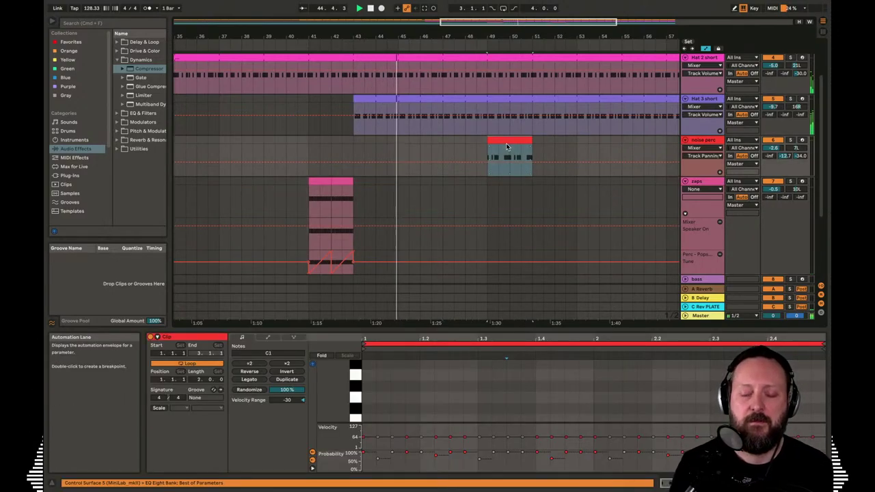
drag(457, 38, 437, 38)
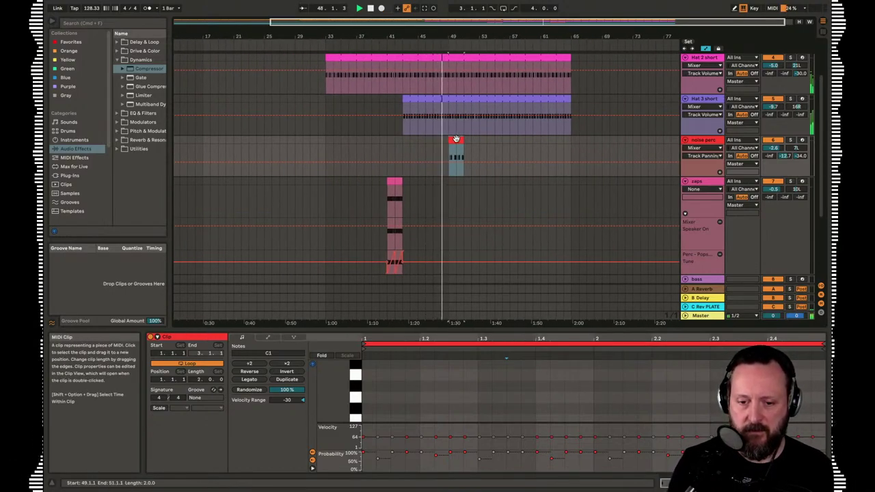
drag(456, 140, 504, 140)
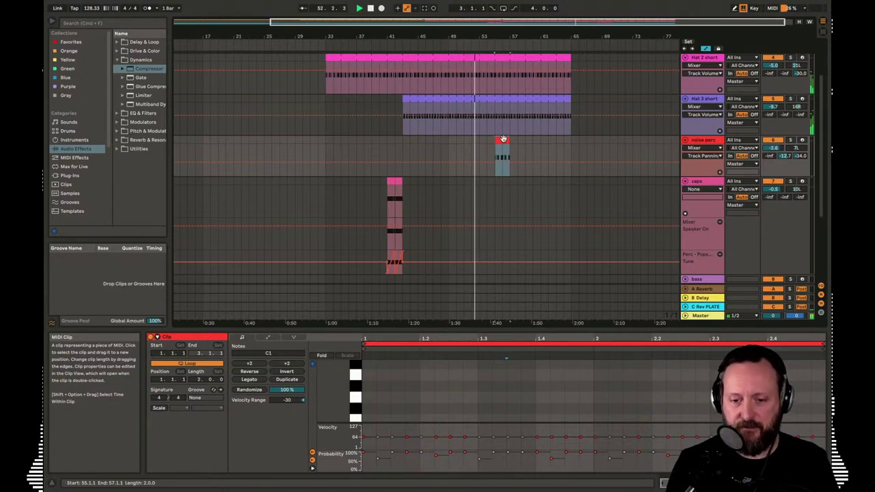
drag(503, 140, 572, 141)
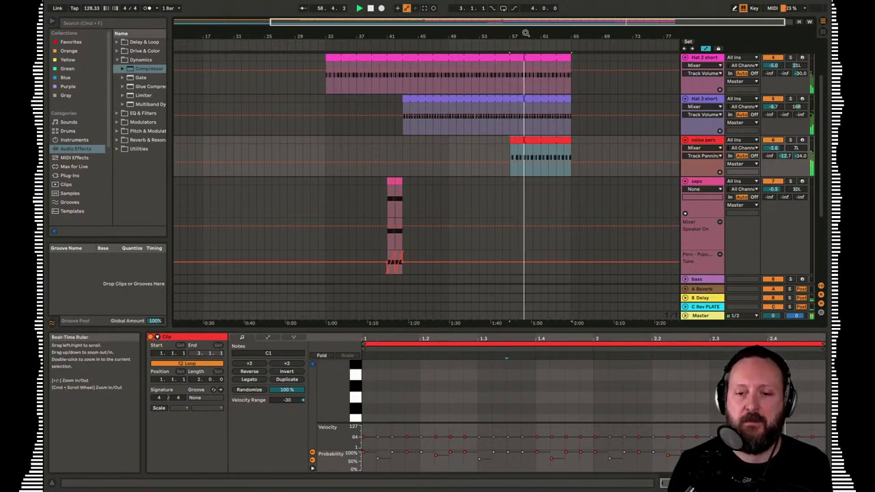
Extend the Kick, Hat up, Hat 2 short, Hat 3 short and noise perc clips together to bar 73
drag(525, 33, 545, 30)
scroll(566, 94, up, 3)
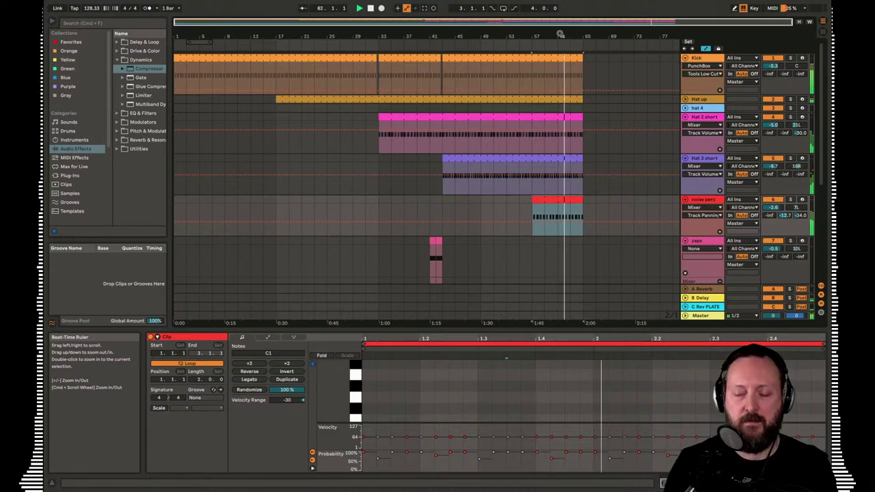
click(578, 57)
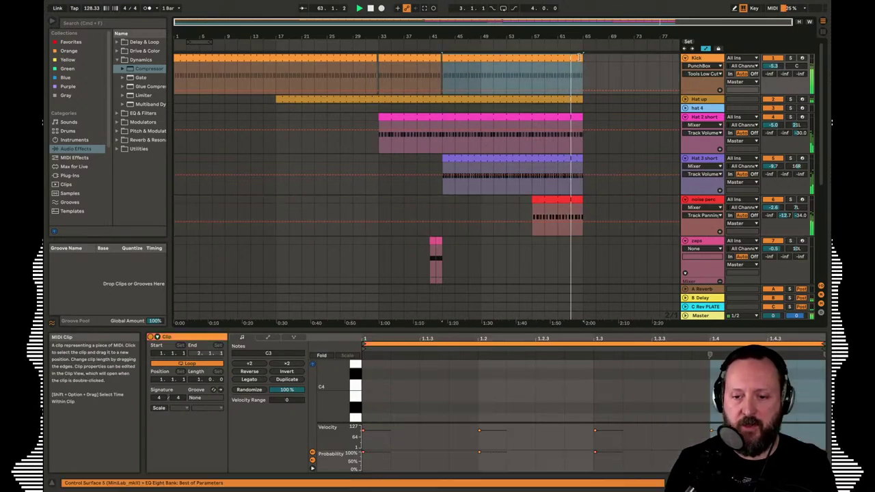
shift+click(573, 200)
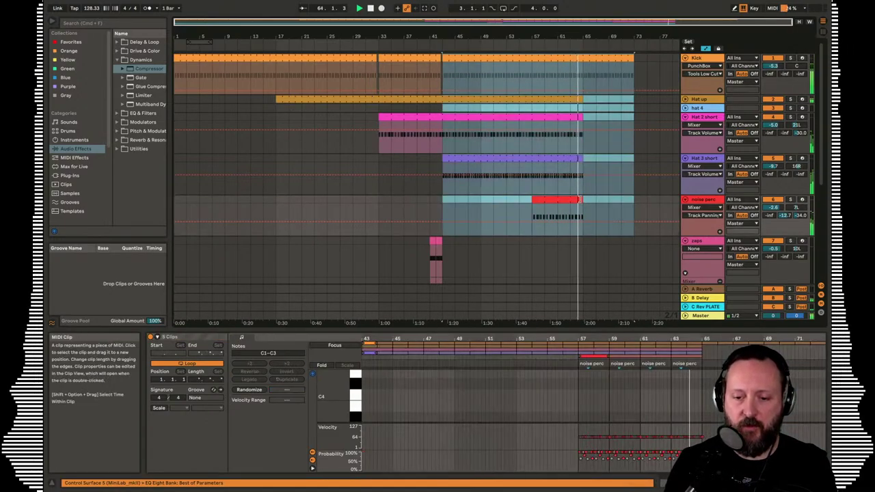
drag(580, 199, 633, 200)
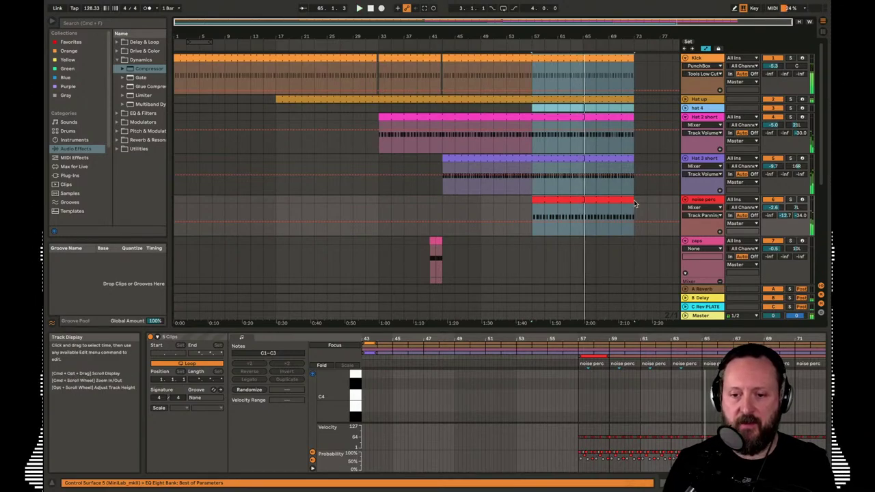
Extend the main melodic clip to bar 73 to match the drum tracks
scroll(632, 201, down, 6)
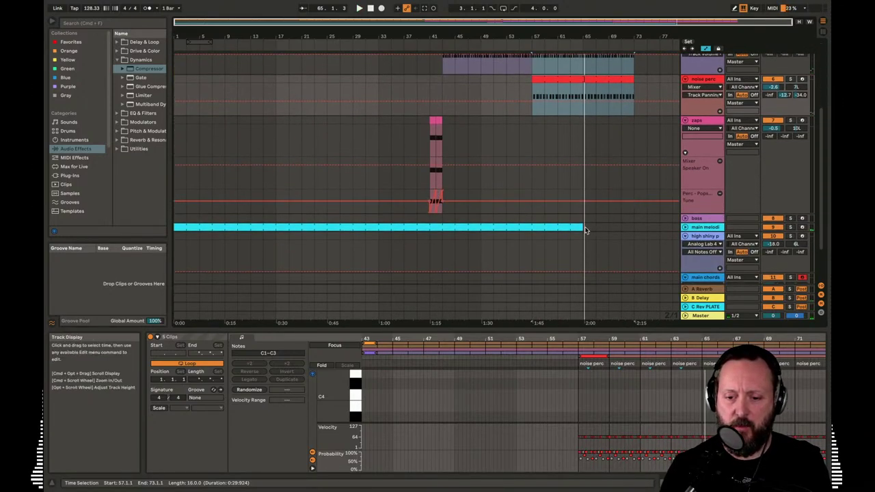
drag(581, 227, 635, 226)
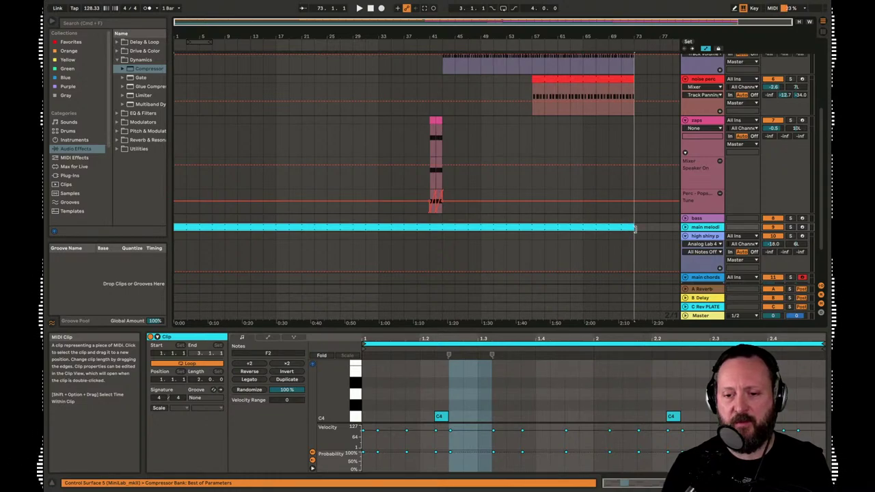
scroll(637, 233, up, 4)
scroll(636, 233, up, 2)
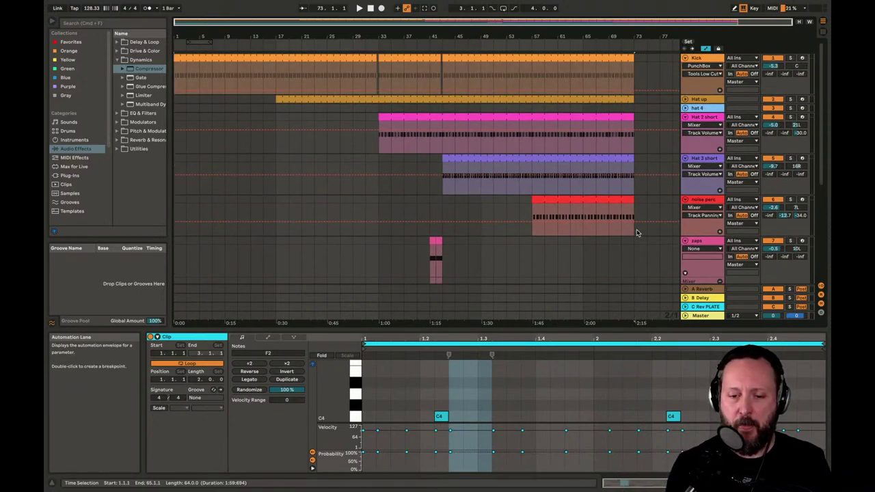
Extend the Kick clip starting at bar 33 over the gap before bar 43, and replay the transition from just before bar 41
click(429, 211)
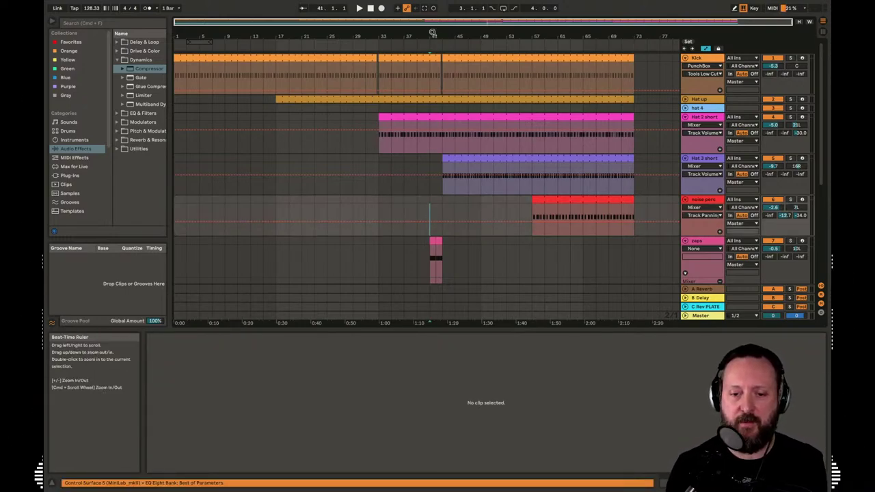
drag(432, 33, 403, 95)
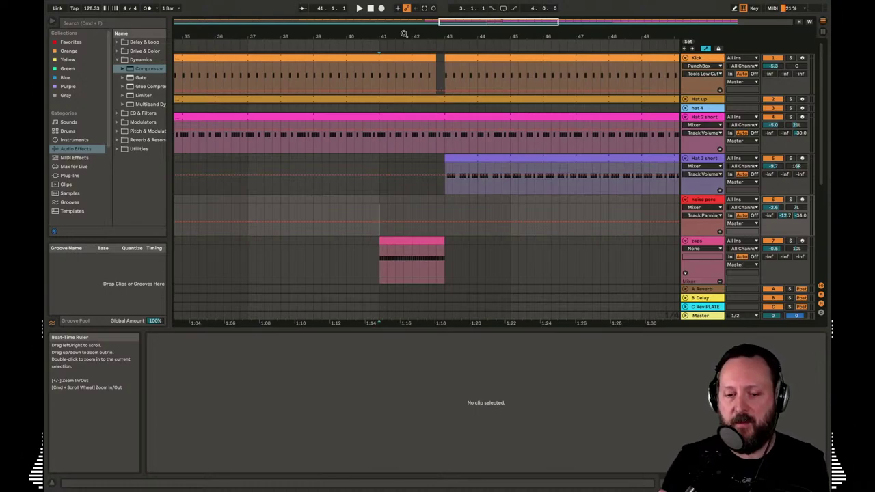
drag(404, 33, 248, 37)
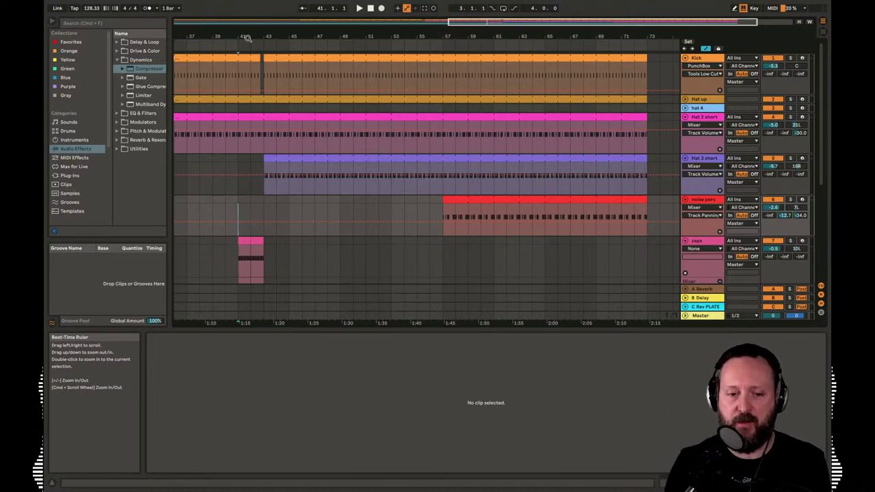
click(225, 47)
drag(265, 33, 443, 35)
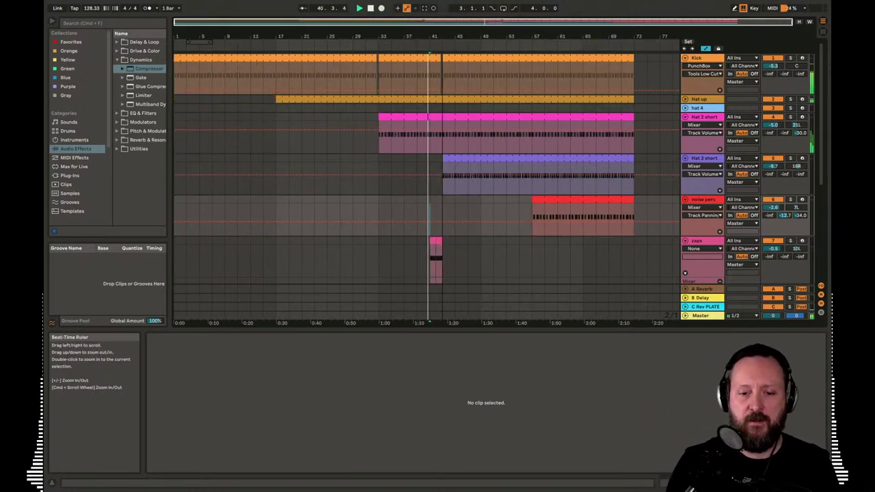
click(438, 57)
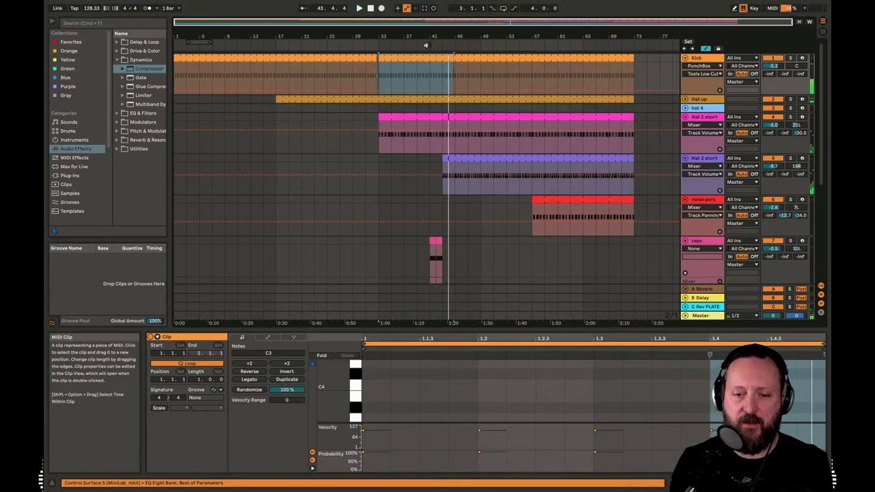
click(425, 46)
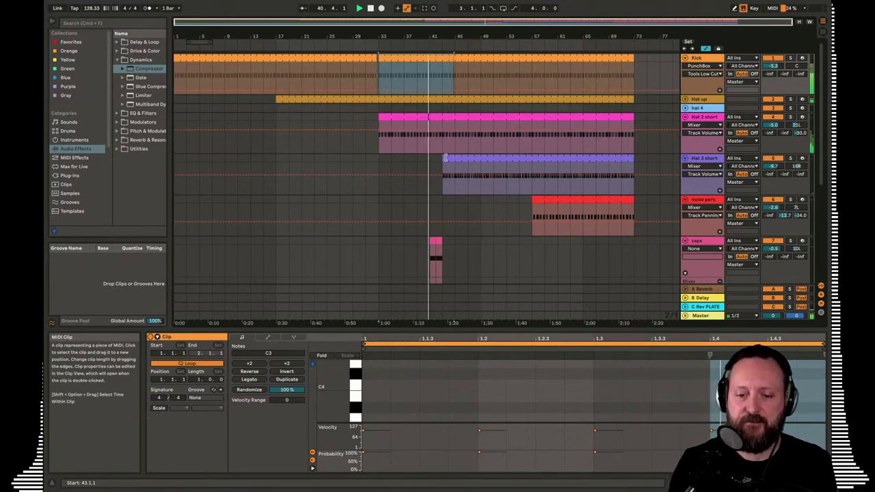
Try starting the Hat 3 short clip at bar 49, set its start to bar 41 instead, and select the noise perc clip
drag(445, 158, 476, 160)
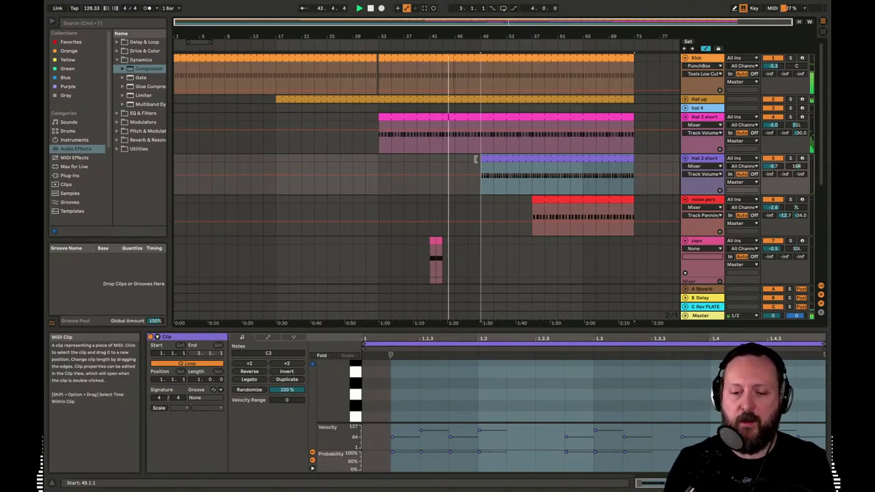
drag(476, 159, 433, 163)
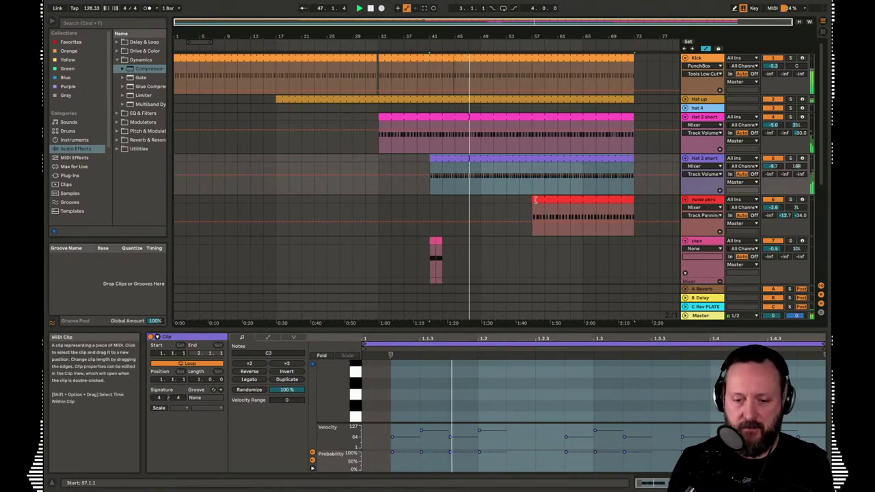
click(535, 200)
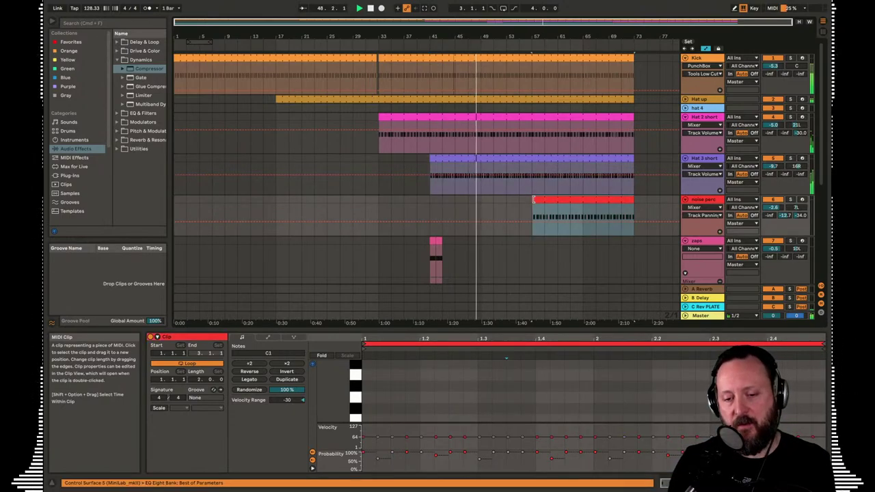
Play through the noise perc entry at bar 57 and stop playback at about bar 71
mouse_move(533, 199)
mouse_down()
mouse_move(470, 200)
mouse_move(542, 204)
mouse_move(533, 204)
mouse_up()
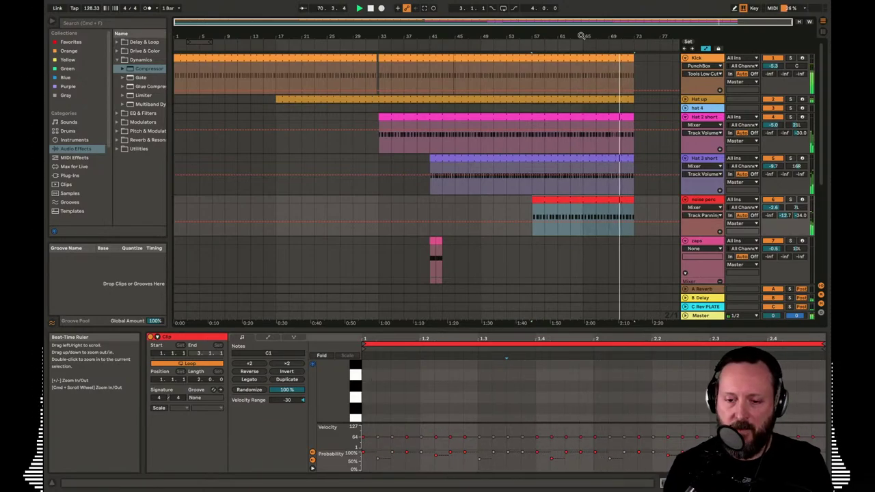
key(space)
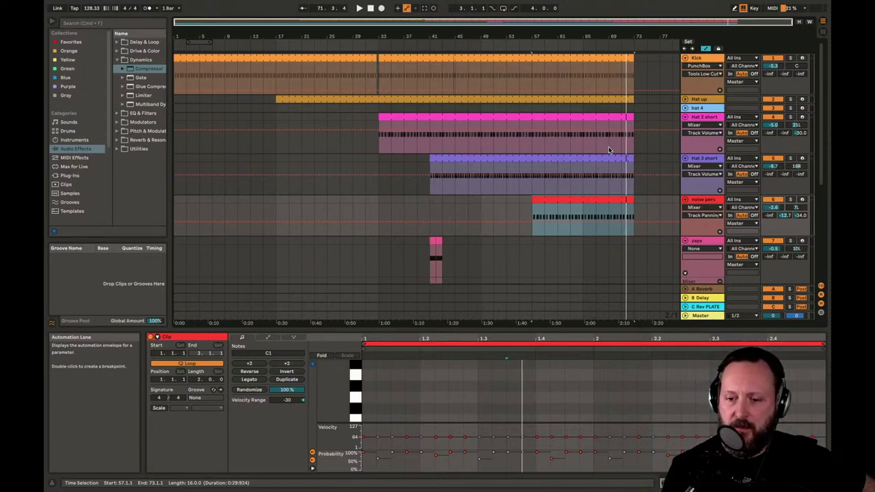
Unfold the main melodic track in the arrangement and display its device chain
scroll(611, 169, down, 5)
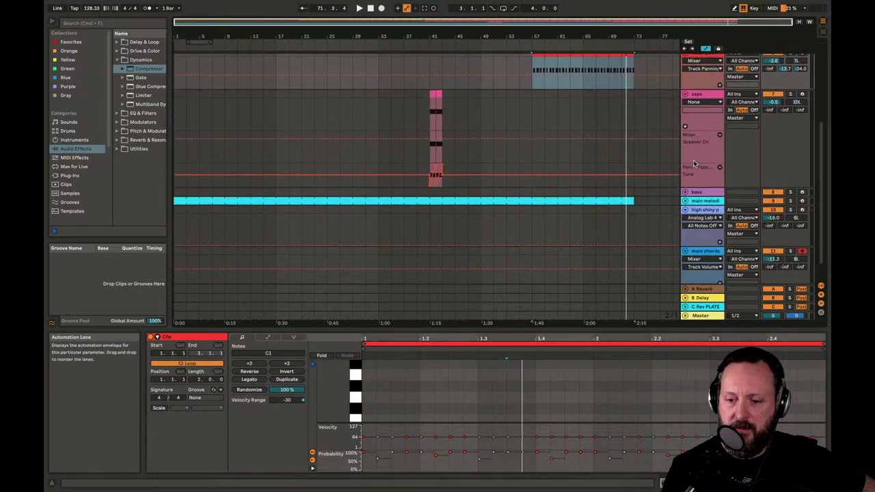
click(698, 200)
click(685, 201)
scroll(685, 203, down, 3)
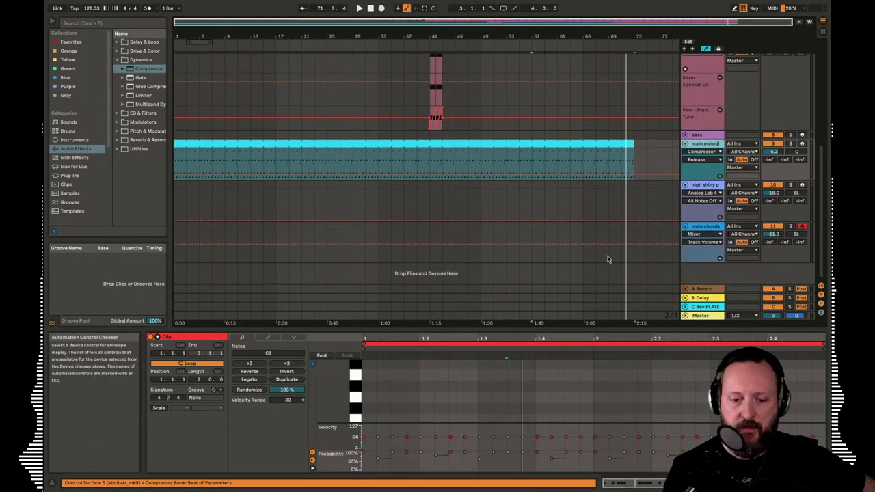
click(704, 145)
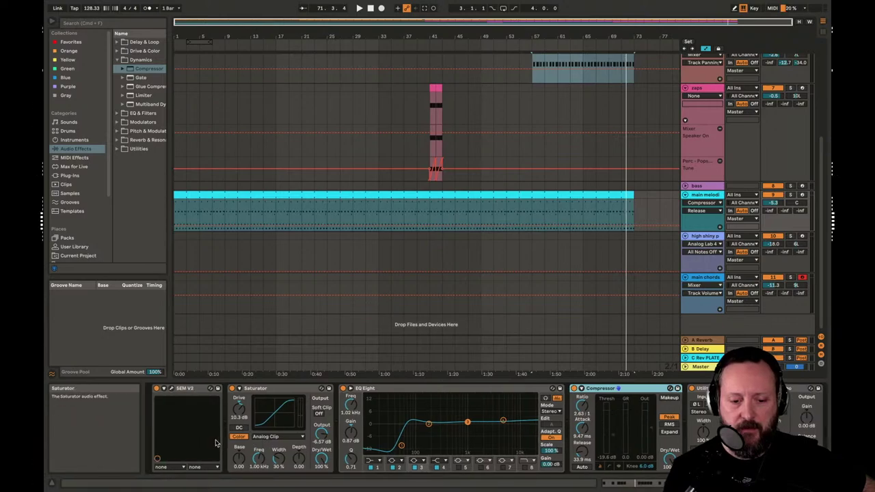
Open the main melodic track's SEM V2 synth, close the Rev PLATE-140 window, and position the synth below the timeline ruler
click(163, 389)
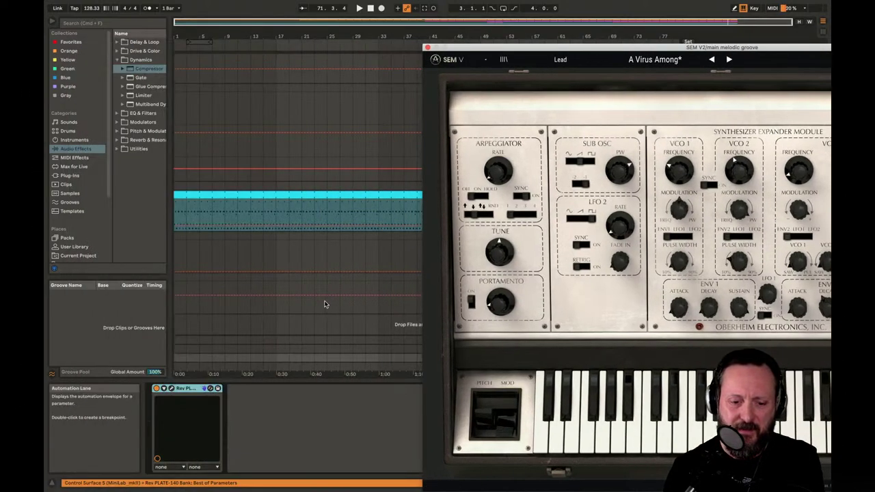
click(171, 389)
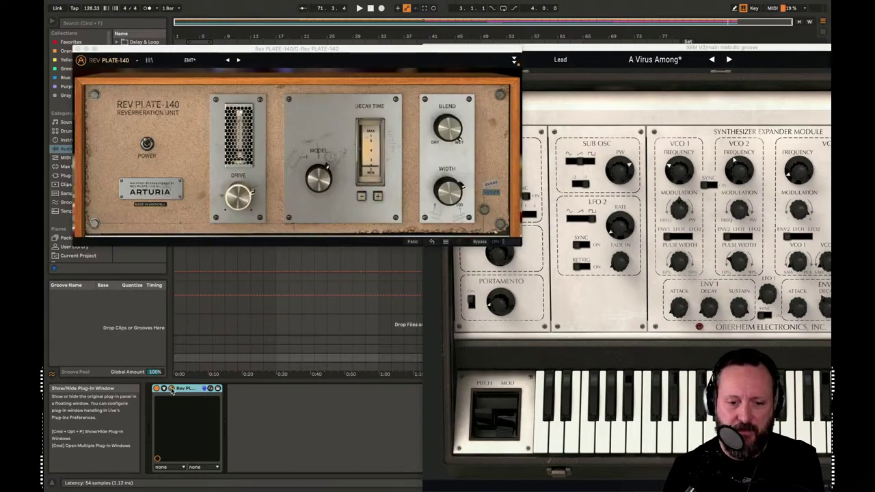
click(78, 50)
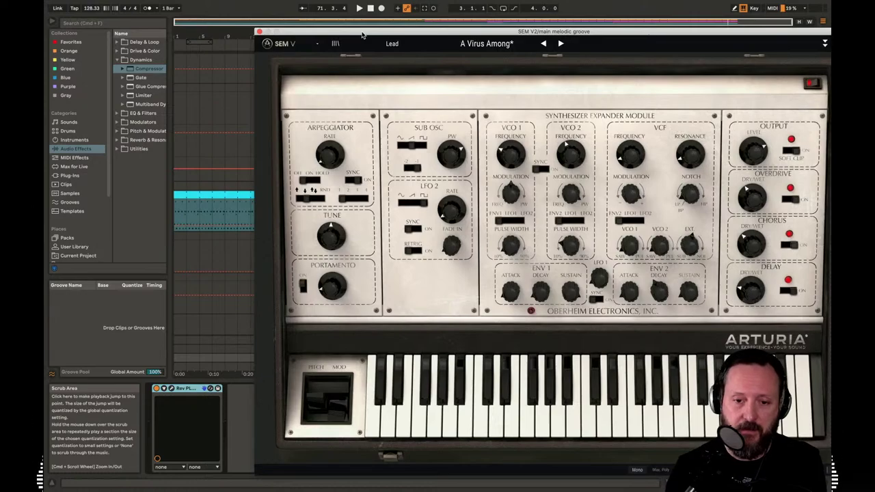
drag(362, 34, 180, 25)
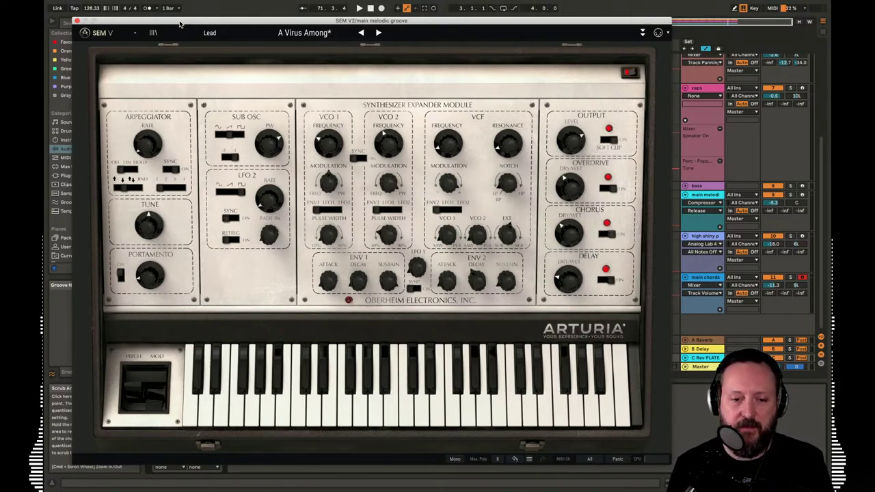
drag(309, 18, 355, 114)
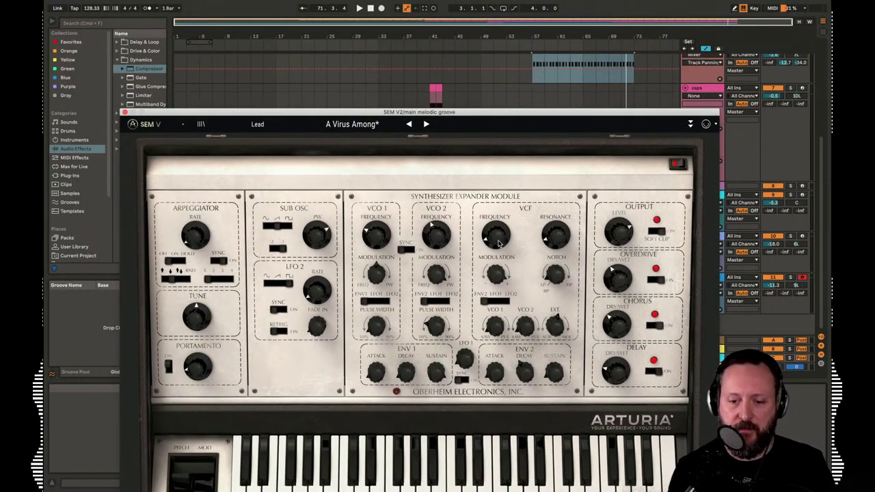
Audition the SEM V2 sound during playback while varying its VCF Frequency and the Chorus and Delay dry/wet amounts
key(space)
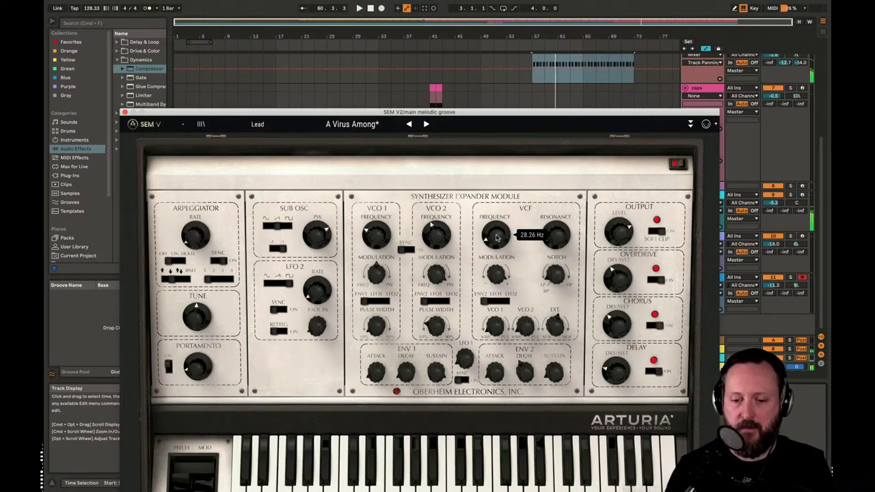
key(space)
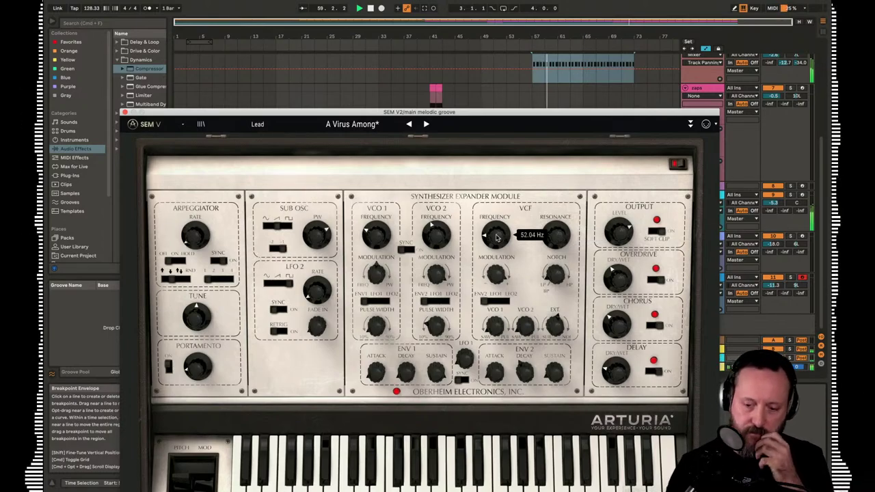
mouse_move(635, 321)
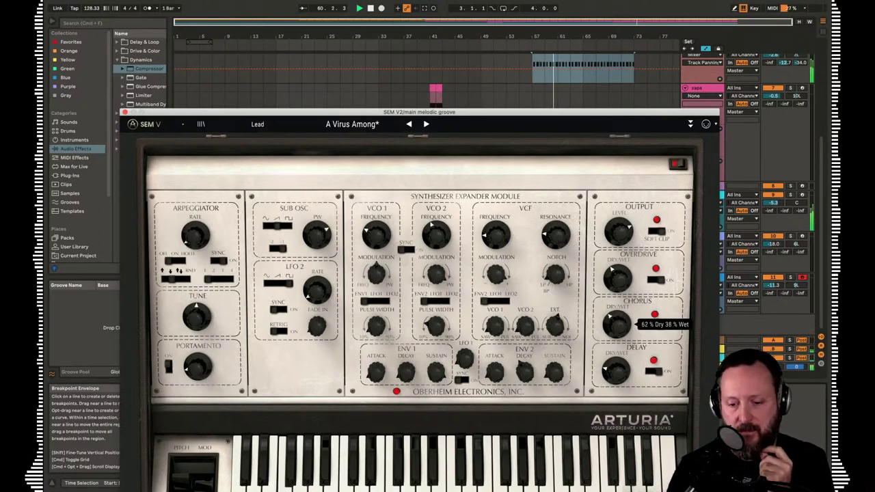
drag(614, 370, 615, 347)
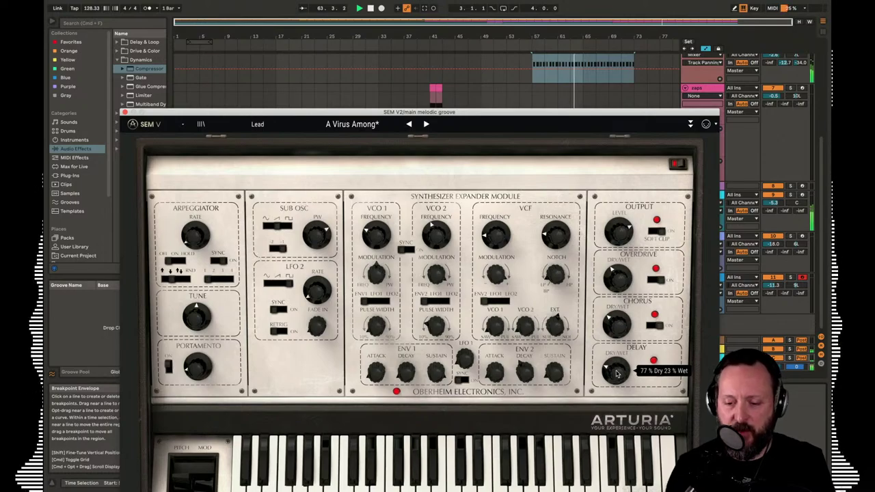
mouse_move(613, 316)
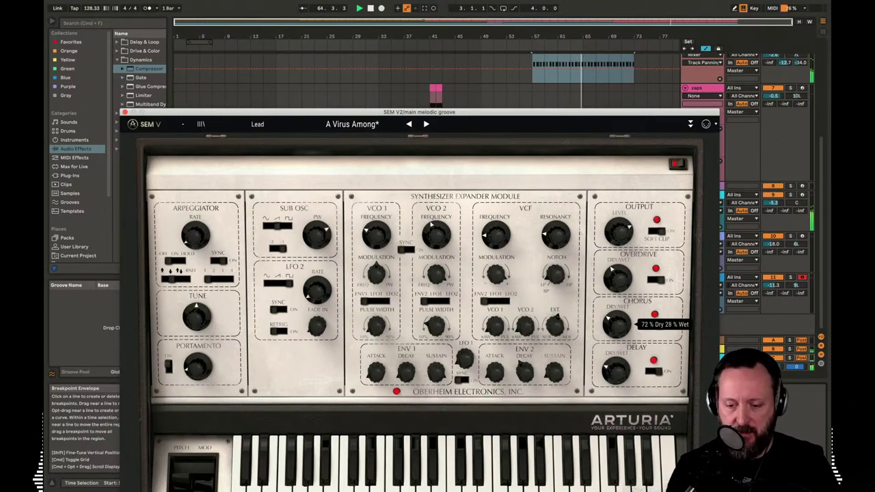
mouse_move(511, 235)
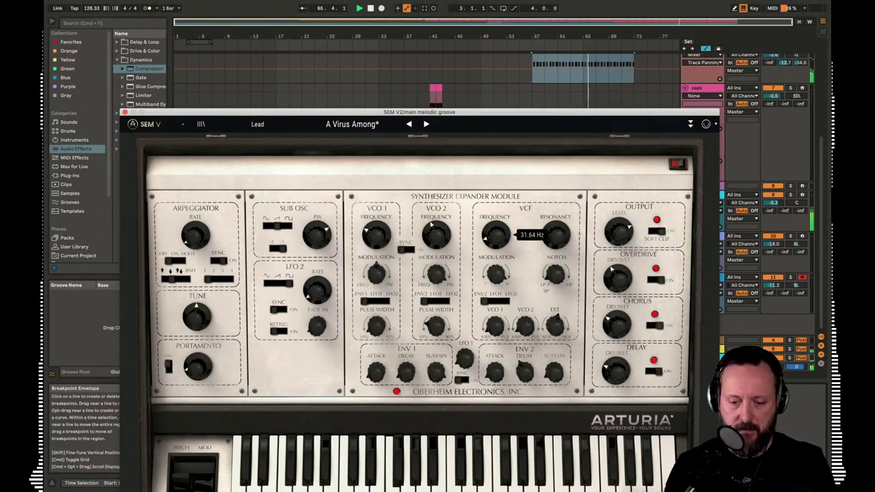
drag(259, 113, 405, 196)
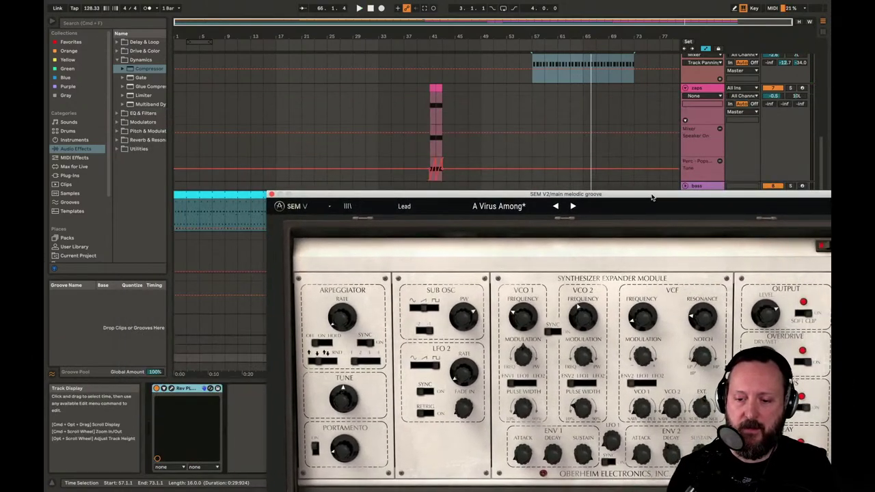
Try a VCF Freq automation ramp rising from bar 1 to about bar 5 on the main melodic track
drag(642, 194, 551, 279)
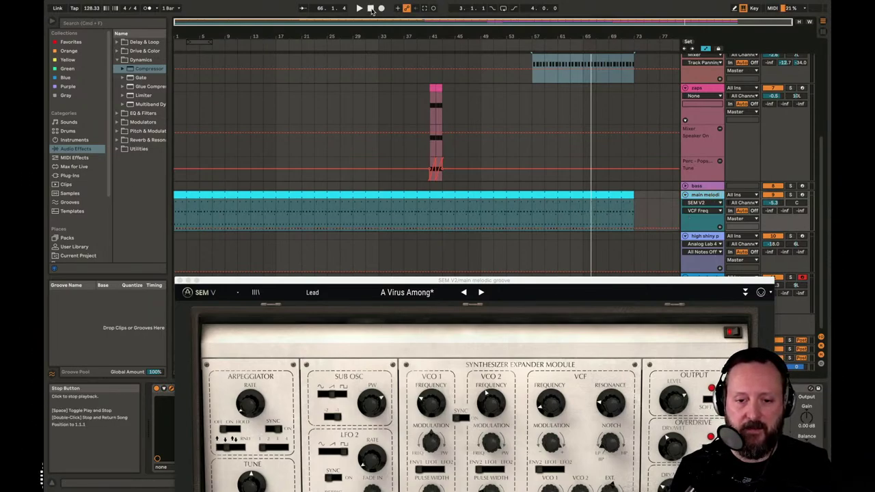
click(180, 229)
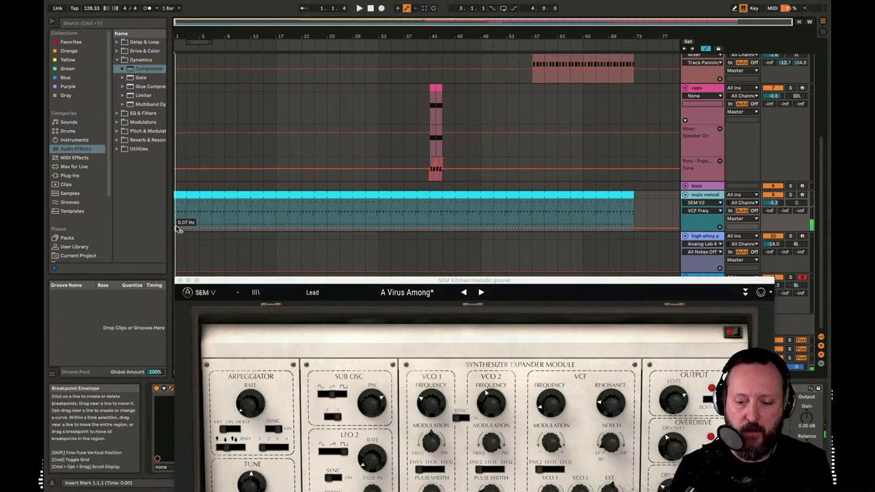
key(space)
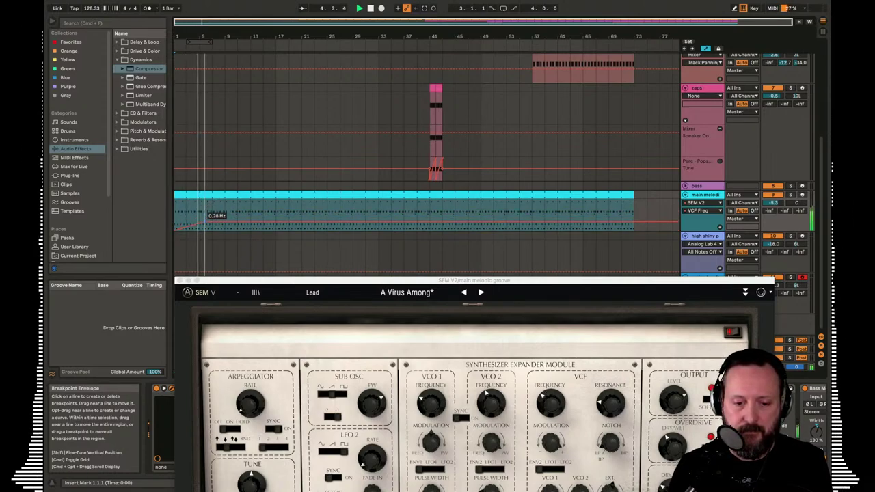
Set the SEM V2 VCF Modulation to about 74% and automate it rising to about 98% between bars 1 and 17
drag(535, 282, 559, 195)
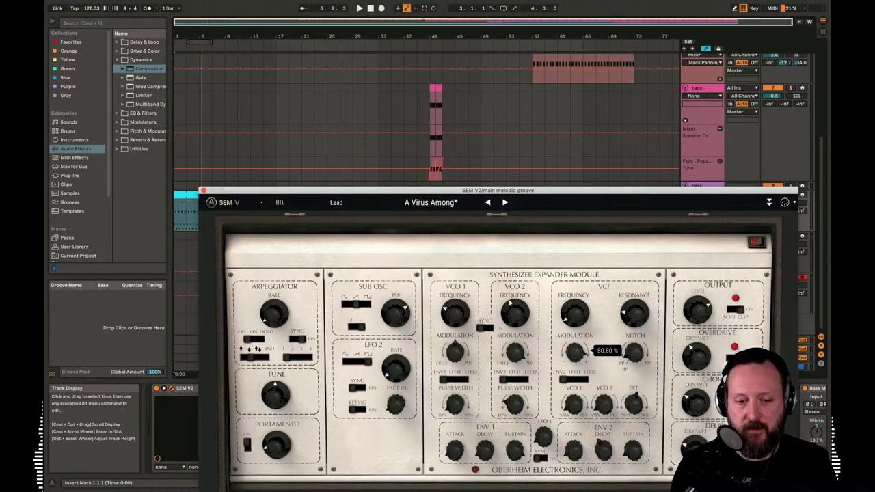
key(space)
drag(575, 353, 575, 350)
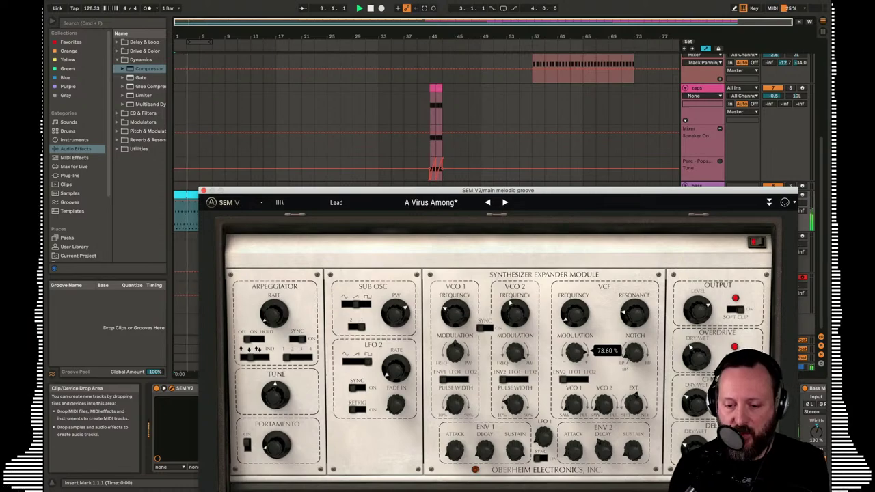
click(203, 191)
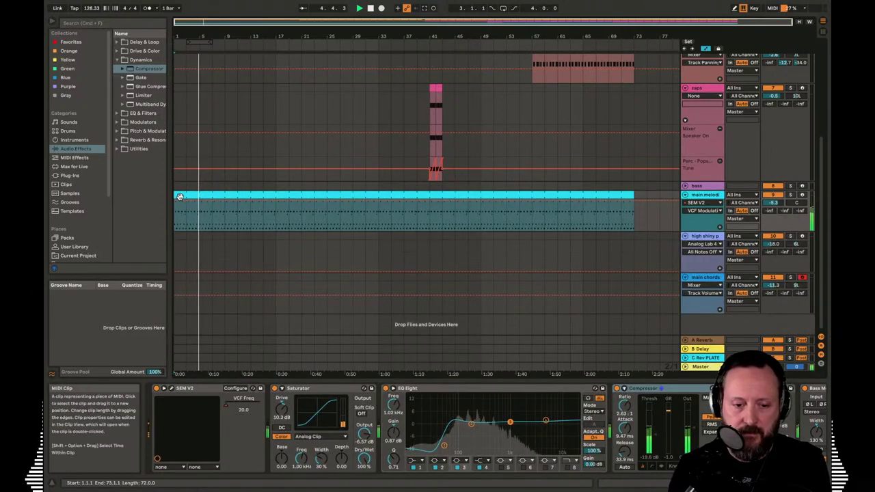
mouse_move(180, 203)
mouse_down()
mouse_move(179, 212)
mouse_move(180, 203)
mouse_up()
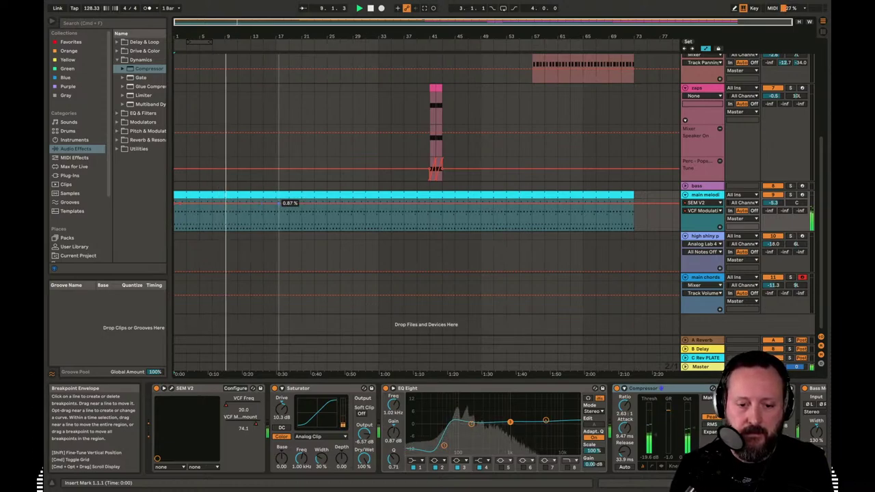
drag(278, 205, 276, 201)
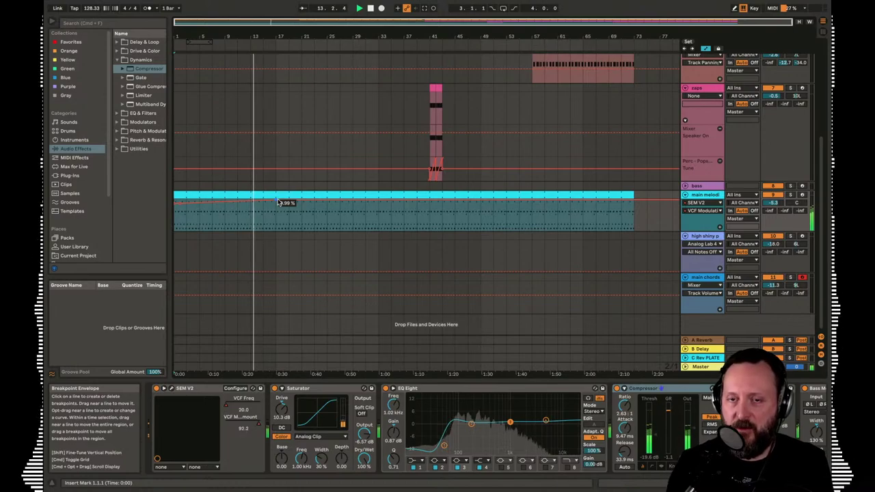
Draw VCF Freq automation on the main melodic track, rising from about bar 15 to a peak near bar 28 and dropping at bar 33
click(705, 210)
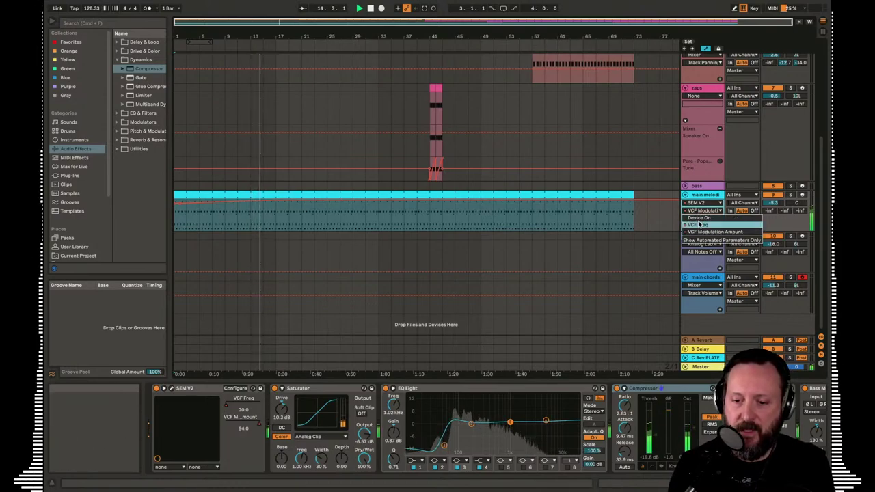
click(706, 226)
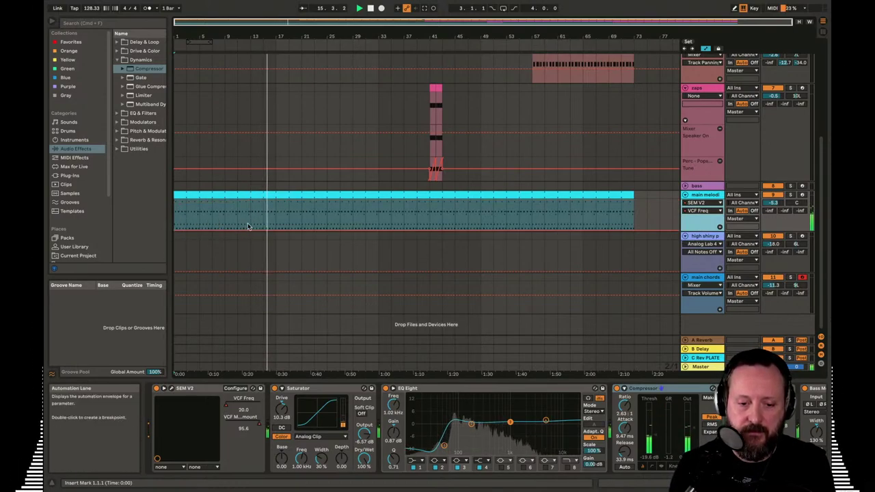
drag(268, 231, 301, 229)
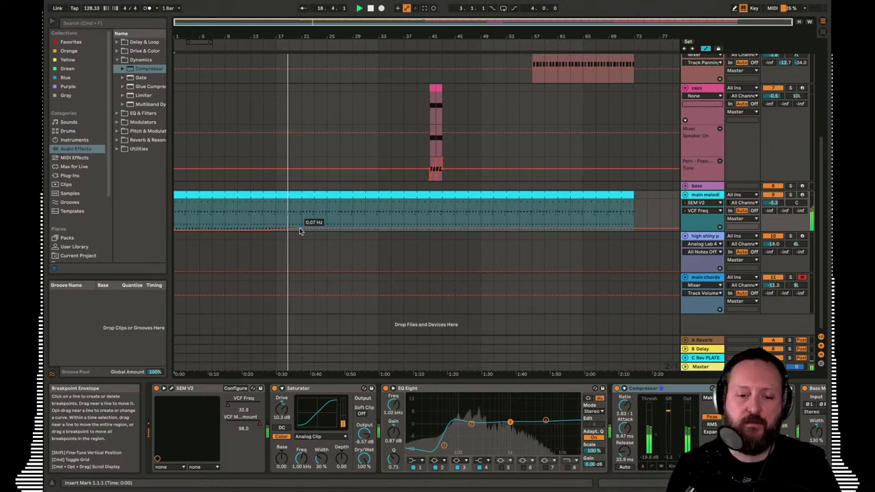
click(300, 229)
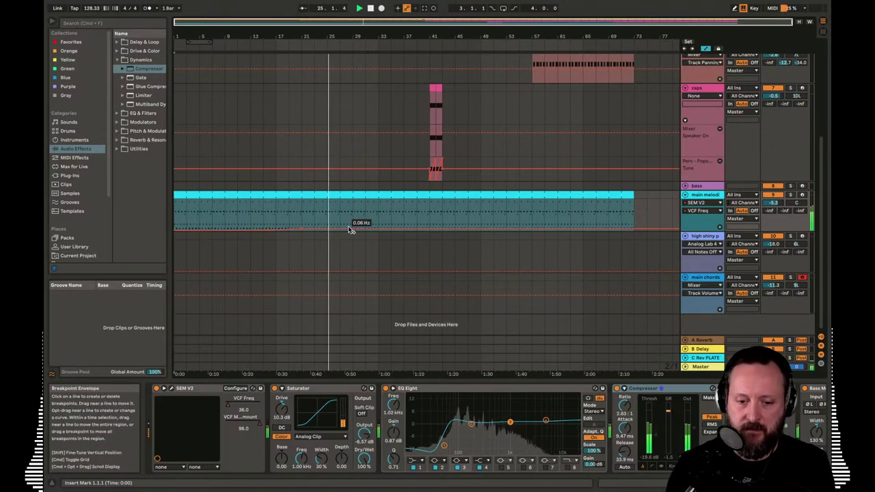
drag(348, 225, 380, 228)
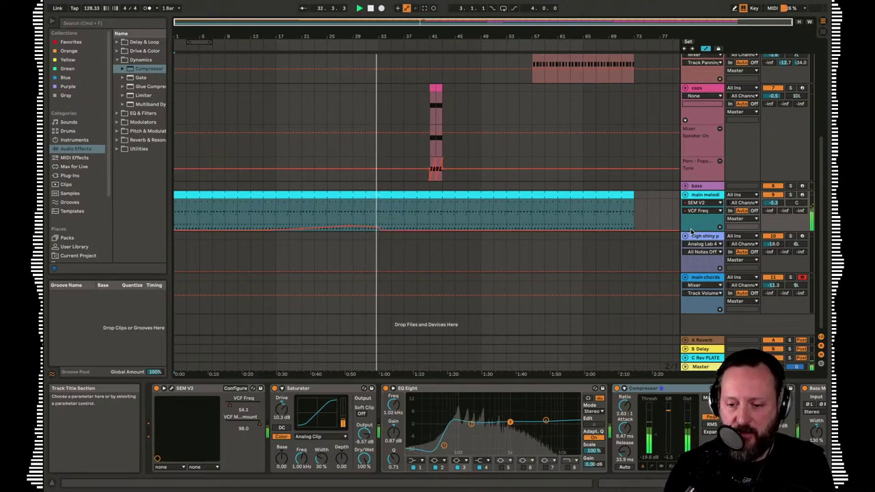
Enlarge the main melodic track and raise the VCF Freq low point at bar 33 to soften the drop
drag(691, 232, 692, 310)
scroll(496, 241, down, 3)
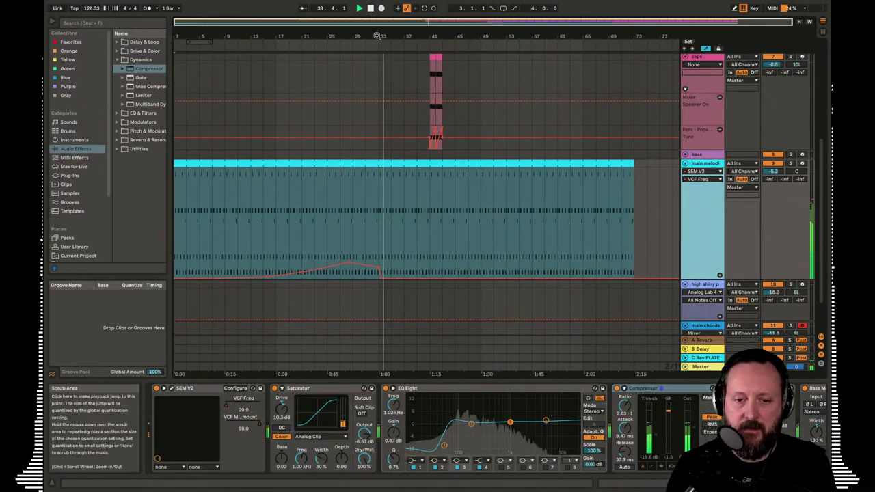
drag(379, 35, 367, 74)
drag(383, 267, 394, 272)
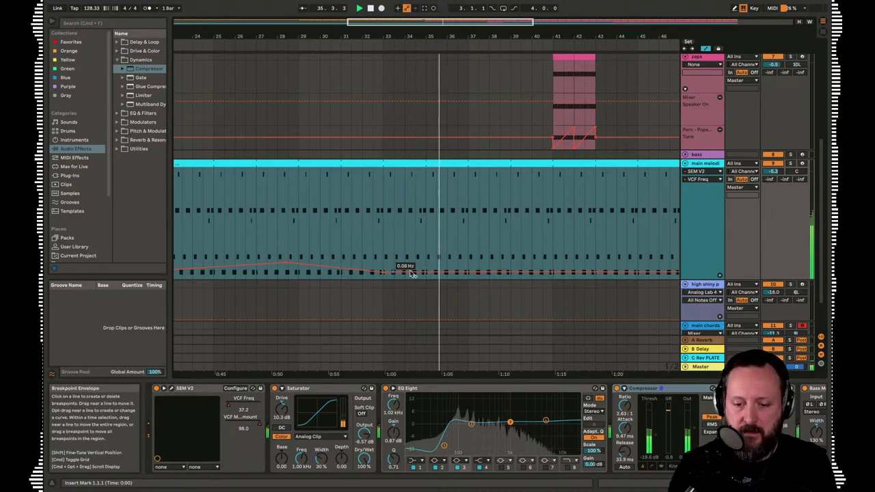
Continue the VCF Freq automation with a gradual rise from bar 33 to bar 41 and a steeper rise to about bar 46
drag(521, 272, 553, 263)
click(522, 269)
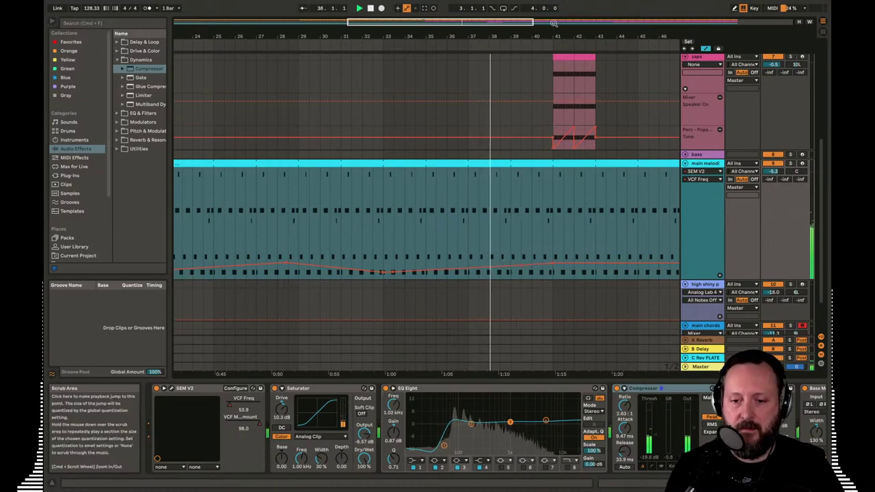
drag(553, 36, 553, 14)
drag(444, 35, 430, 33)
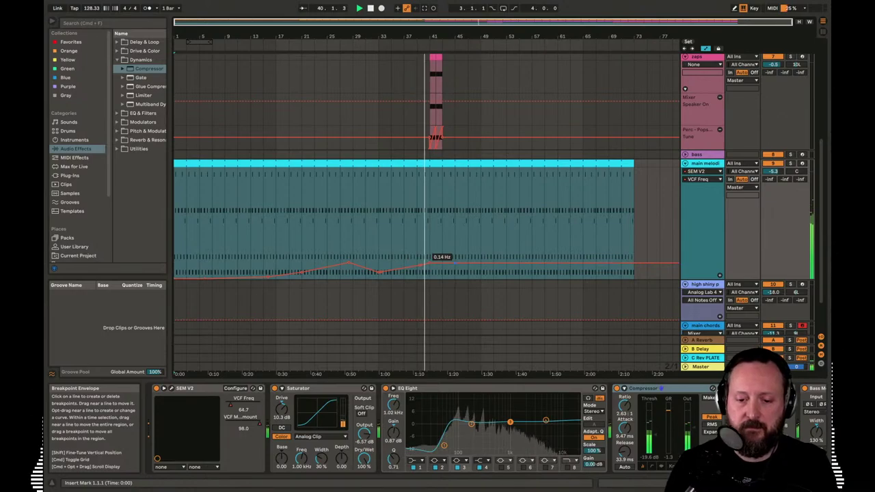
drag(456, 268, 455, 263)
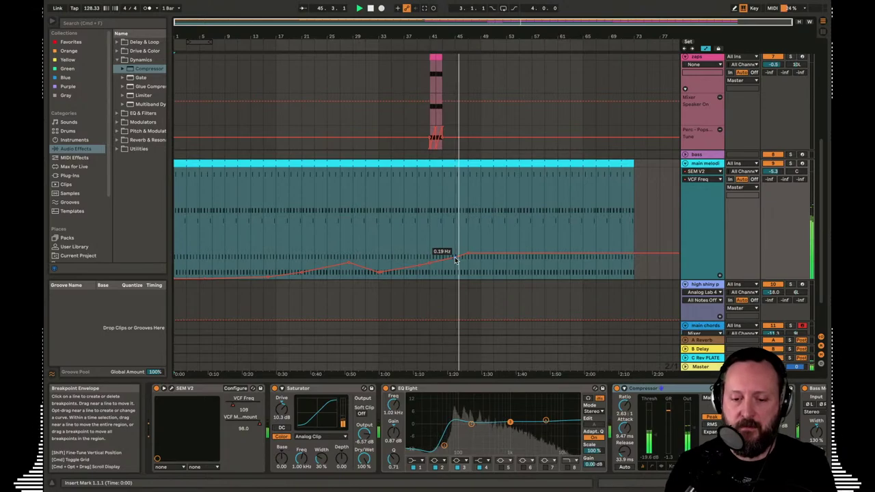
Extend the main melodic VCF Freq automation to about 0.38 Hz at bar 55, dipping near bar 61 and recovering to about 0.41 Hz at bar 65
drag(455, 260, 519, 236)
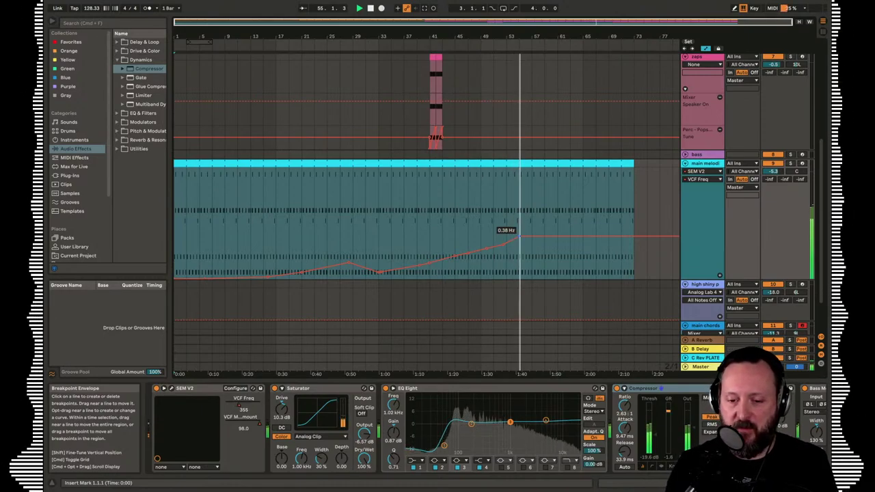
drag(535, 239, 584, 234)
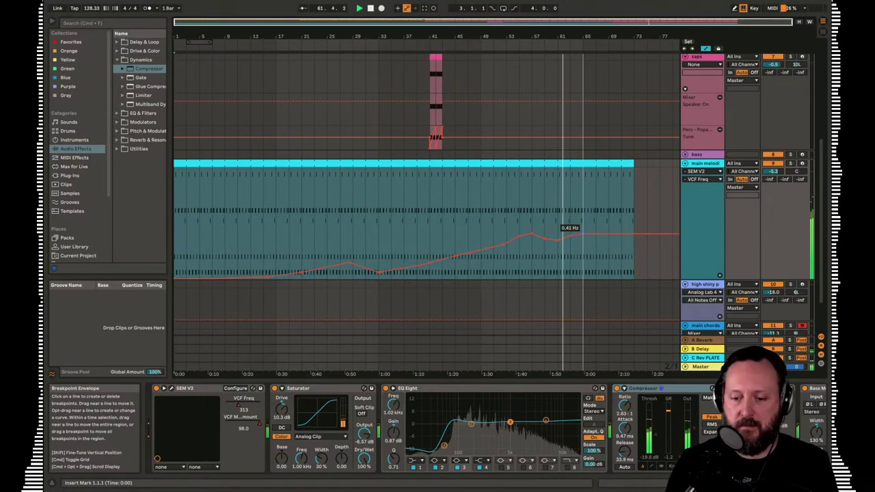
Expose the SEM V2 filter resonance and automate VCF Res rising gently from bar 57 to 65, then steeply to about 0.57% at bar 73
click(164, 388)
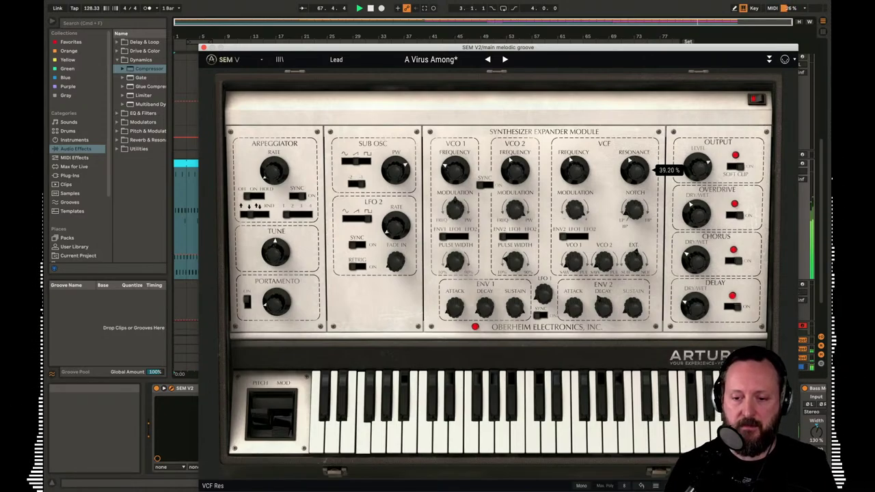
click(204, 47)
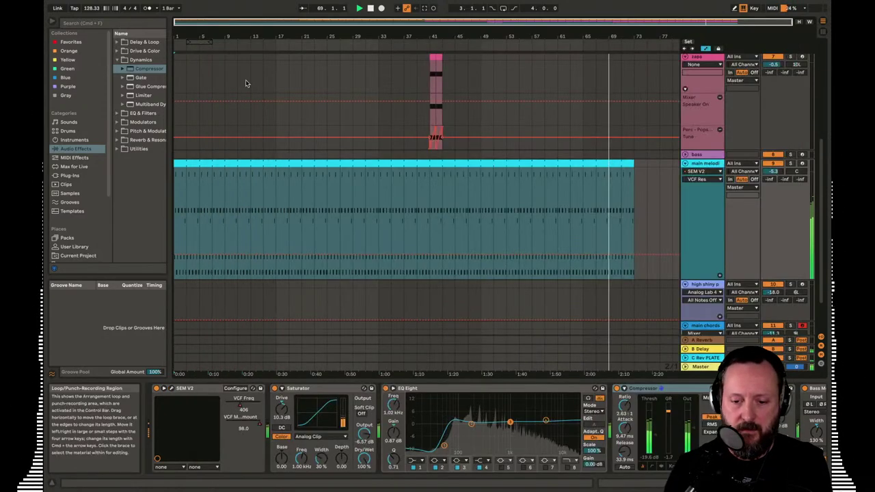
click(532, 255)
drag(635, 255, 634, 218)
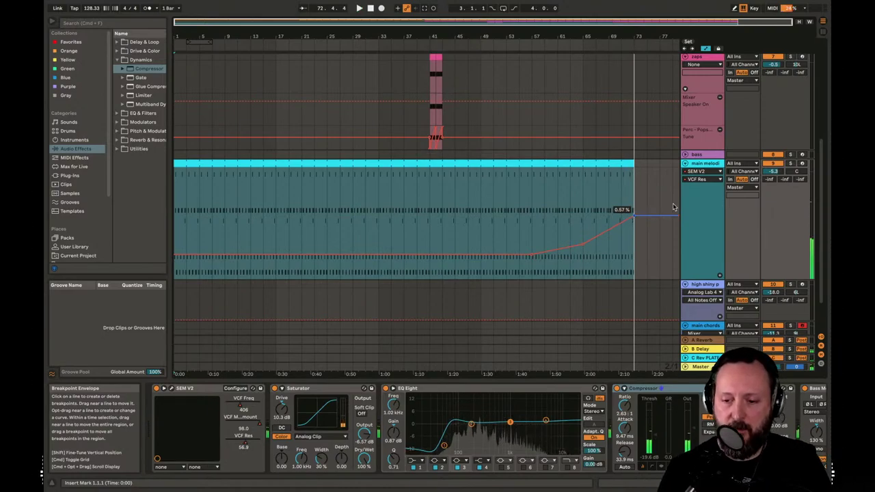
Give each automated envelope of the main melodic track its own lane and enlarge the VCF Freq lane
right_click(700, 235)
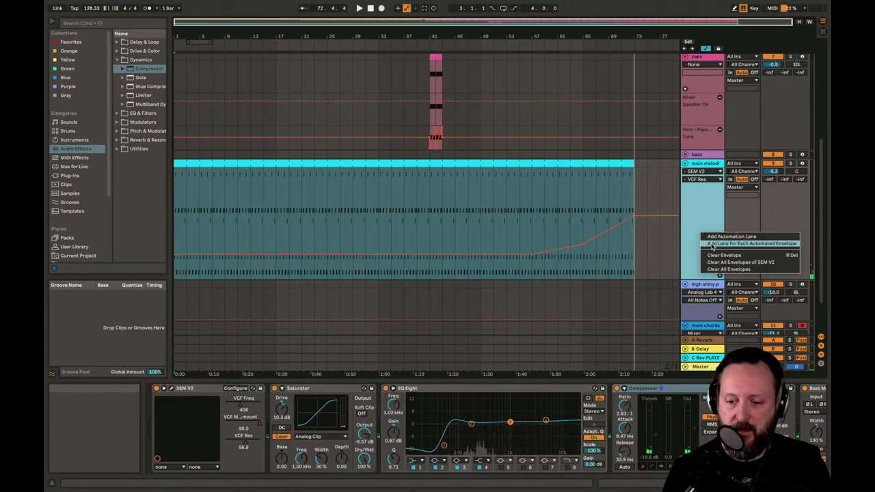
click(711, 244)
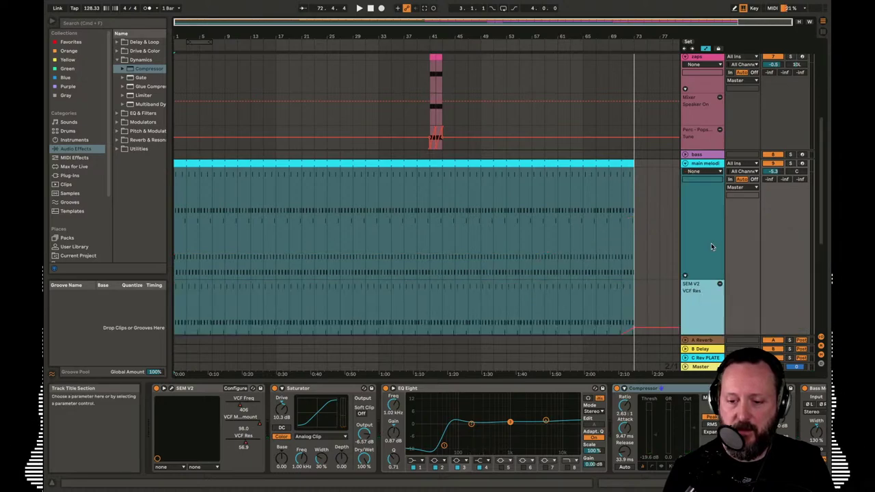
scroll(639, 218, down, 5)
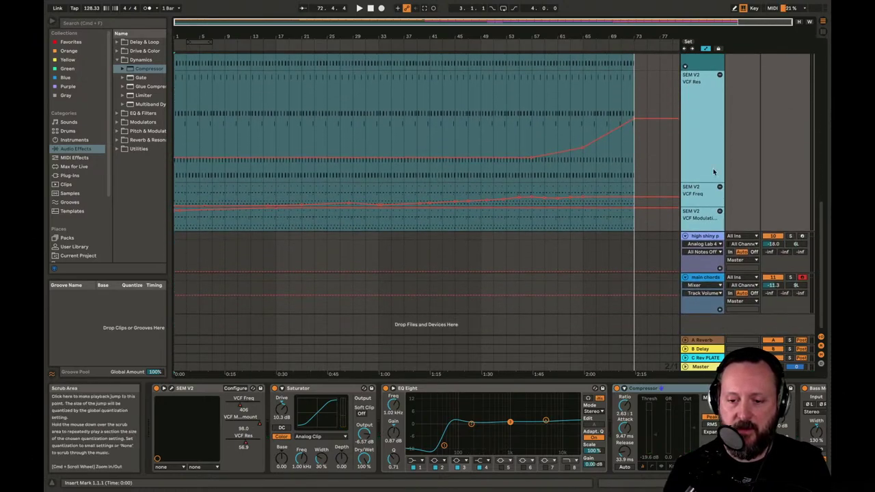
click(702, 211)
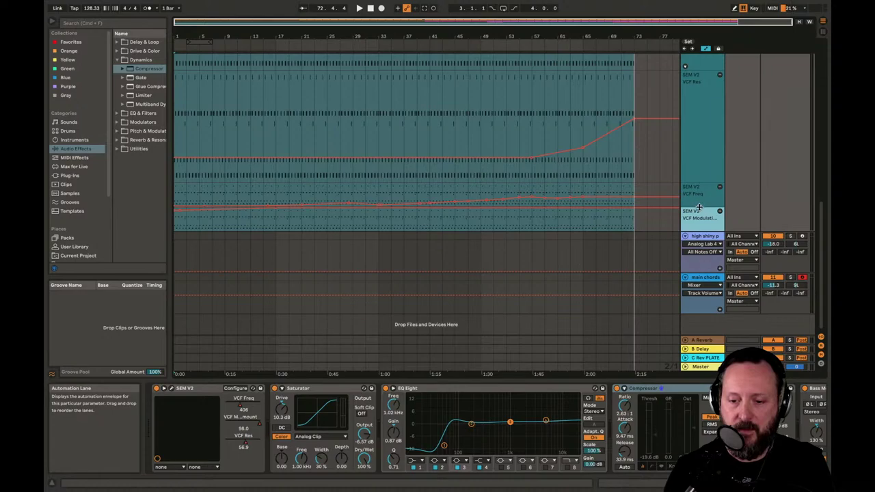
drag(699, 207, 703, 265)
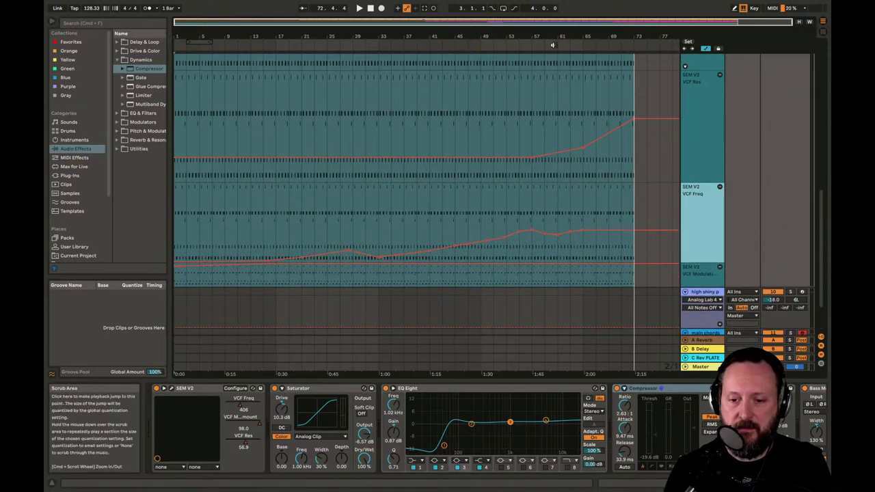
Play from about bar 60 and draw VCF Freq falling from bar 65 through about 0.33 Hz at bar 69 to a lower point at bar 73
click(553, 45)
drag(555, 37, 478, 109)
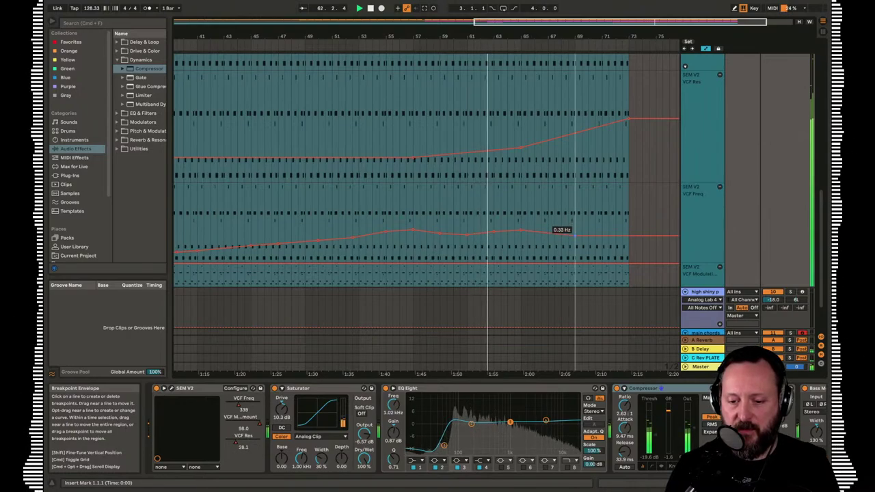
drag(576, 234, 576, 239)
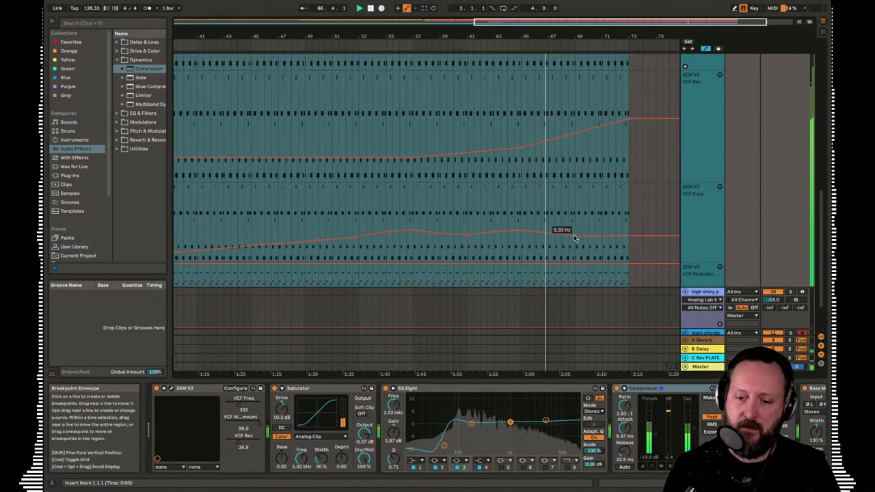
drag(575, 237, 628, 248)
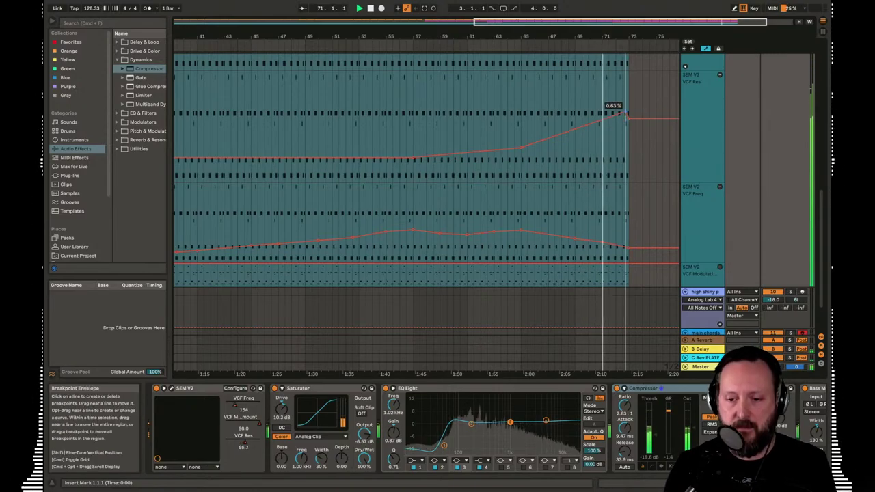
Steepen the end of the VCF Res rise by raising its final point at bar 73
drag(627, 117, 627, 103)
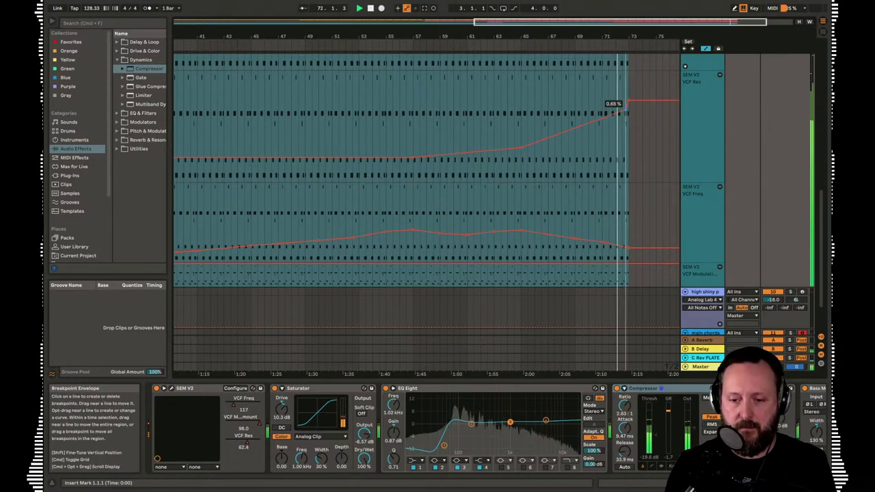
scroll(601, 96, up, 5)
scroll(577, 84, up, 2)
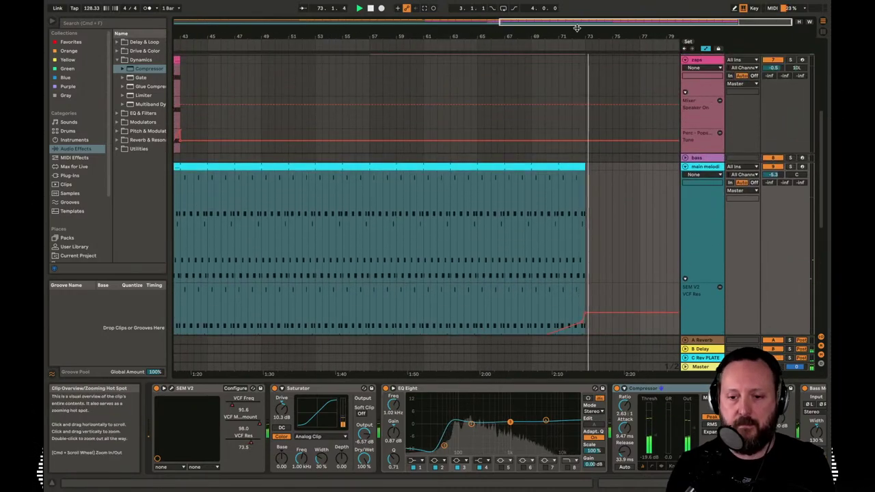
drag(577, 31, 578, 12)
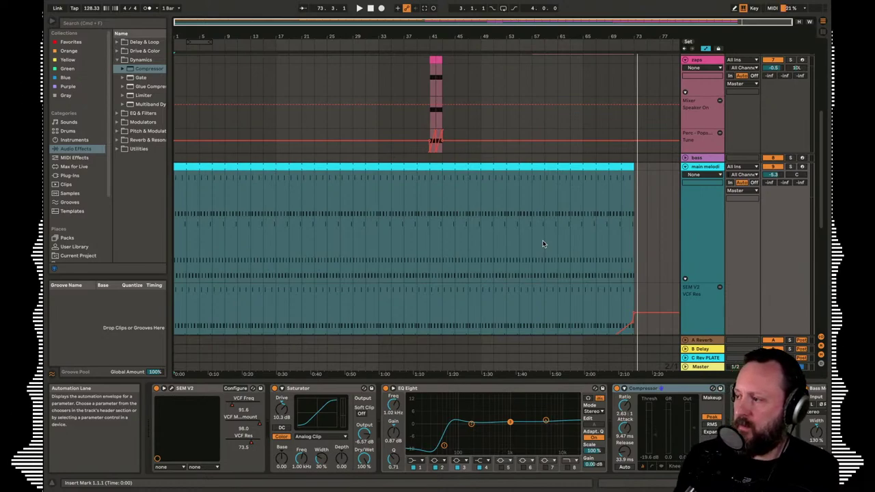
Play the loops in Session View and inspect the main chords track's device chain with the Prophet V3 synth
key(Tab)
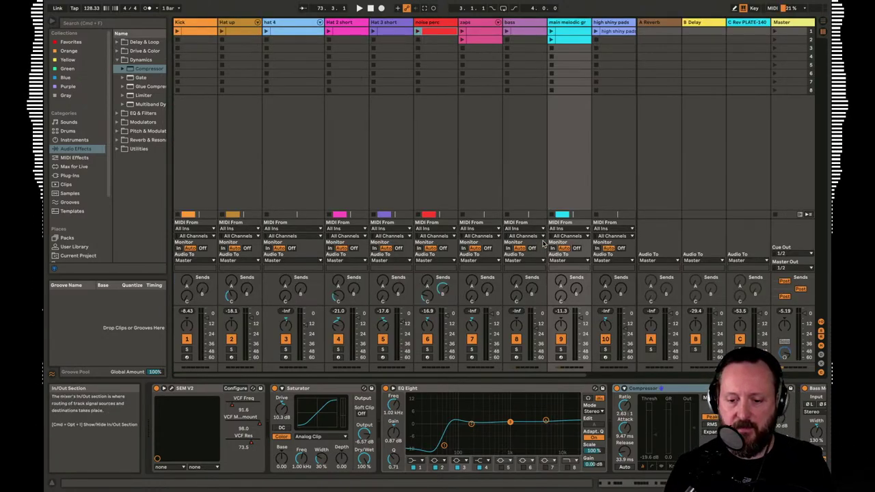
key(space)
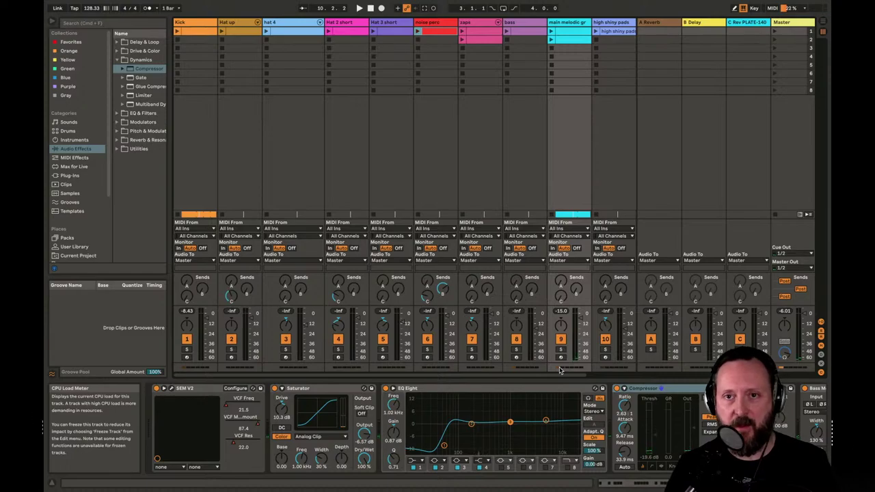
scroll(559, 370, right, 2)
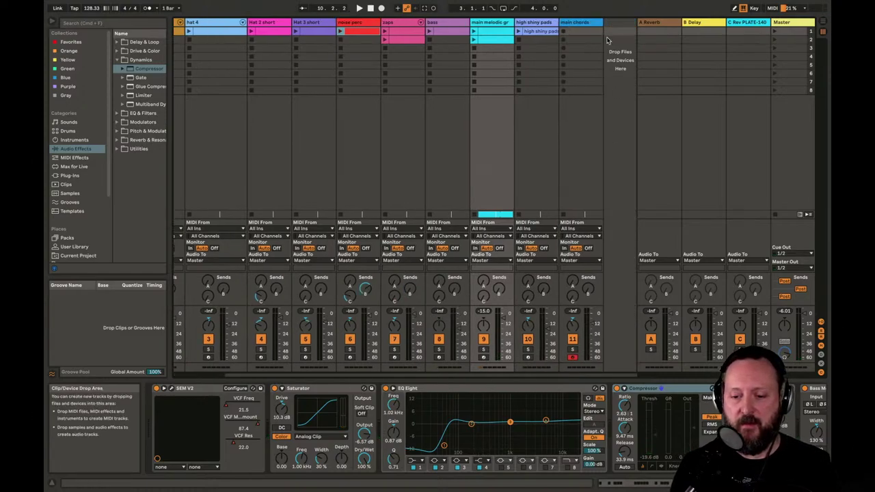
click(575, 24)
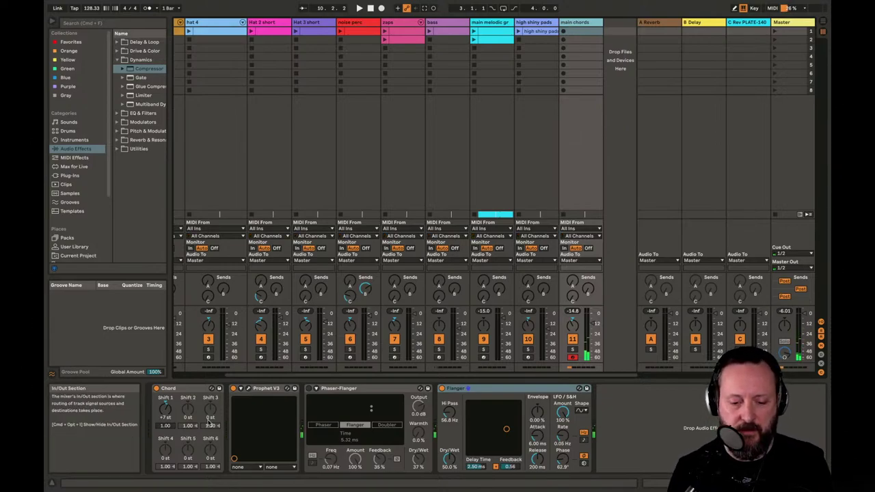
click(252, 390)
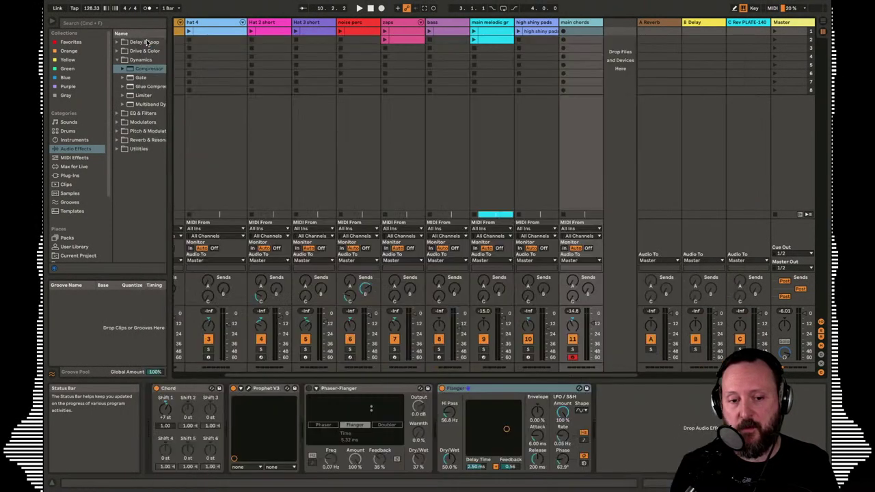
Show the Arturia plug-ins in a widened browser to review the available synths
click(146, 41)
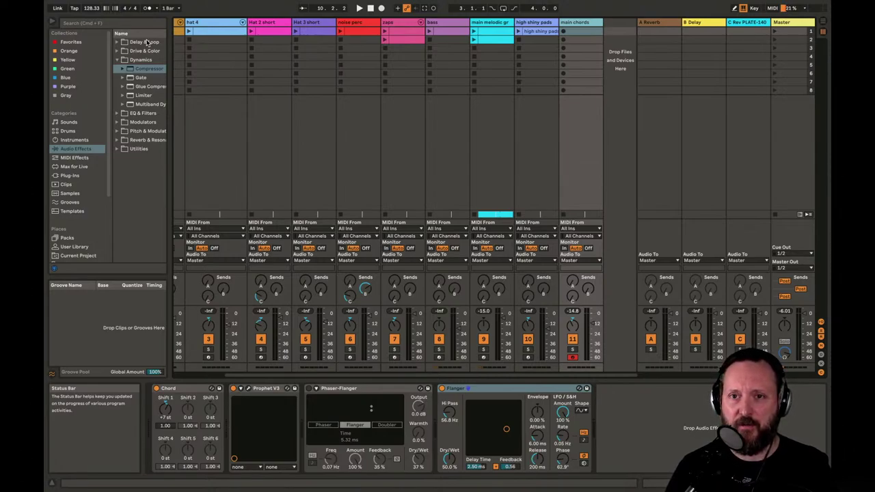
click(70, 175)
drag(169, 115, 220, 116)
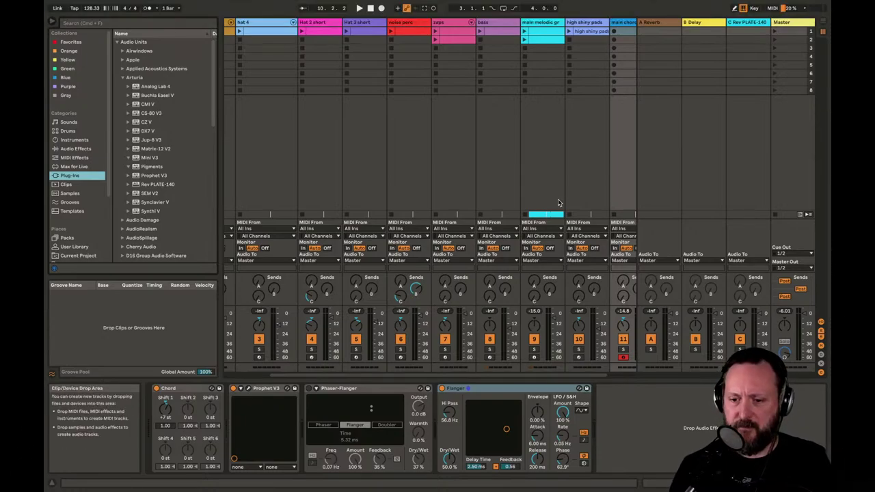
On the master track, collapse the 828es stream rack and compare playback with the Glue Compressor bypassed and active
click(791, 25)
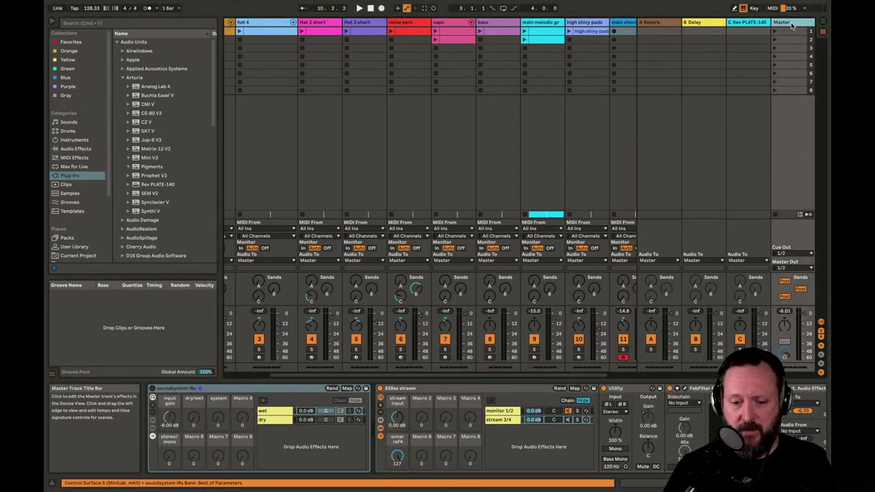
double_click(479, 392)
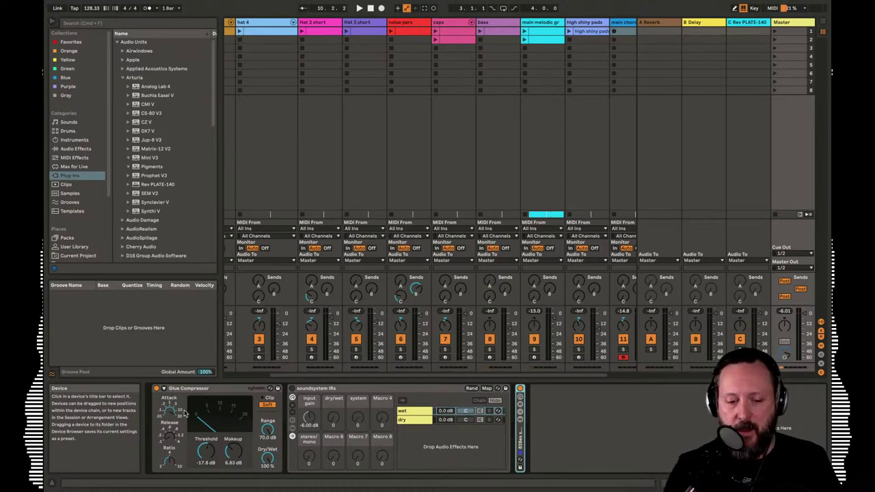
click(220, 389)
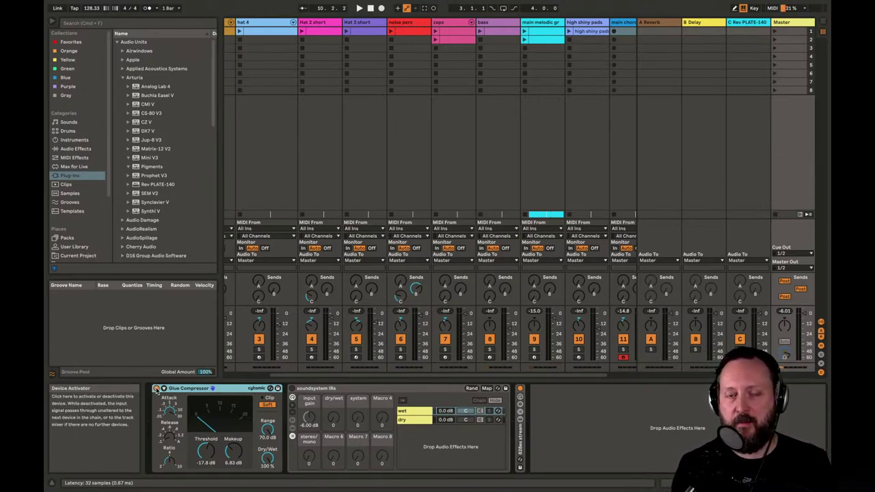
click(156, 389)
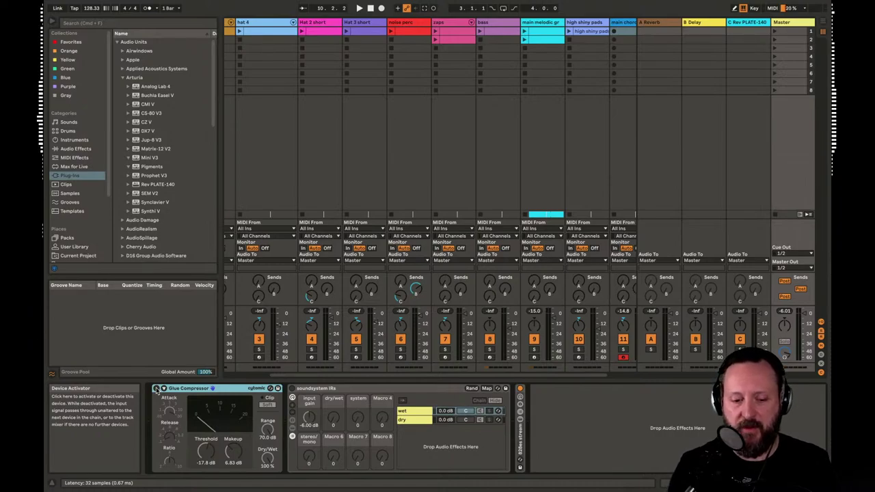
key(space)
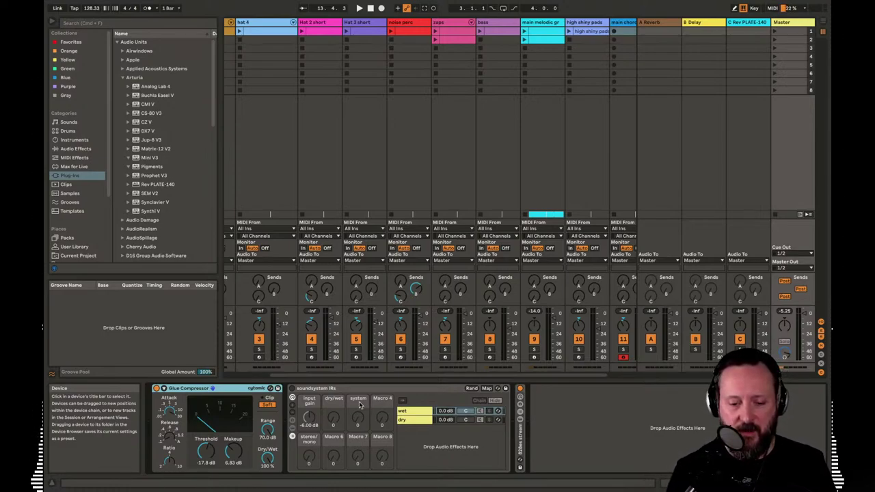
Examine the master's soundsystem IRs rack, viewing the wet chain's flipside and funktion one impulse responses and auditioning the rack on and off
click(295, 389)
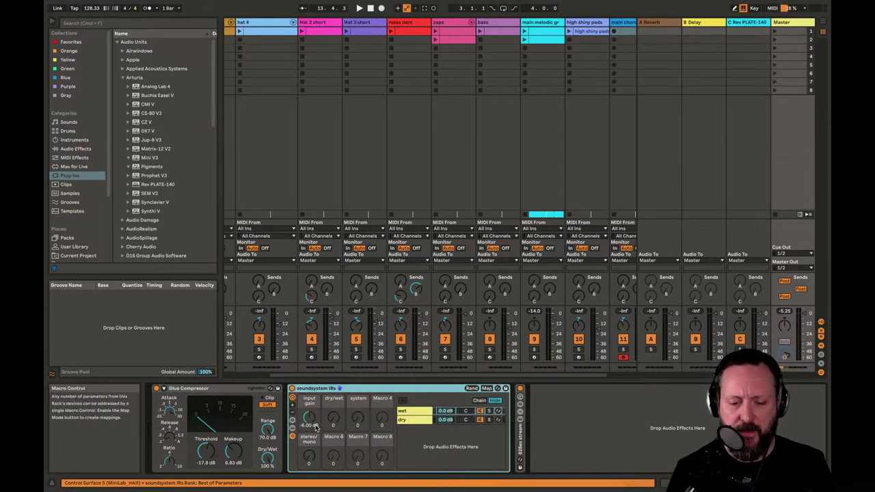
click(416, 412)
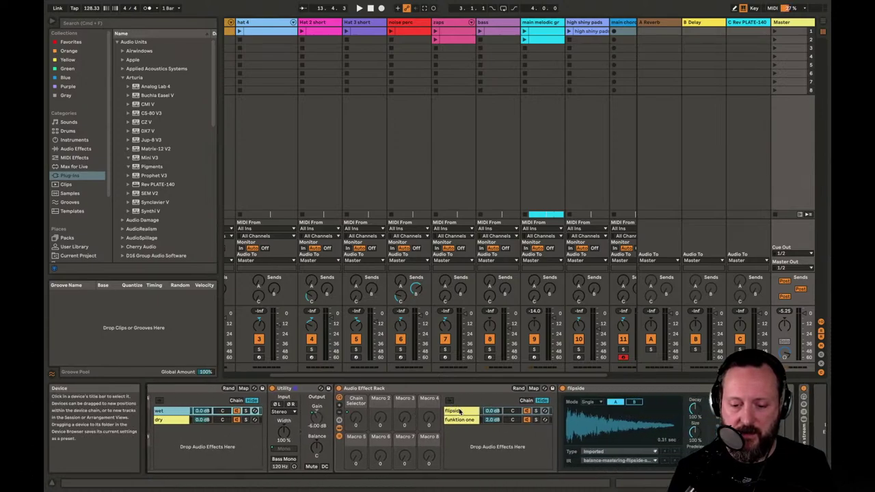
click(460, 411)
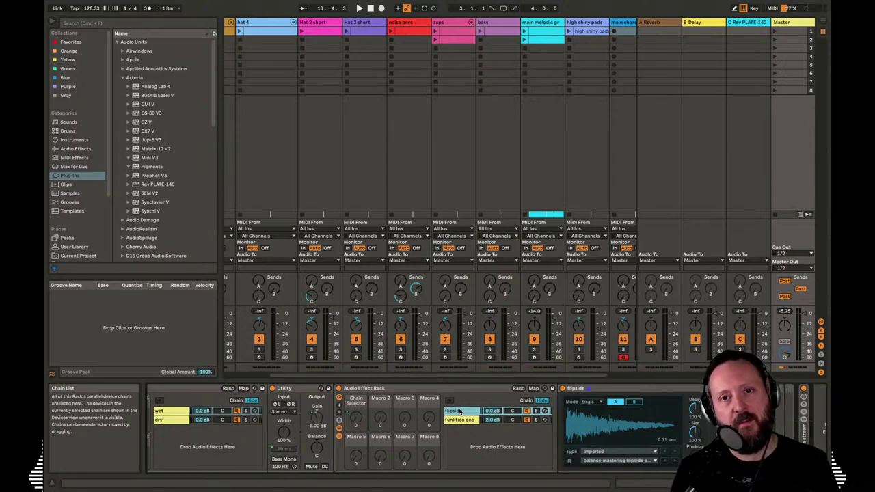
click(464, 420)
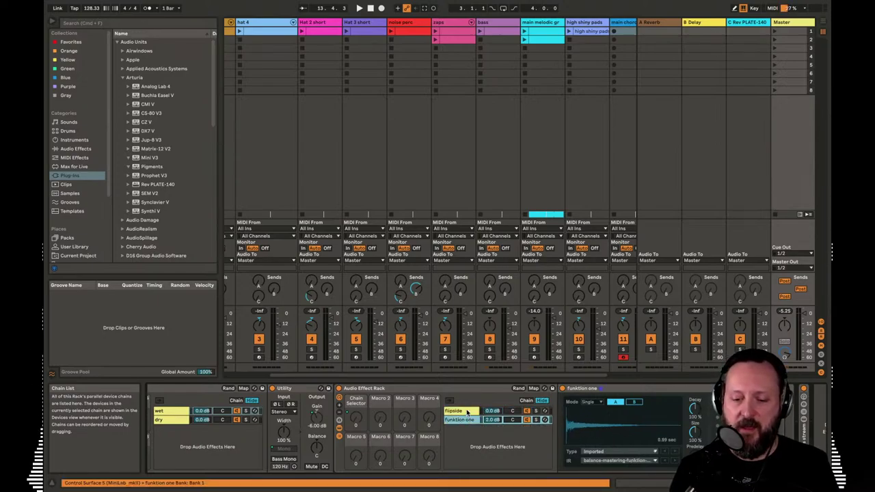
click(467, 412)
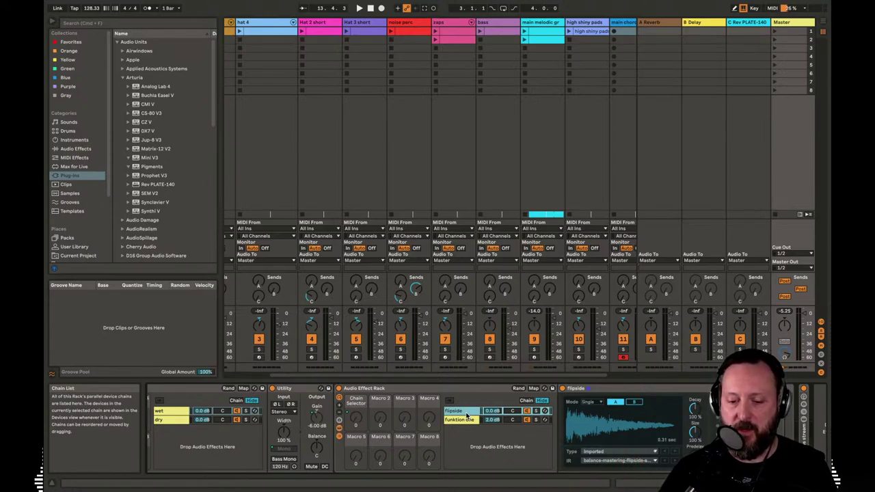
scroll(467, 415, left, 5)
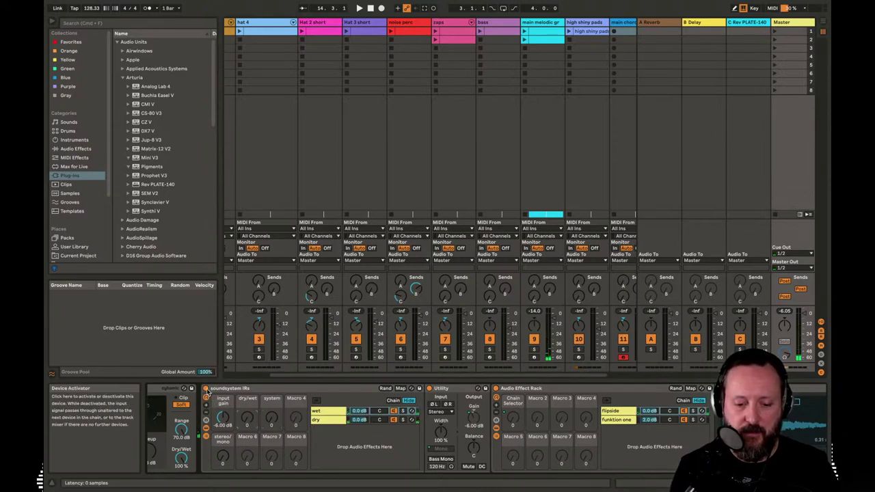
scroll(207, 391, up, 2)
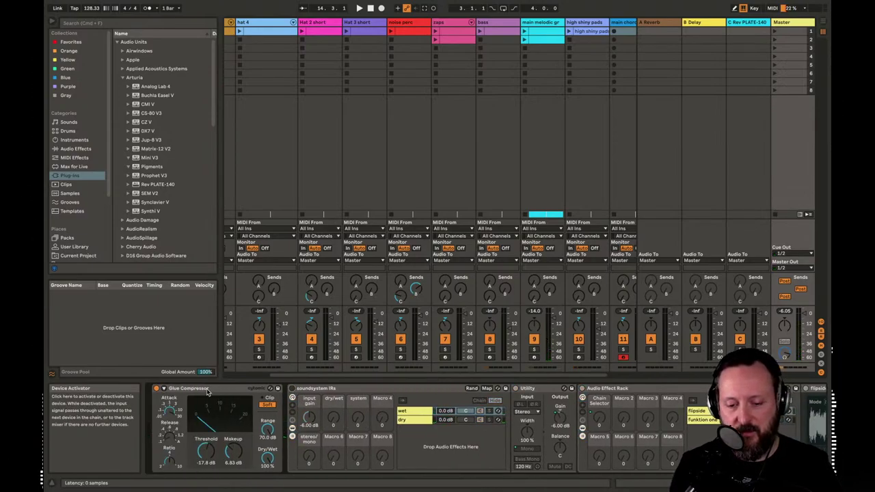
Play the track in Arrangement View and examine the main melodic track's SEM V2 VCF Res and VCF Freq automation
key(space)
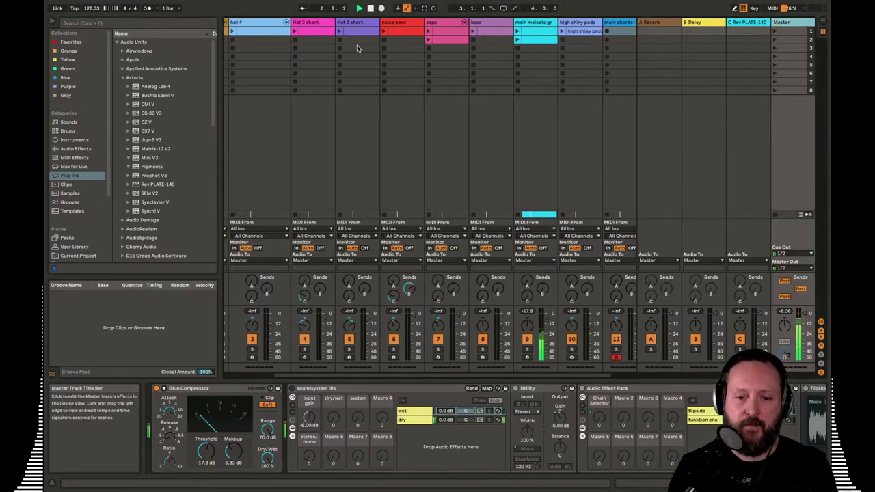
key(Tab)
scroll(497, 145, down, 5)
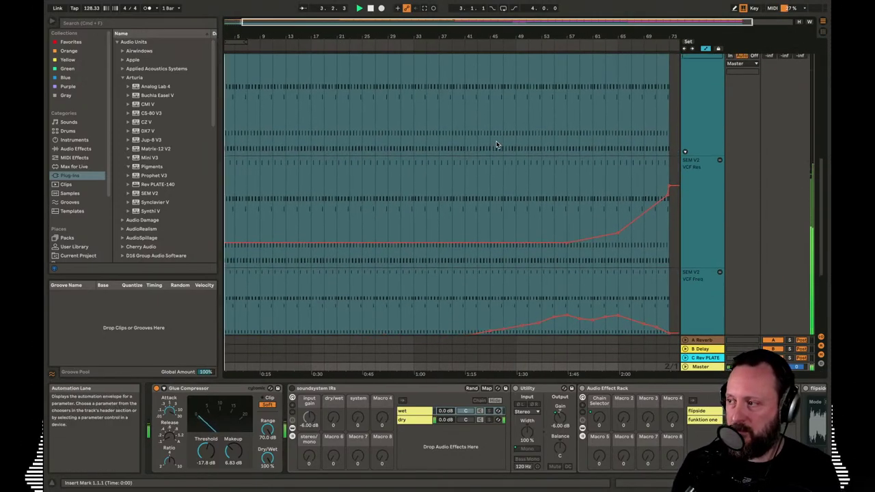
drag(486, 33, 475, 26)
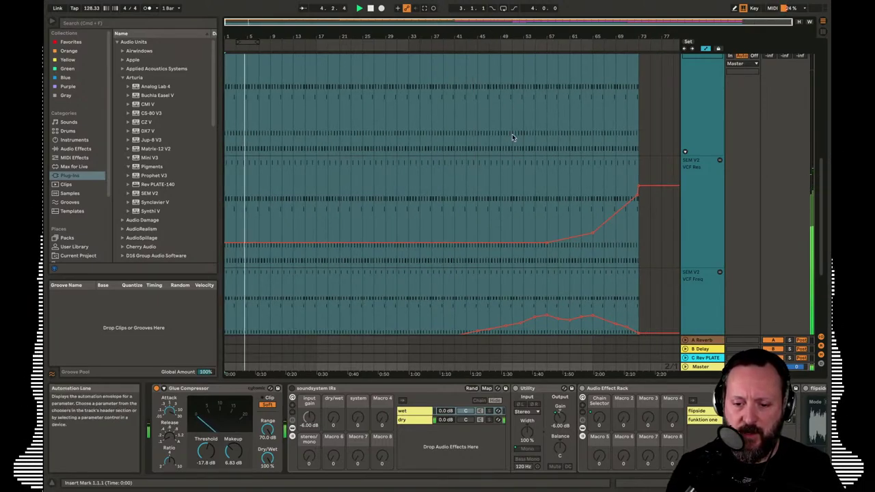
scroll(512, 134, down, 5)
scroll(512, 134, up, 3)
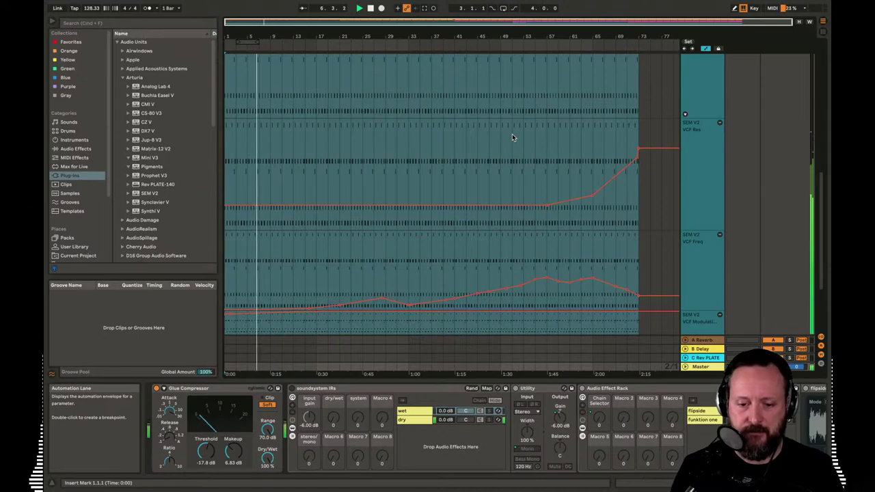
scroll(568, 117, up, 1)
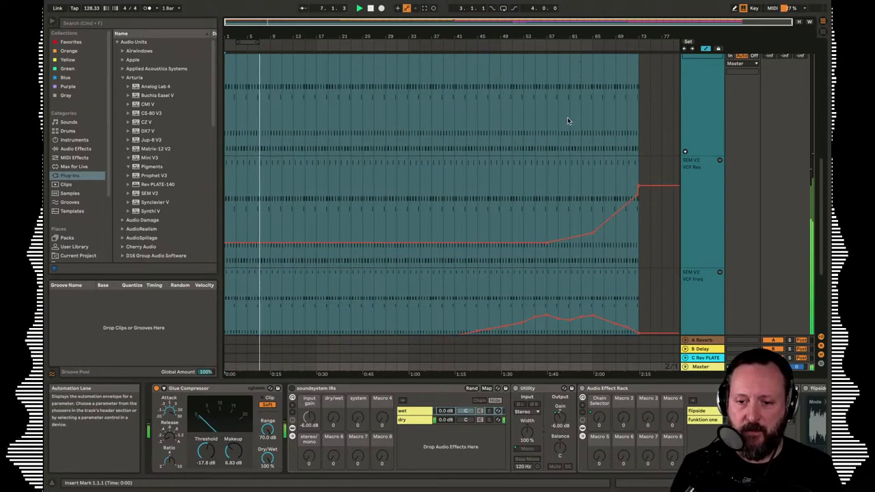
Play from near bar 65 and add a VCF Res breakpoint around bar 69, smoothing the resonance rise up to bar 73
click(587, 48)
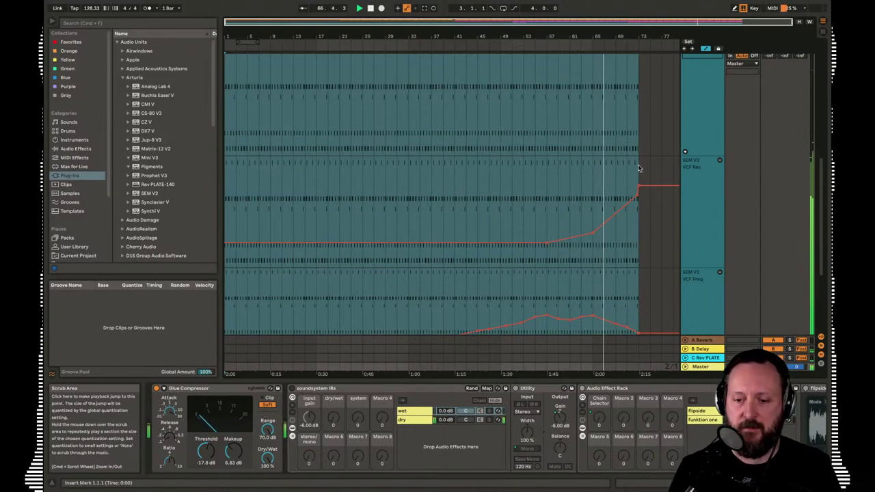
click(614, 208)
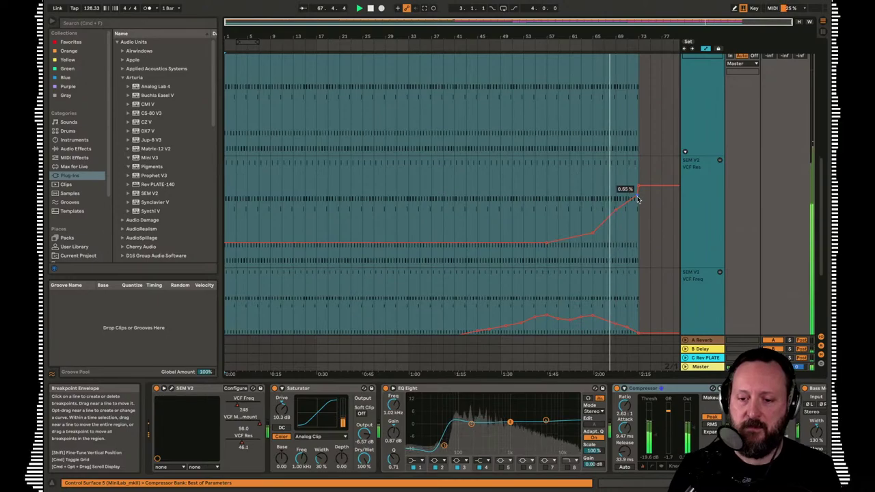
scroll(620, 281, down, 2)
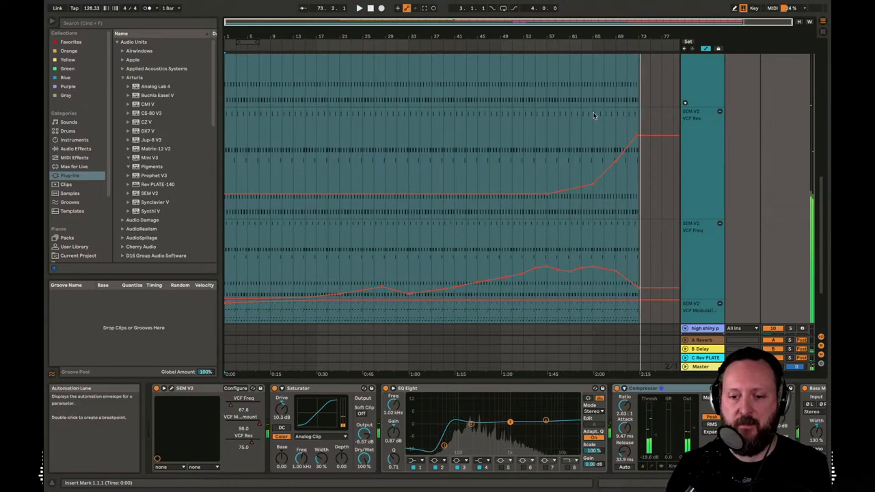
Extend the main melodic clip to bar 95 and restart playback
scroll(639, 137, up, 5)
drag(636, 127, 765, 127)
key(space)
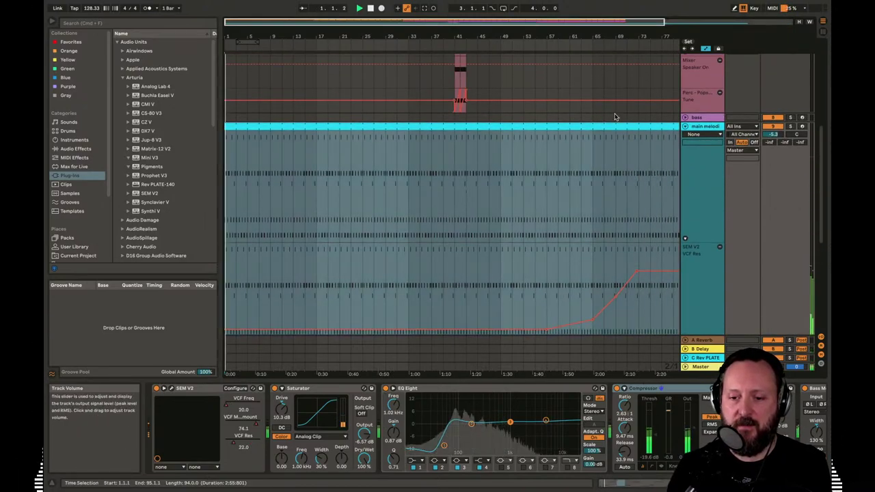
Play the arrangement across bar 73 to hear the extended melody continue past the ends of the drum clips
click(606, 47)
click(395, 46)
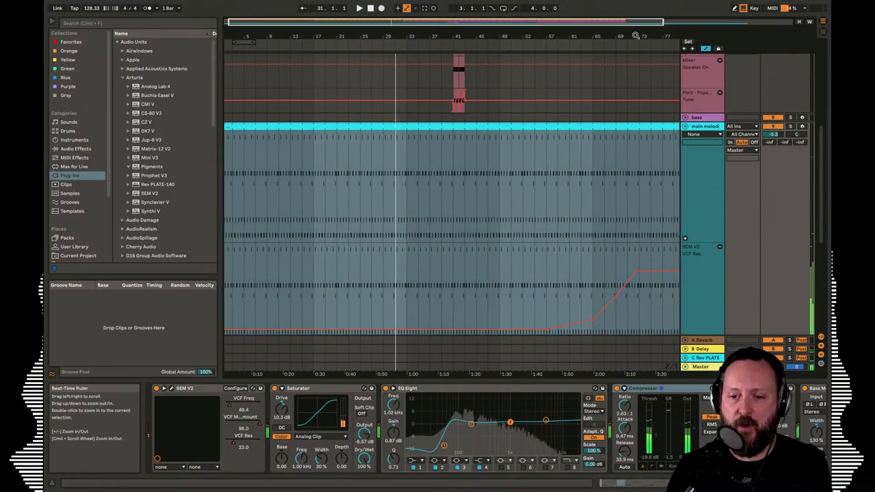
key(space)
drag(635, 35, 542, 23)
scroll(556, 90, up, 5)
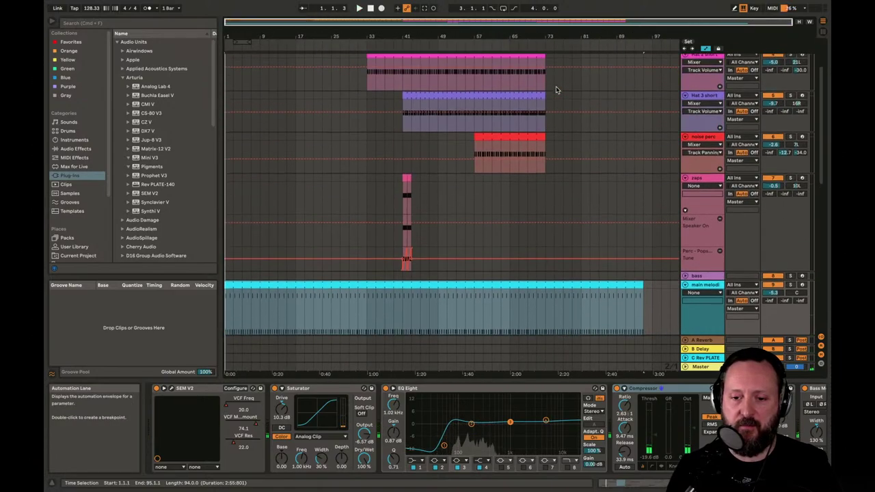
key(space)
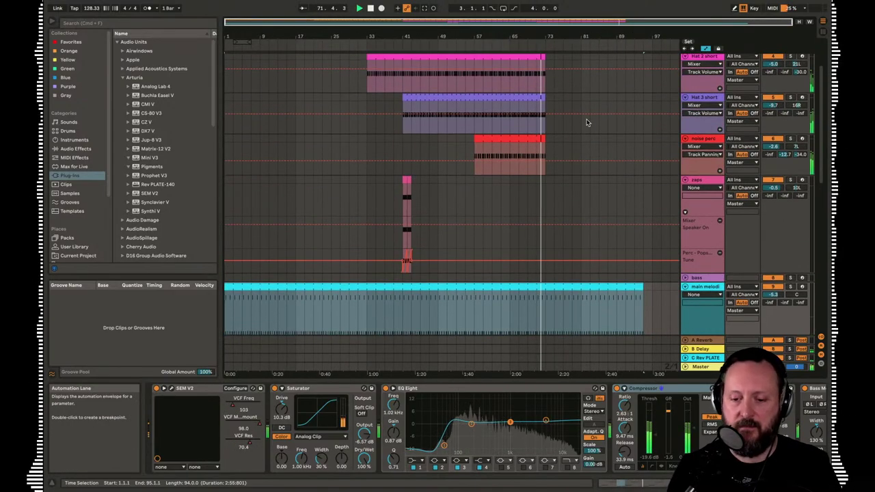
scroll(590, 142, down, 4)
scroll(591, 142, down, 2)
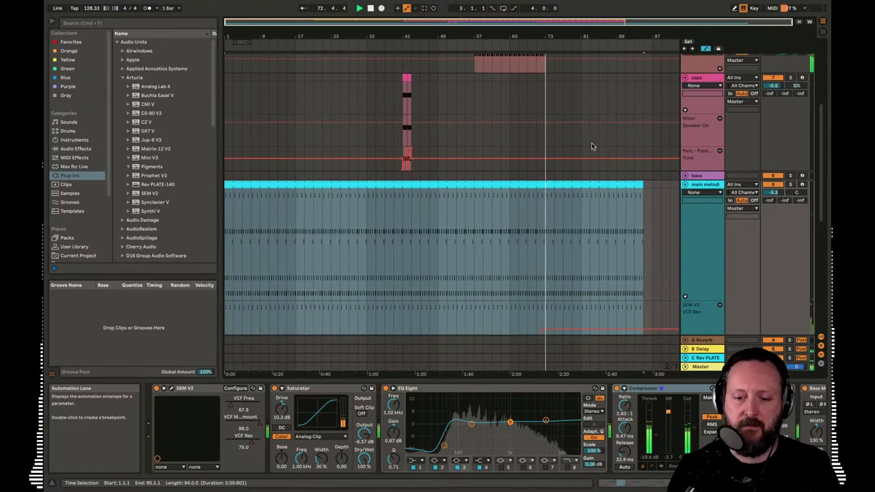
scroll(591, 142, up, 6)
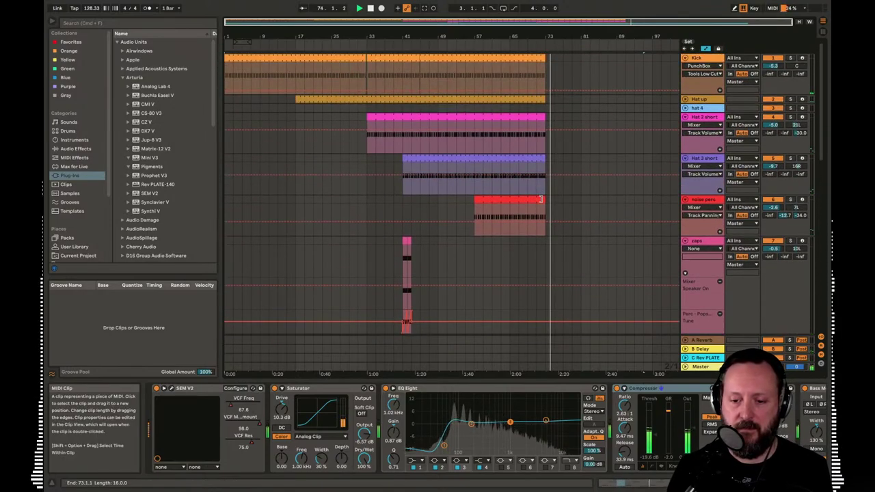
Extend the noise perc, Hat 3 short, Hat 2 short and Hat up clips to bar 81
drag(545, 200, 581, 199)
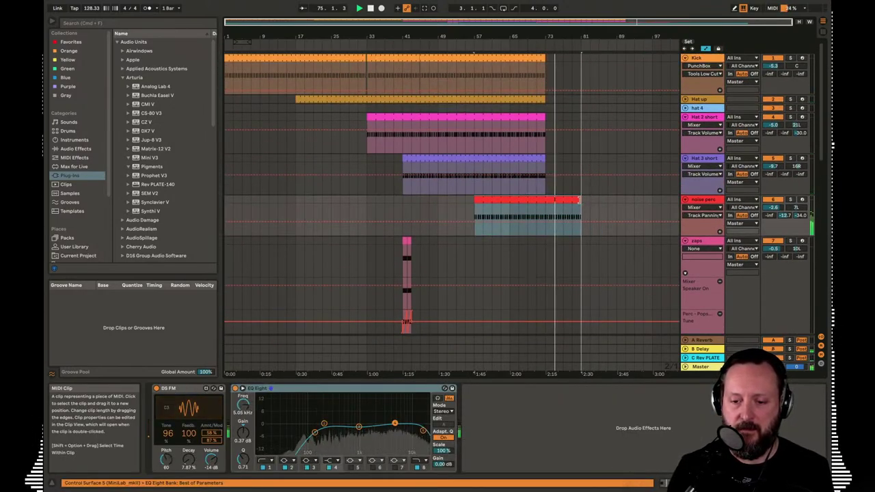
drag(545, 158, 582, 157)
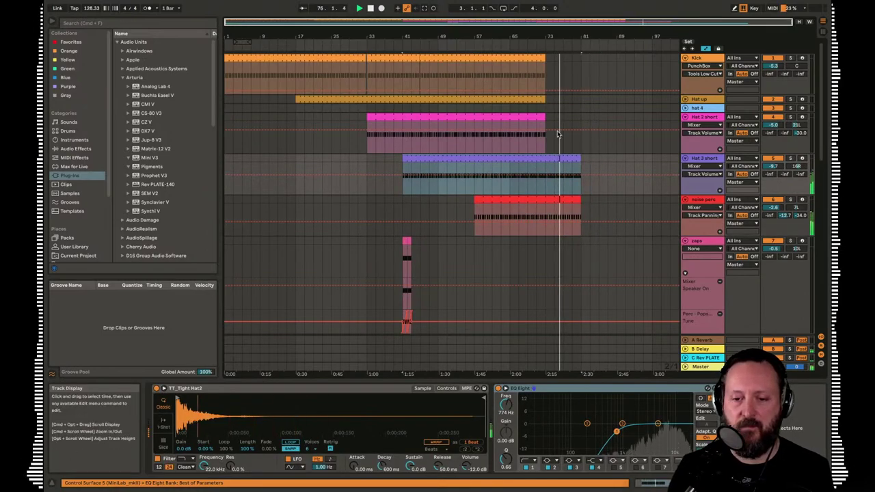
drag(545, 117, 580, 99)
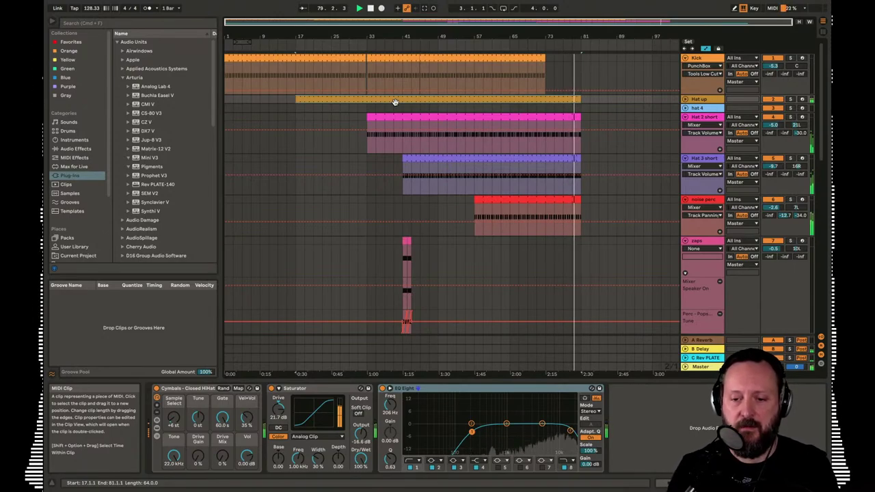
Review the SEM V2 filter automation and the extended percussion clips in the section leading up to bar 81
scroll(572, 152, down, 10)
scroll(571, 151, down, 4)
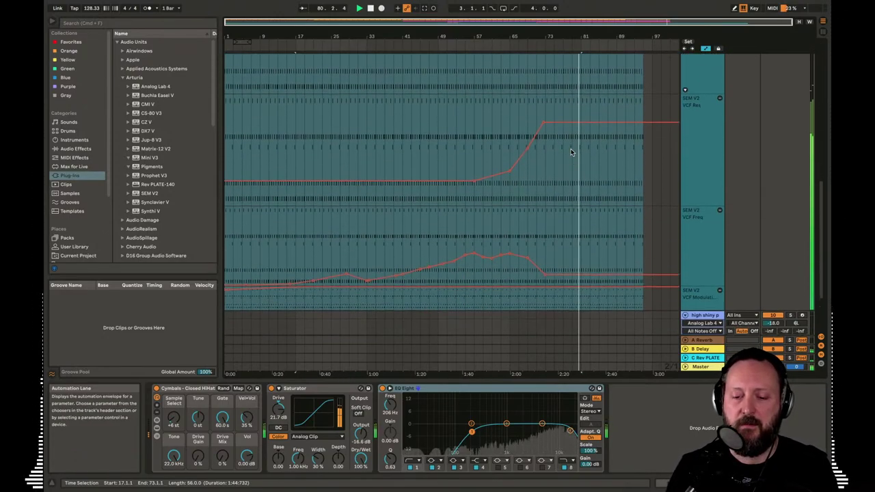
scroll(571, 151, up, 12)
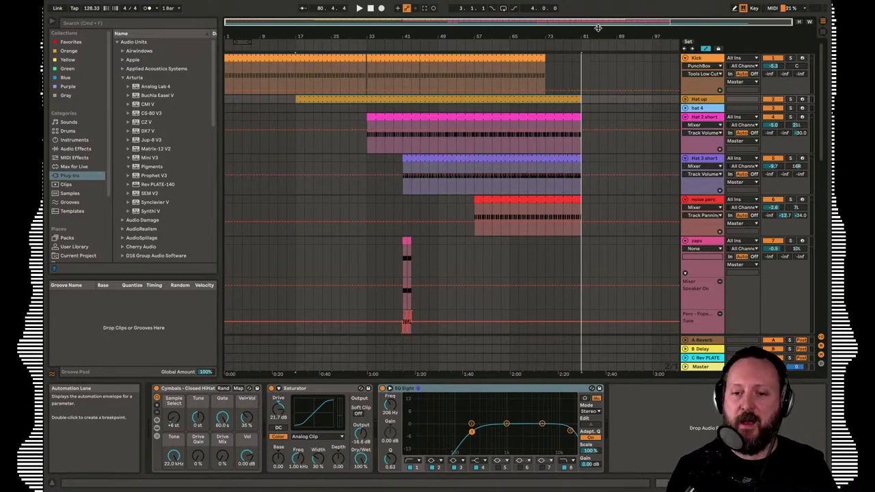
drag(599, 29, 434, 34)
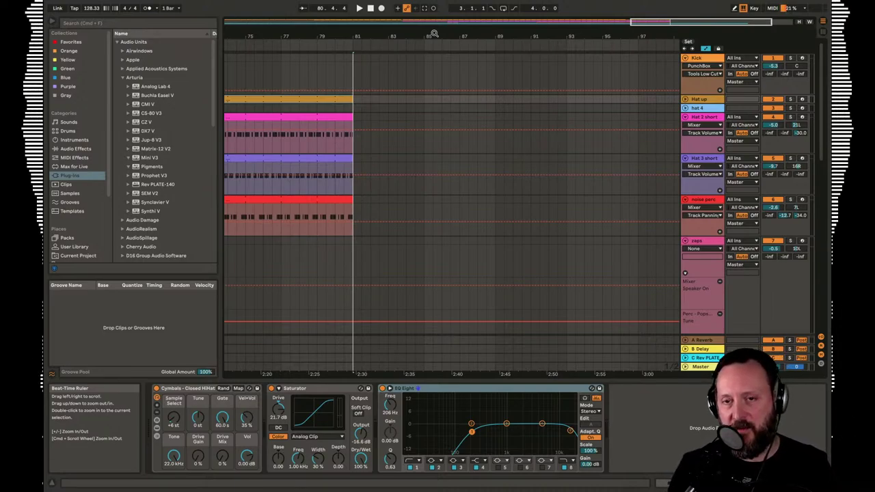
drag(345, 32, 566, 32)
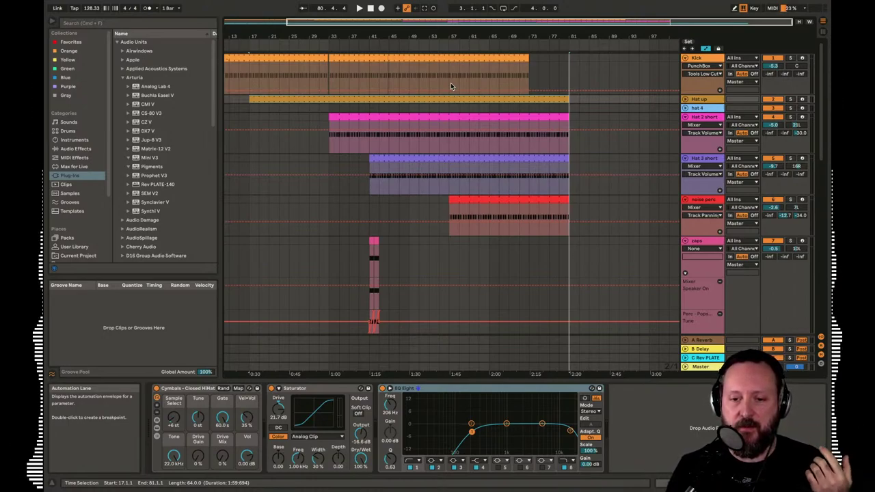
Set the arrangement loop to 16 bars from bar 57 to bar 73 and select the material on all tracks within it
click(461, 10)
text(61)
key(Return)
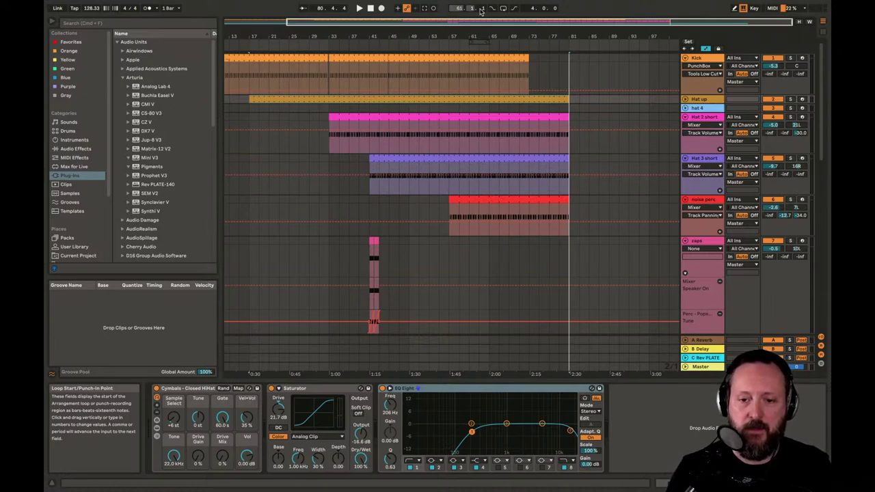
click(486, 43)
drag(486, 43, 526, 43)
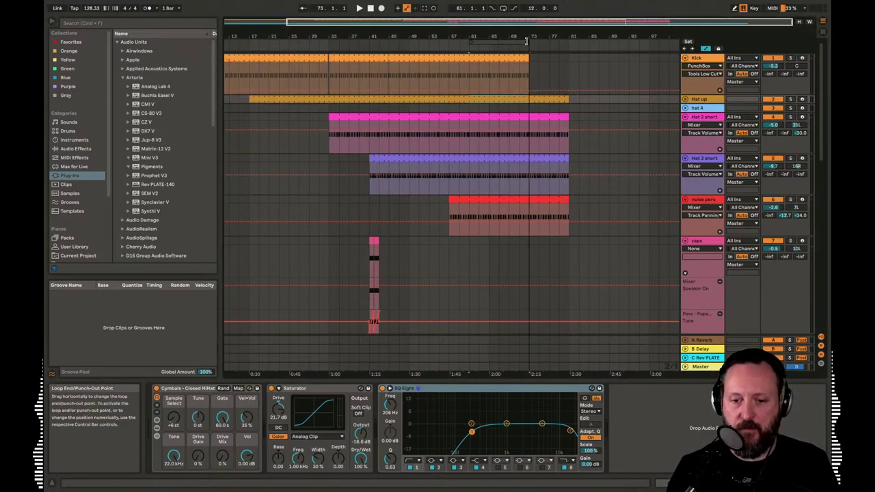
click(496, 43)
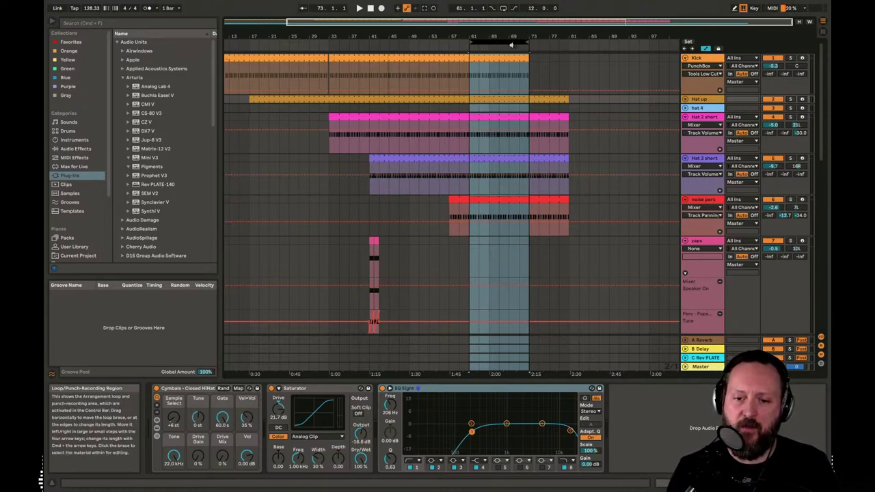
drag(470, 42, 362, 35)
click(479, 41)
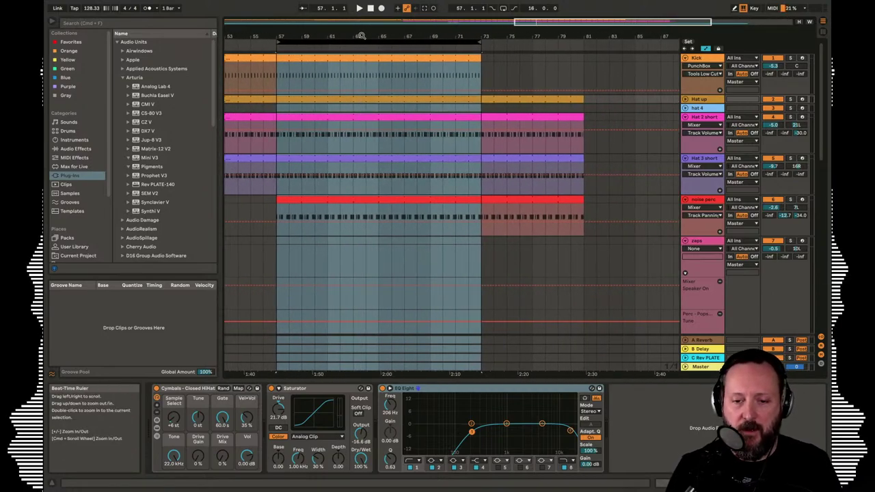
Examine the main melodic track's VCF Res and VCF Freq automation curves across the selected bars 57 to 73
scroll(365, 128, down, 10)
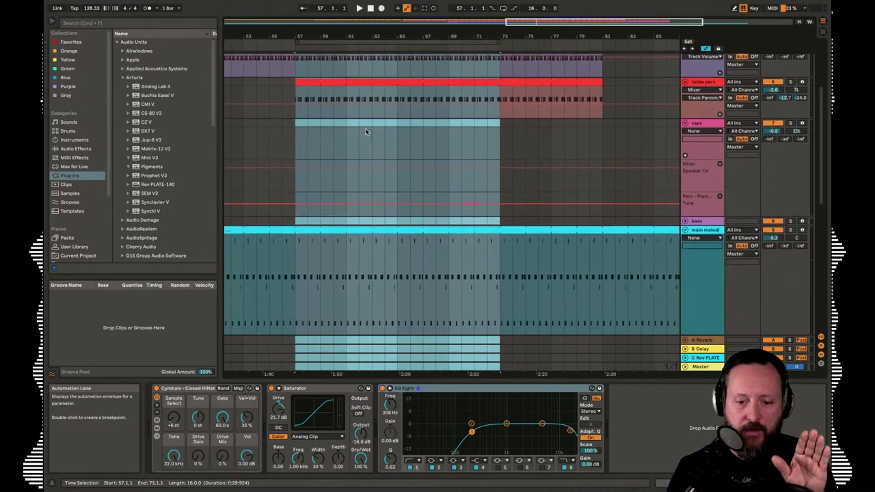
scroll(365, 128, down, 10)
scroll(365, 128, left, 2)
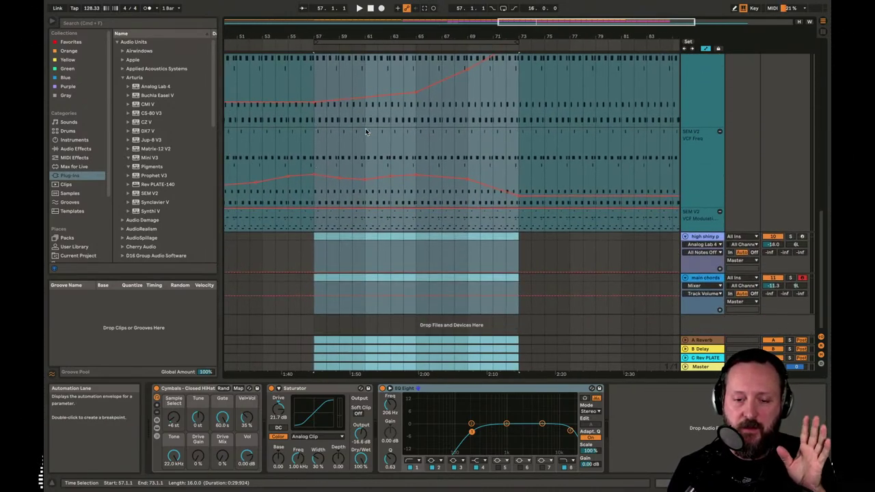
scroll(365, 128, up, 5)
scroll(365, 130, right, 1)
scroll(365, 128, down, 1)
scroll(365, 128, left, 1)
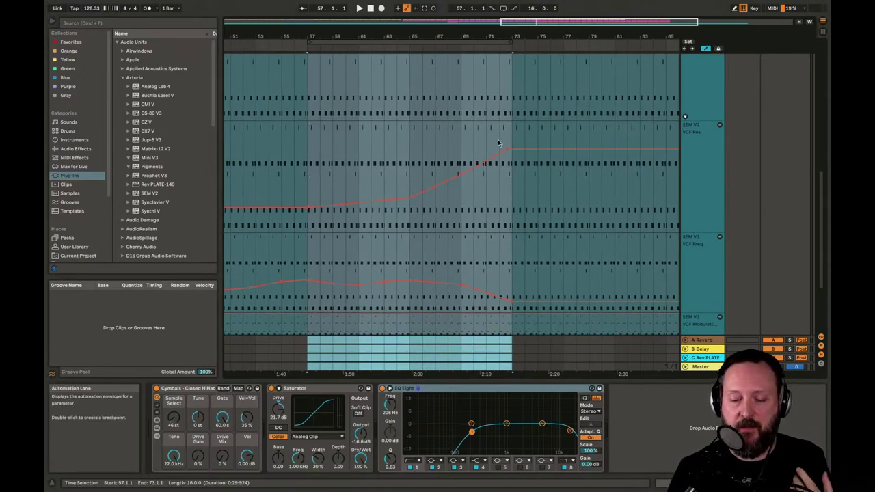
Lock the automation envelopes to the song position so clip edits do not affect them
scroll(498, 143, up, 1)
scroll(498, 142, right, 1)
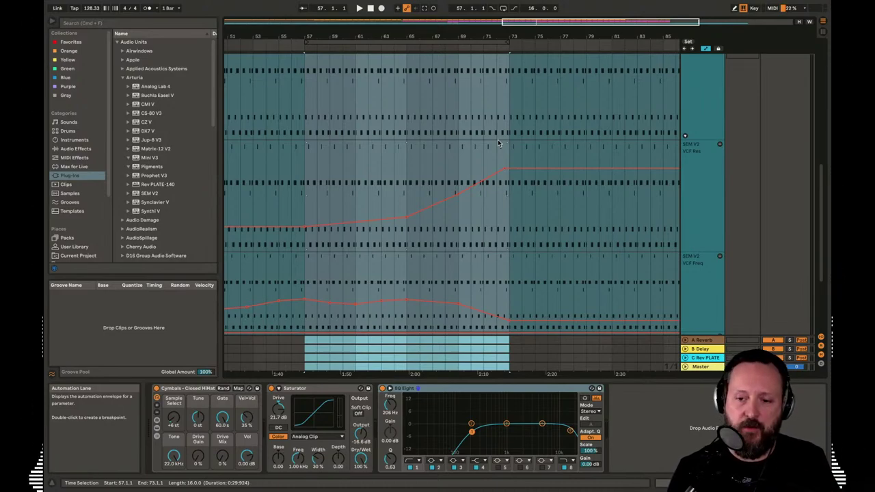
click(719, 49)
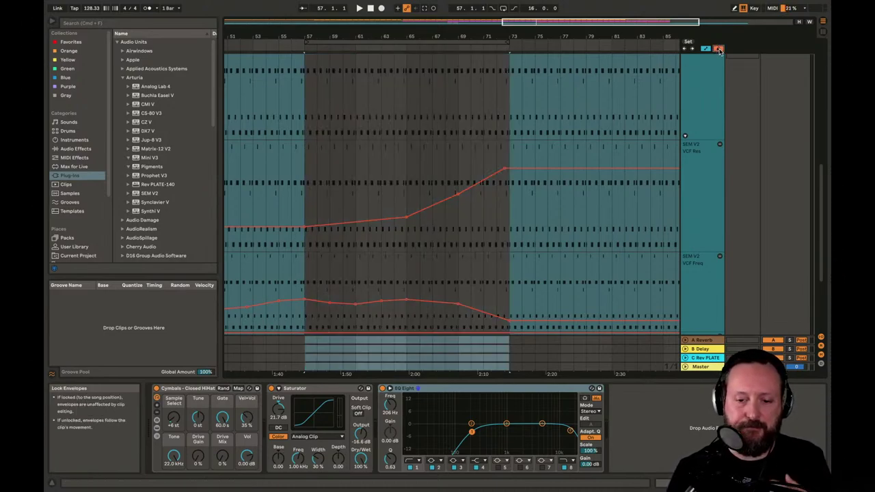
Paste the 16-bar section from bars 57 to 73 across all tracks at bar 81
mouse_move(394, 35)
mouse_down()
mouse_move(363, 27)
mouse_move(385, 22)
mouse_up()
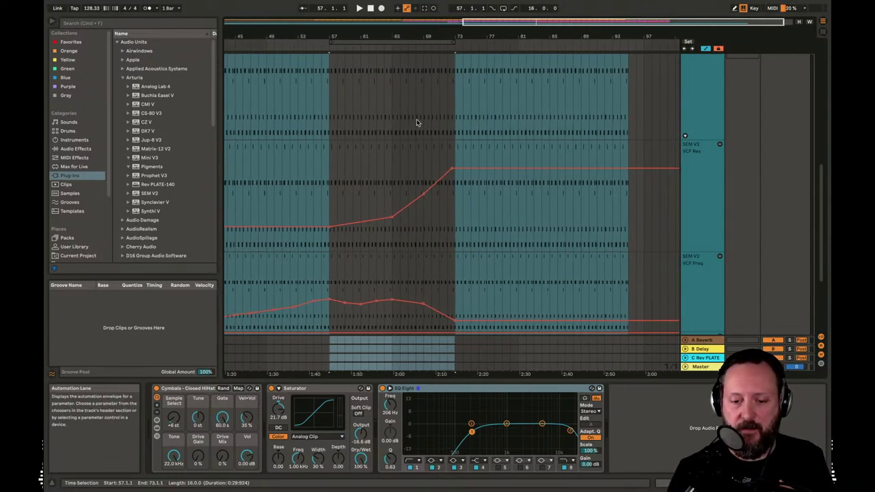
scroll(417, 119, up, 10)
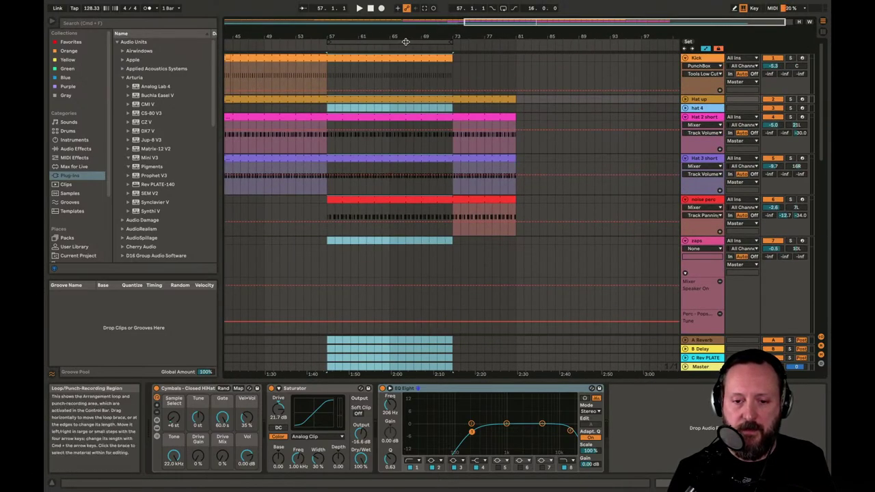
scroll(402, 133, down, 3)
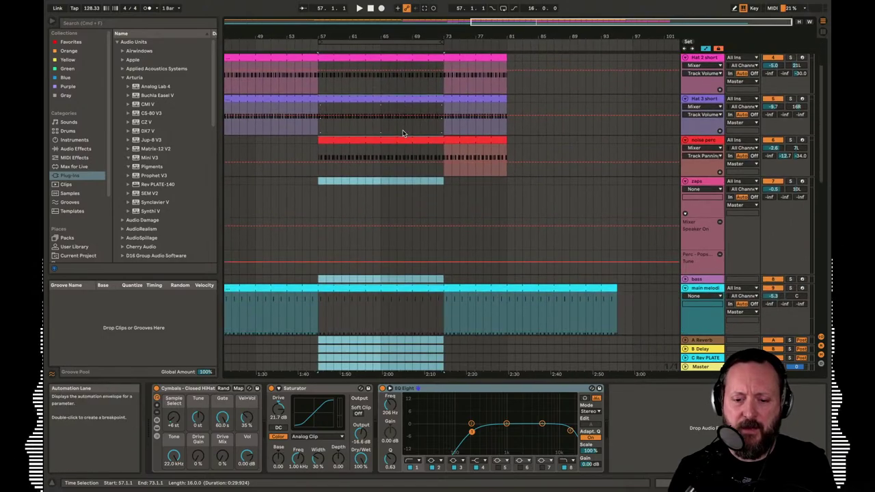
scroll(403, 133, up, 2)
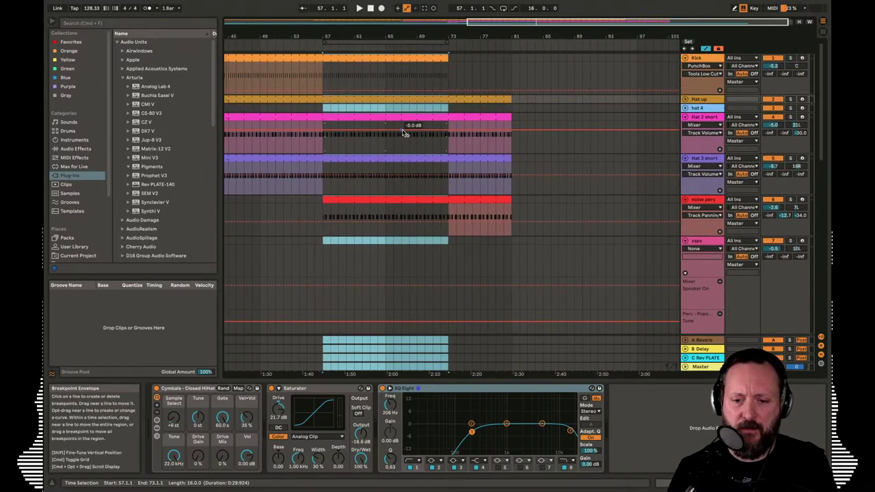
click(512, 69)
key(super+v)
scroll(521, 154, down, 8)
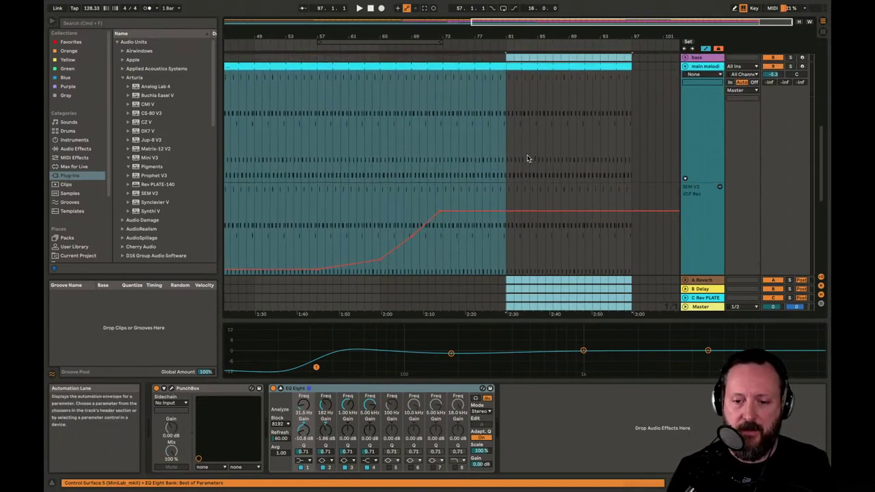
Check the pasted section, play the arrangement from bar 73 and hide the device view
scroll(527, 158, down, 5)
scroll(527, 157, up, 2)
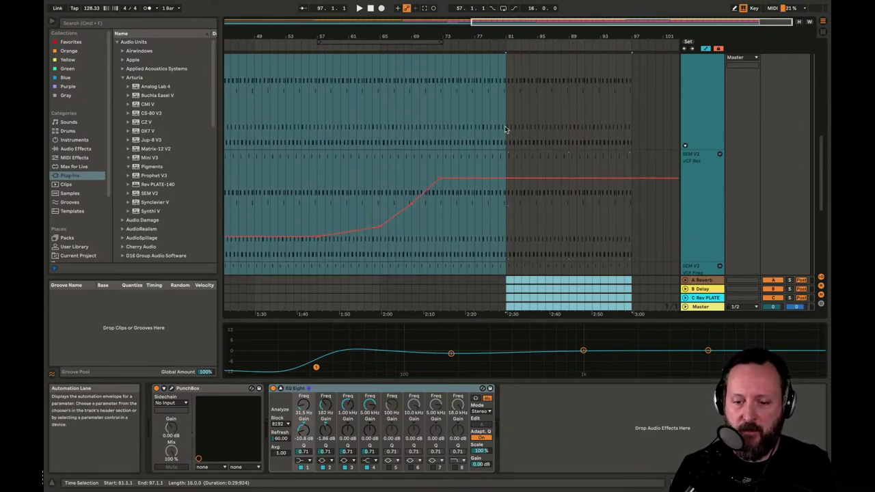
scroll(519, 146, up, 10)
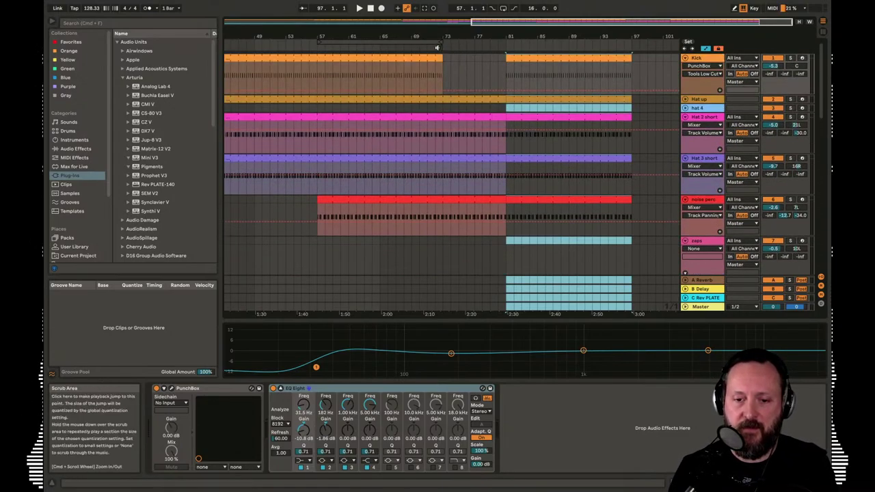
click(432, 47)
drag(568, 32, 461, 31)
click(823, 483)
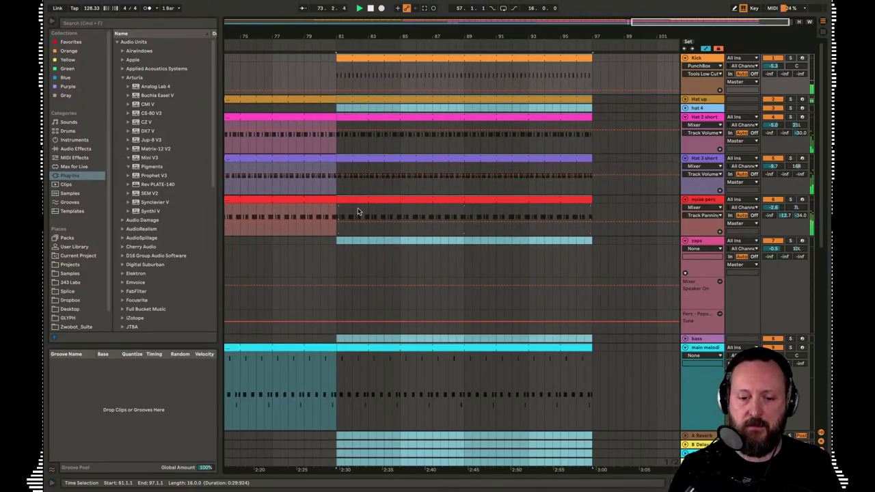
Raise the main melodic track's SEM V2 VCF Res automation at bar 81 so it climbs gradually from bar 73
scroll(359, 211, left, 3)
scroll(360, 211, down, 2)
scroll(358, 211, down, 5)
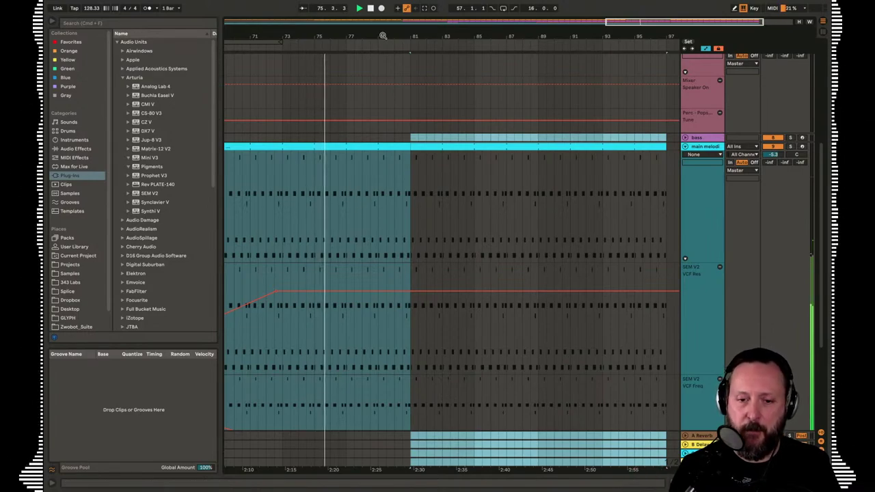
drag(384, 35, 549, 36)
mouse_move(553, 290)
mouse_down()
mouse_move(554, 283)
mouse_move(540, 286)
mouse_move(557, 277)
mouse_up()
scroll(558, 277, up, 6)
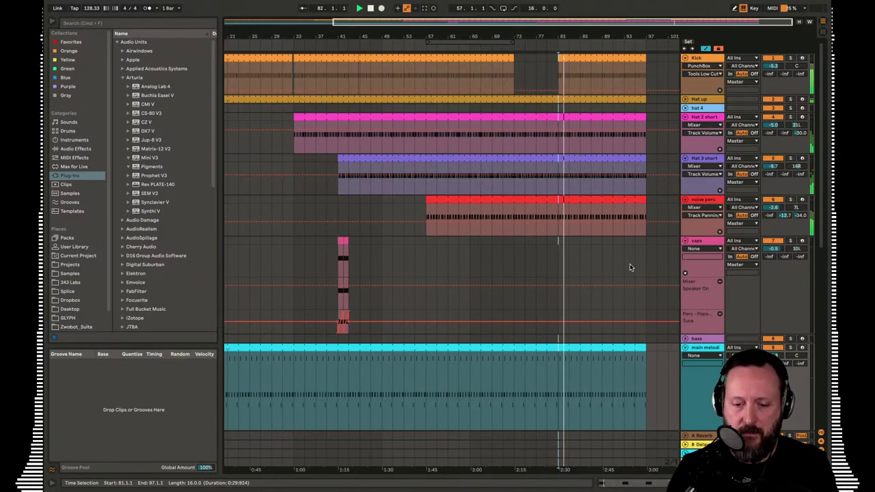
scroll(629, 266, down, 8)
scroll(629, 266, up, 8)
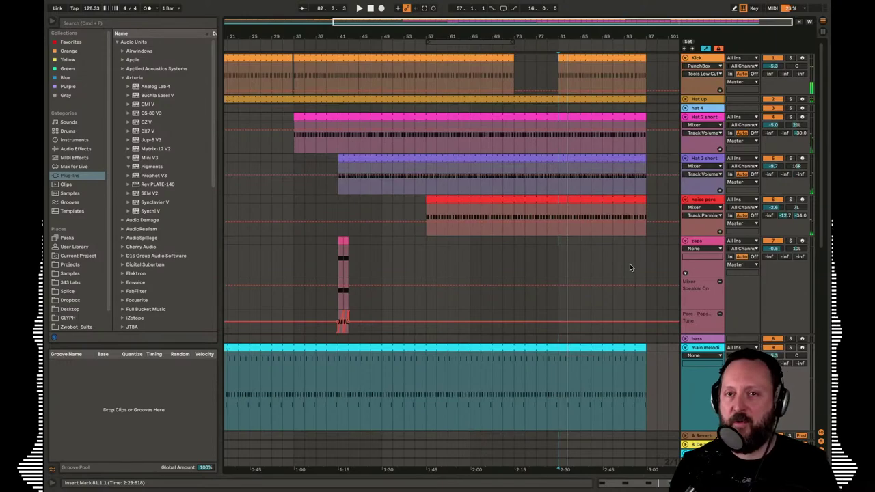
Copy the bass clip from Session View onto the bass track at bar 81, extending it to bar 97
key(Tab)
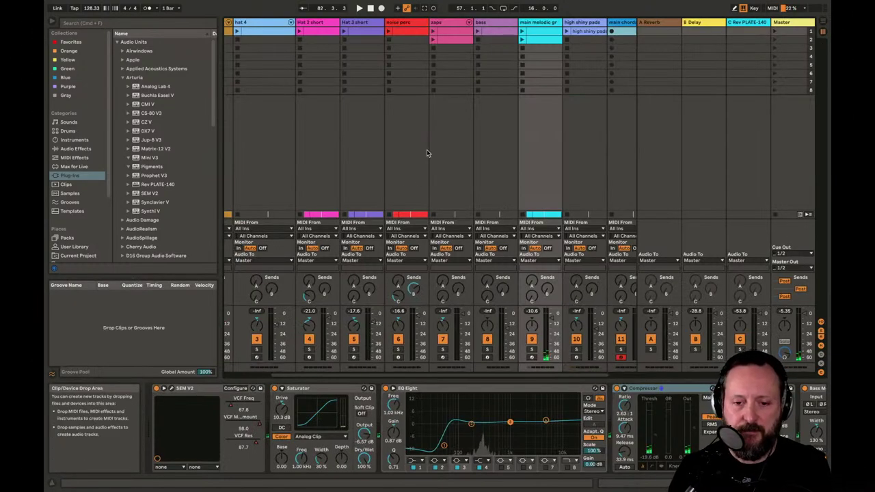
click(492, 32)
key(Tab)
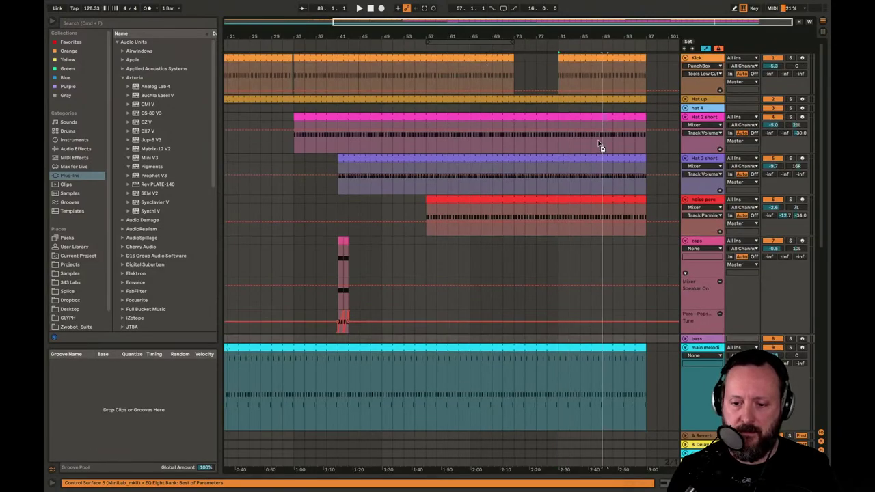
drag(599, 142, 561, 337)
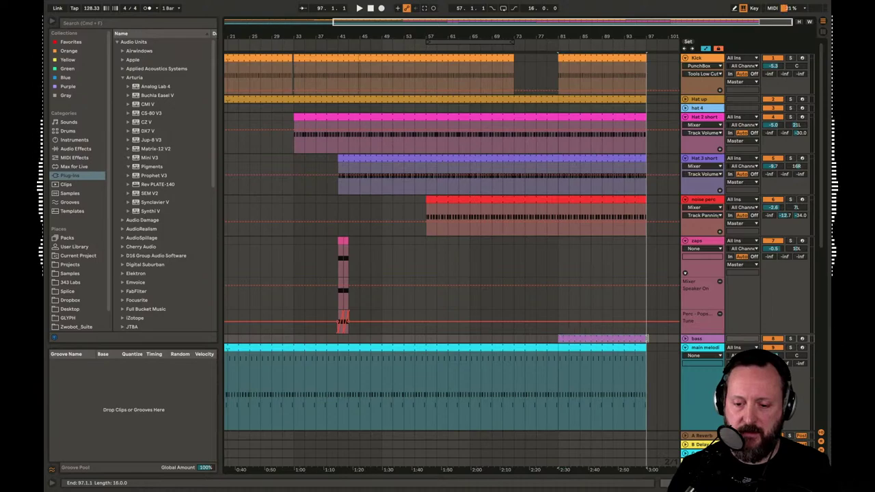
Listen to the new bass part from bar 81 and review the main melodic track's automation lanes
key(space)
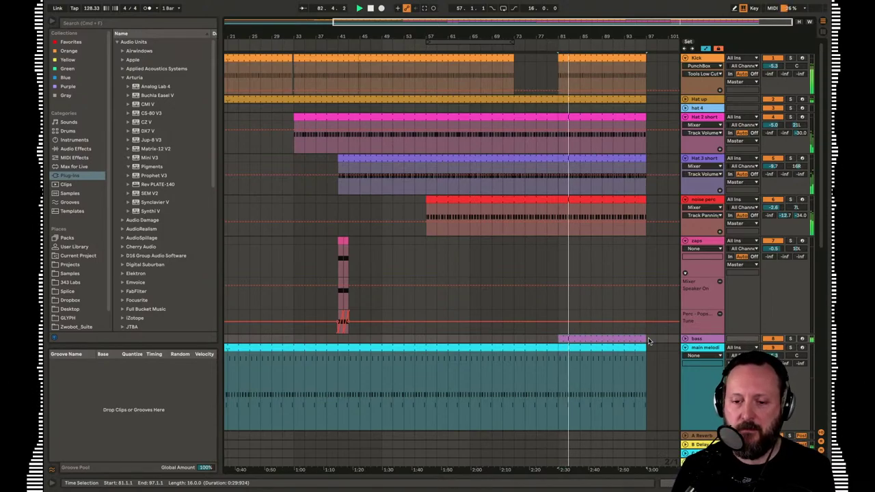
scroll(648, 341, down, 8)
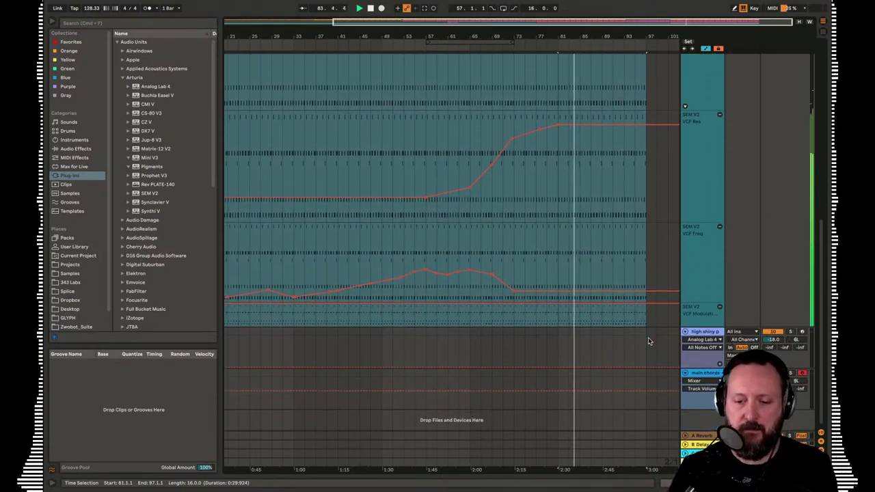
scroll(648, 340, up, 8)
scroll(648, 340, down, 8)
scroll(648, 340, up, 8)
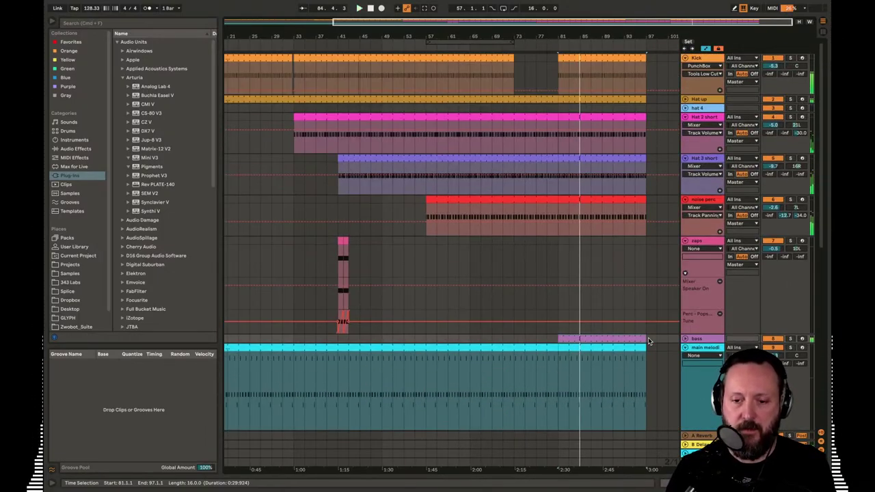
drag(615, 35, 546, 34)
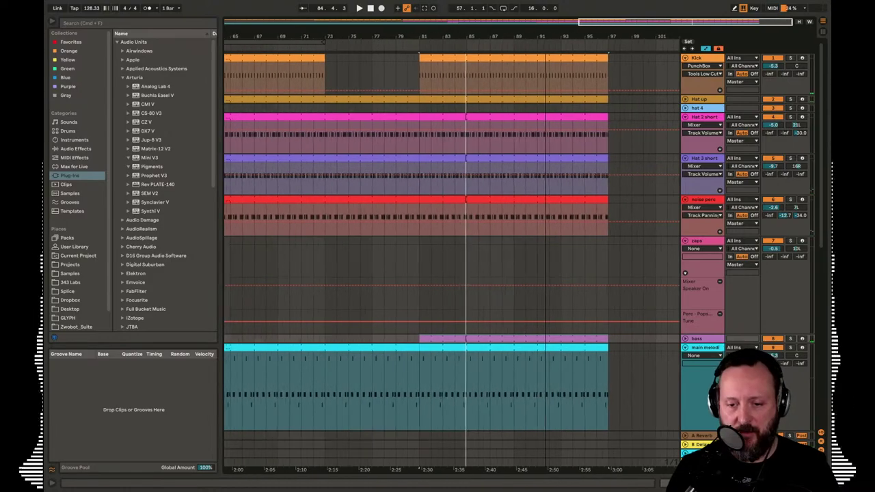
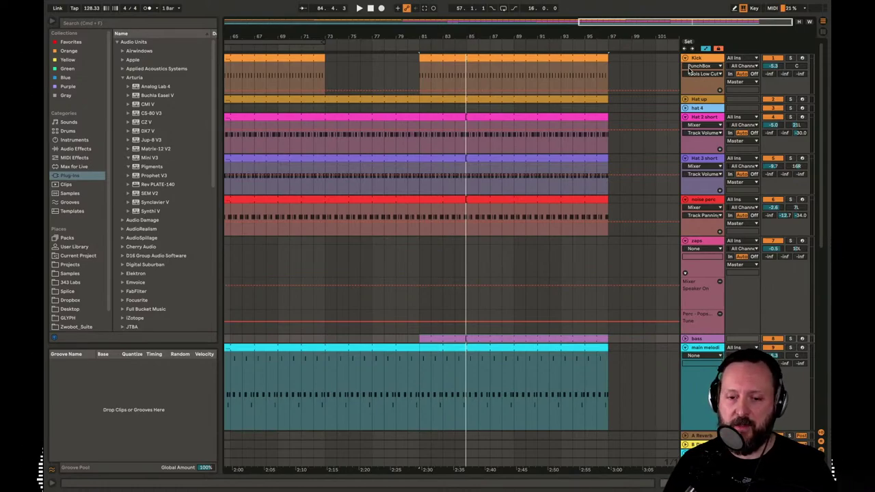
mouse_move(676, 3)
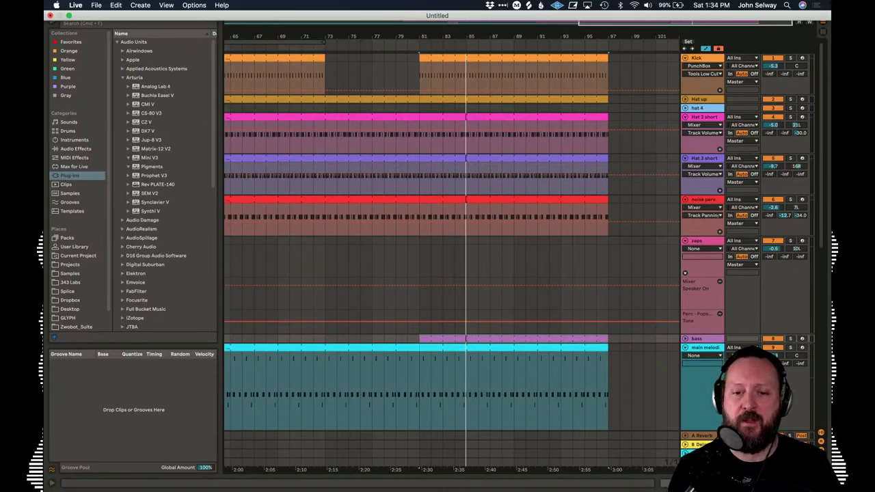
Play the arrangement from bar 81 again and inspect the transition around the kick break at bars 73 to 81
drag(424, 34, 583, 35)
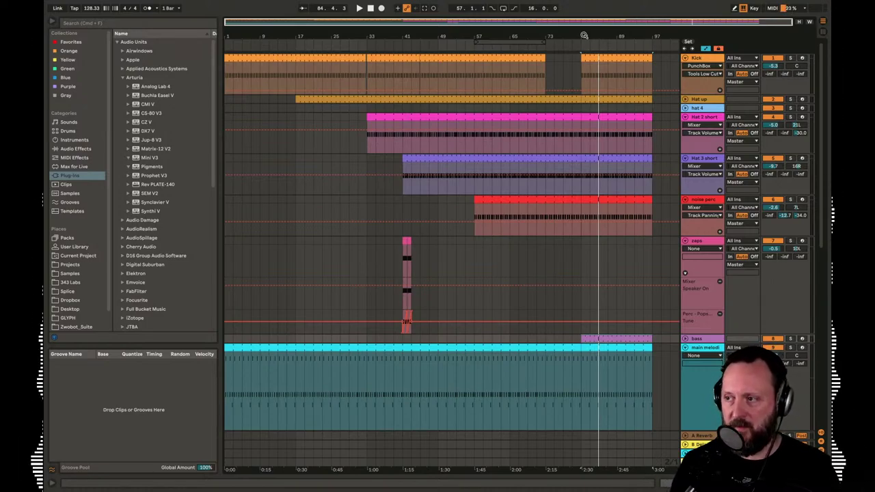
click(582, 36)
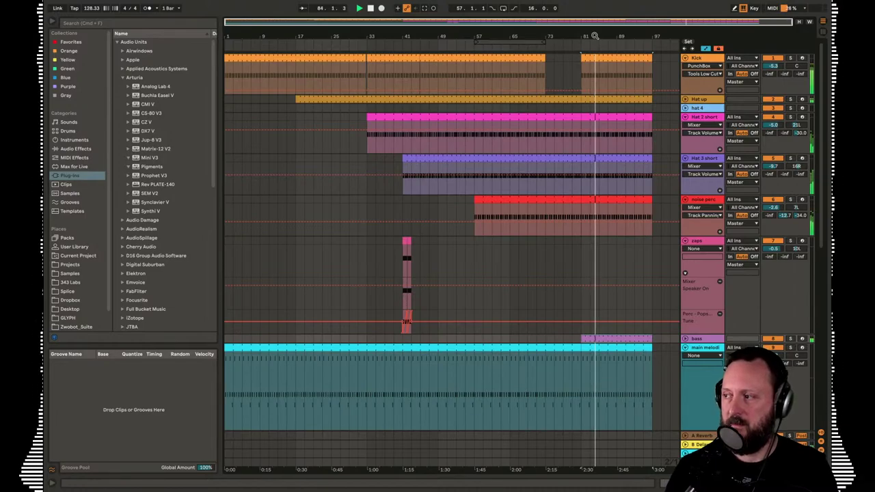
drag(649, 37, 603, 68)
scroll(599, 121, down, 5)
scroll(595, 120, up, 5)
scroll(595, 120, left, 3)
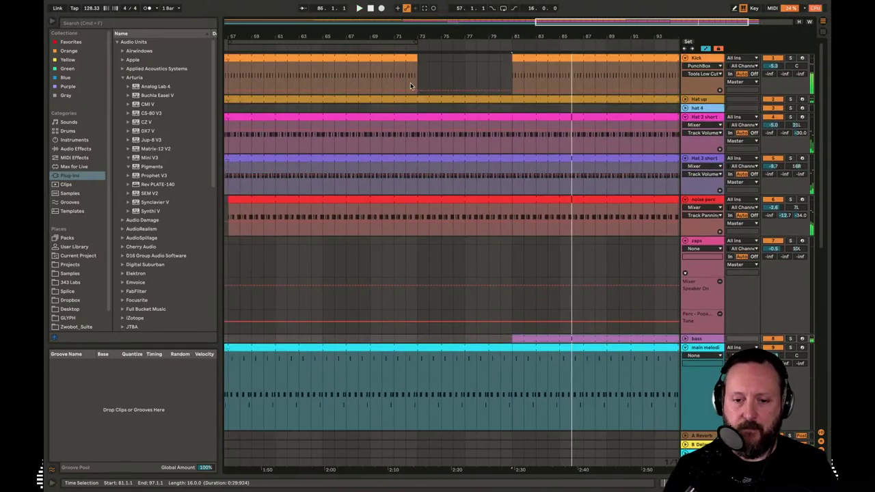
drag(409, 37, 545, 39)
Audition the high shiny pads clip from Session View over the arrangement at bar 81 and set its track volume to -16.7 dB
key(Tab)
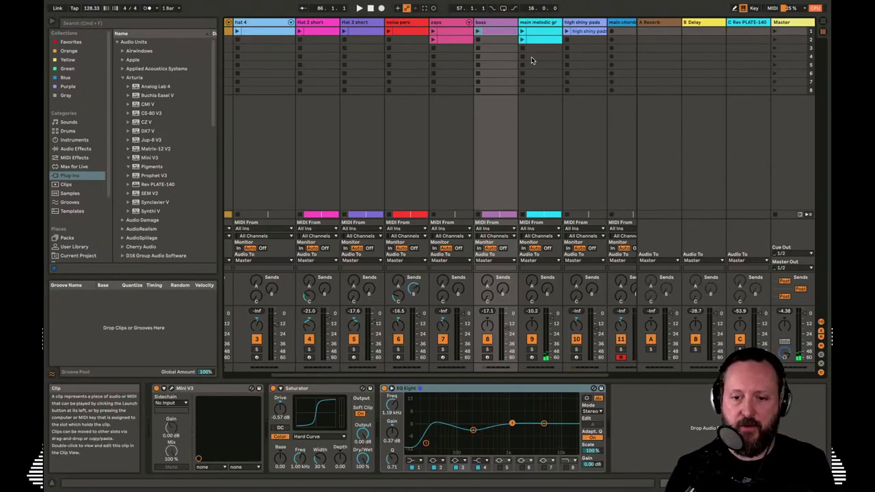
scroll(531, 59, right, 2)
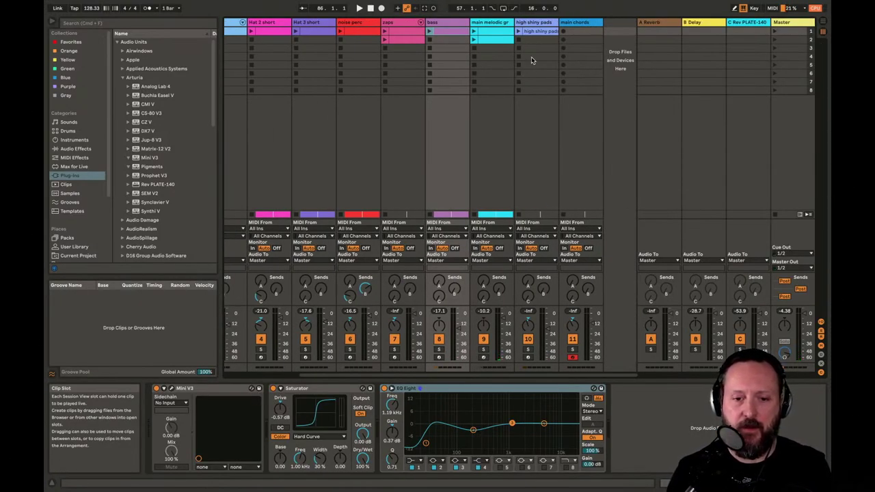
click(531, 57)
scroll(531, 56, left, 1)
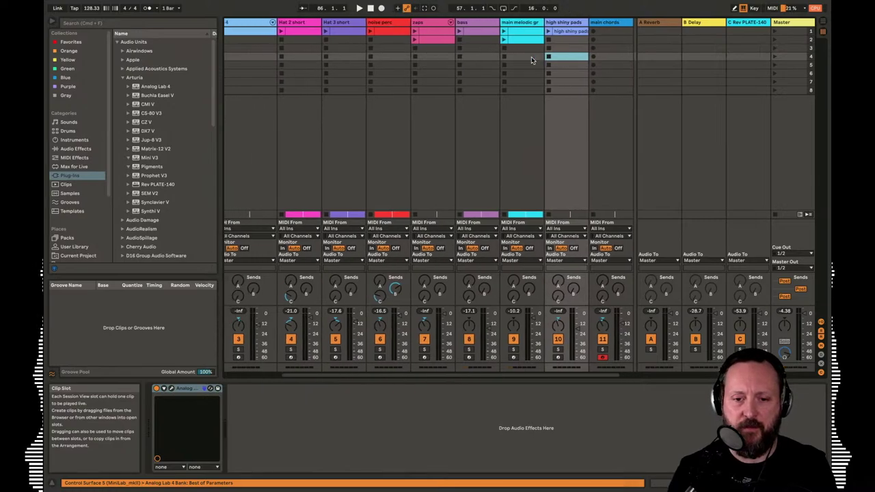
scroll(330, 64, left, 3)
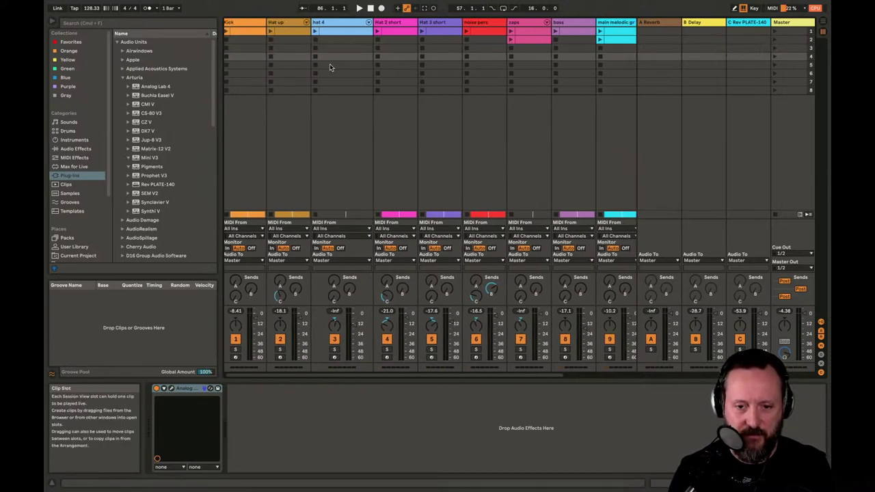
scroll(330, 64, right, 3)
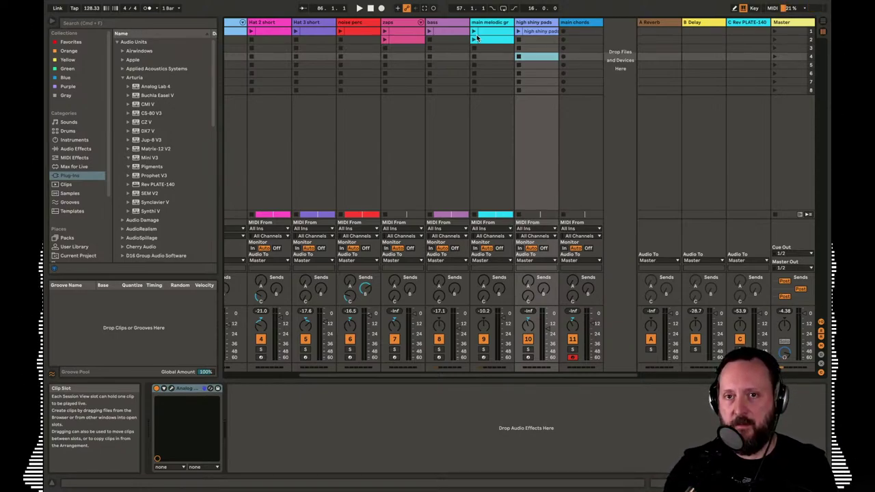
click(519, 33)
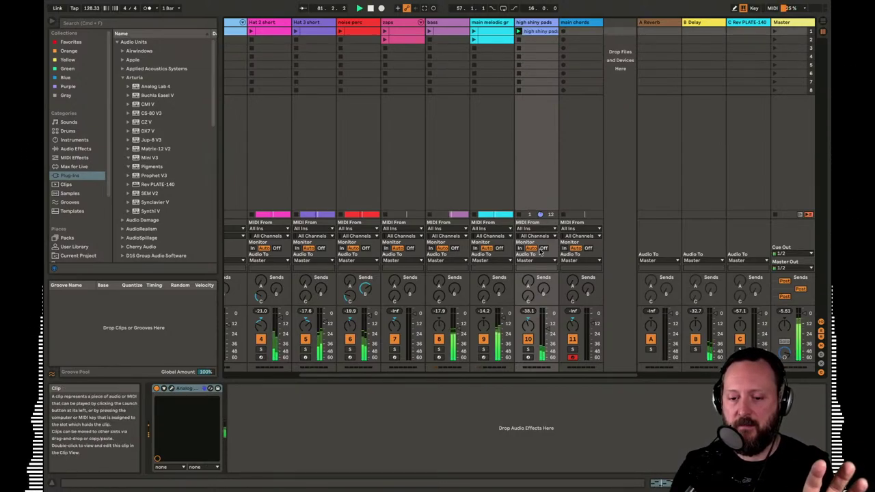
drag(548, 324, 547, 329)
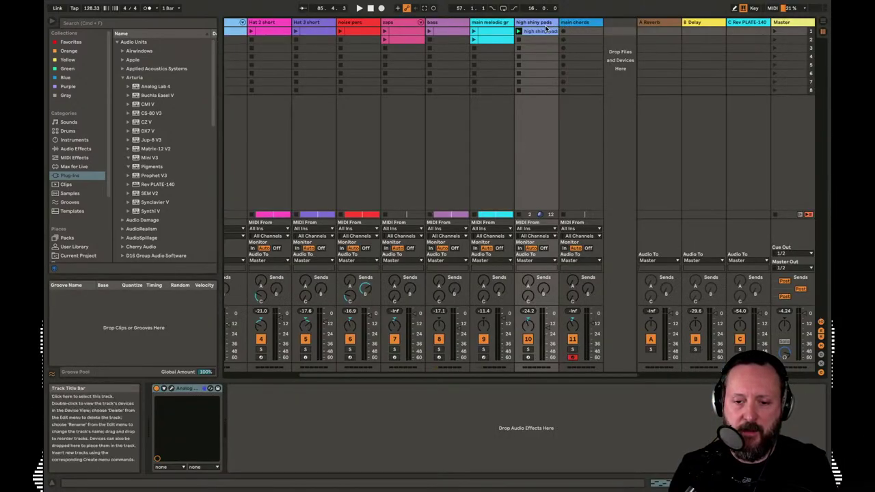
Return to Arrangement View and fold the main melodic track
key(Tab)
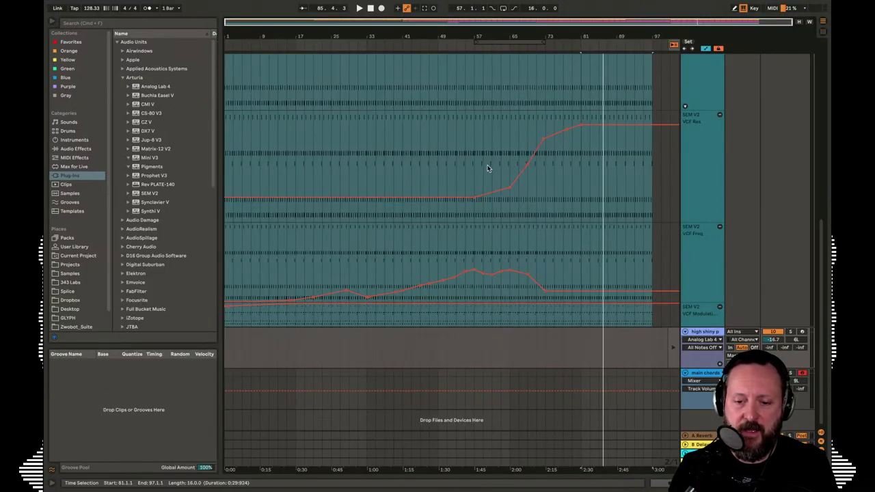
scroll(489, 168, up, 7)
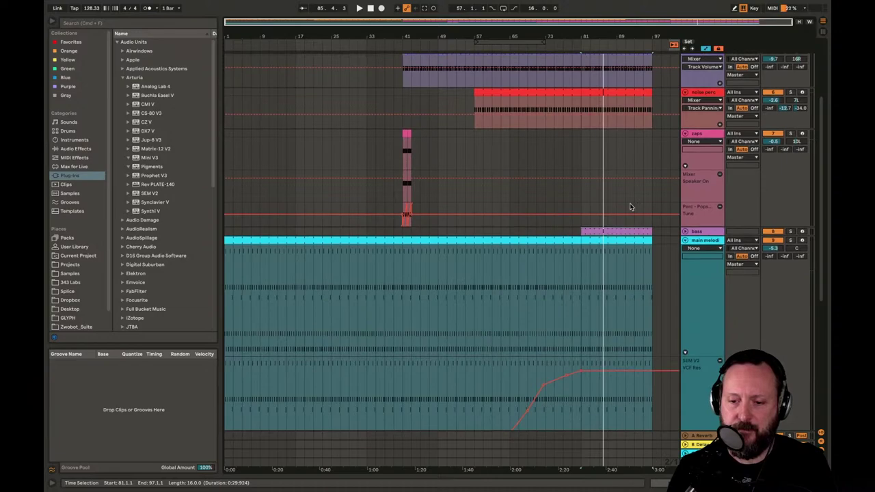
click(685, 240)
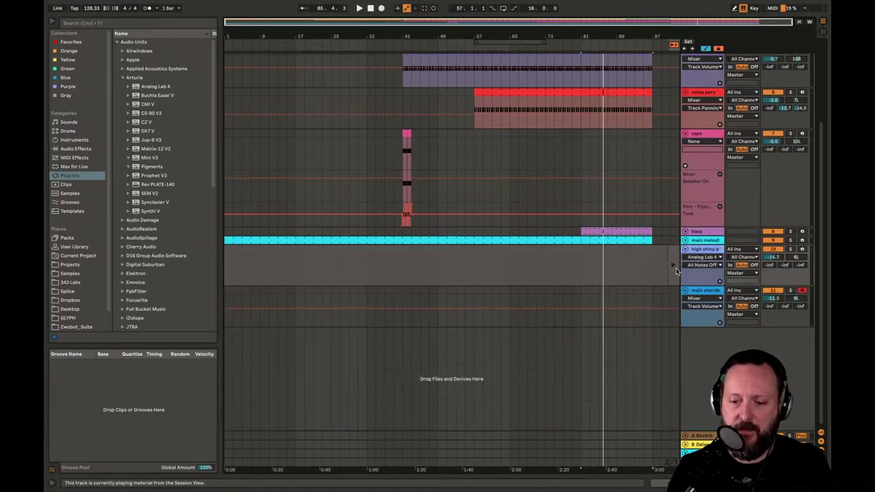
Return the high shiny pads track to playing its arrangement material
click(674, 266)
drag(633, 38, 634, 75)
scroll(572, 122, up, 5)
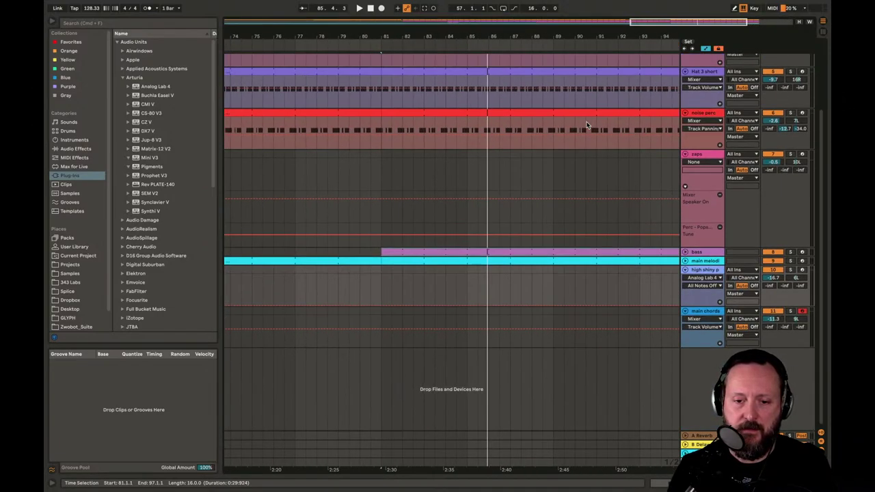
drag(523, 36, 523, 14)
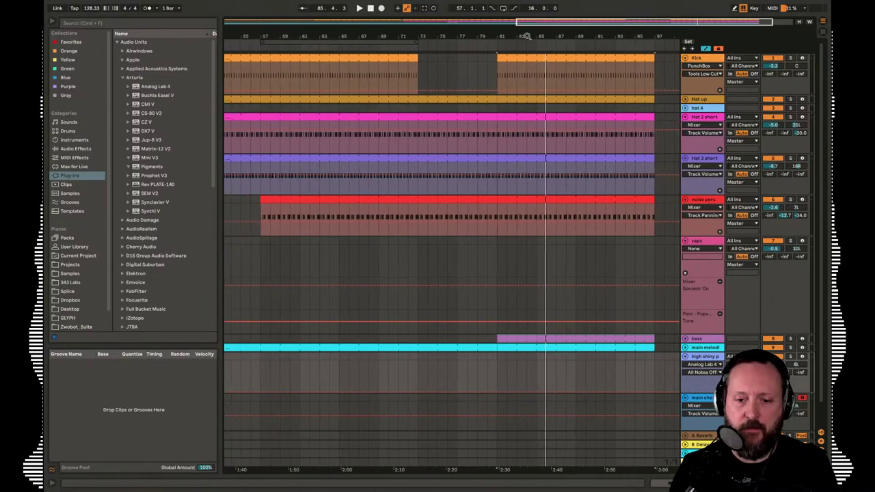
scroll(418, 72, left, 1)
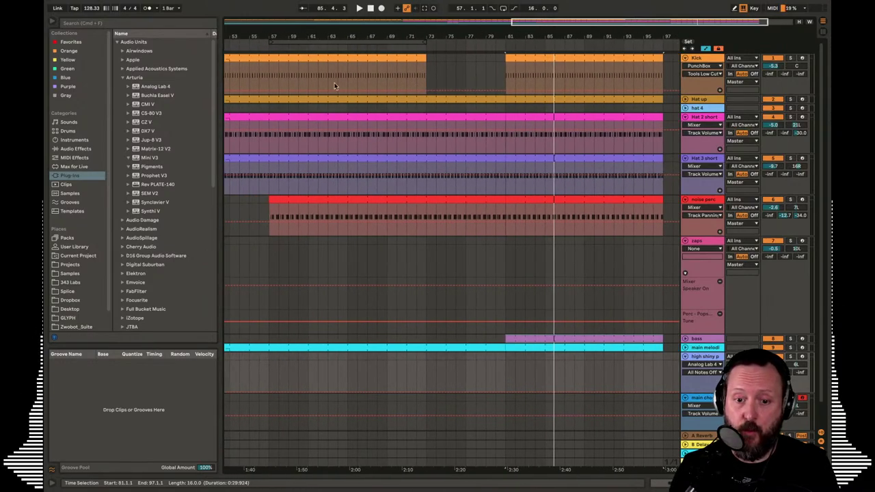
scroll(349, 225, down, 2)
key(Tab)
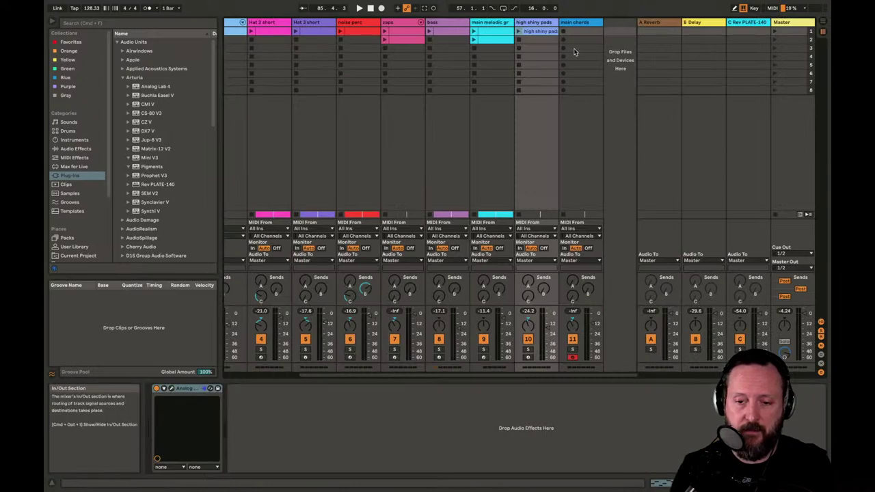
key(Tab)
drag(398, 296, 357, 340)
key(Tab)
key(Tab)
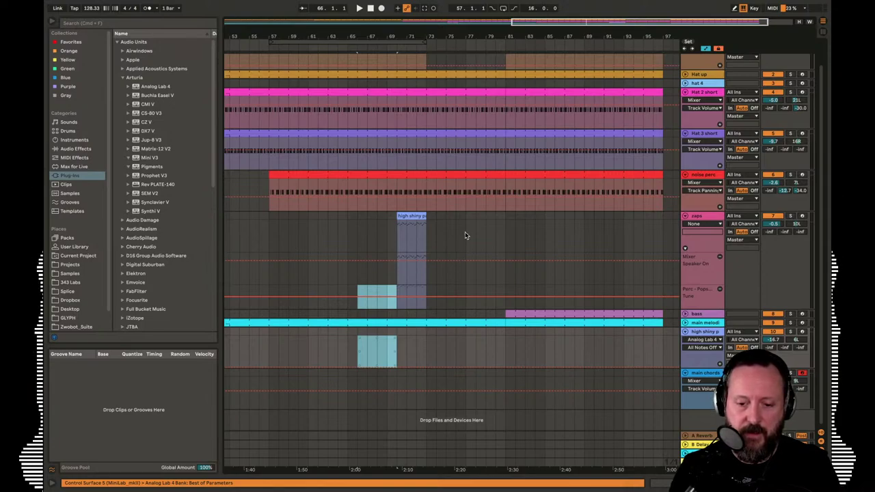
key(super+z)
key(super+z)
key(super+z)
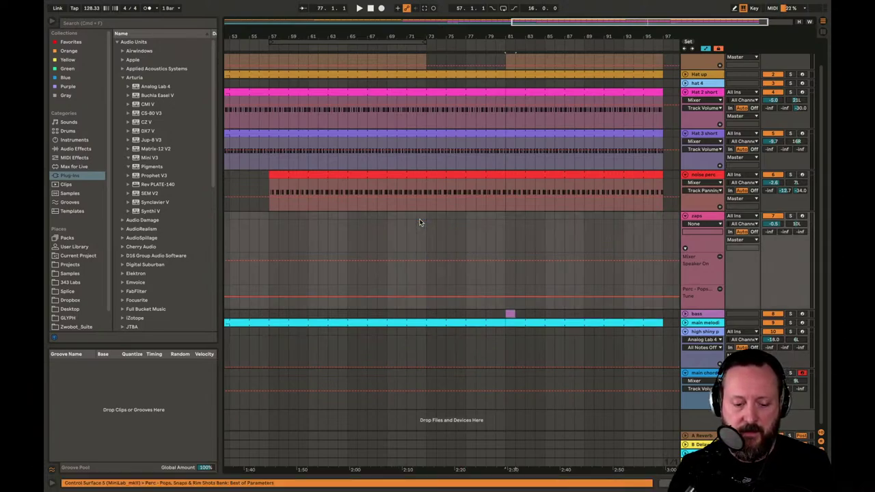
key(super+shift+z)
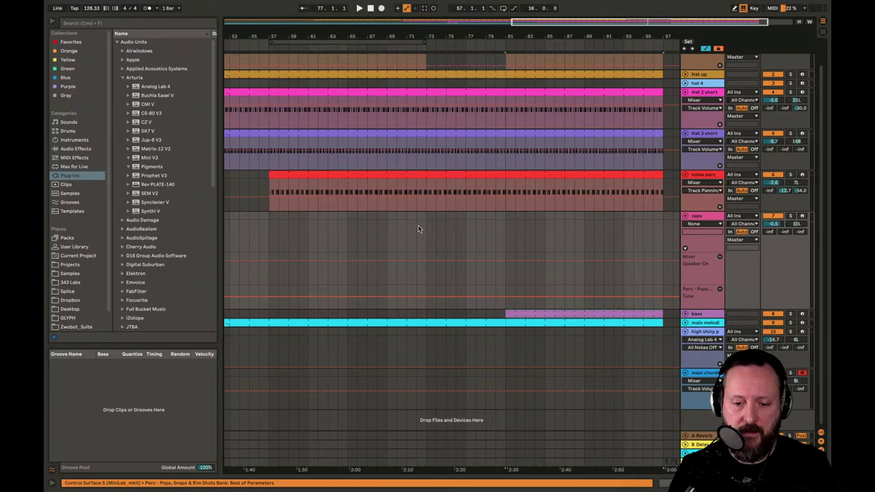
key(Tab)
key(Tab)
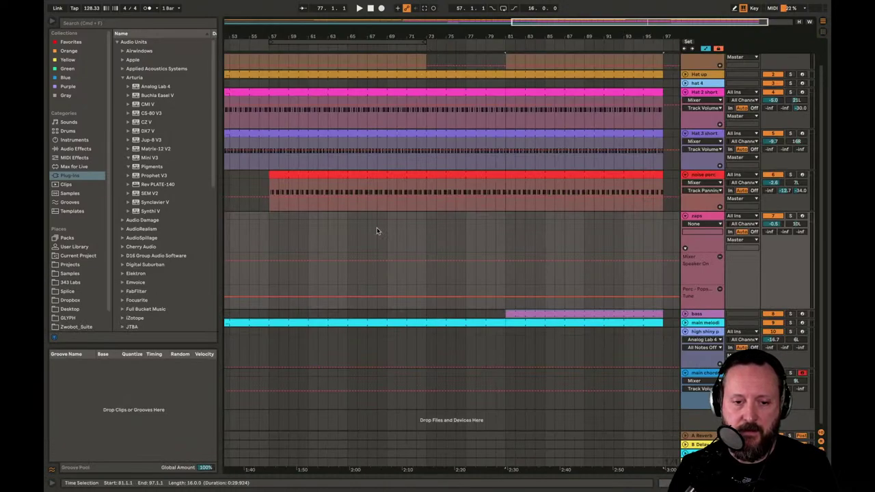
click(116, 4)
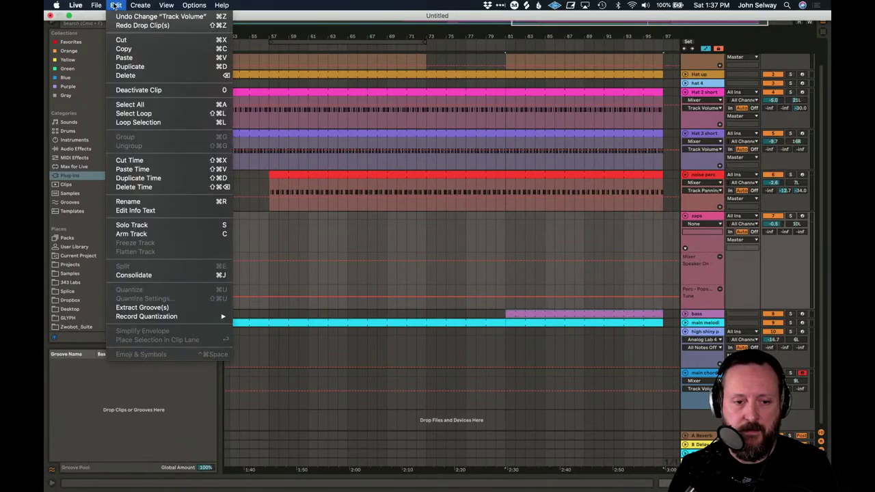
click(115, 6)
Place the high shiny pads clip from Session View on its own arrangement track, spanning bars 65 to 97
key(Tab)
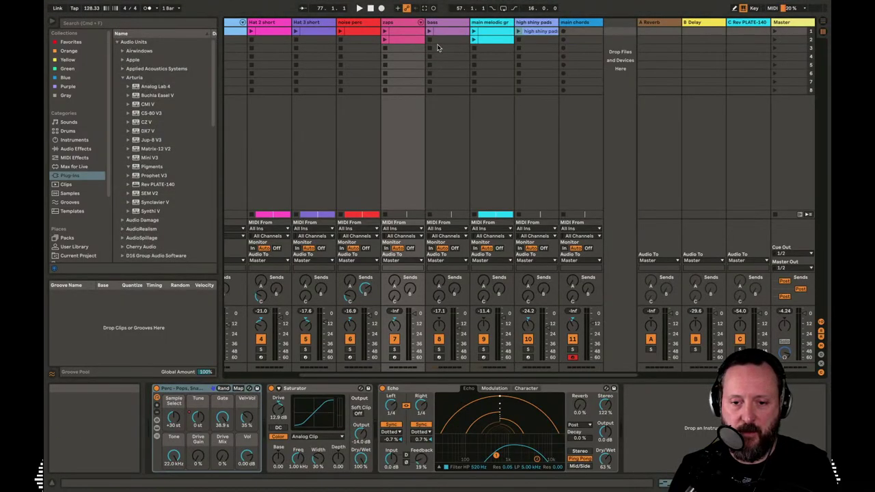
key(Tab)
drag(487, 212, 472, 368)
drag(463, 370, 663, 366)
scroll(667, 366, down, 2)
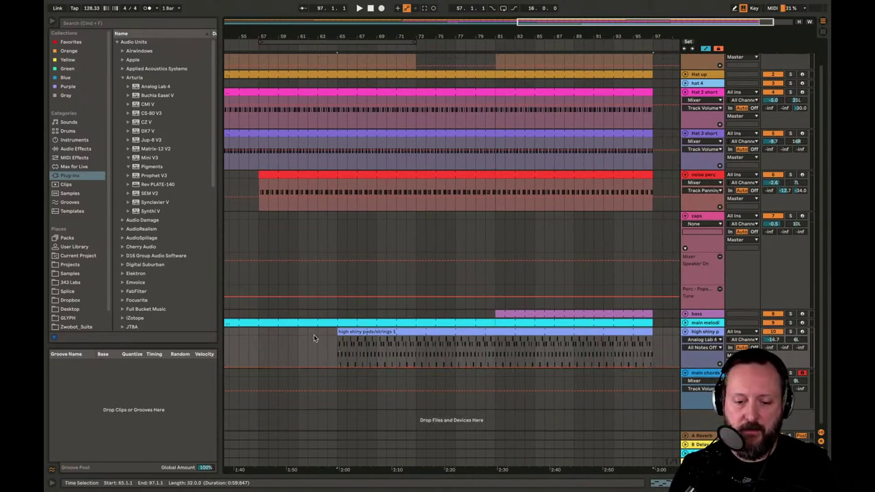
Play the arrangement from just before bar 65 and solo the high shiny pads track with its device chain shown
click(316, 343)
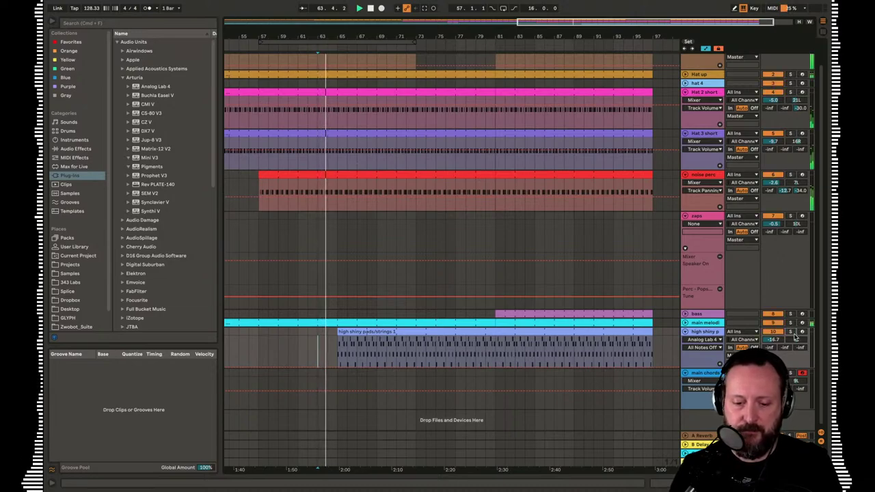
scroll(471, 322, left, 2)
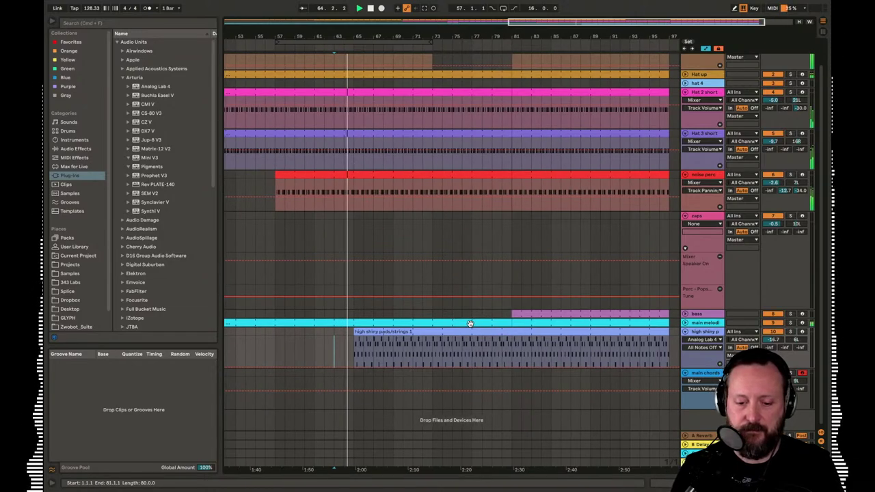
double_click(705, 332)
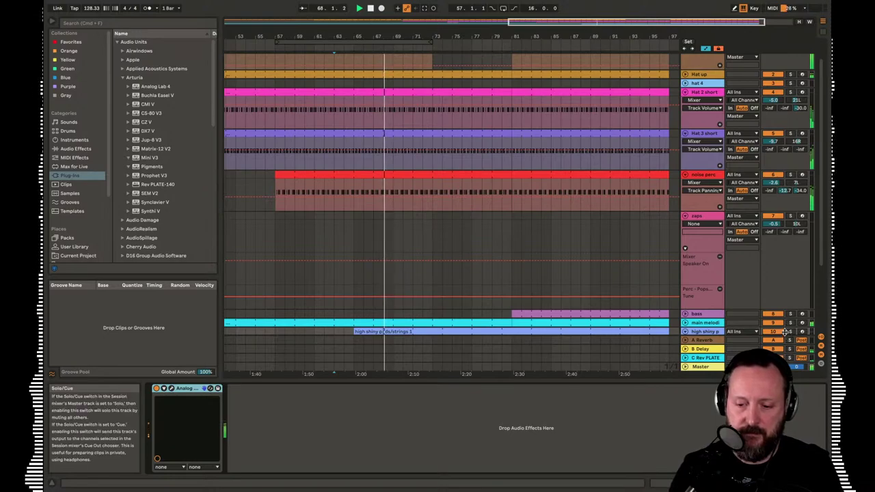
click(790, 332)
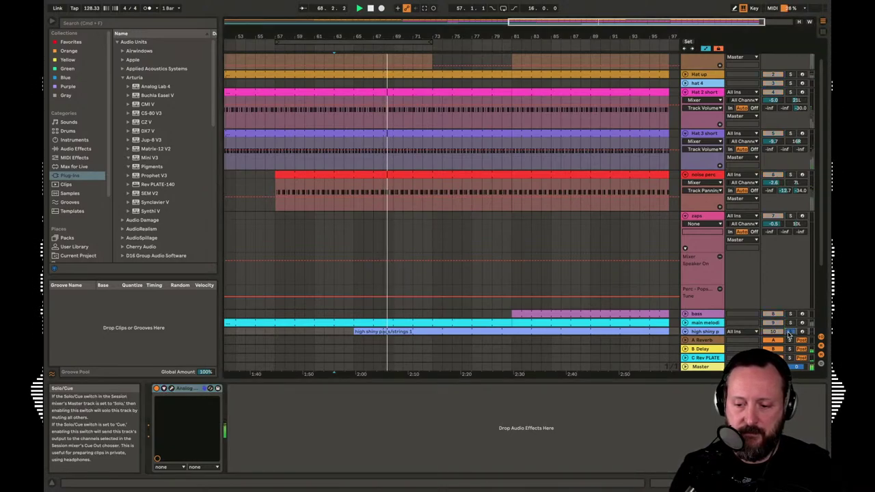
Tweak Cutoff and HPF Cutoff in the pads' Analog Lab synth and set FM Amount to 0.00
click(171, 389)
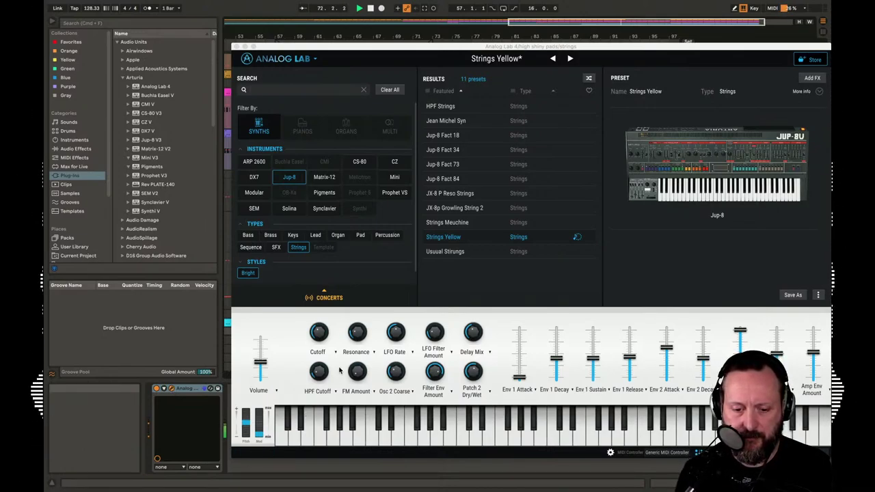
drag(318, 333, 318, 328)
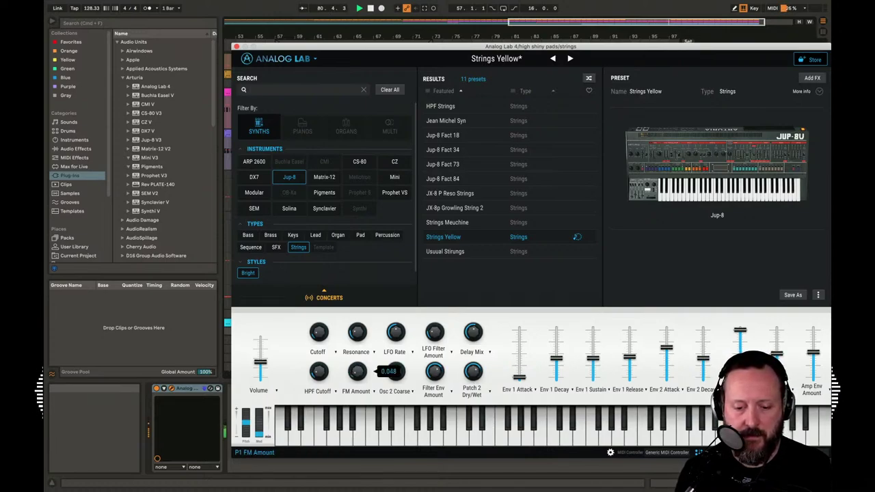
drag(357, 376, 357, 410)
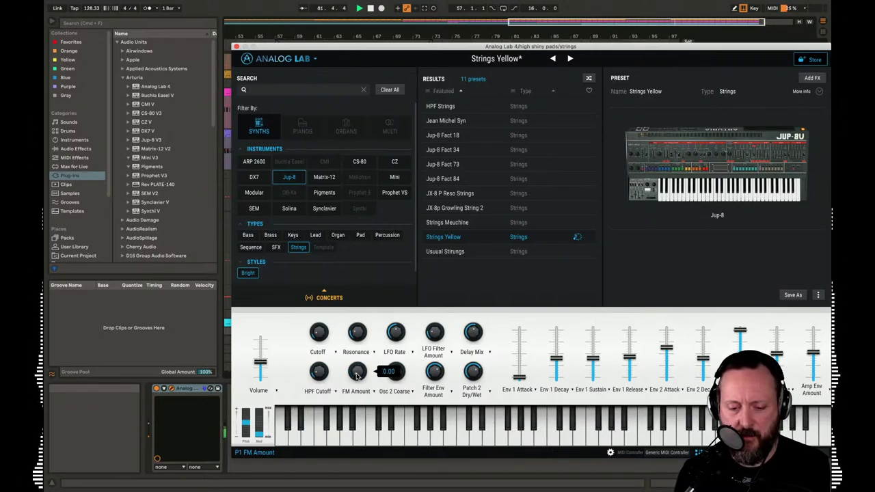
drag(327, 378, 327, 383)
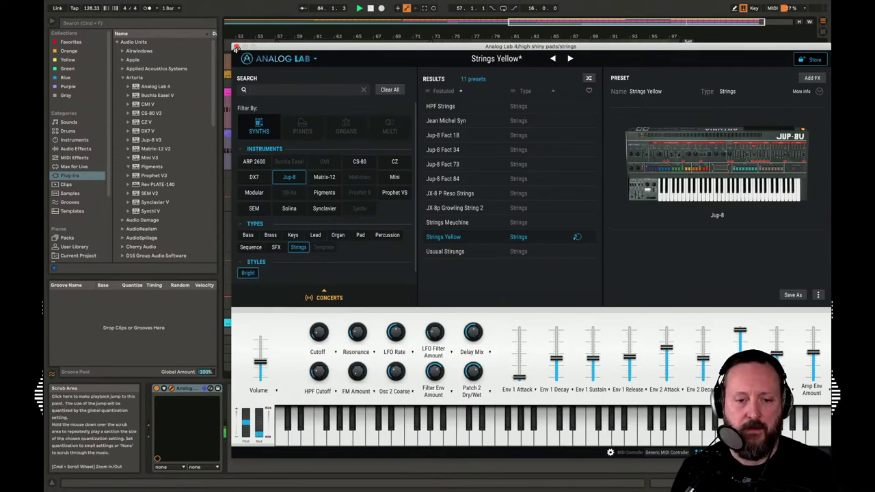
click(236, 47)
Add the Hybrid Reverb audio effect after Analog Lab on the high shiny pads track
click(132, 23)
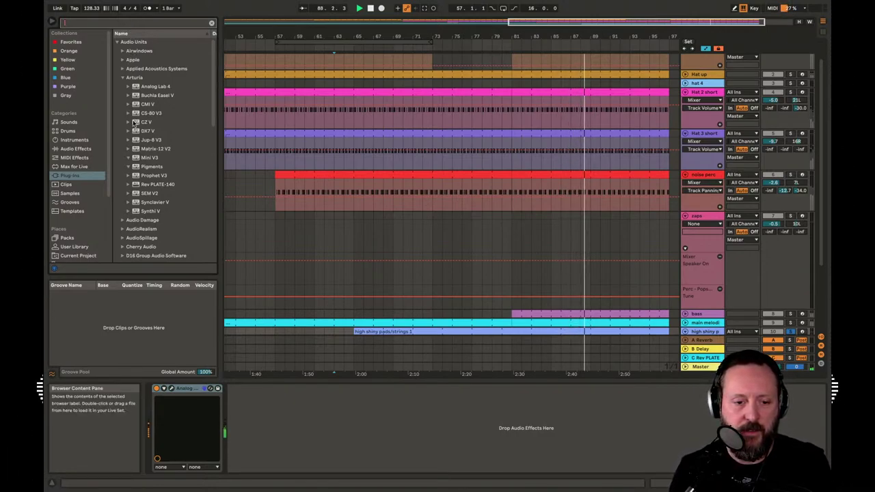
click(76, 150)
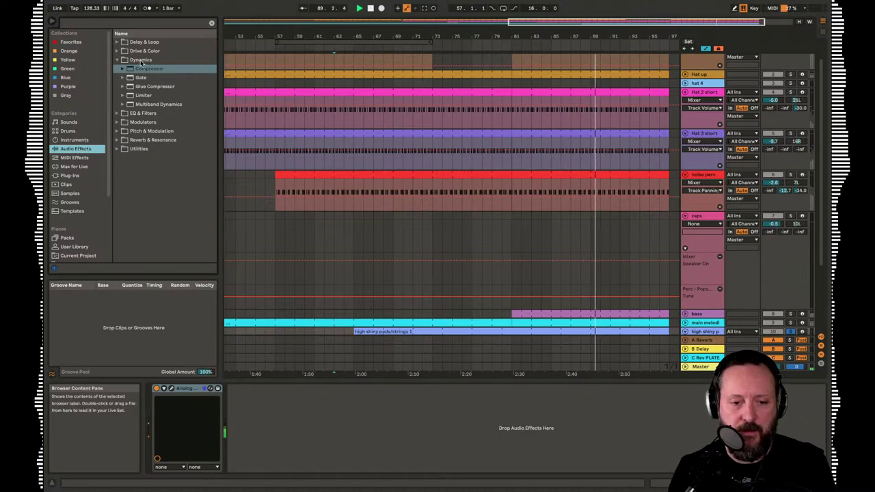
key(Down)
key(Down)
key(Down)
key(Right)
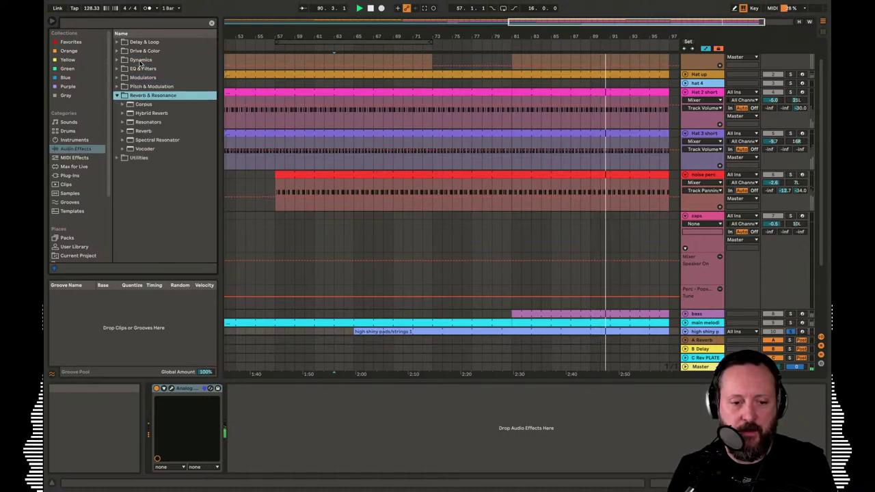
key(Down)
key(Down)
key(Down)
key(Down)
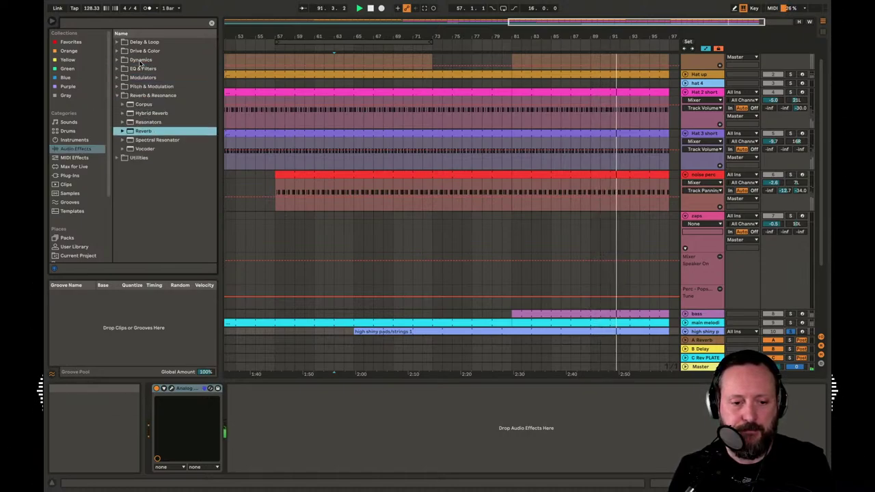
key(Up)
key(Up)
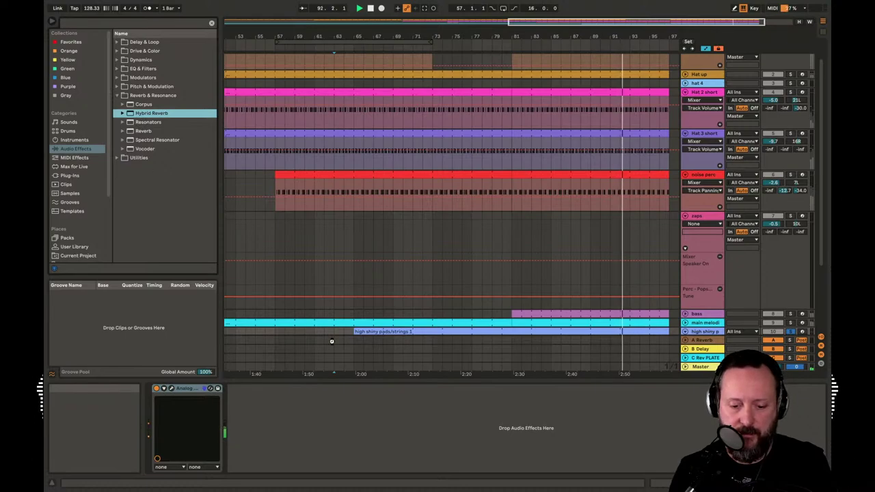
key(Return)
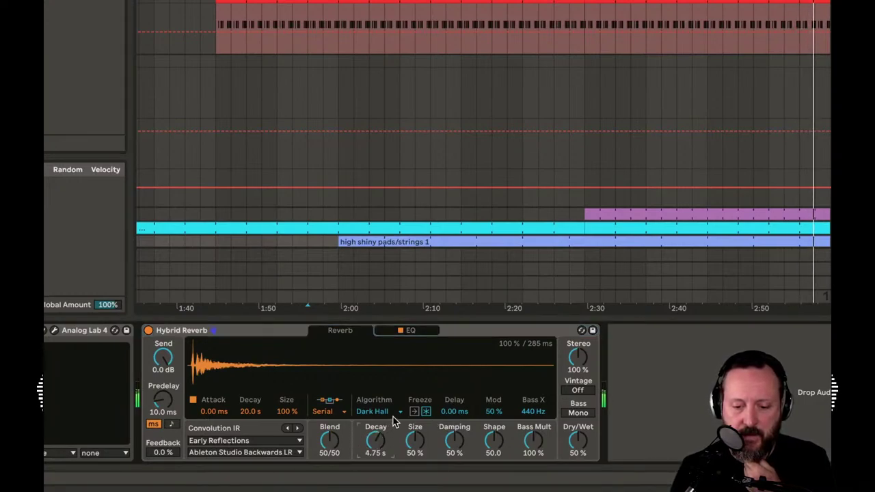
Switch the Hybrid Reverb algorithm to Shimmer and replay the pads from bar 65
click(399, 413)
click(380, 445)
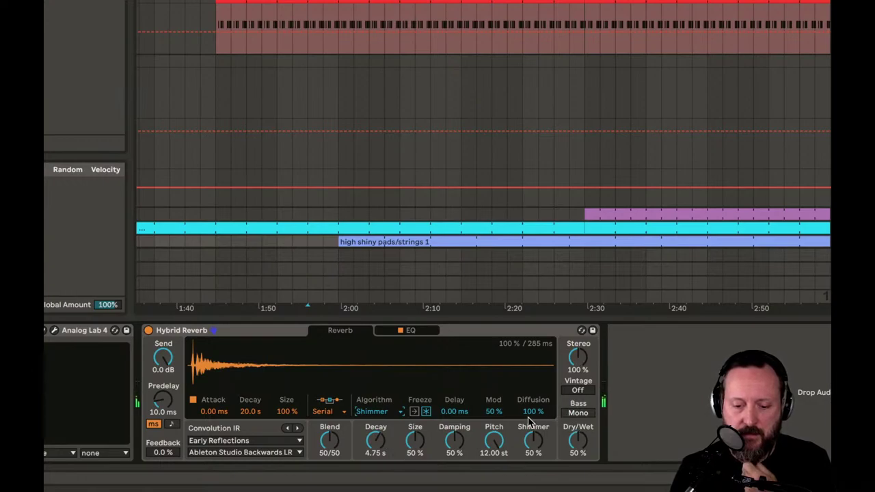
click(331, 243)
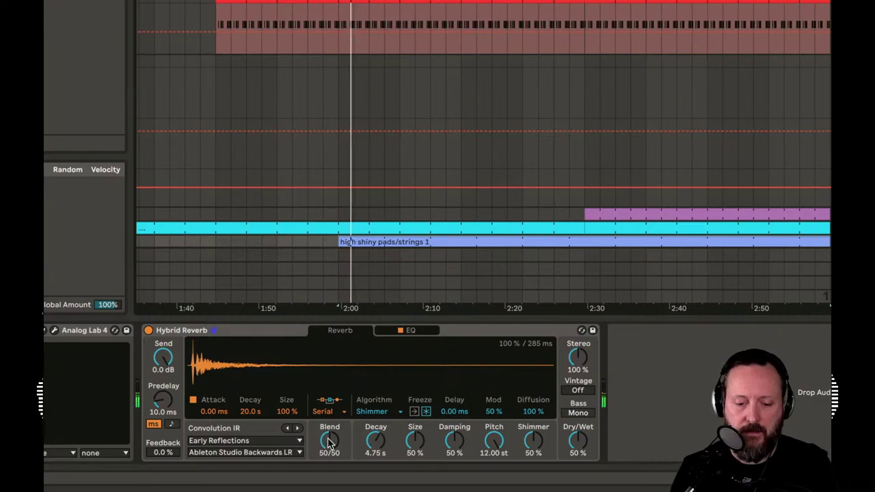
Set the Hybrid Reverb to Decay 7.55 s, Mod 60%, Dry/Wet 55% and Stereo 117%
drag(377, 440, 377, 426)
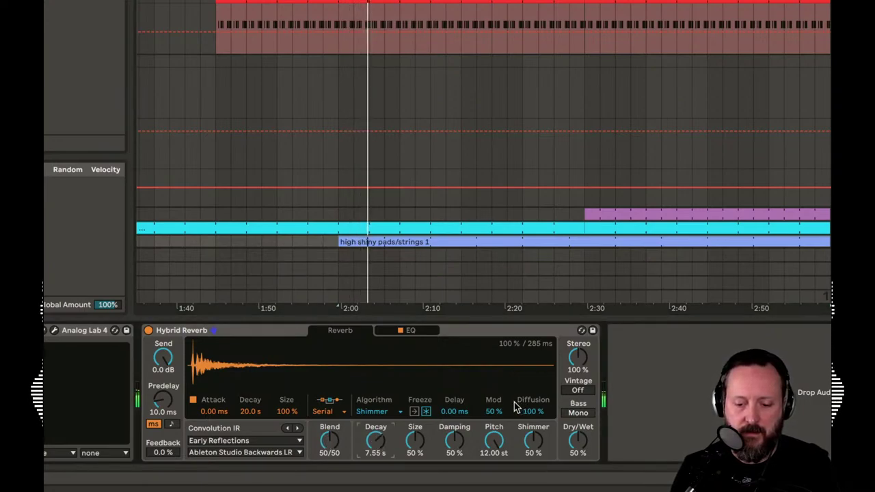
drag(494, 412, 494, 405)
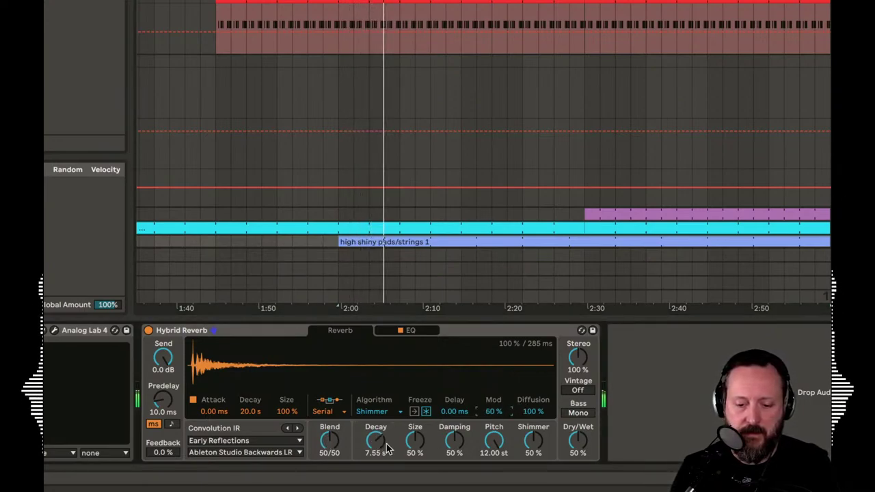
drag(577, 441, 578, 438)
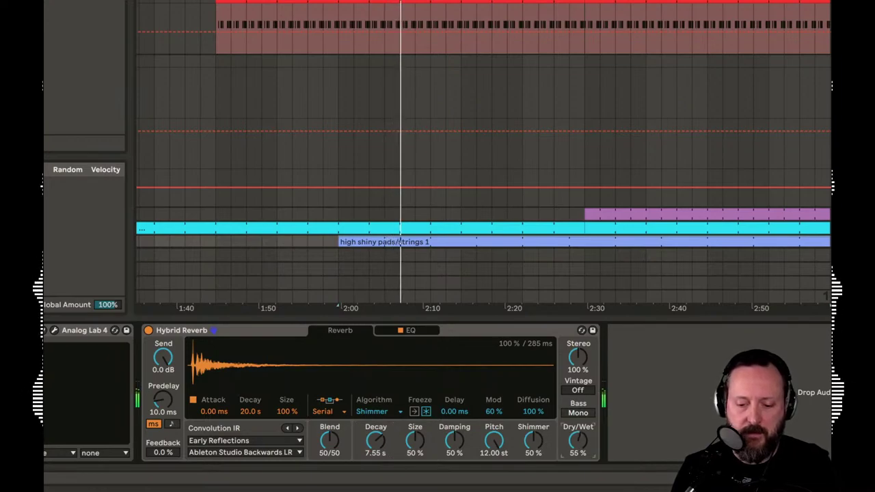
drag(578, 357, 577, 351)
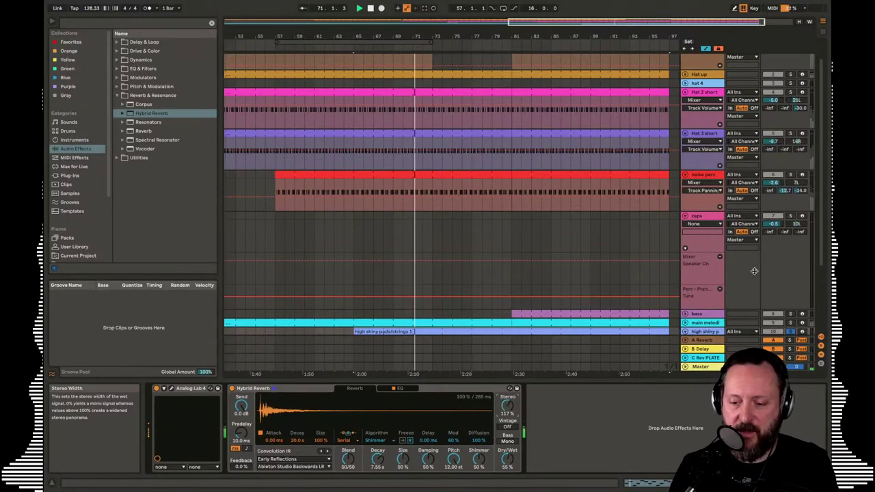
Group the Hybrid Reverb into an Audio Effect Rack and lower its chain volume to -inf dB
scroll(754, 271, down, 3)
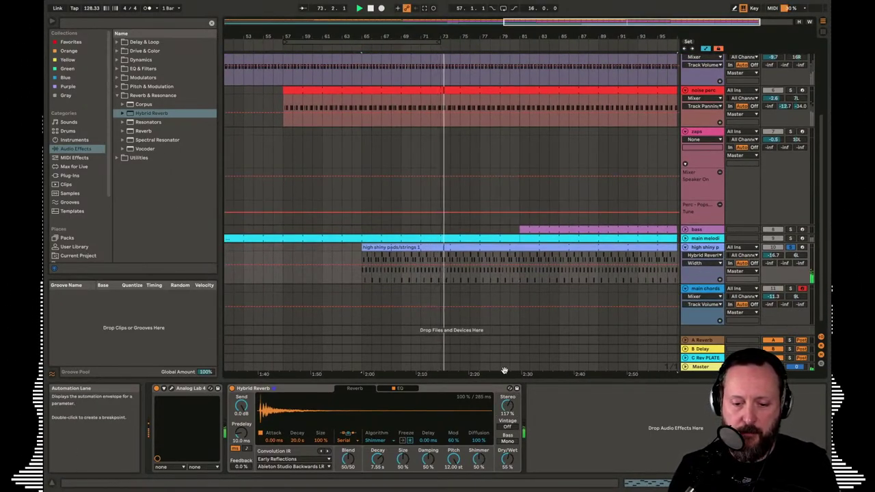
click(306, 389)
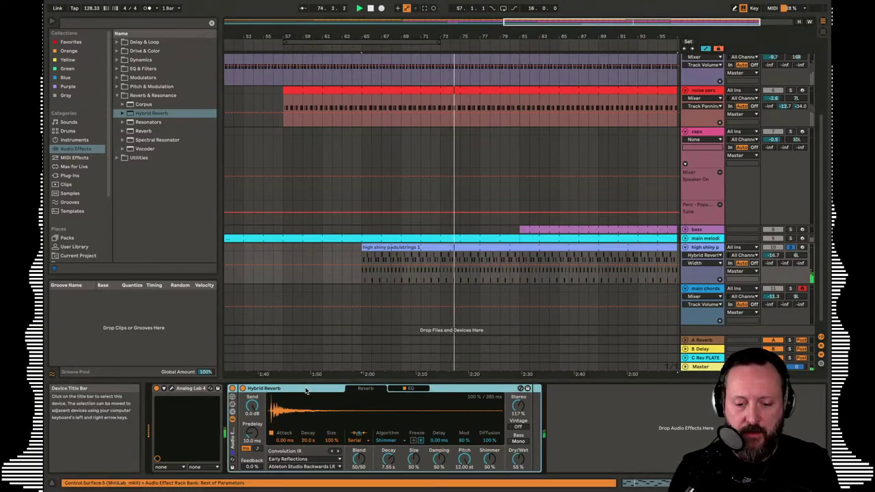
key(ctrl+g)
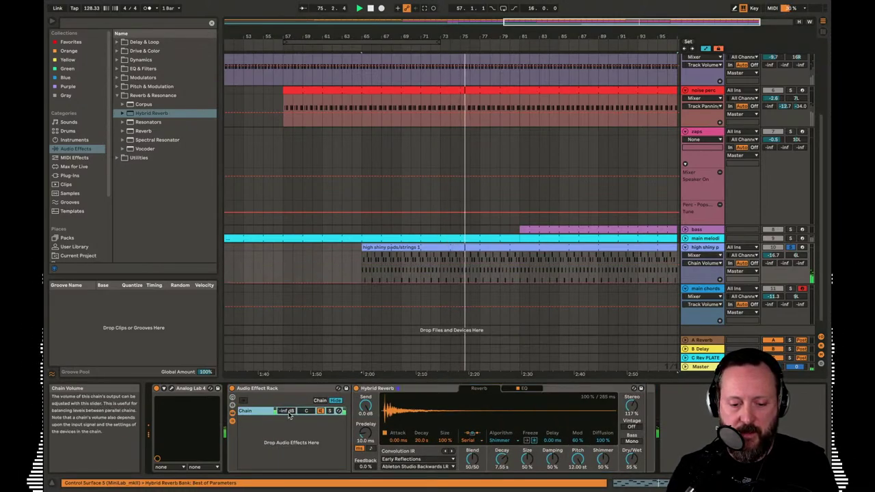
click(362, 277)
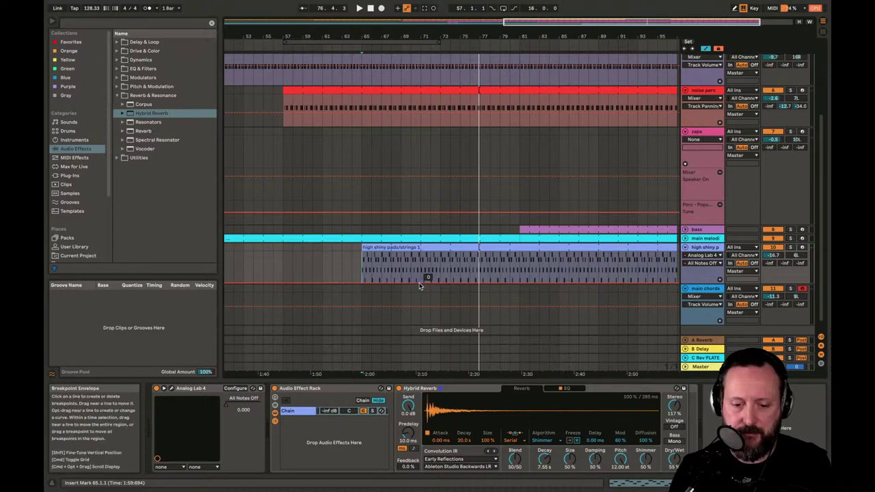
Try to automate the pads' reverb fade-in by drawing a ramp in the high shiny pads lane from bar 65 to about 0.6 at bar 81
key(space)
drag(429, 284, 529, 264)
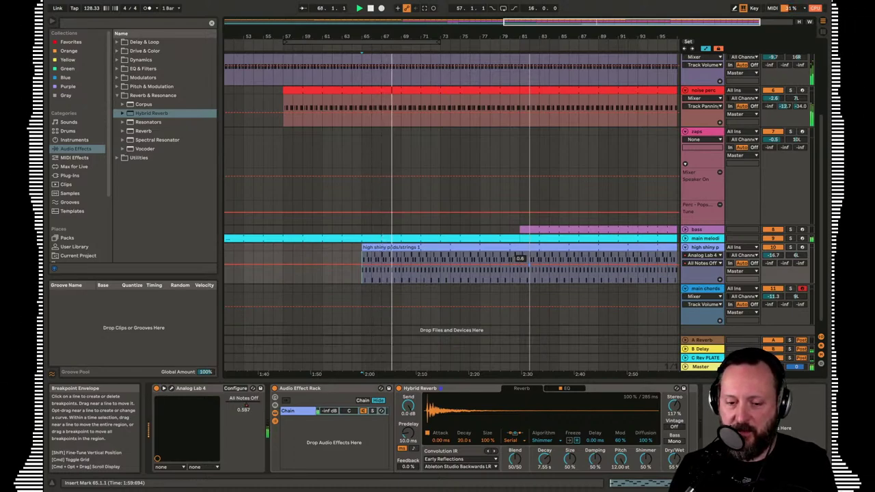
key(super+z)
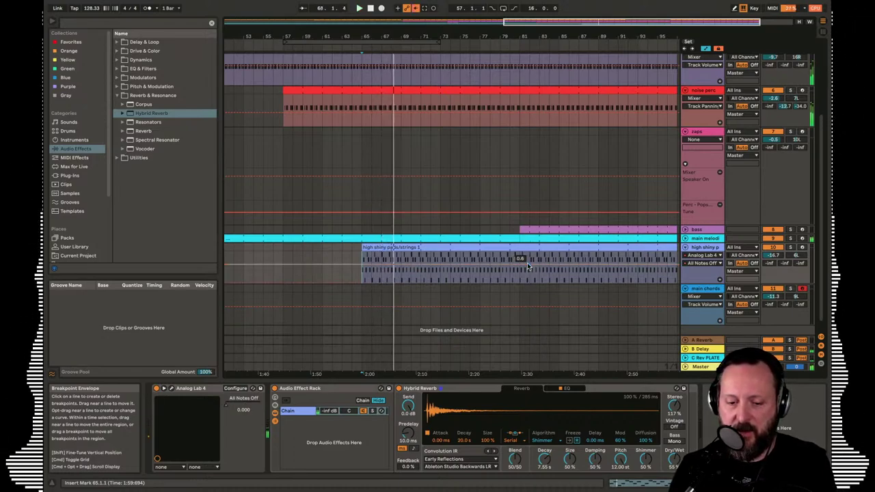
click(326, 391)
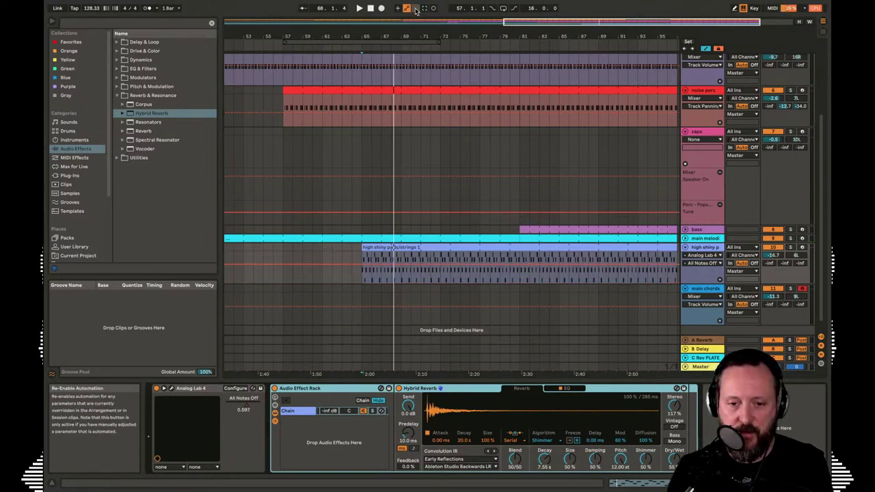
click(362, 281)
key(space)
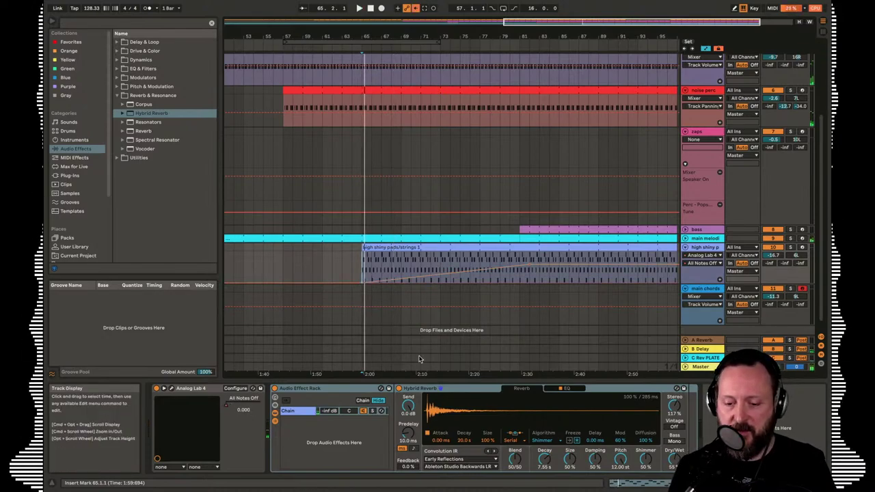
Set the audio buffer size to 512 samples in the Preferences
key(super+comma)
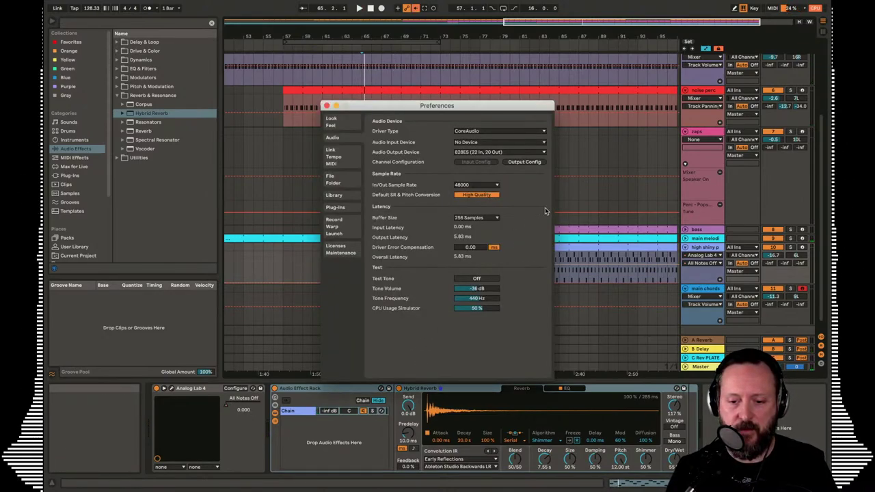
click(489, 218)
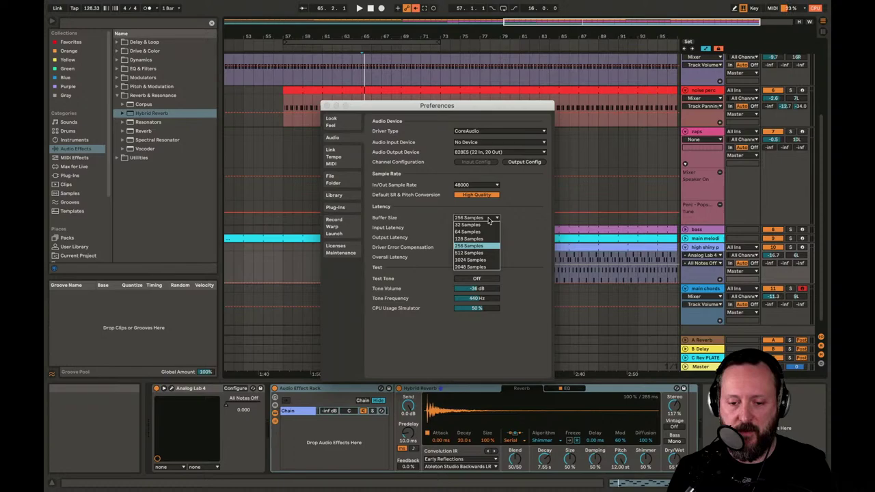
click(475, 253)
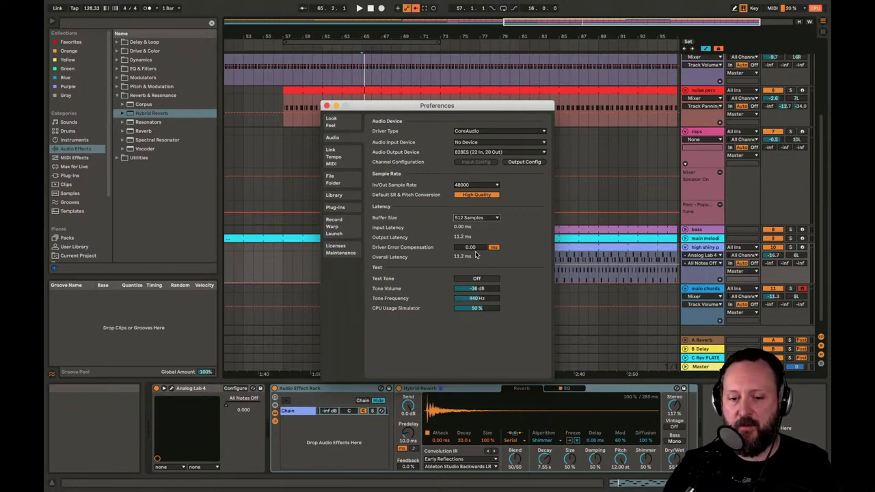
click(327, 106)
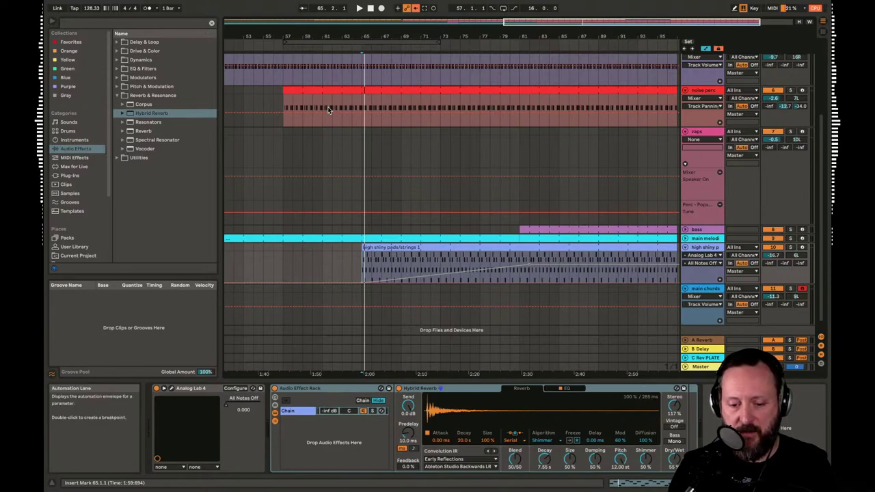
Re-enable the overridden automation and replay the pads from bar 65
click(416, 8)
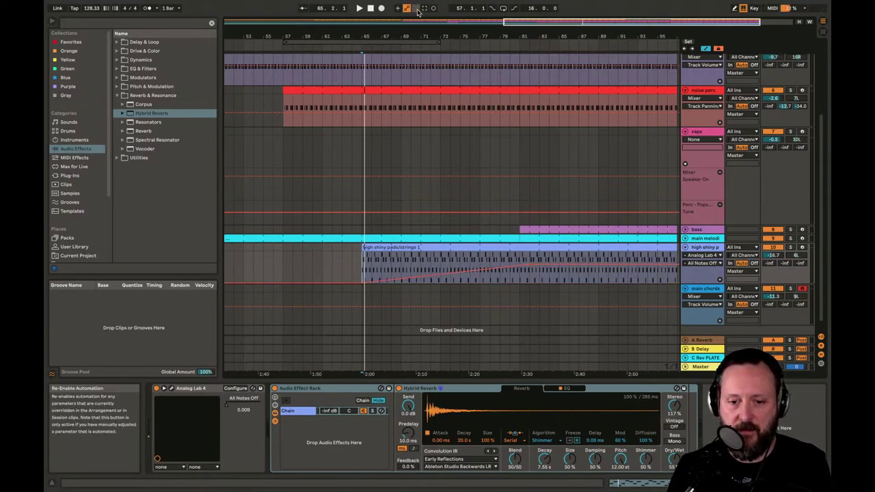
key(space)
key(space)
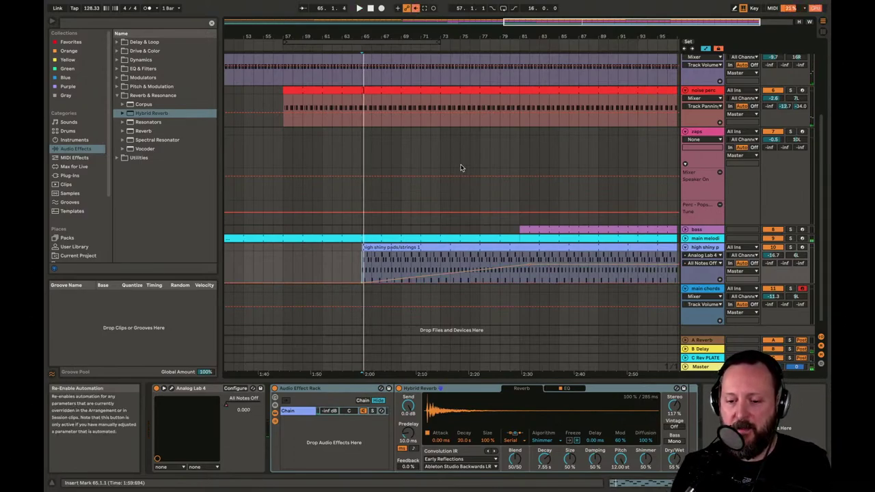
Delete the Audio Effect Rack containing the Hybrid Reverb from the high shiny pads track and replay from bar 65
click(340, 391)
key(Delete)
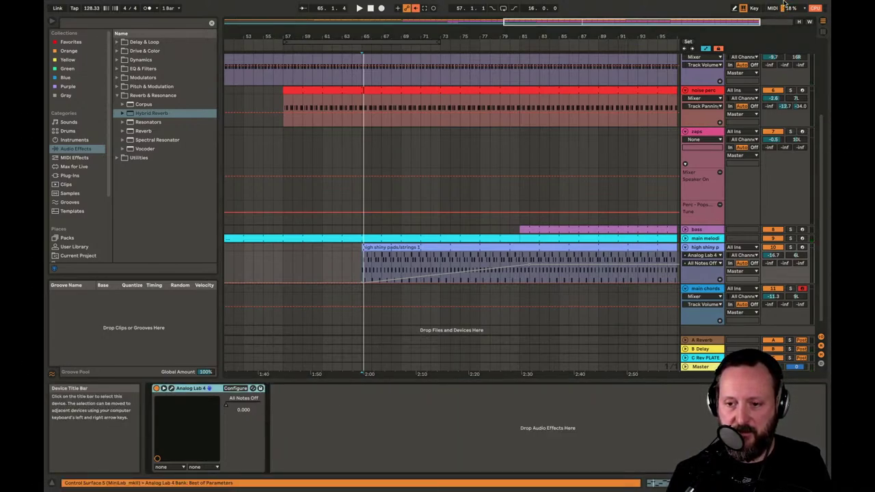
key(space)
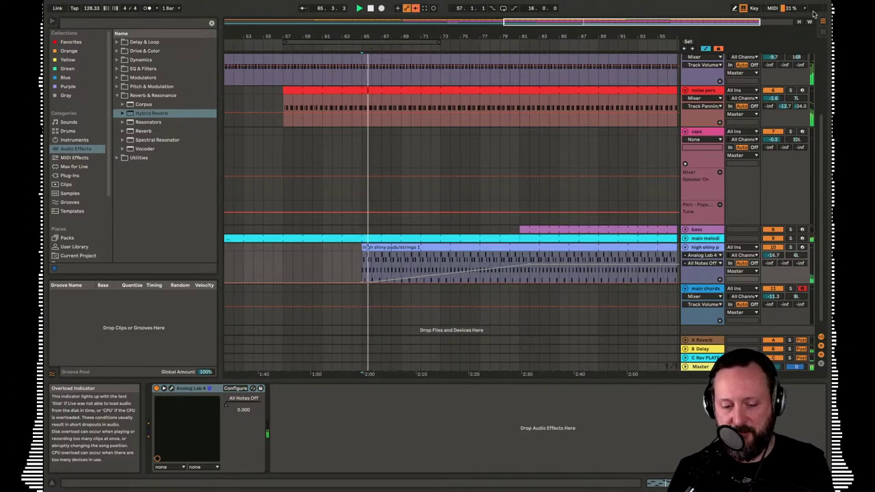
Add the standard Reverb effect after Analog Lab and set its Decay Time to 10.3 s during playback
double_click(145, 131)
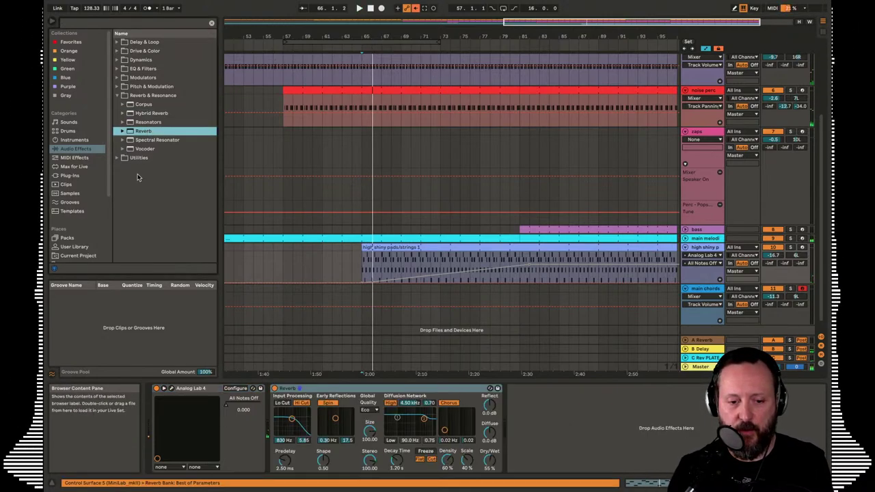
key(space)
drag(400, 460, 400, 431)
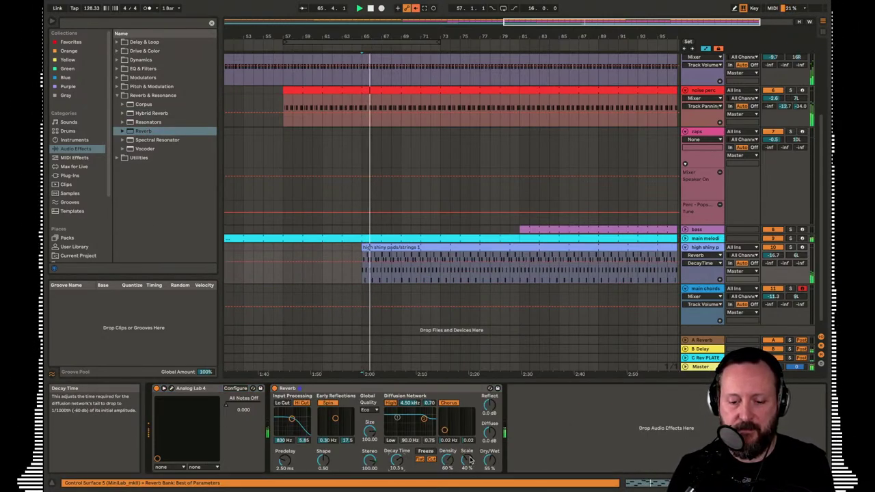
Group the Reverb into an Audio Effect Rack and show its chain list
click(396, 390)
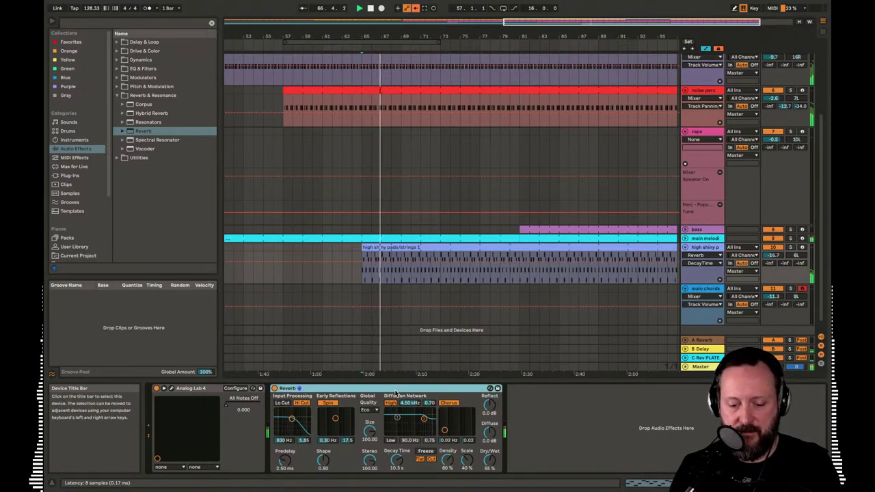
key(ctrl+g)
click(276, 413)
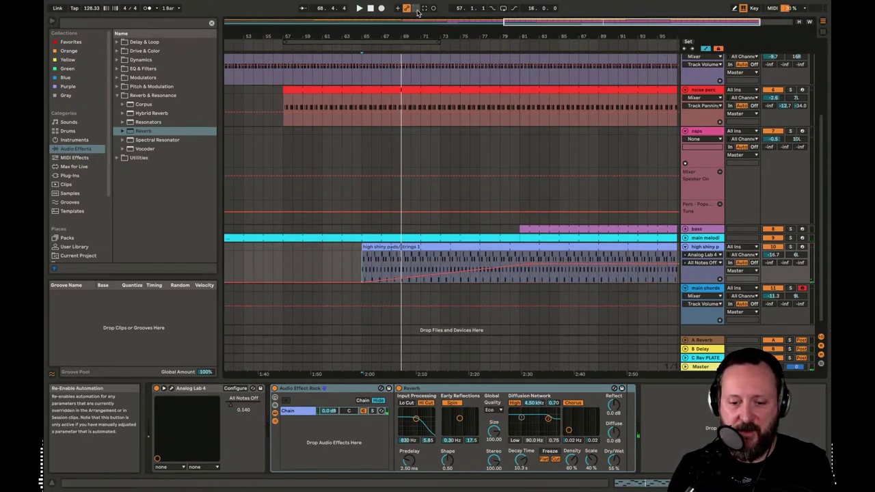
Replay the pads from bar 65 and delete the All Notes Off automation from Analog Lab
key(space)
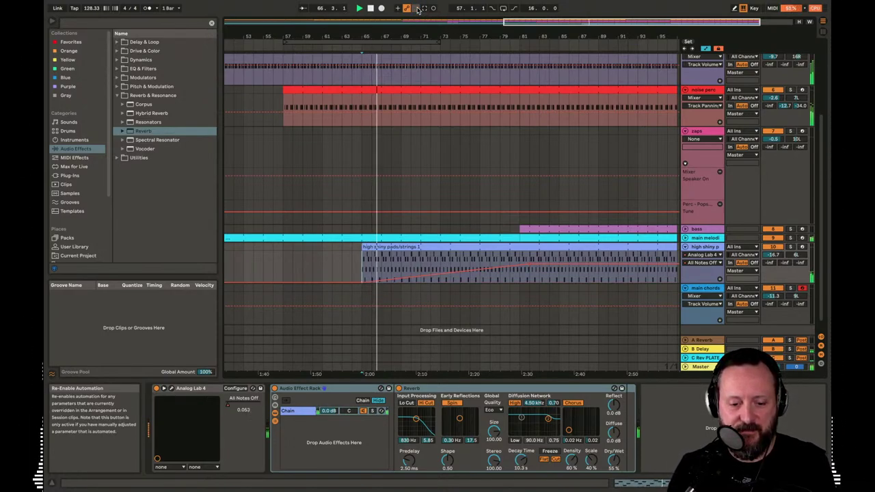
right_click(231, 407)
click(253, 438)
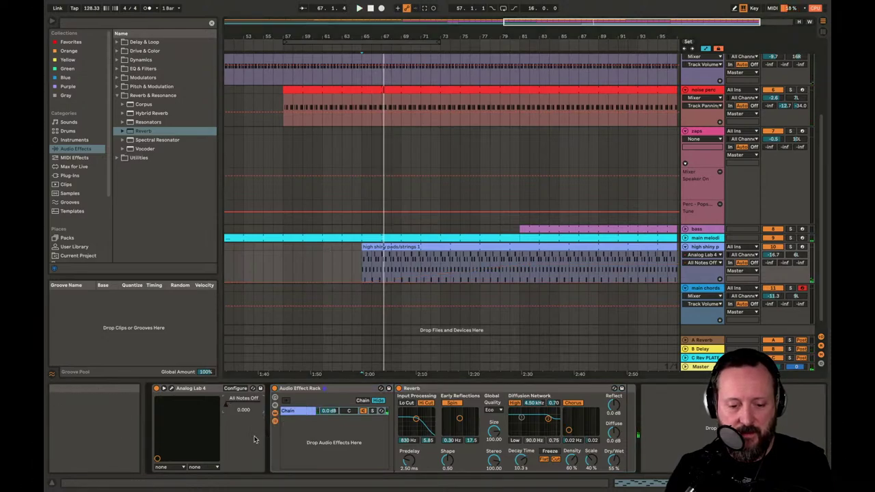
Try a short All Notes Off automation rise starting at bar 65 while playing, and lower its upper level
key(space)
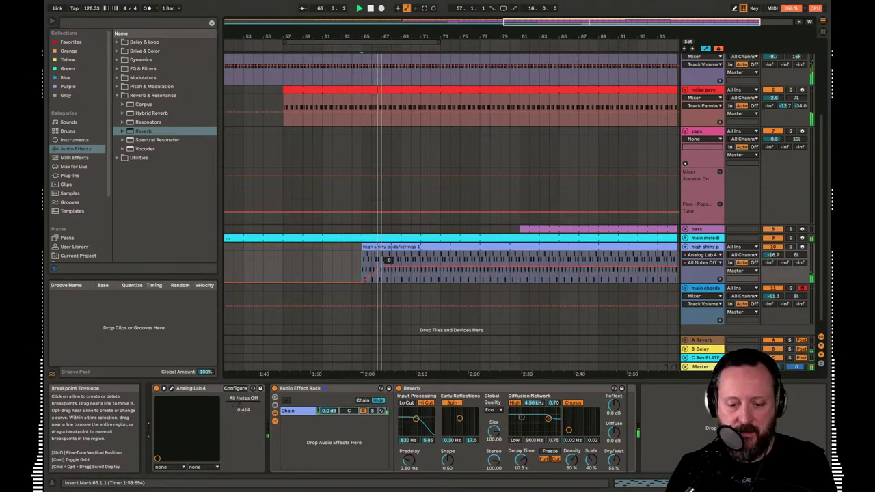
key(space)
drag(381, 275, 381, 278)
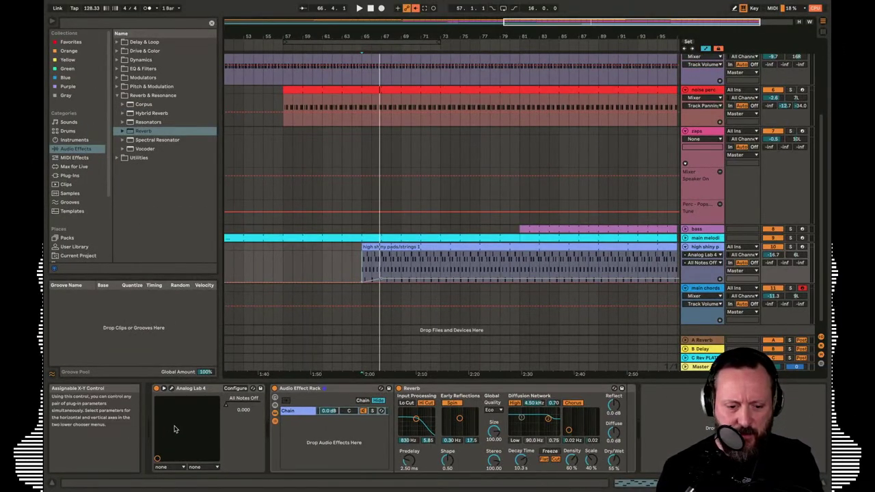
Delete the redrawn All Notes Off automation from Analog Lab
right_click(236, 406)
click(242, 410)
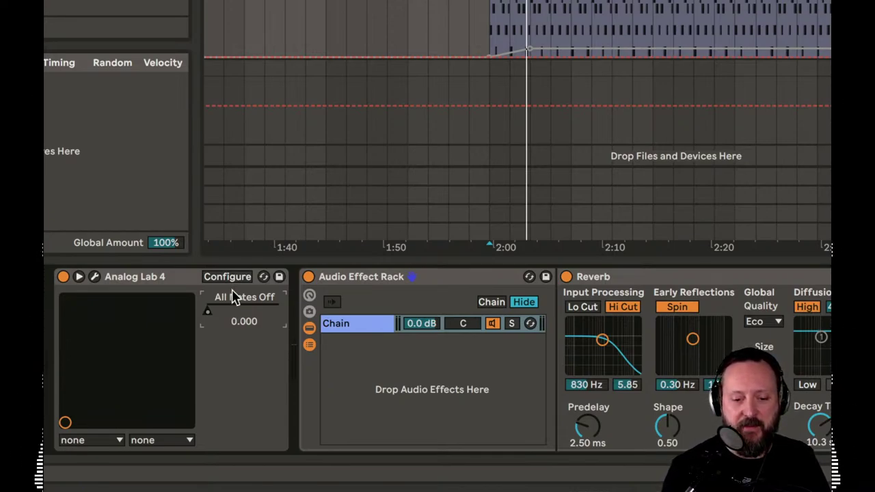
right_click(232, 313)
click(274, 387)
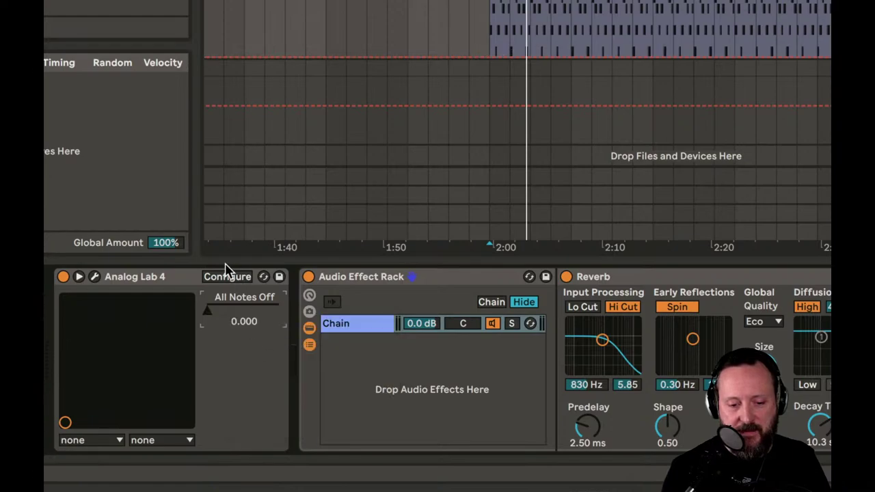
Remove All Notes Off from Analog Lab's configured parameters, leave Configure mode and close the plug-in window
key(alt+super+p)
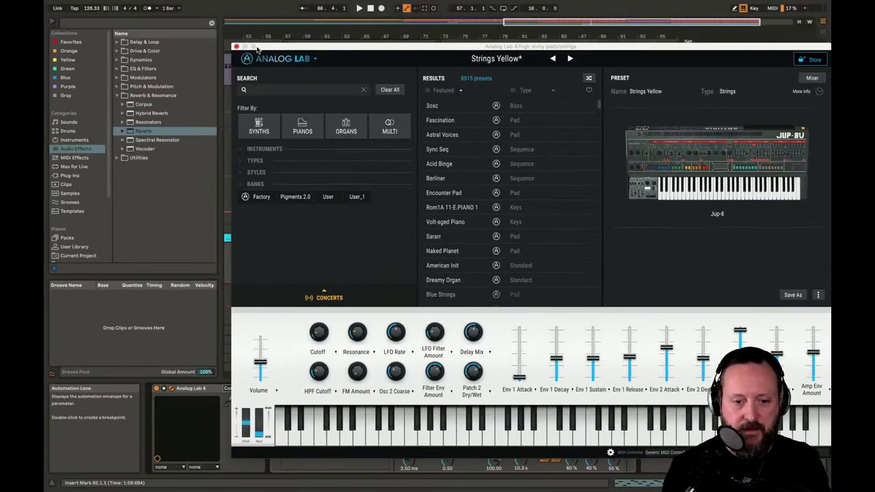
drag(257, 50, 527, 33)
key(Delete)
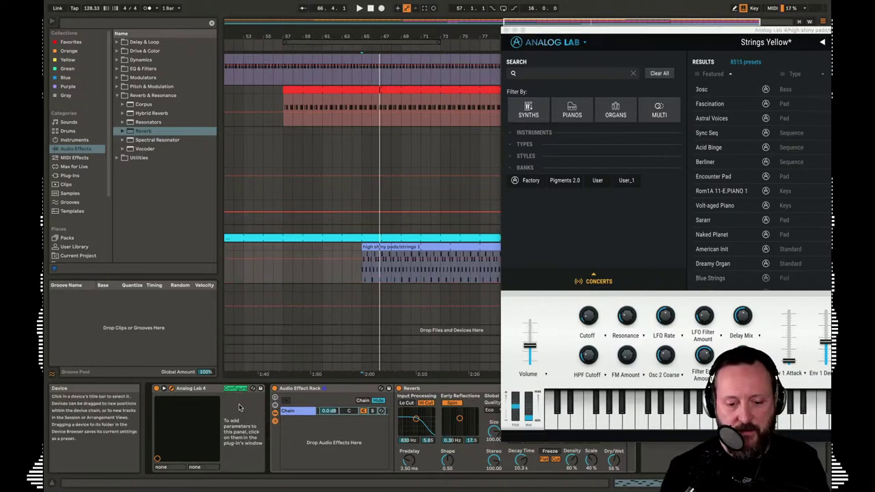
click(233, 388)
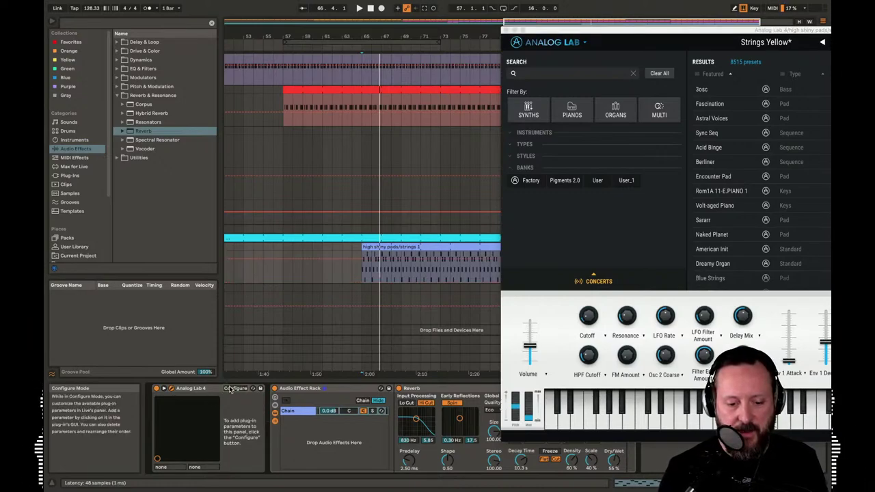
click(506, 31)
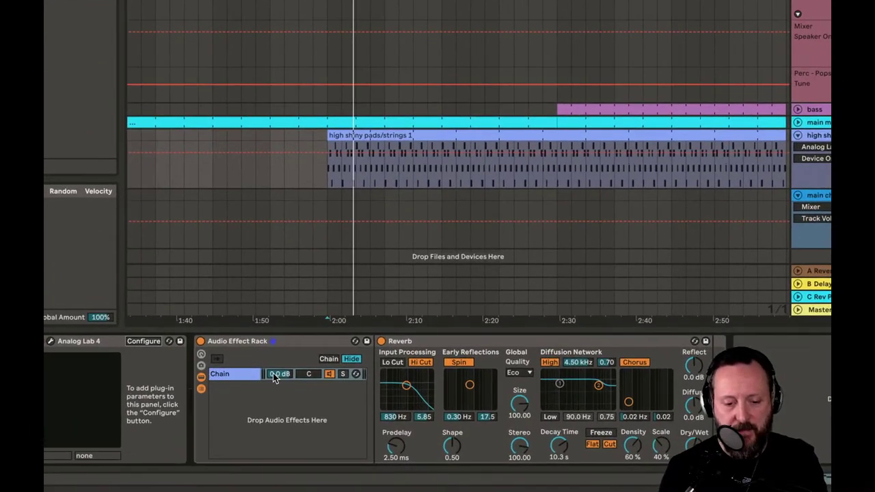
Automate the reverb rack's chain volume from -inf dB at bar 65 to 0 dB at bar 81, with an intermediate point at about -8.0 dB
click(275, 375)
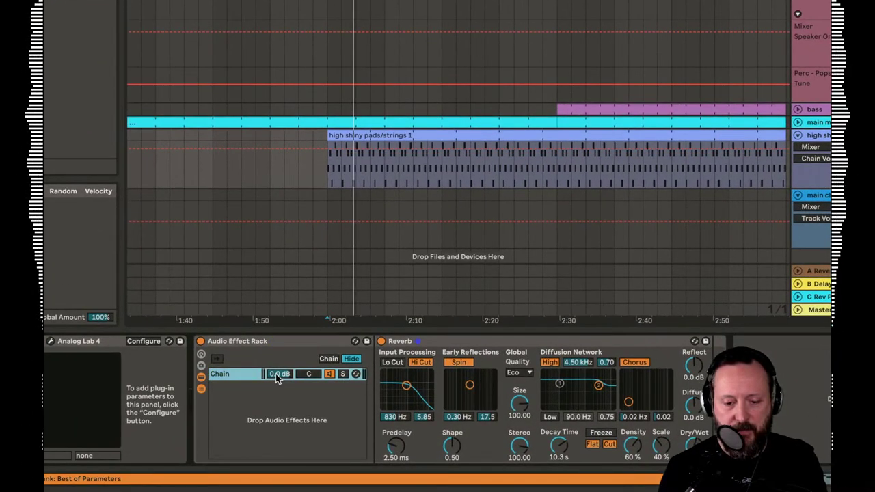
drag(334, 151, 328, 186)
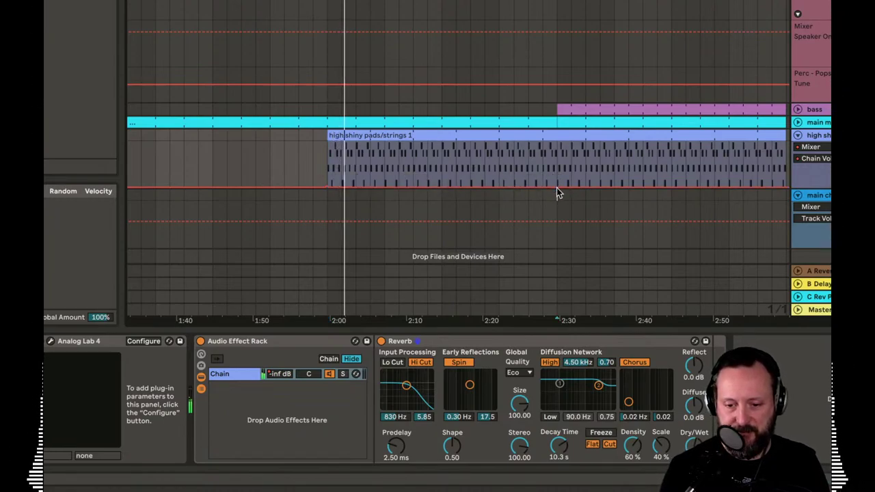
drag(556, 186, 559, 152)
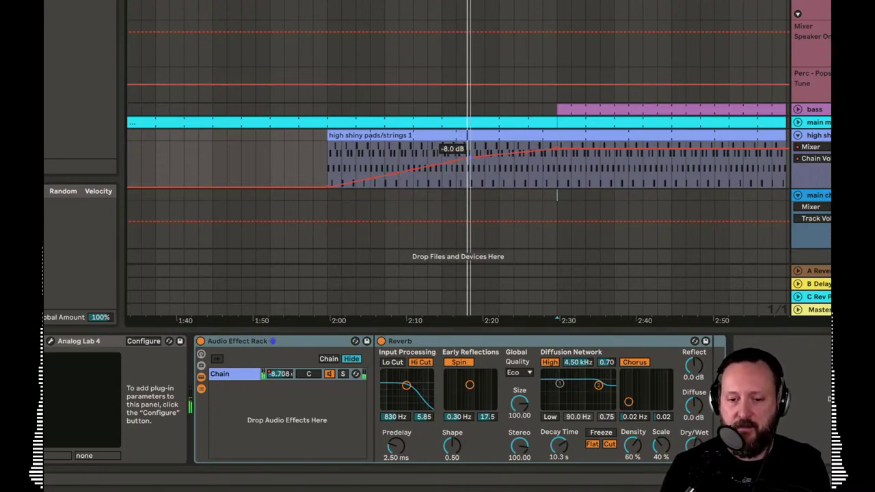
scroll(471, 161, right, 3)
scroll(471, 161, up, 1)
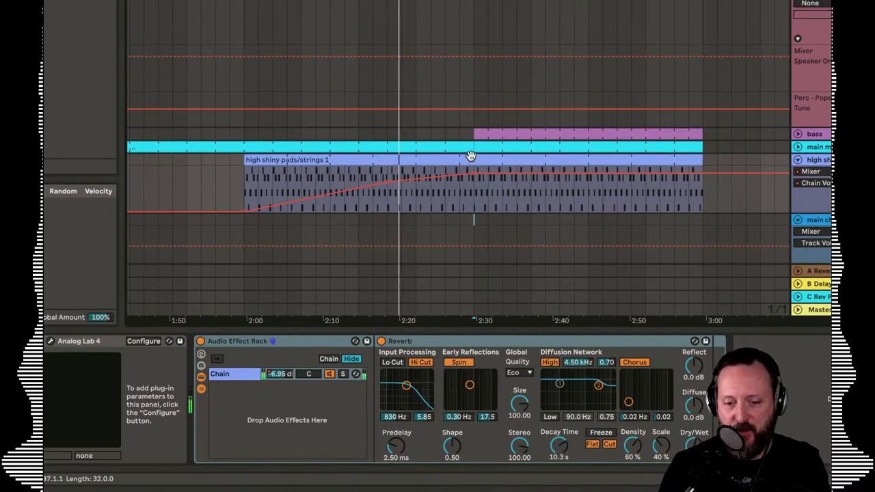
scroll(471, 157, down, 2)
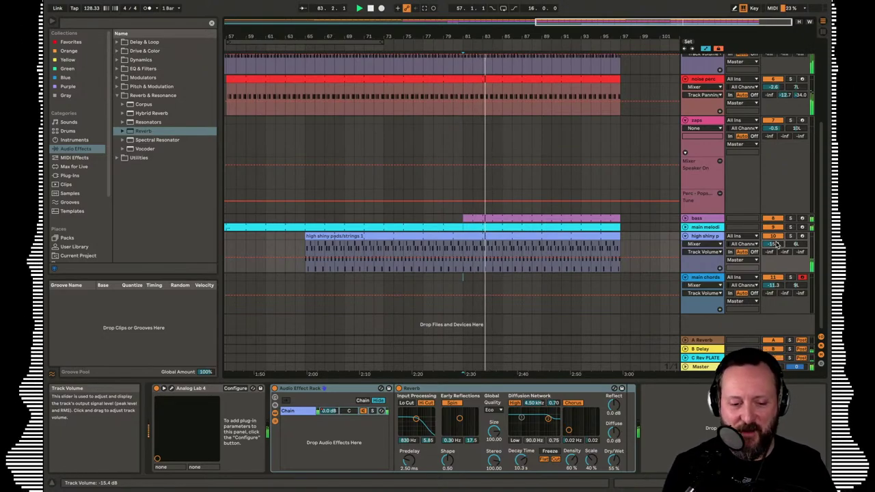
Add P1 Cutoff to Analog Lab's configured parameters on the high shiny pads track and close the plug-in window
click(171, 389)
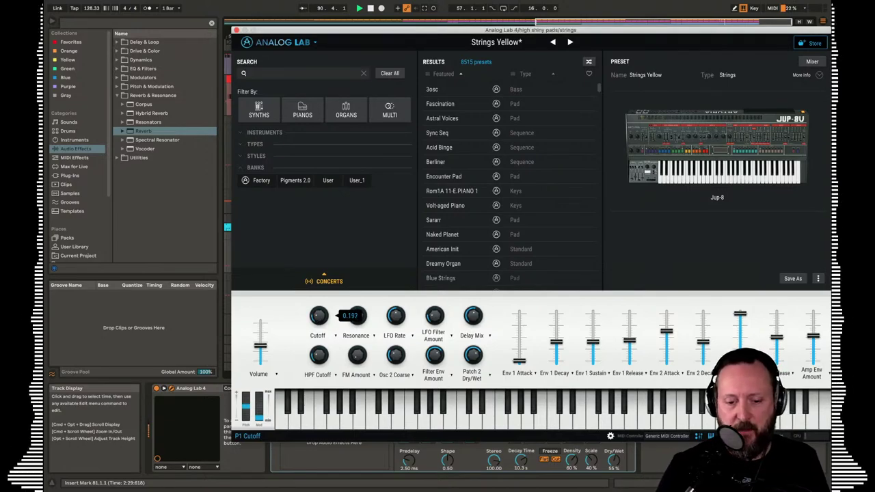
click(237, 30)
click(228, 388)
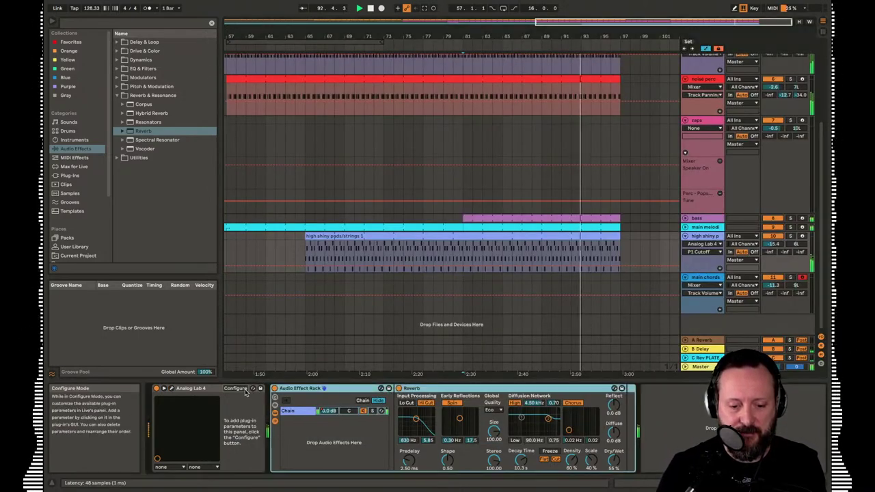
click(319, 315)
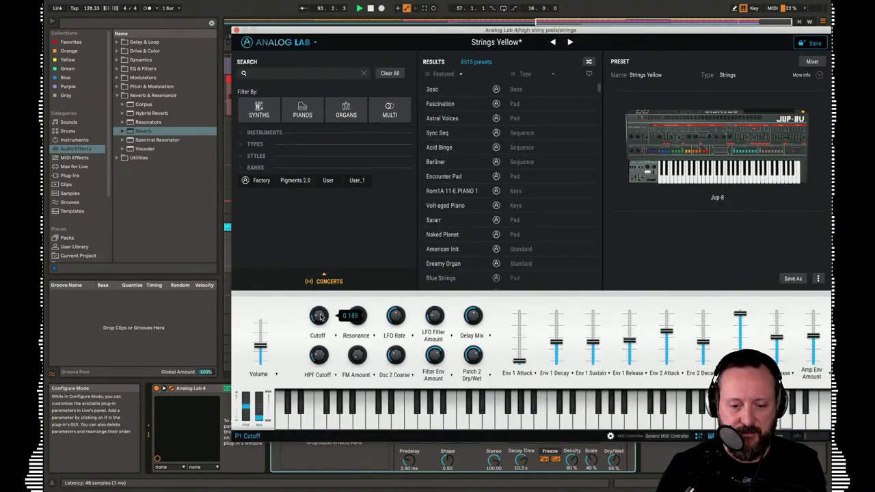
click(237, 30)
Lengthen the high shiny pads clip to bar 107 and automate P1 Cutoff rising from around bar 65 to about bar 101
click(313, 266)
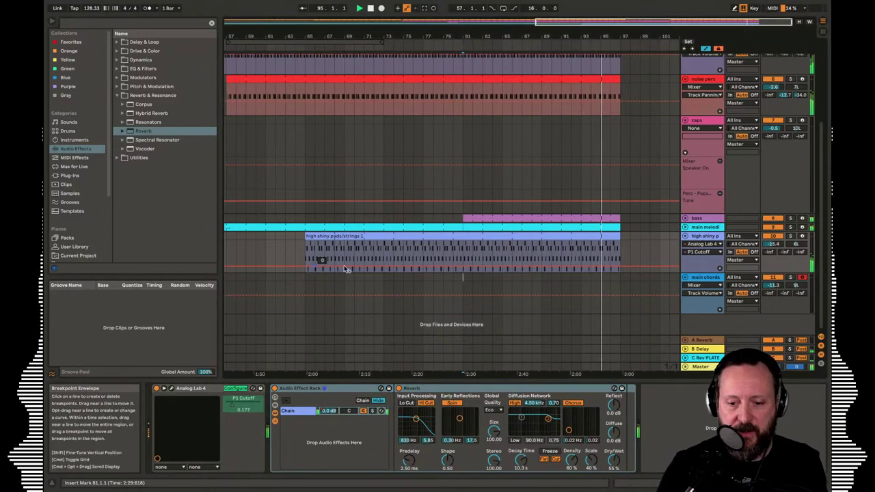
drag(618, 266, 719, 241)
scroll(387, 236, right, 3)
drag(534, 259, 540, 255)
Lengthen the main melodic clip to bar 110, the bass to bar 111 and the noise perc to bar 107
drag(501, 227, 630, 227)
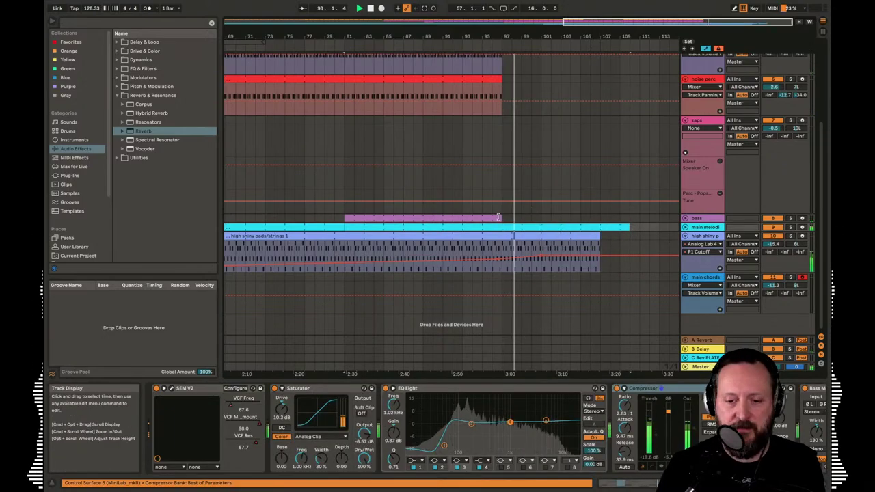
drag(501, 218, 639, 218)
drag(518, 80, 600, 81)
scroll(604, 92, up, 3)
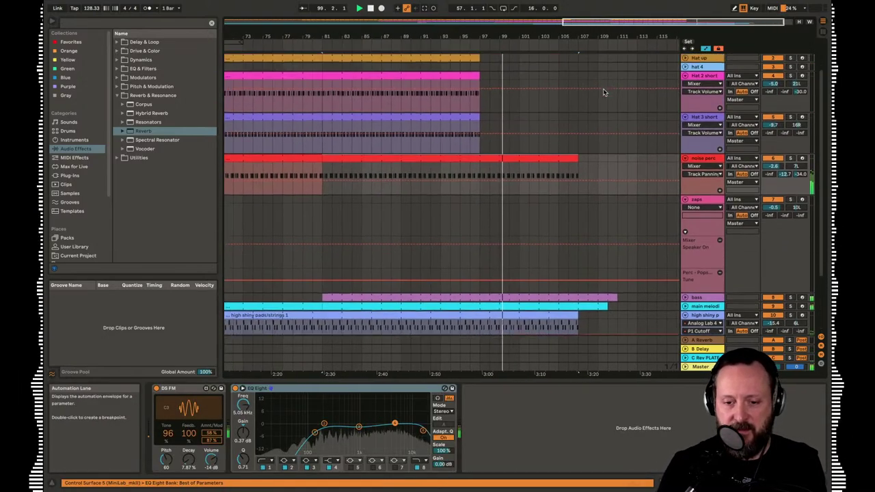
Lengthen Hat 3 short to bar 109, noise perc to 112, Hat 2 short to 114, Hat up to 120 and Kick to 117
drag(472, 150, 592, 152)
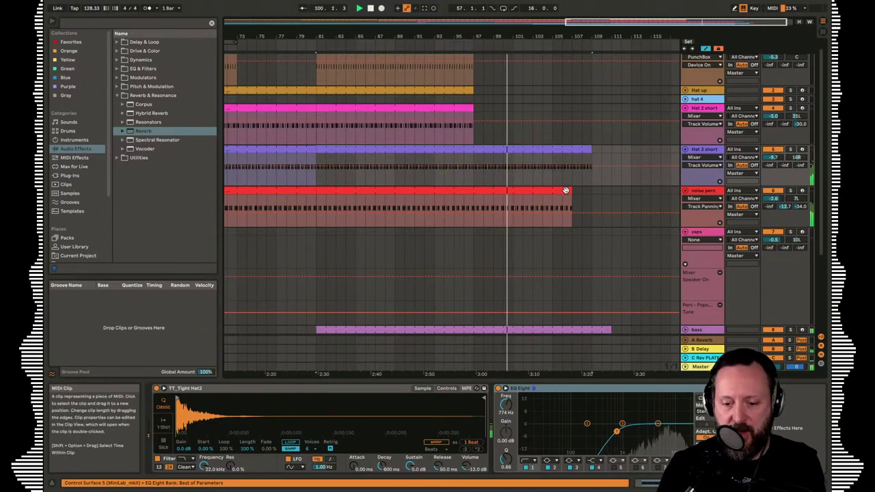
drag(571, 186, 620, 190)
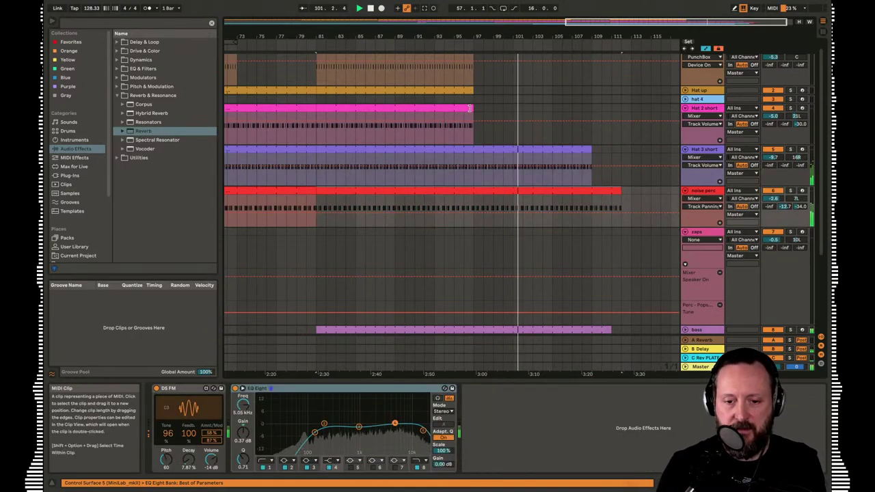
drag(471, 107, 640, 108)
drag(473, 90, 679, 90)
scroll(700, 100, up, 2)
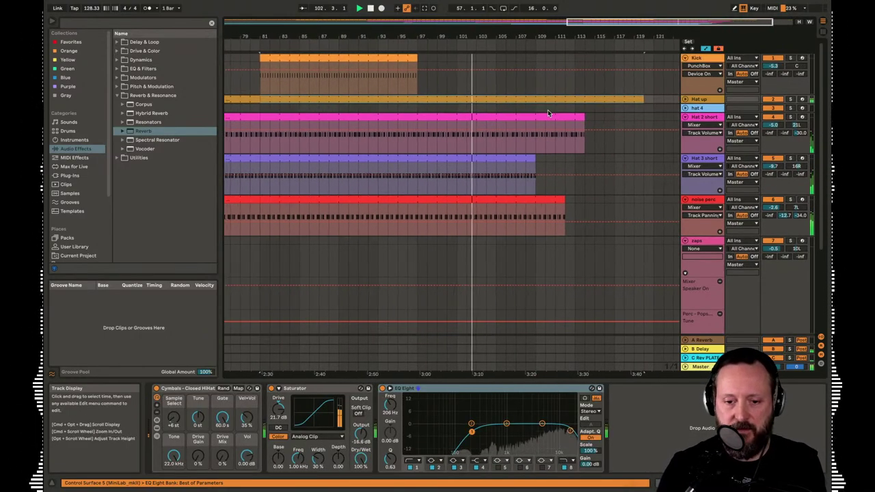
drag(406, 59, 600, 58)
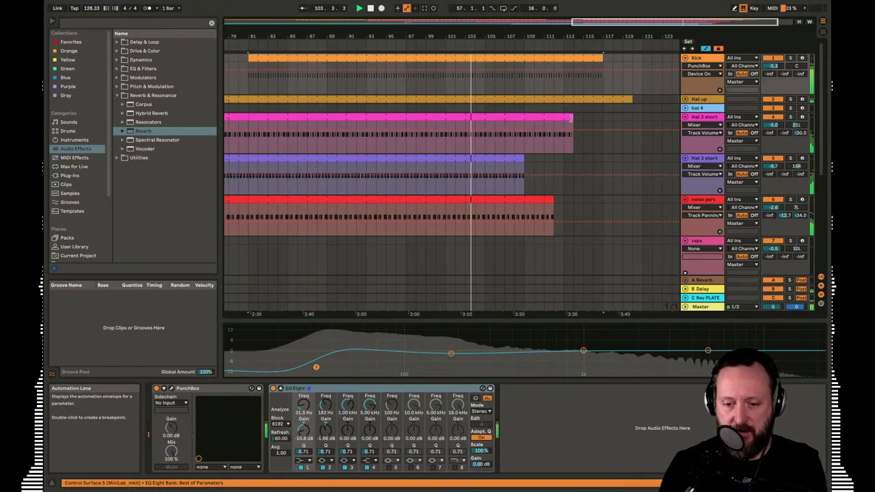
Lengthen the Hat 2 short and noise perc clips to bar 119 and the Hat 3 short clip to bar 117
drag(573, 117, 622, 117)
drag(519, 158, 603, 159)
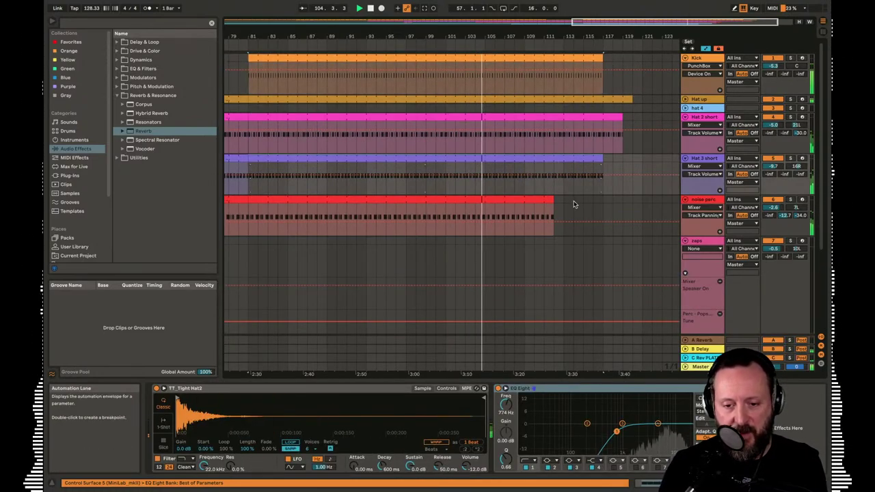
drag(554, 200, 622, 201)
scroll(623, 205, down, 3)
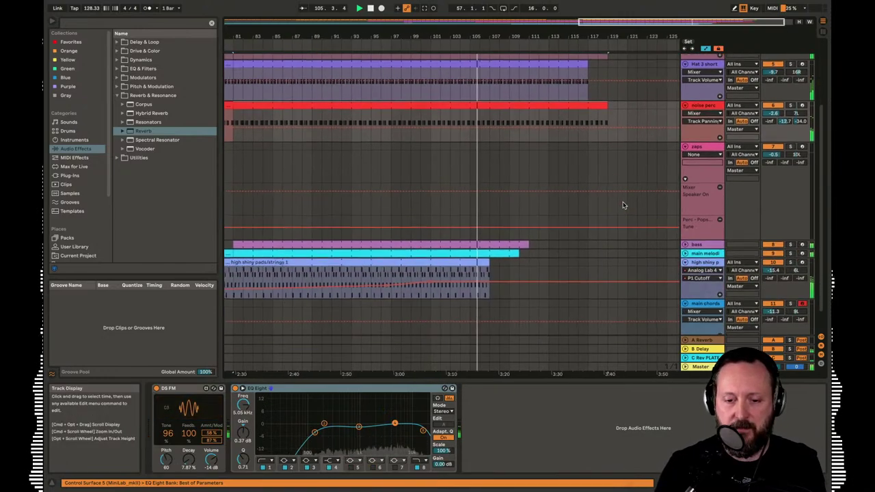
Lengthen the pads to bar 116, main melodic to 120 and bass to 119, with P1 Cutoff falling towards bar 116
drag(474, 236, 564, 236)
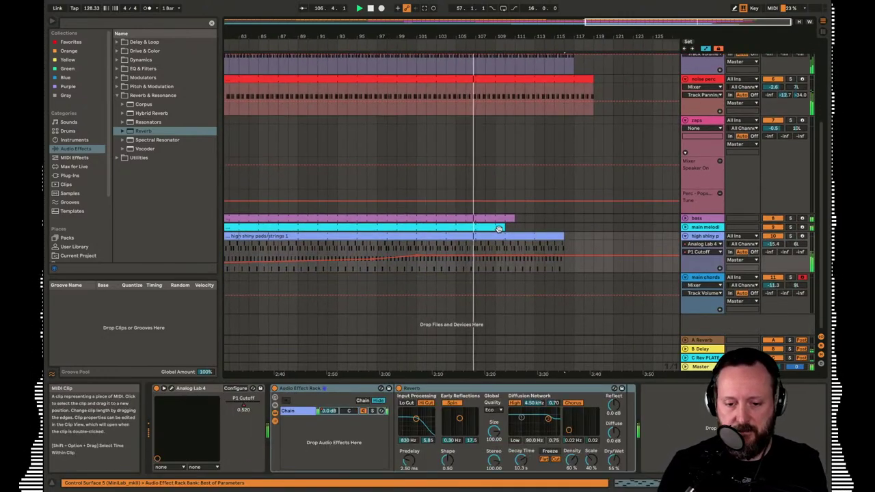
drag(503, 227, 602, 227)
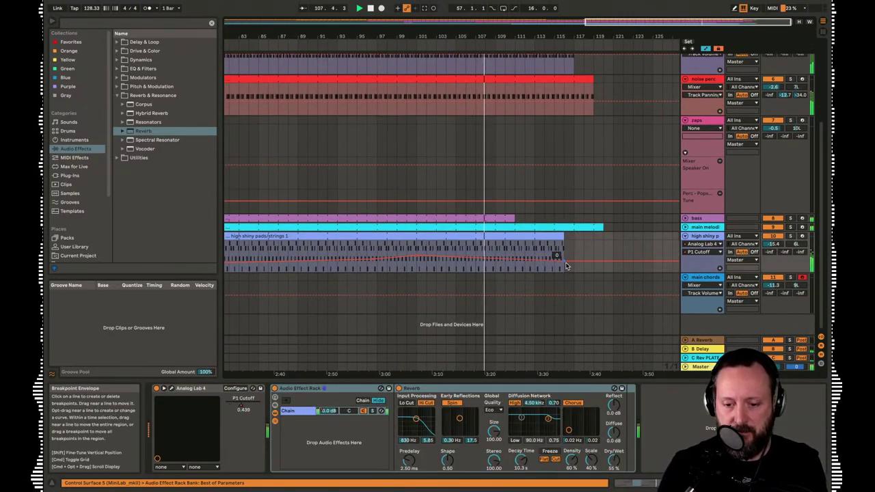
drag(514, 219, 593, 218)
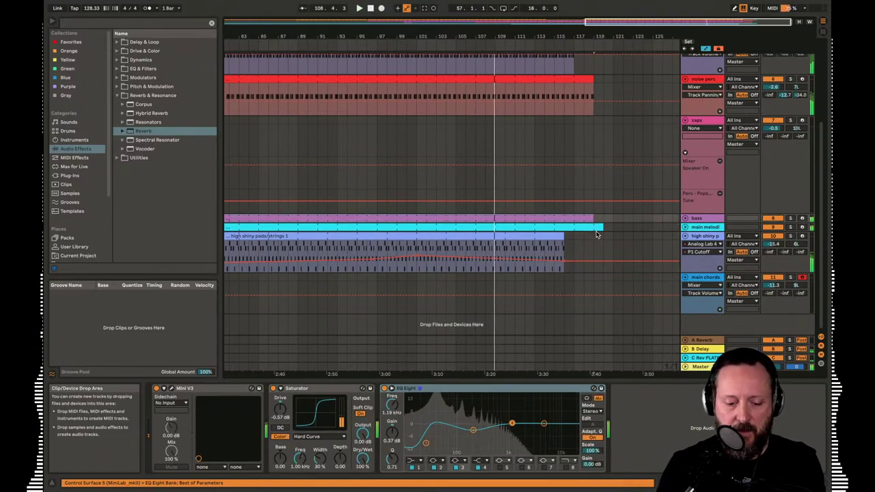
Launch the hat 4 clip in Session View over the arrangement, set its track volume to -5.3 dB and stop playback
key(Tab)
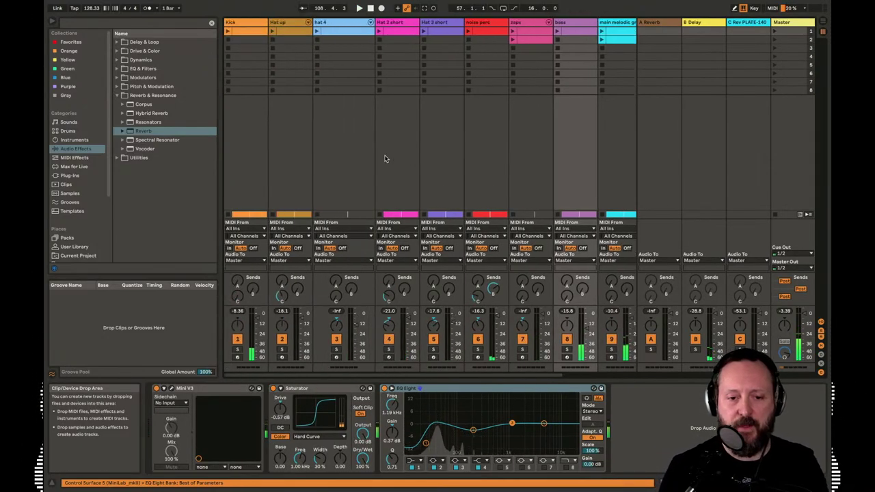
click(317, 32)
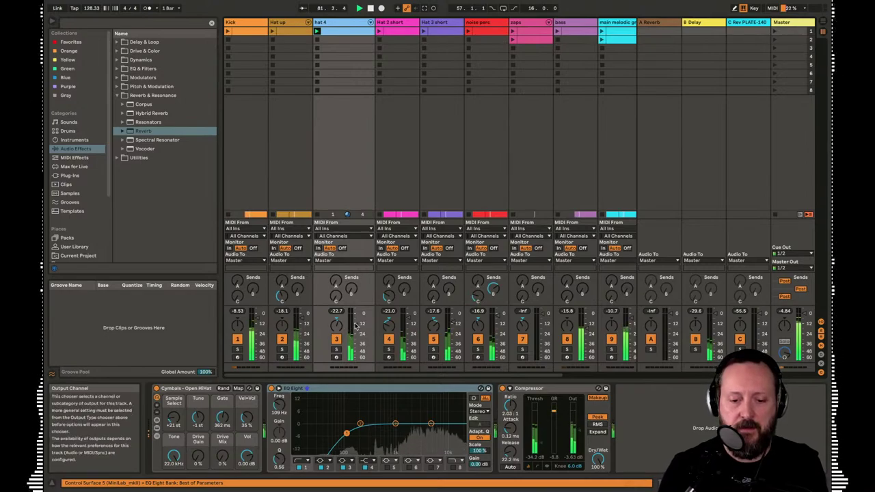
drag(356, 325, 357, 320)
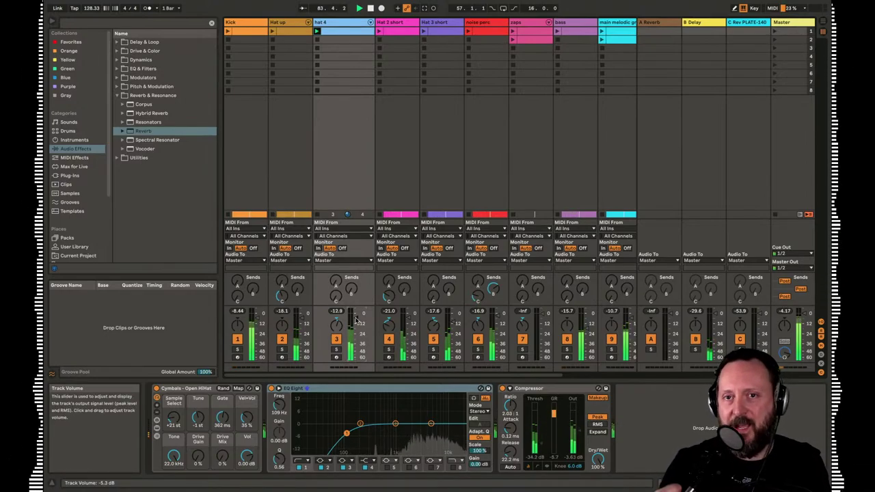
key(space)
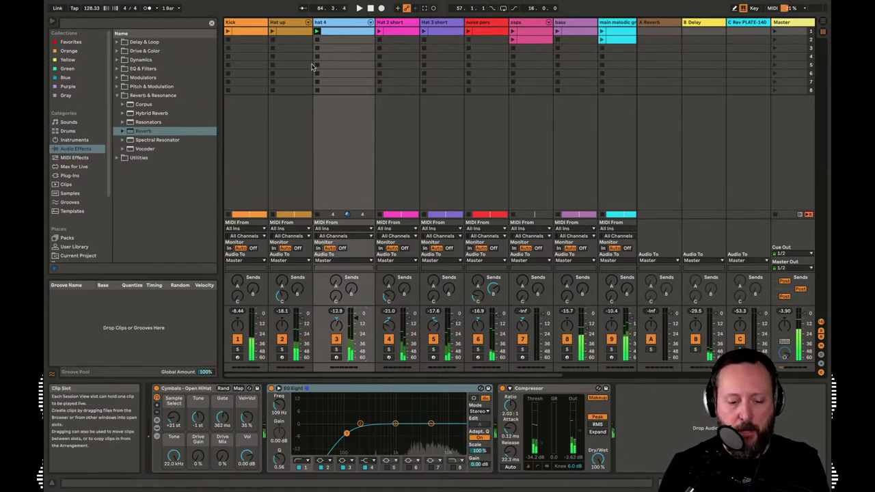
Return hat 4 to arrangement playback and unfold its track in Arrangement View
key(Tab)
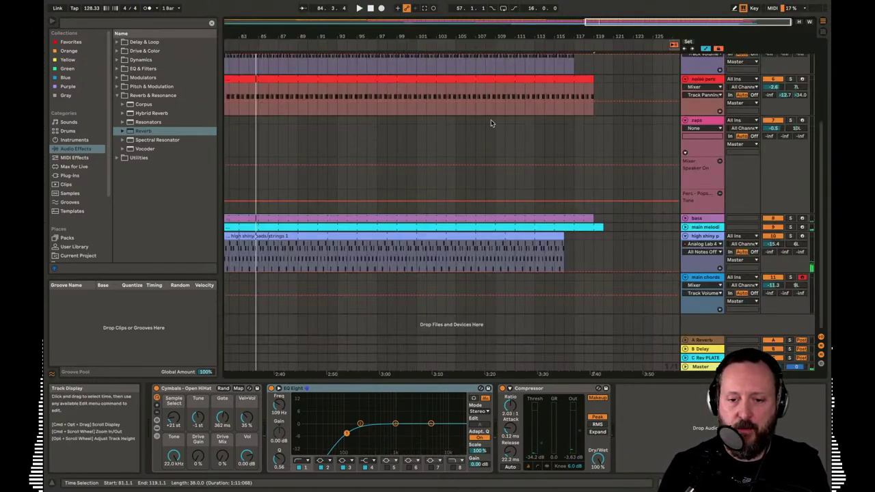
drag(471, 20, 574, 37)
scroll(625, 115, up, 5)
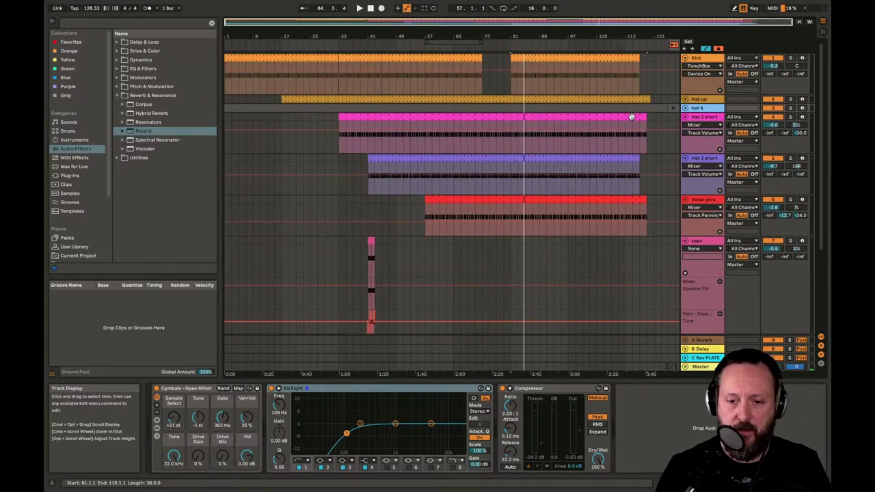
key(Tab)
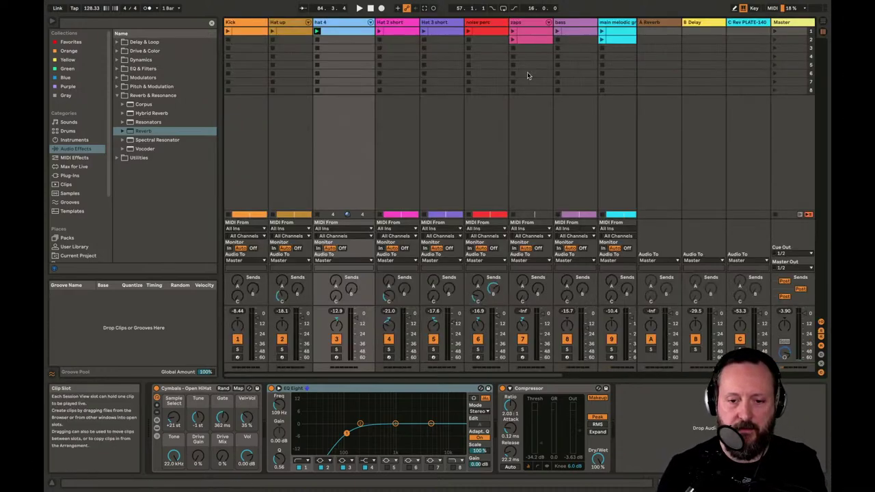
key(Tab)
scroll(508, 109, up, 2)
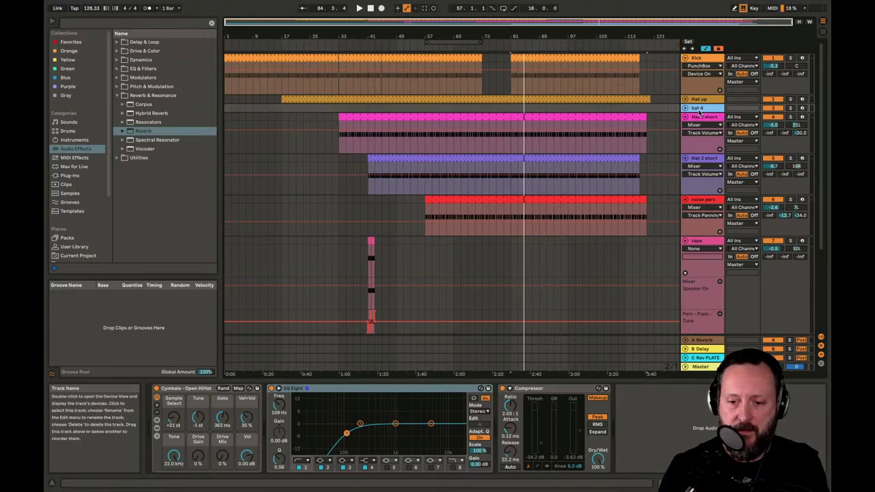
click(685, 108)
Place the hat 4 session clip at bar 97 of the arrangement, lengthen it to bar 119 and start playback
key(Tab)
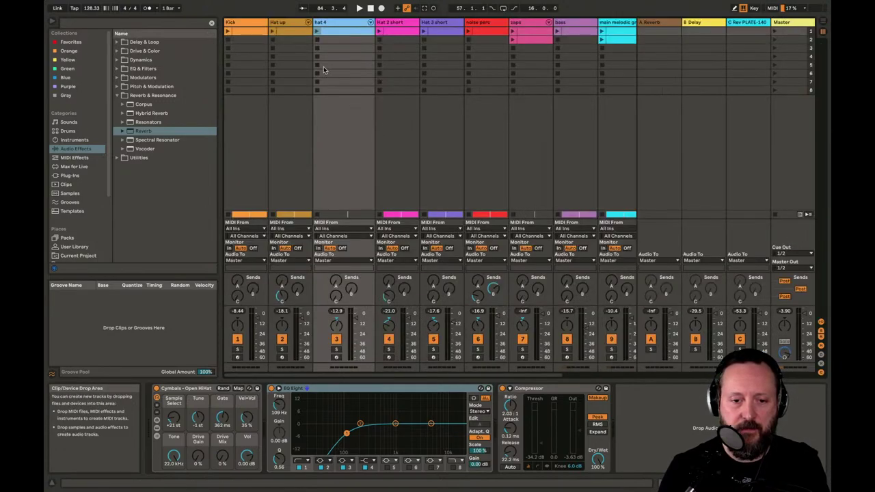
key(Tab)
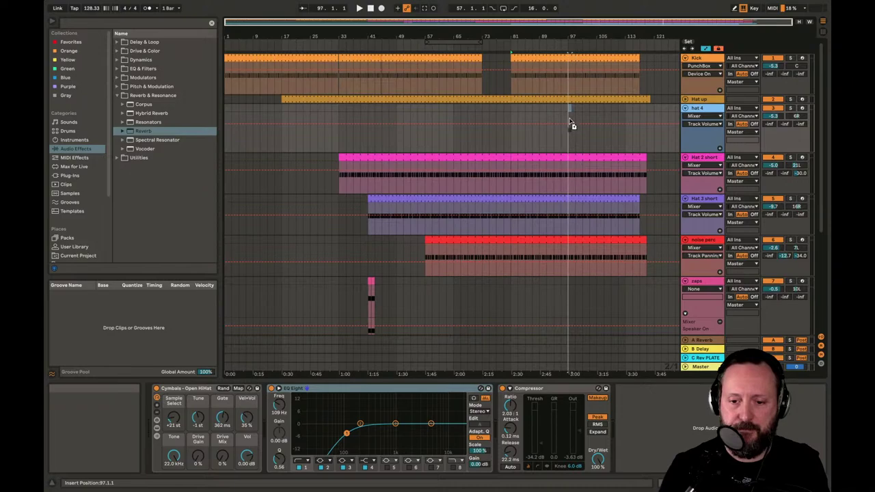
drag(569, 121, 646, 109)
key(space)
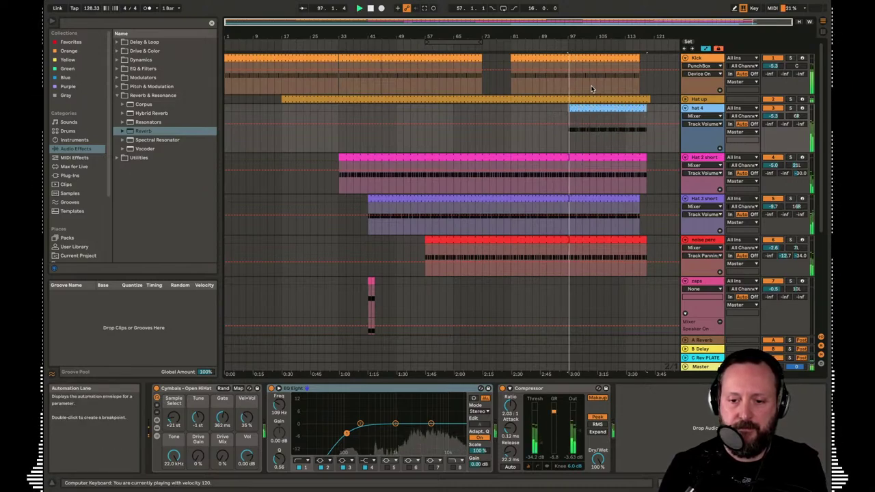
Unfold the main melodic track and automate SEM V2's VCF Res falling from about bar 104 to 0.46 % near bar 119
scroll(566, 154, down, 3)
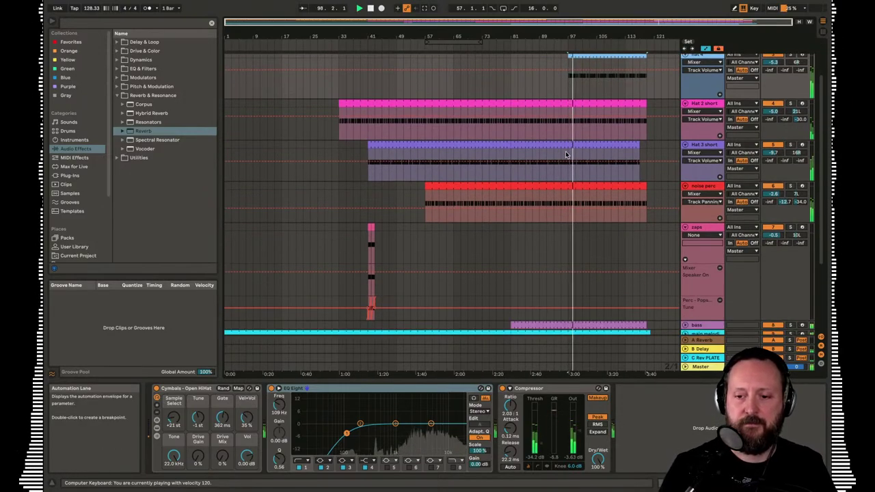
scroll(565, 155, down, 6)
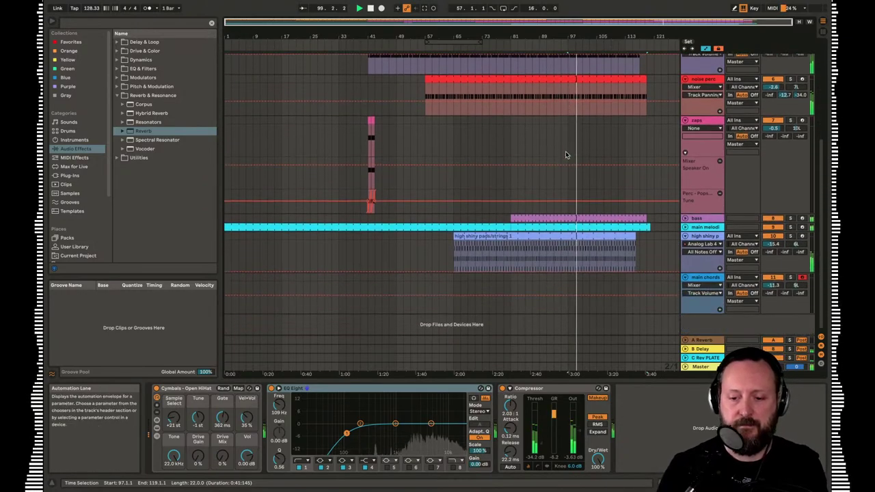
scroll(565, 154, up, 3)
scroll(566, 154, down, 3)
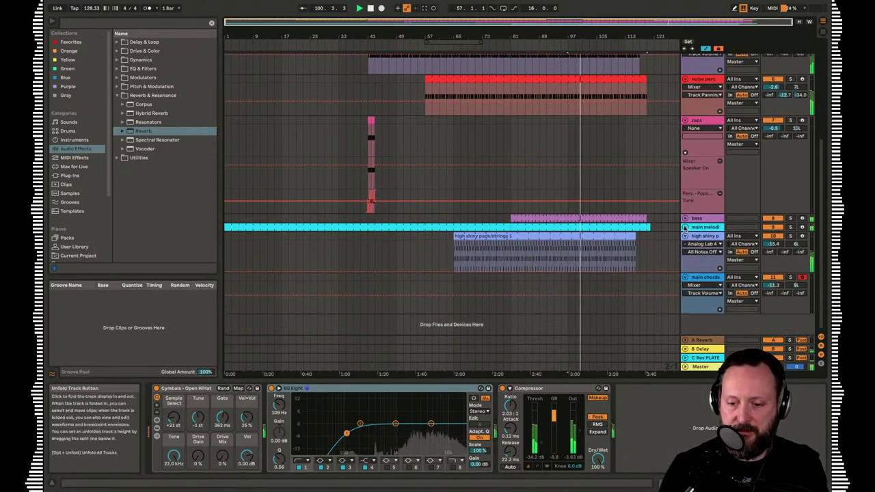
click(685, 226)
scroll(685, 225, down, 4)
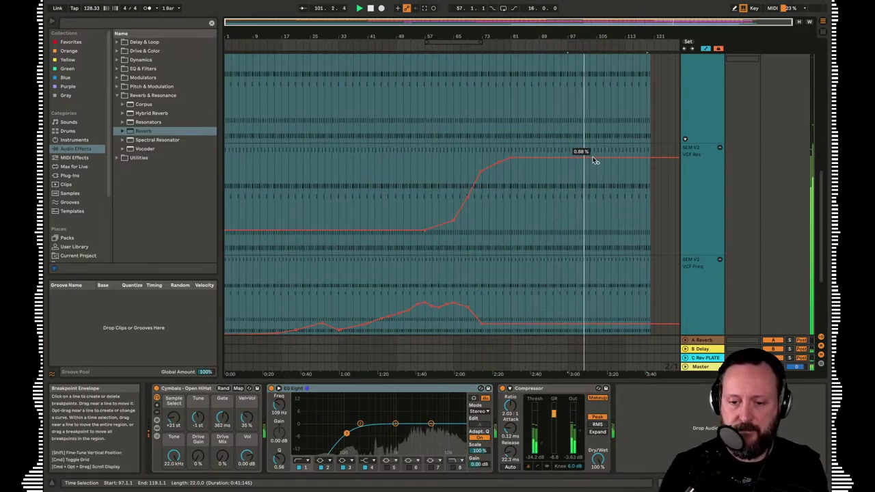
drag(595, 160, 645, 199)
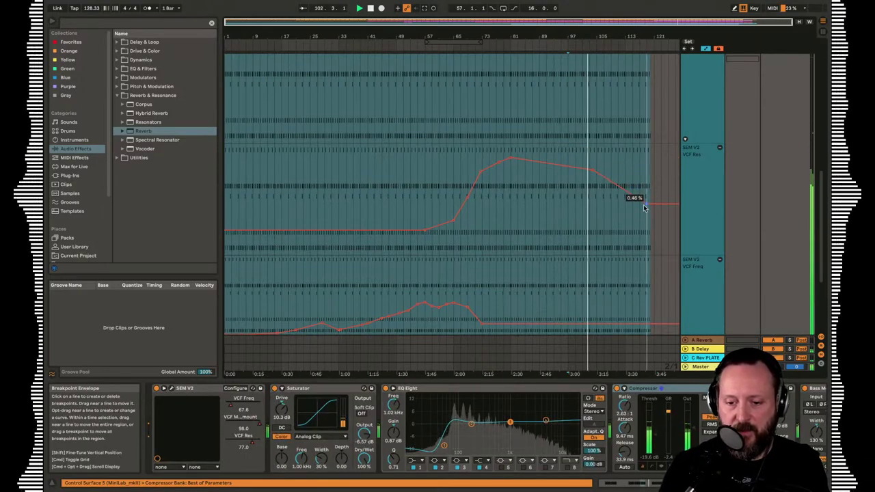
Automate VCF Freq rising from bar 73 through 0.29 Hz near bar 107 to bar 119, and lower the last VCF Res point to 0.41 %
scroll(614, 273, down, 1)
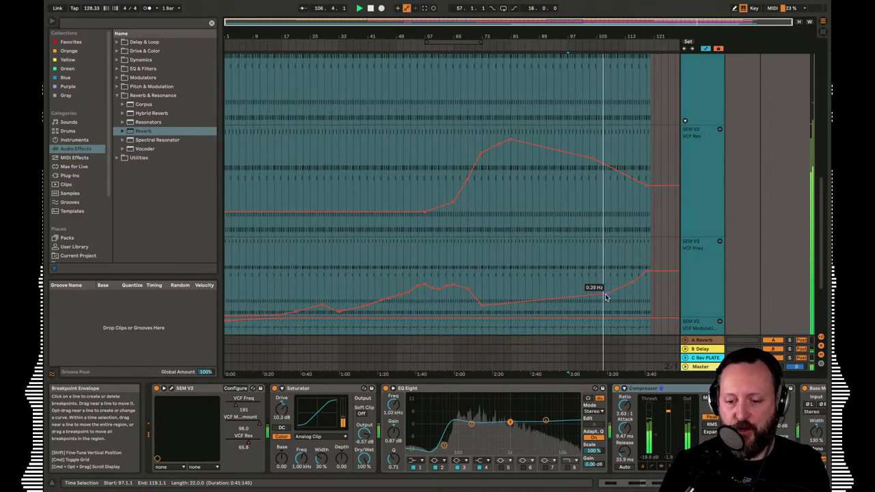
scroll(605, 291, down, 1)
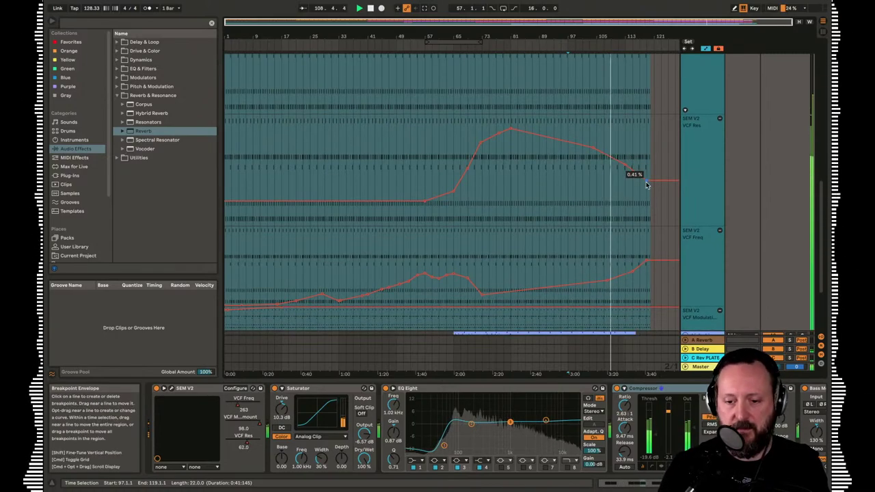
Lengthen the high shiny pads clip to about bar 121
scroll(646, 184, down, 4)
scroll(629, 290, down, 5)
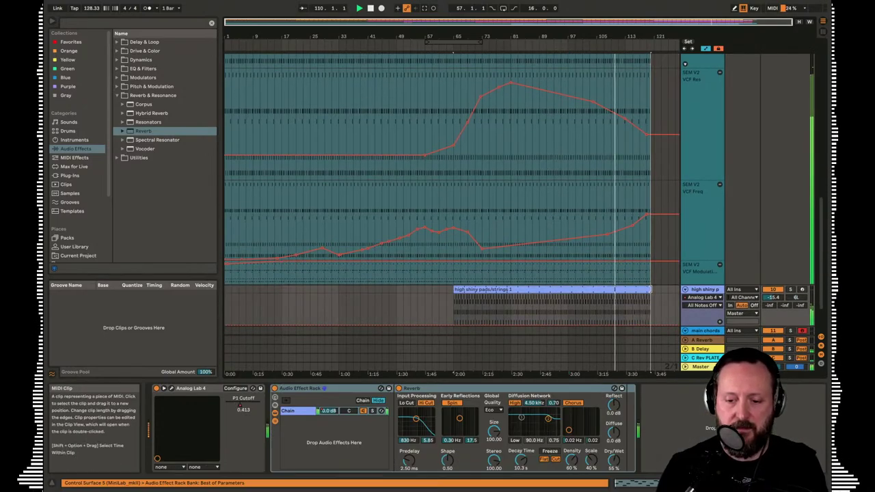
click(651, 293)
scroll(621, 244, up, 15)
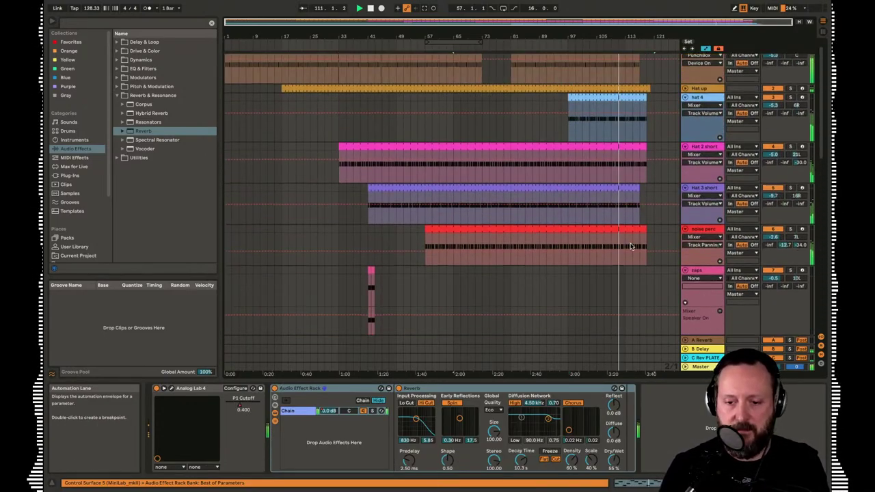
Trim the kick clip to bar 113 and lengthen Hat up to about bar 124, hat 4 and Hat 2 short to 125, Hat 3 short to 127
click(637, 56)
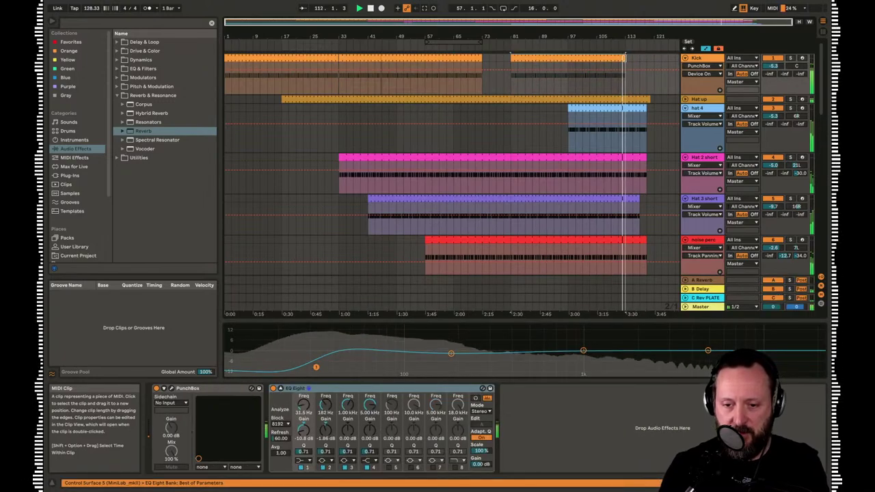
drag(647, 100, 664, 100)
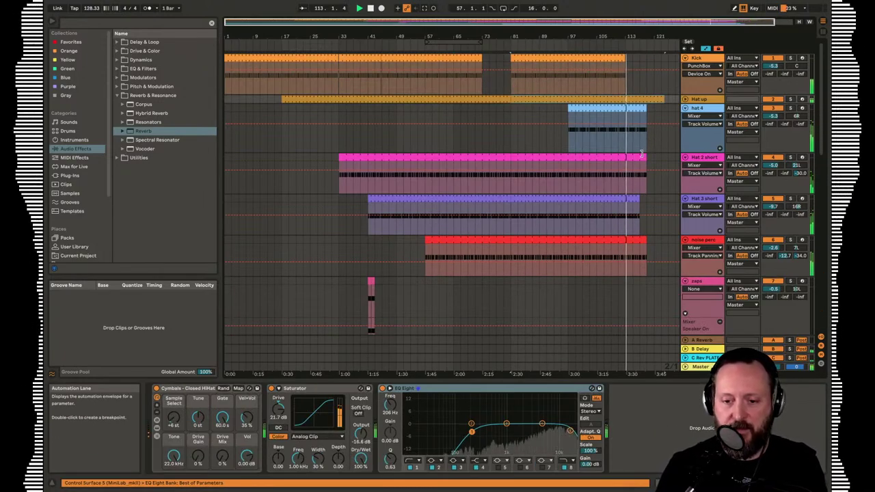
drag(646, 157, 668, 158)
scroll(582, 171, down, 1)
scroll(581, 171, right, 1)
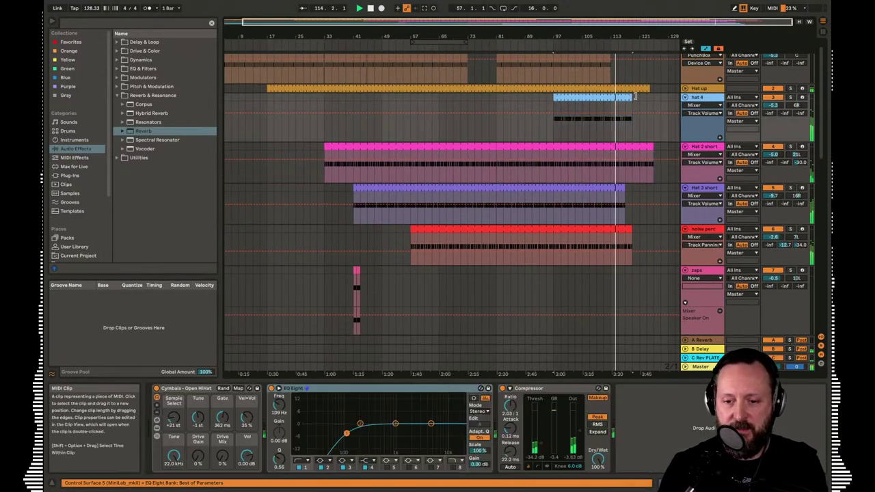
drag(632, 99, 652, 99)
drag(620, 187, 653, 188)
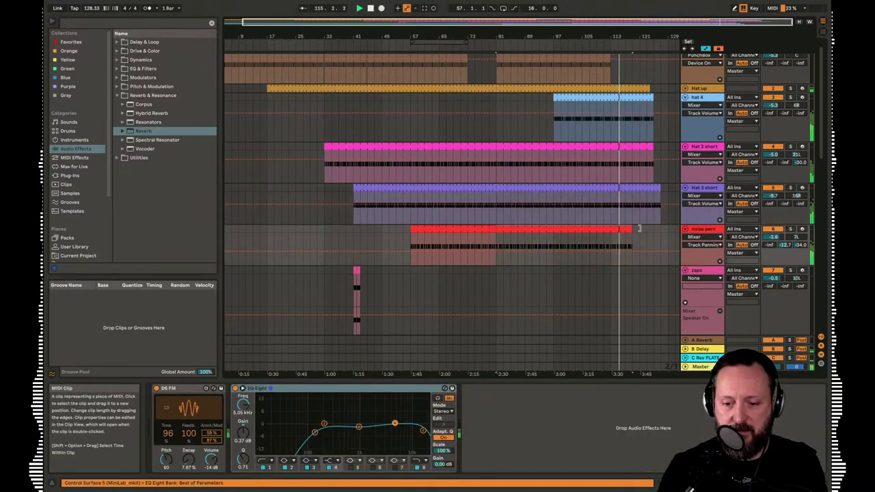
Lengthen the bass clip to about bar 127 and the main melodic clip to about bar 133
scroll(620, 219, down, 5)
drag(621, 219, 663, 236)
Automate SEM V2's VCF Res rising from about bar 119 to bar 123, and VCF Freq climbing to 0.96 Hz near bar 131
scroll(664, 237, down, 5)
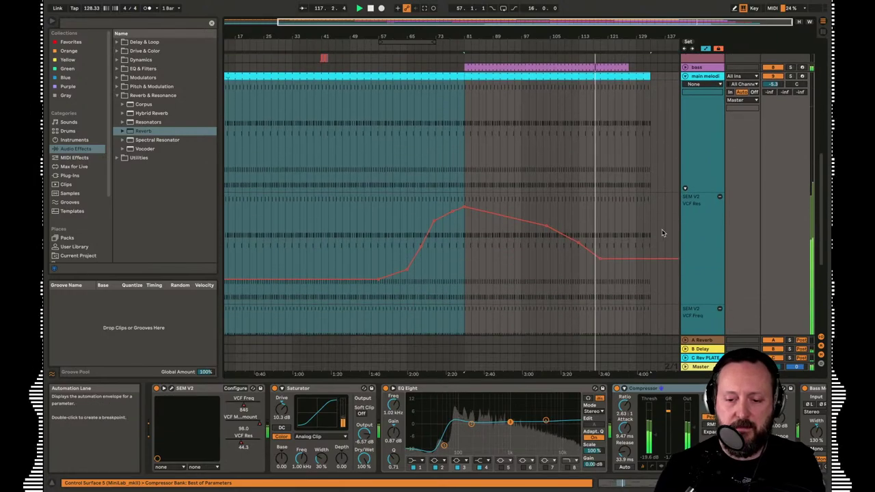
drag(617, 258, 614, 221)
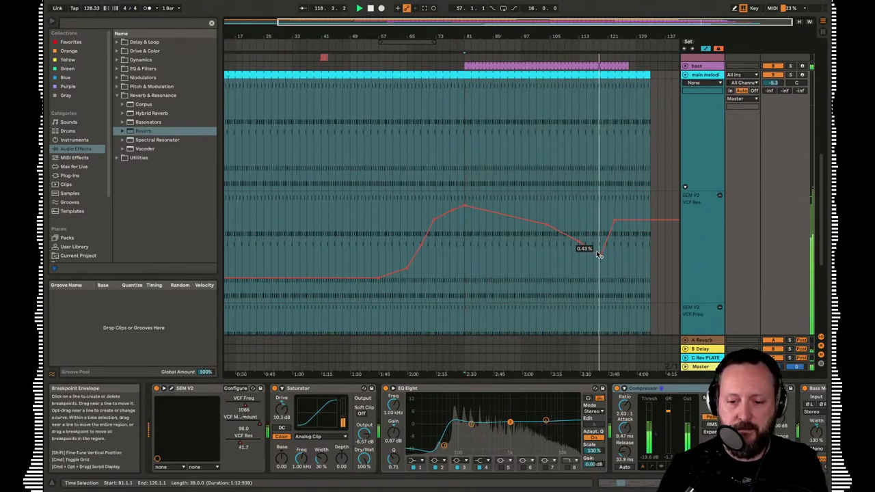
scroll(599, 238, down, 4)
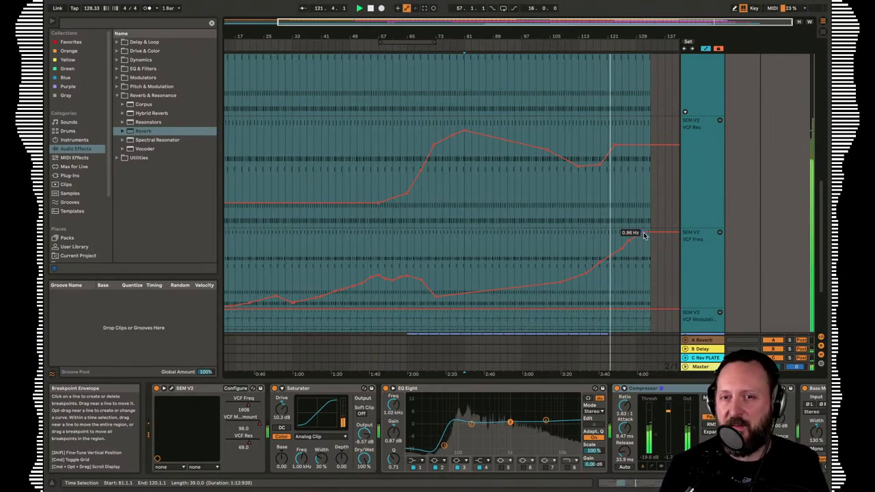
Lengthen the high shiny pads and Hat 3 short clips to about bar 133, and the Hat 2 short and bass clips to about bar 131
scroll(643, 157, down, 5)
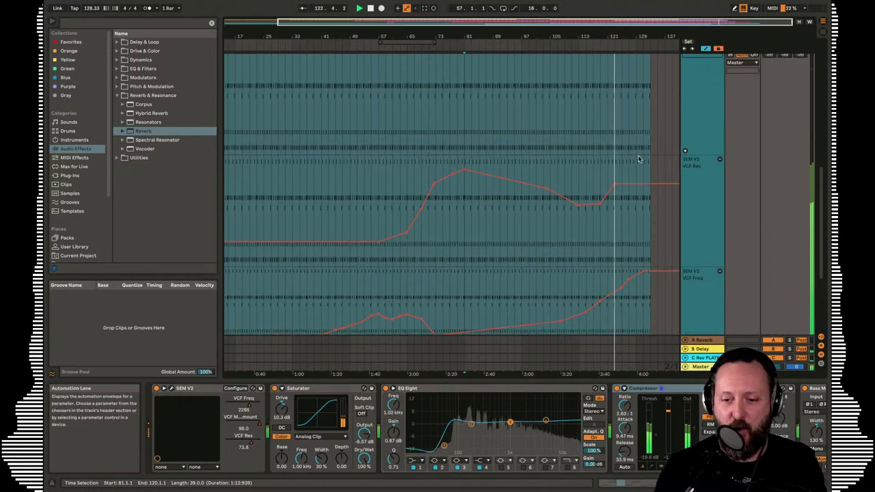
drag(603, 237, 650, 237)
scroll(651, 250, up, 2)
scroll(652, 225, up, 15)
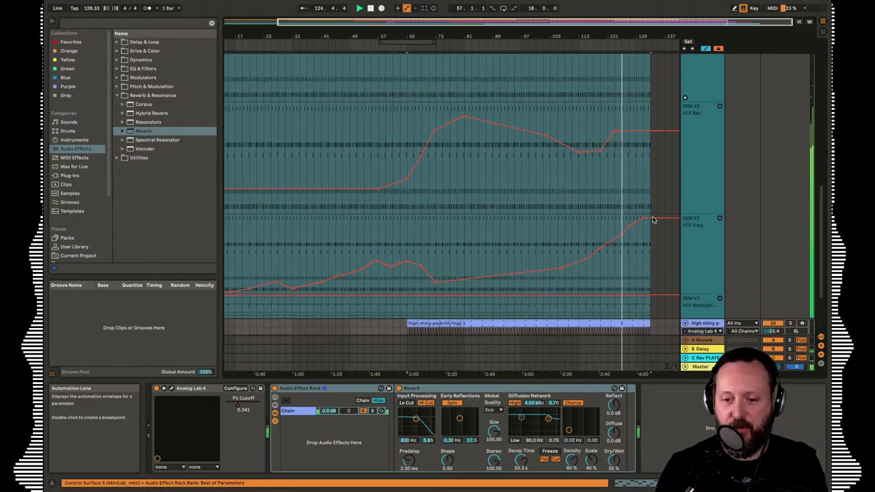
click(626, 126)
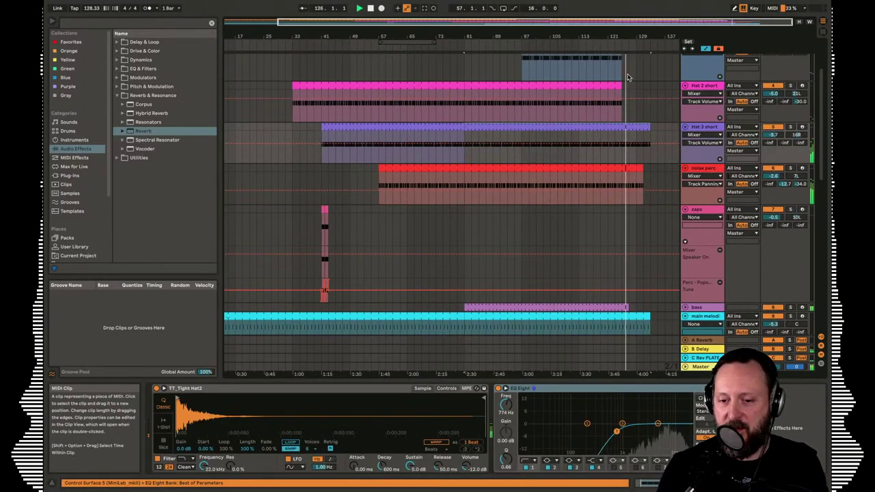
drag(622, 86, 643, 85)
drag(629, 308, 643, 308)
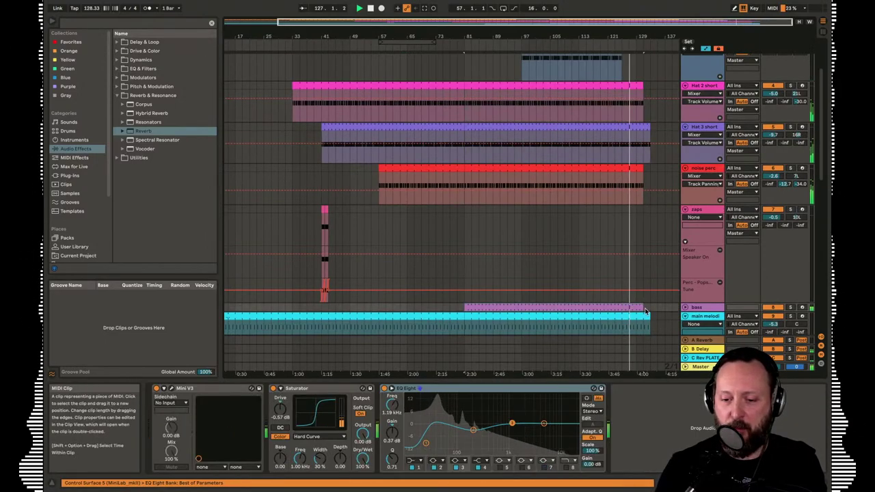
Lengthen the hat 4, Hat 2 short and noise perc clips to bar 139, and the Hat 3 short clip to bar 141
scroll(639, 247, up, 3)
drag(620, 116, 657, 122)
scroll(669, 115, down, 2)
drag(633, 162, 663, 163)
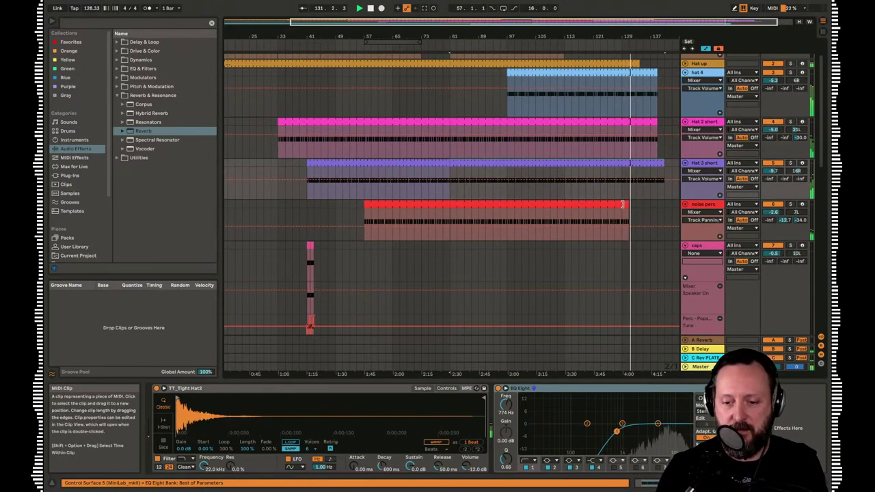
drag(622, 203, 643, 204)
Lengthen the bass, main melodic and high shiny pads clips to bar 141
scroll(642, 204, down, 5)
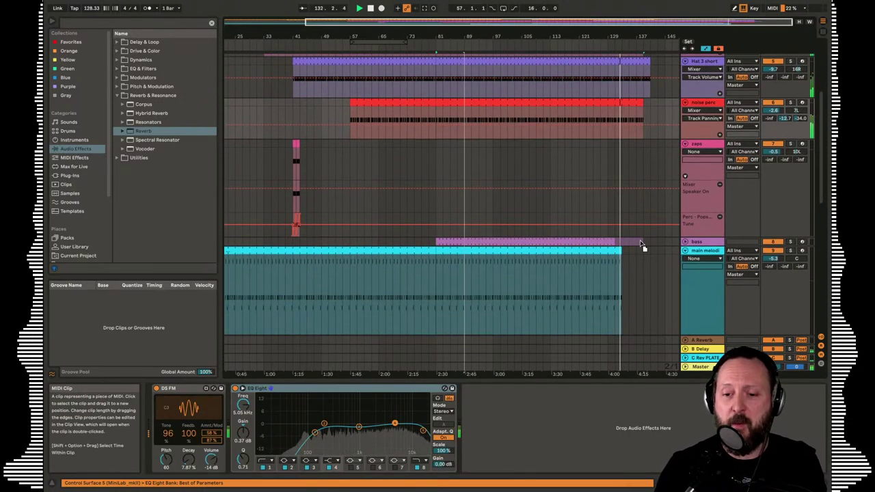
drag(621, 251, 650, 241)
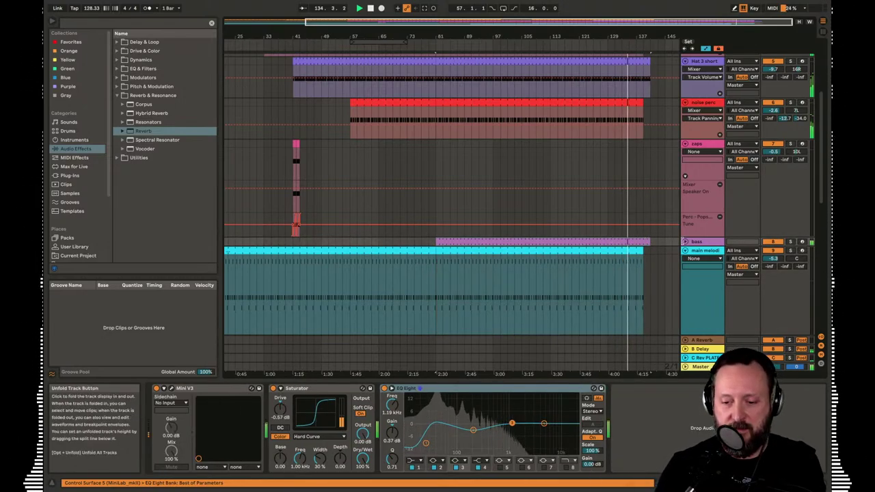
click(684, 250)
scroll(639, 260, down, 5)
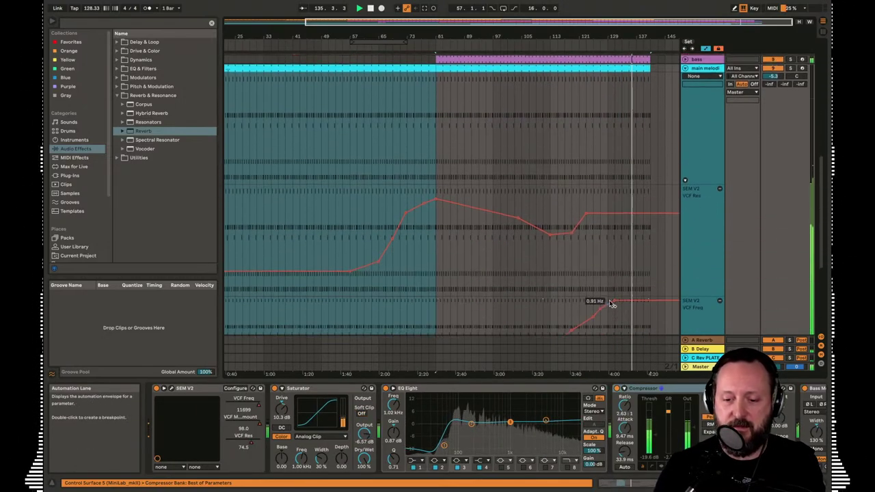
scroll(608, 294, down, 6)
click(609, 318)
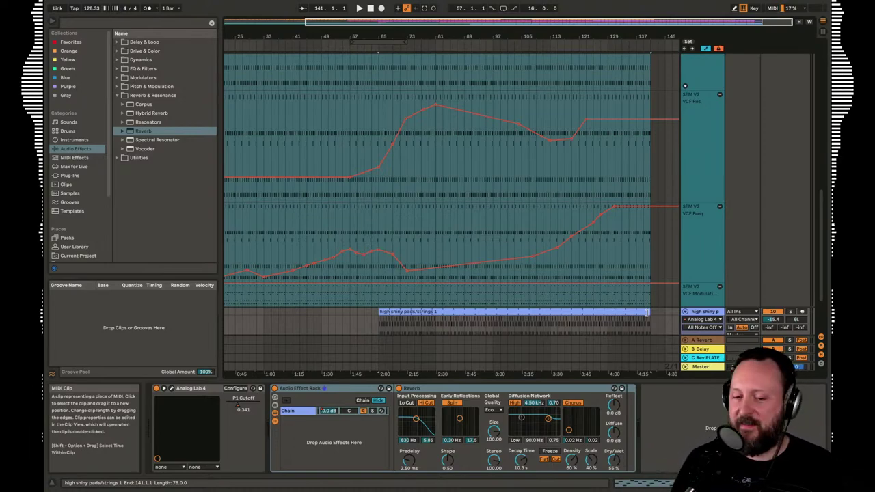
scroll(555, 205, down, 3)
scroll(557, 171, down, 3)
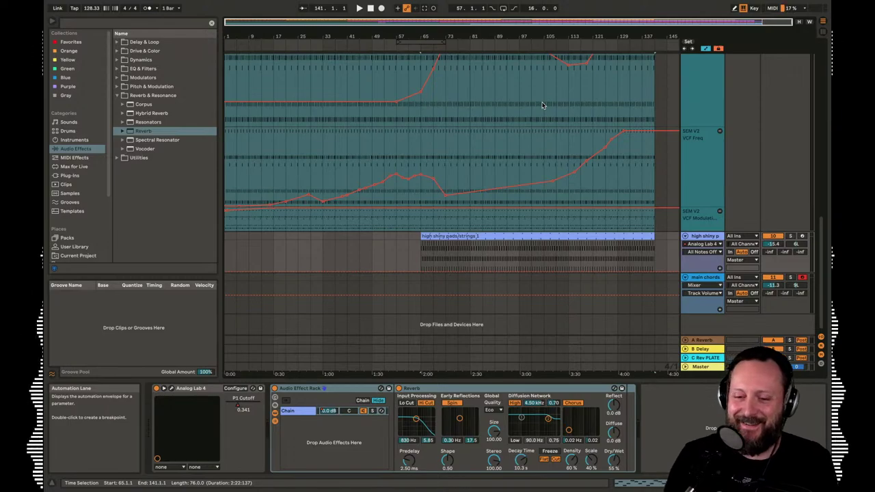
drag(538, 34, 507, 37)
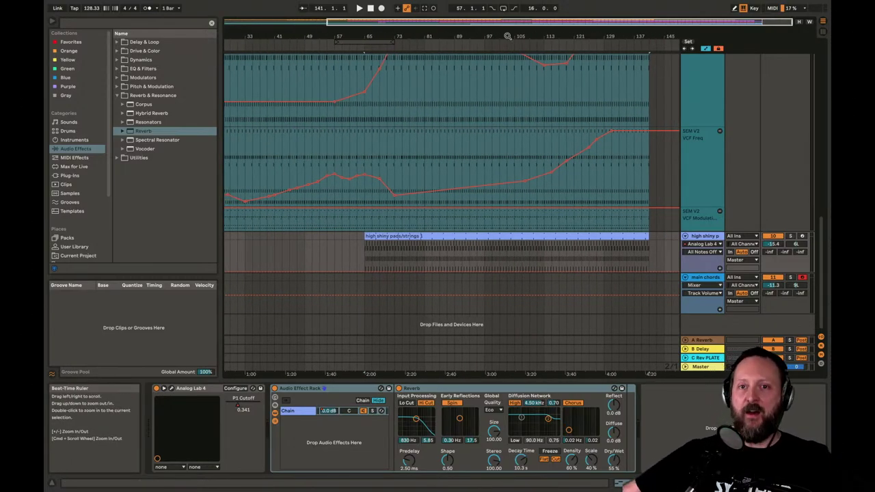
drag(509, 38, 509, 39)
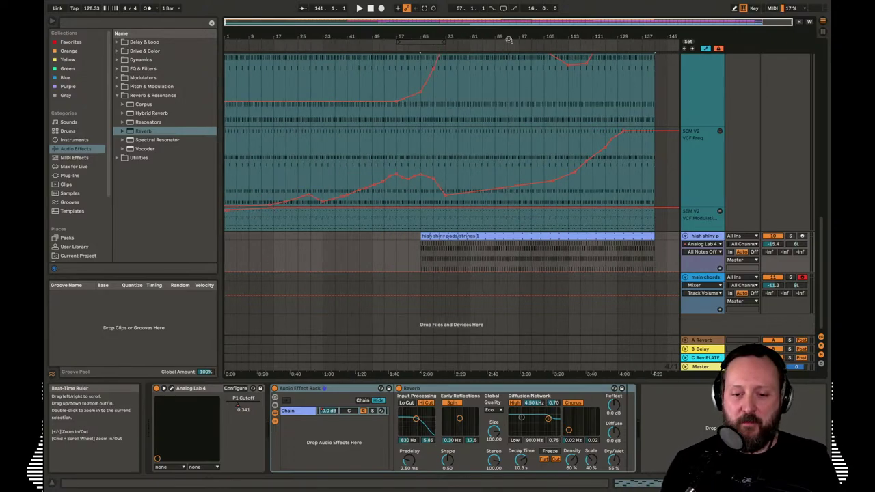
Hide the device view and fold the main melodic track in the arrangement
key(super+alt+l)
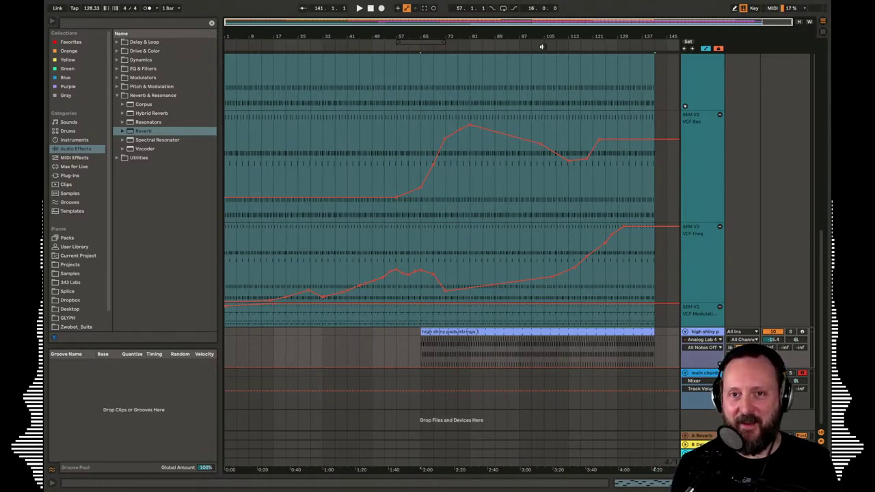
scroll(451, 192, up, 3)
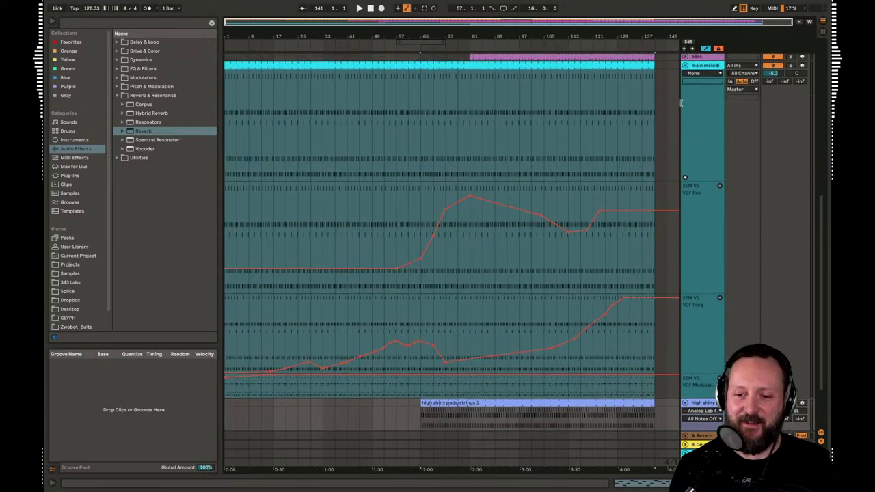
click(684, 65)
scroll(600, 97, up, 10)
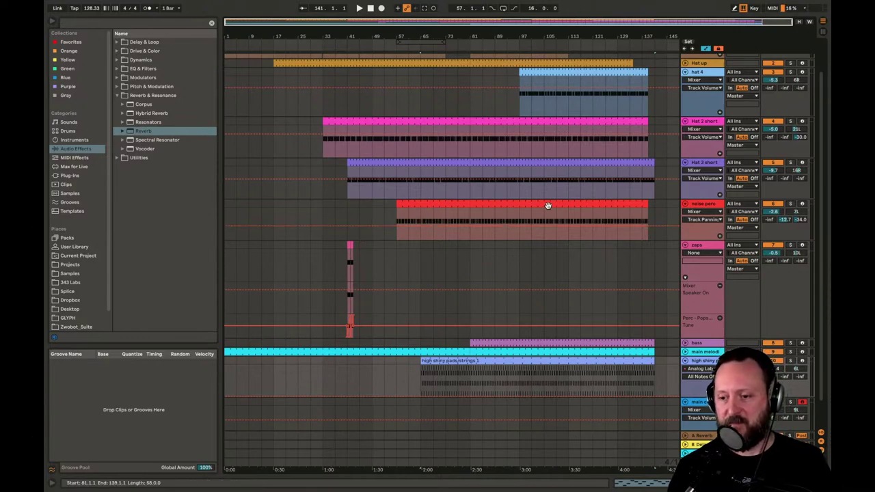
Play the arrangement from the beginning and fold the high shiny pads and zaps tracks
click(369, 8)
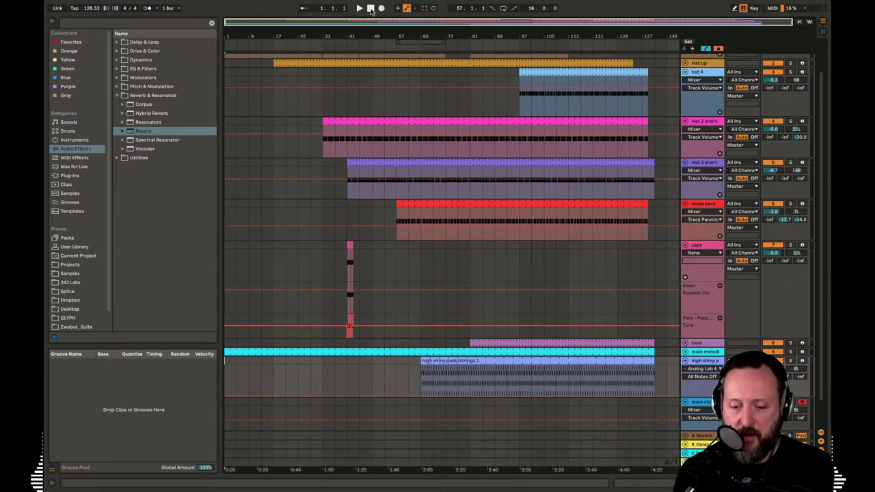
key(space)
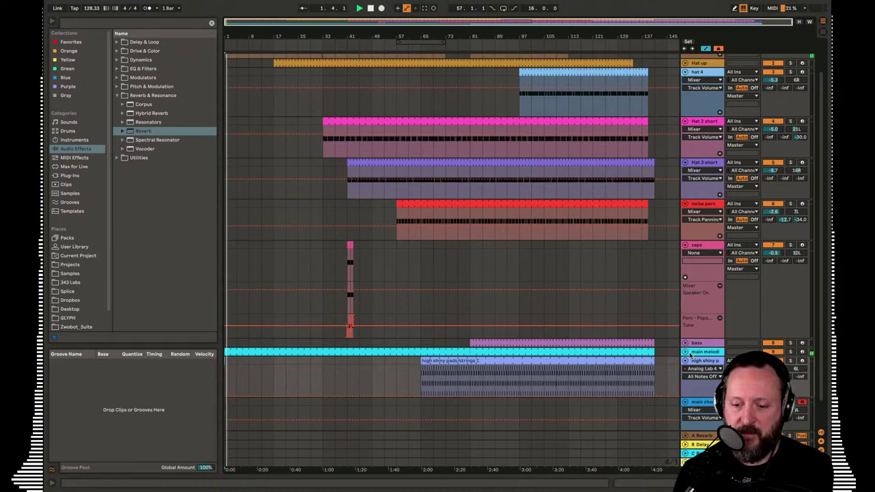
click(685, 360)
click(686, 246)
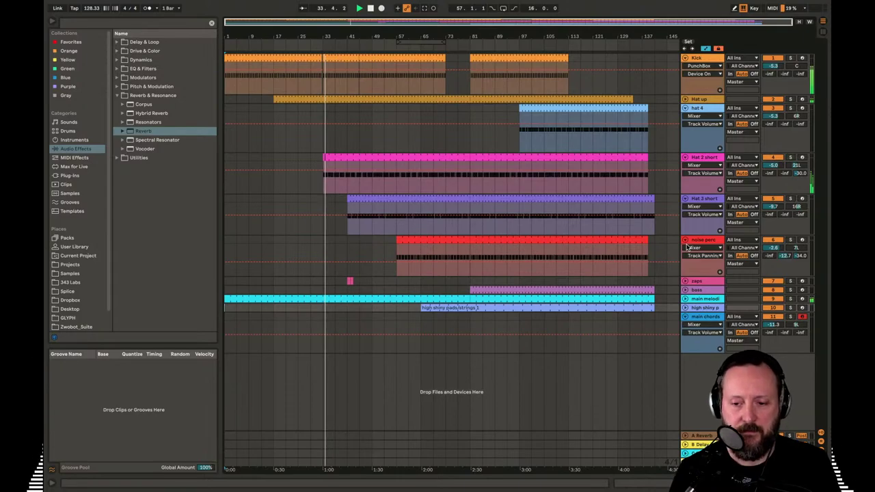
Show the Hat 2 short track's devices and boost its EQ Eight by 4.83 dB at 5.27 kHz
click(687, 247)
click(776, 168)
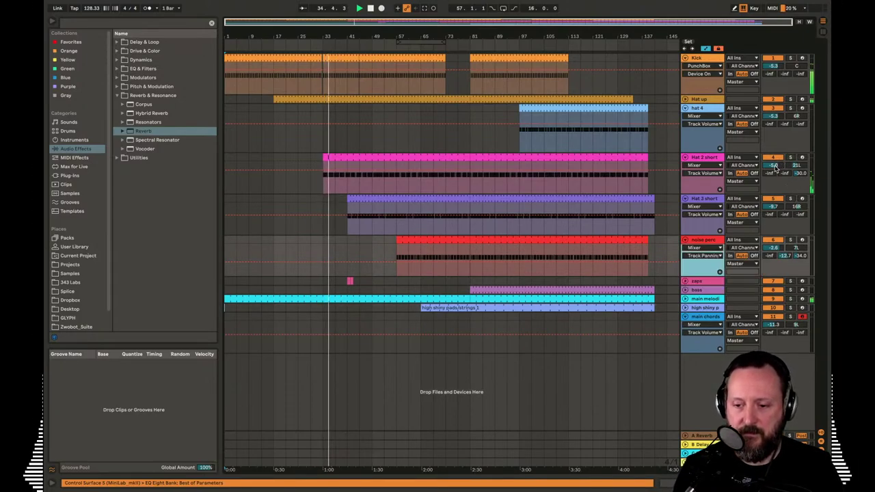
double_click(715, 158)
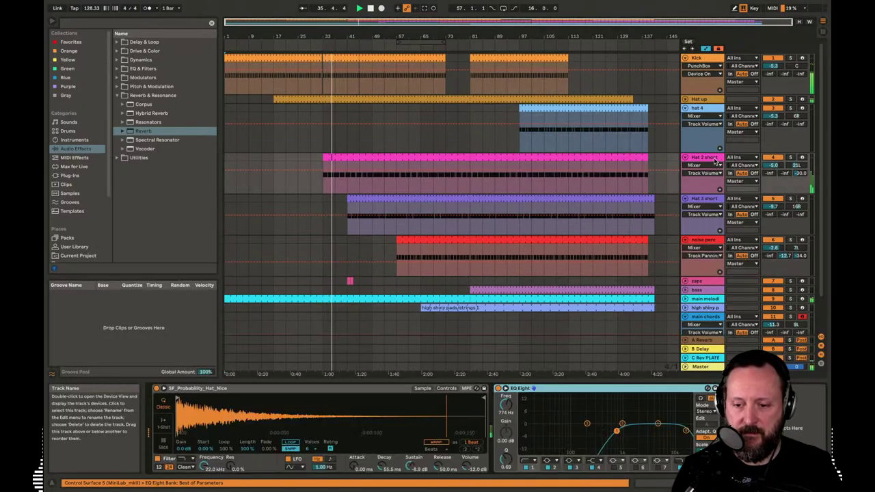
drag(658, 423, 659, 416)
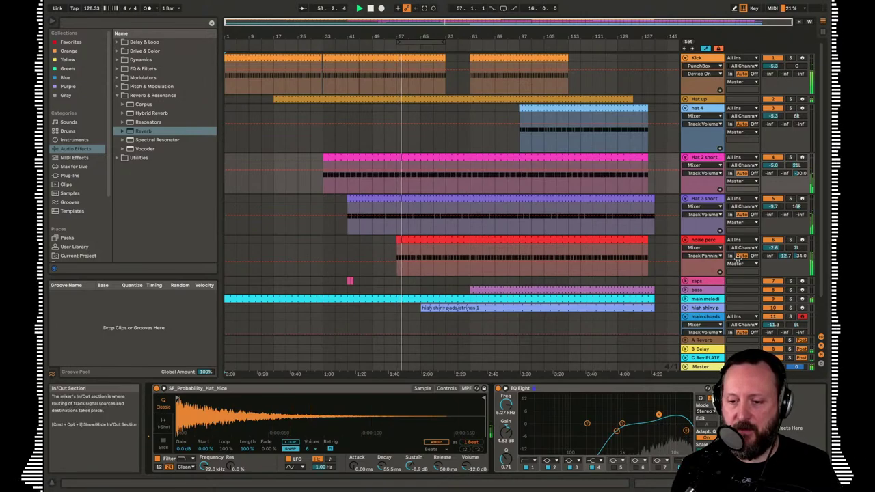
Boost the noise perc track's EQ Eight by 3.60 dB at 4.84 kHz and pan the track to 12L
click(738, 256)
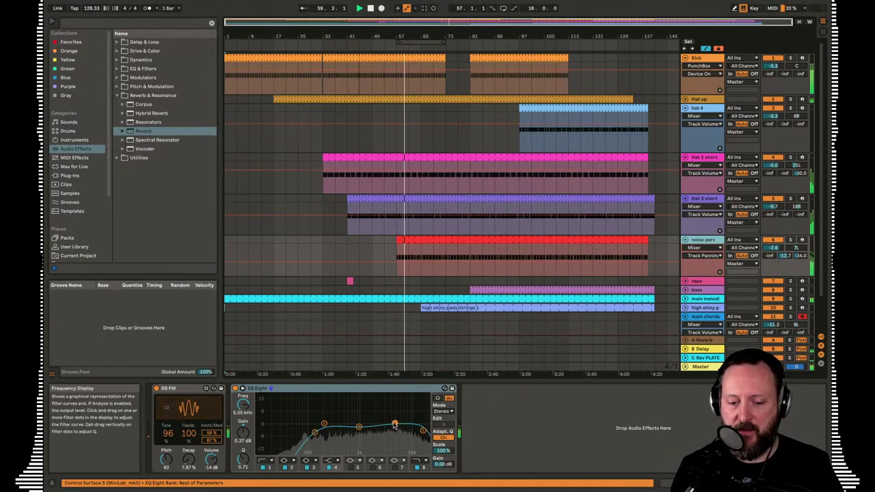
drag(394, 424, 394, 418)
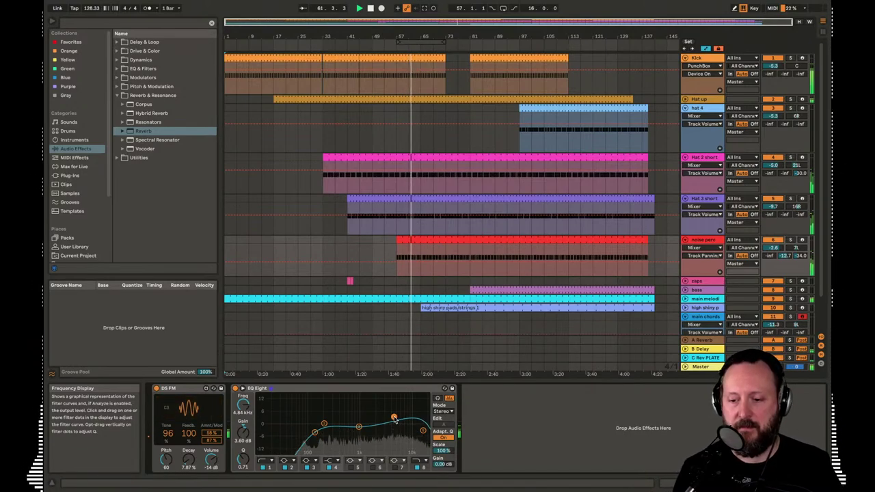
drag(797, 247, 797, 252)
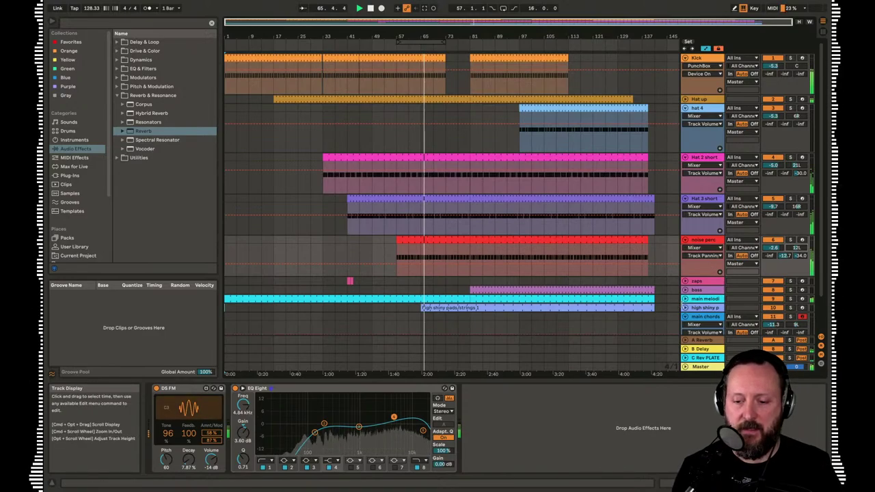
Unfold the high shiny pads track and set its volume to -13.4 dB, pan to 9L and C-Rev PLATE send to -11.6 dB
click(700, 308)
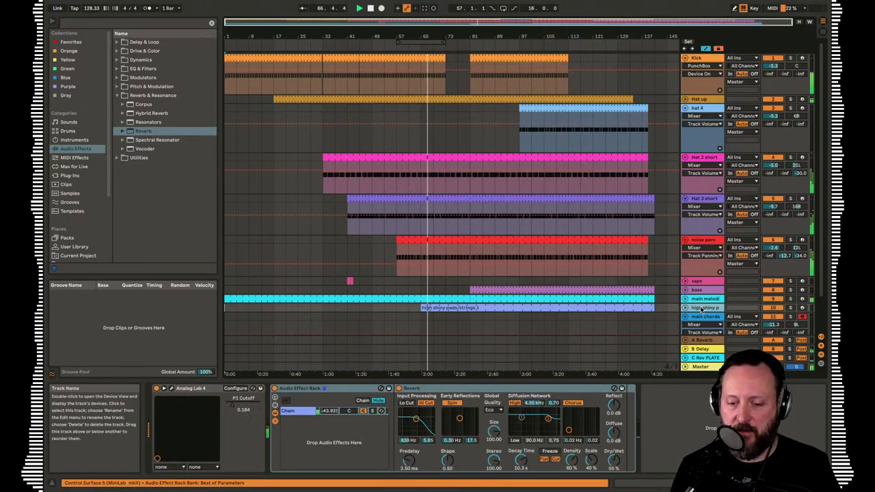
click(685, 308)
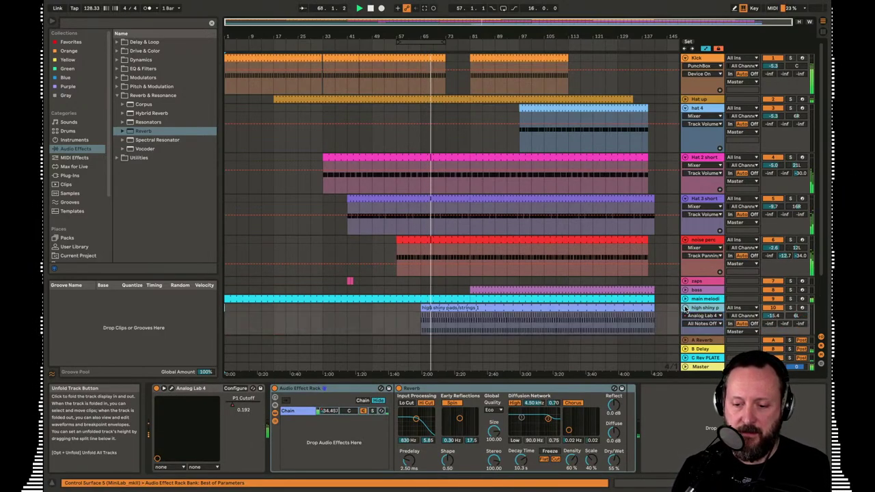
scroll(686, 309, down, 3)
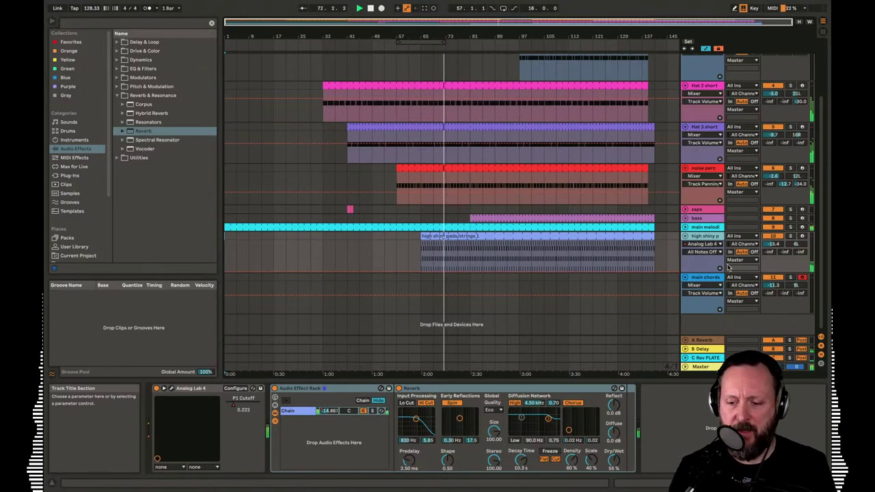
mouse_move(796, 244)
mouse_down()
mouse_move(775, 240)
mouse_move(800, 250)
mouse_move(799, 242)
mouse_up()
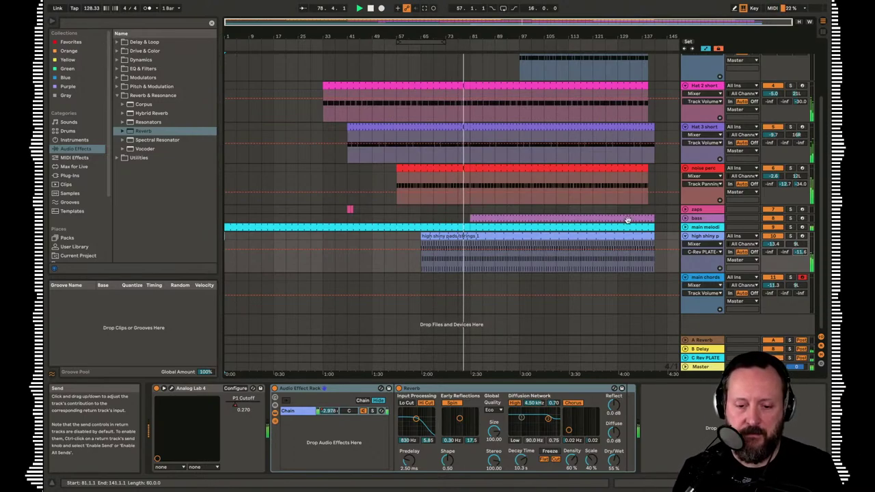
Try extending the hat 4 part back to start at bar 89, and undo the extension
scroll(469, 322, up, 5)
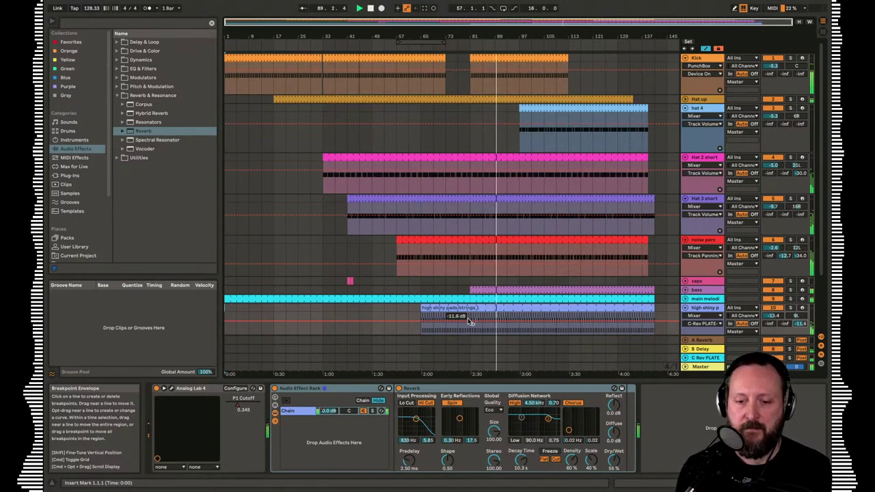
click(500, 116)
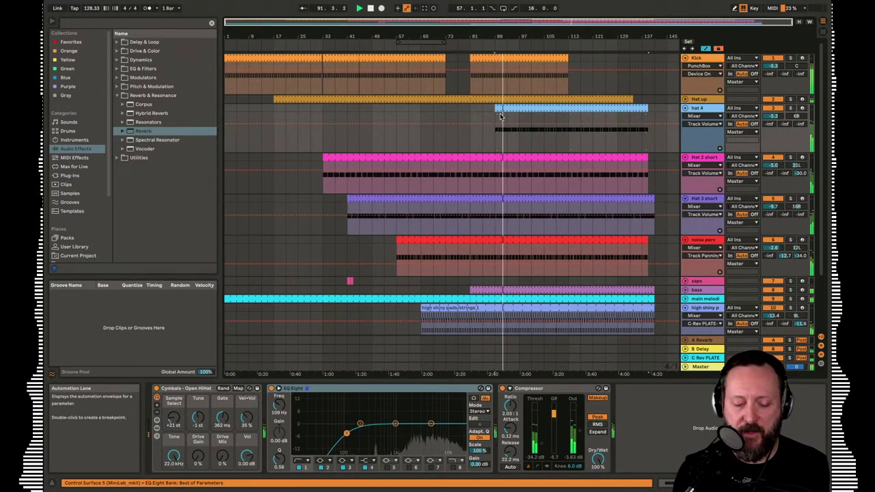
key(super+z)
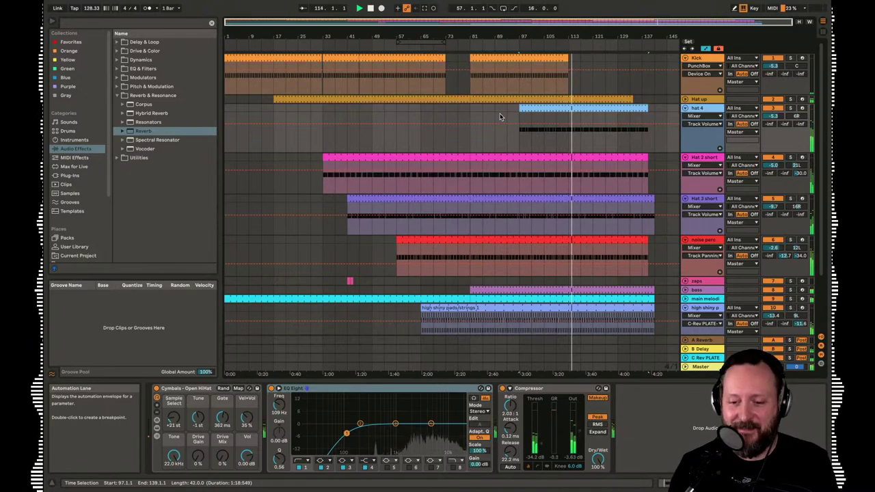
Listen to the arrangement up to about bar 137 and stop playback
scroll(500, 116, down, 2)
scroll(471, 186, down, 2)
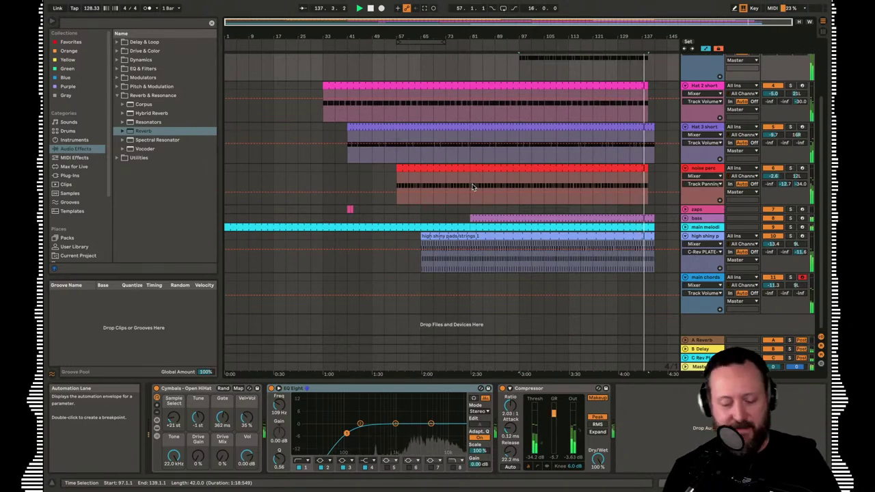
key(space)
key(b)
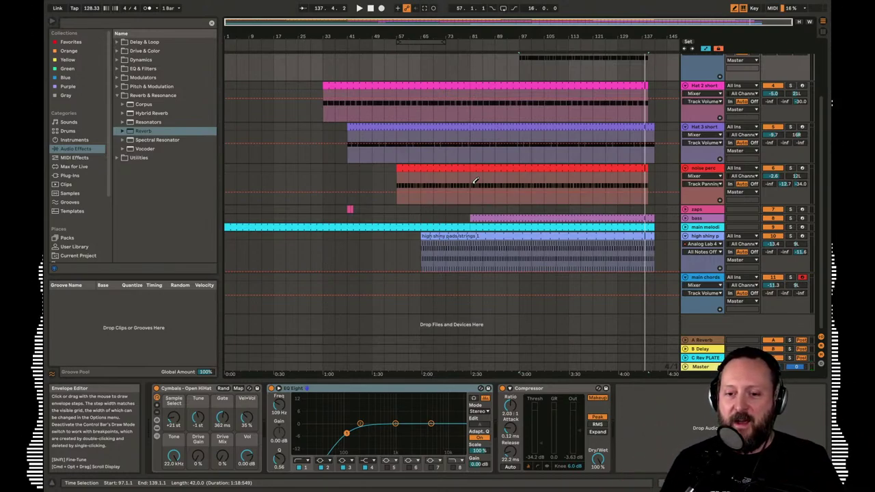
Add a locator at bar 137 and name it Kick
drag(653, 28, 627, 35)
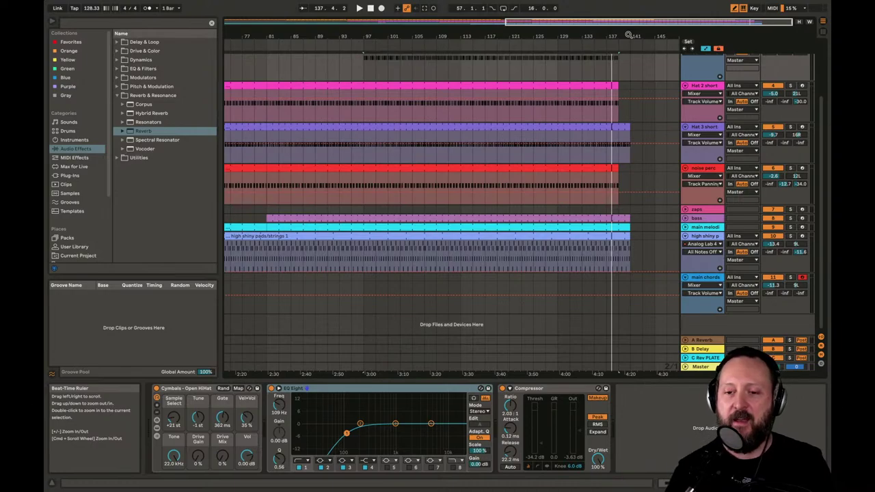
scroll(615, 79, up, 3)
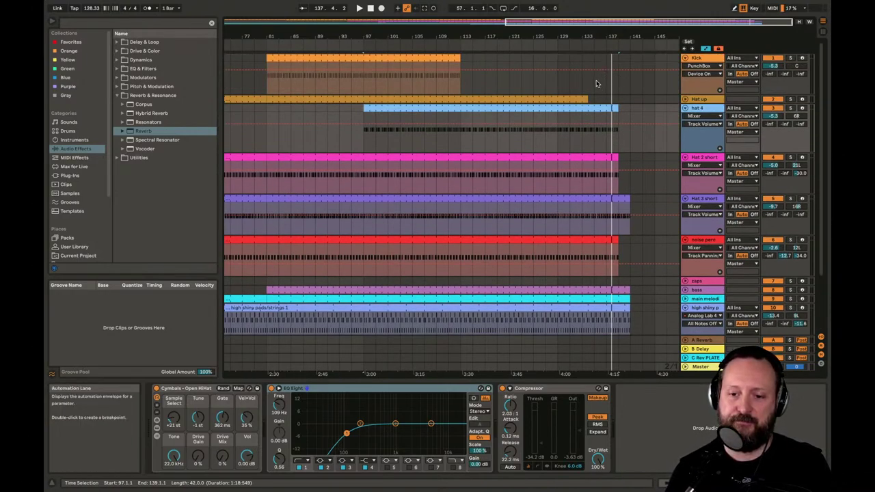
click(596, 82)
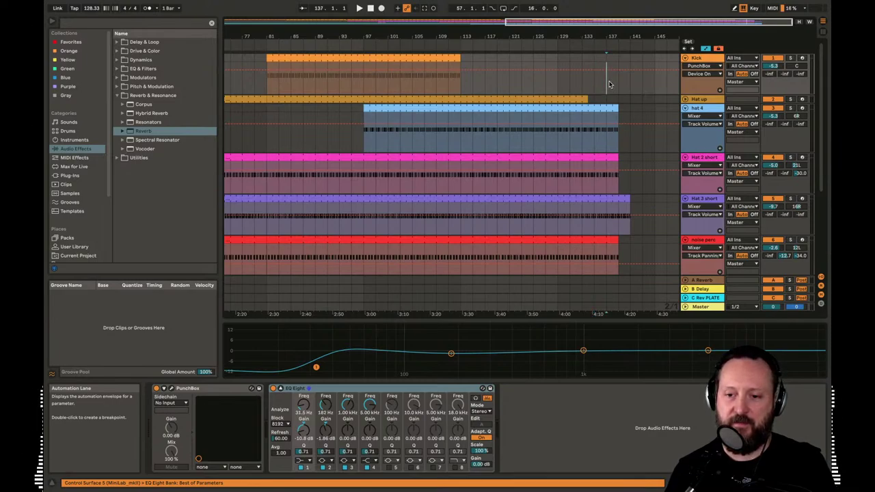
click(687, 43)
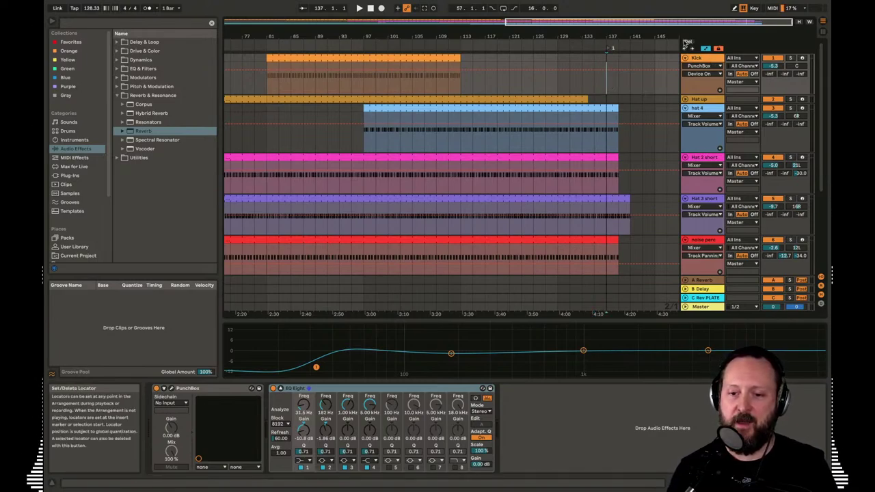
right_click(611, 50)
click(622, 61)
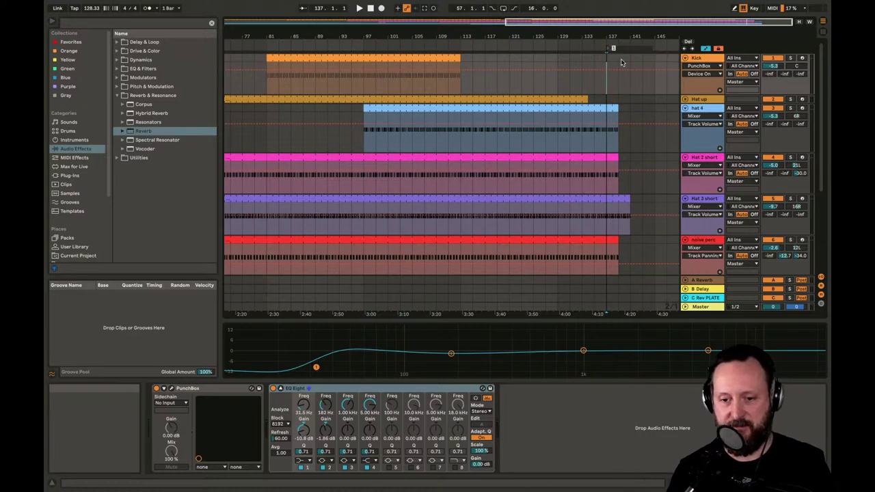
text(Kick)
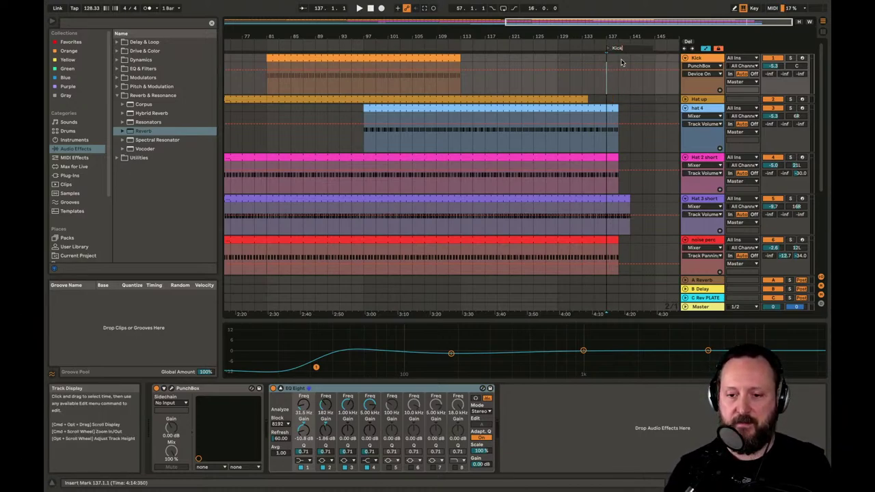
key(Return)
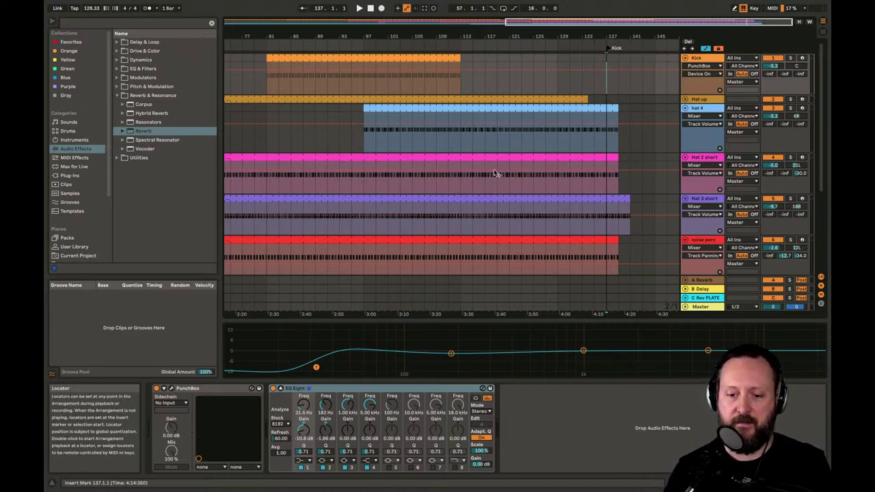
Unfold the zaps track to show its clips and automation lanes
scroll(495, 172, down, 4)
scroll(494, 170, up, 4)
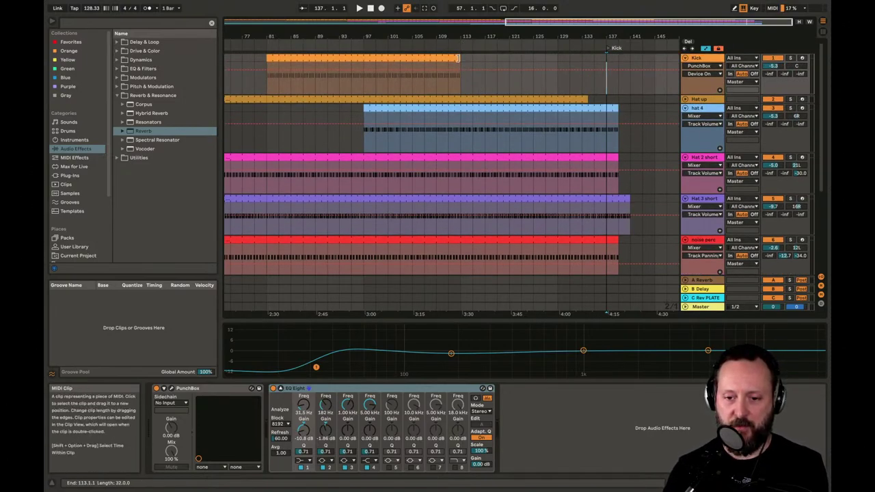
scroll(564, 170, down, 4)
scroll(563, 169, down, 1)
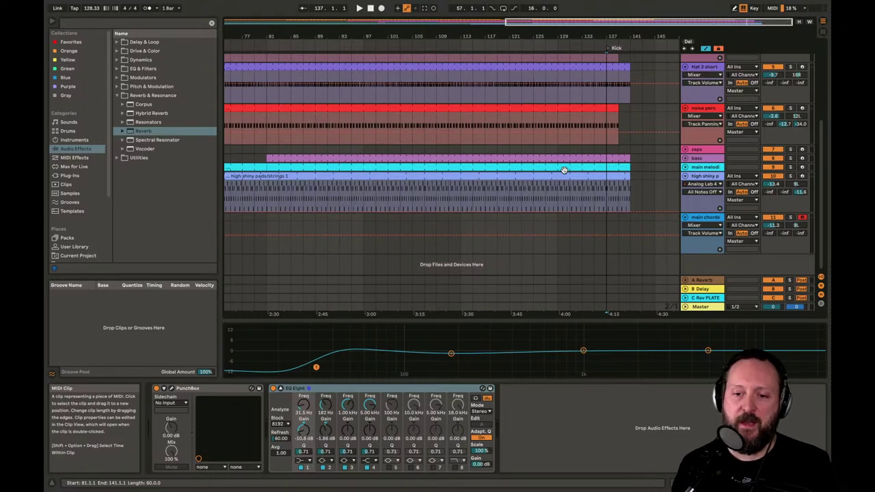
drag(615, 36, 559, 37)
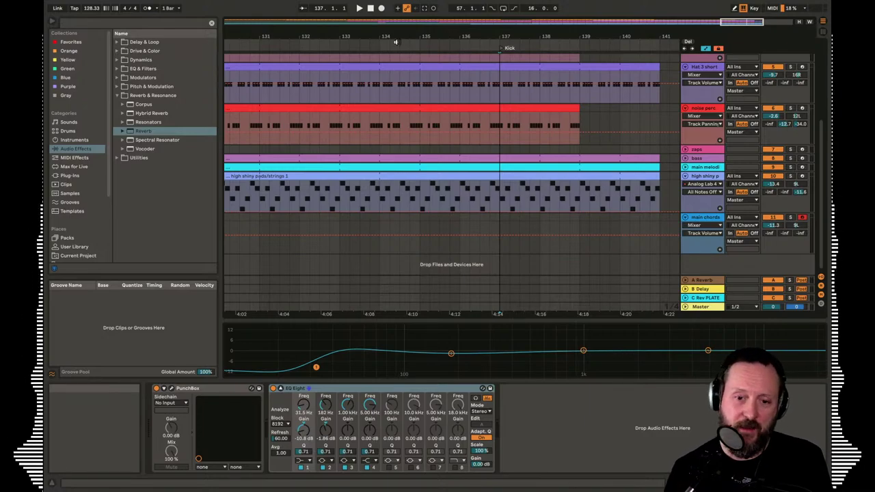
drag(394, 40, 395, 3)
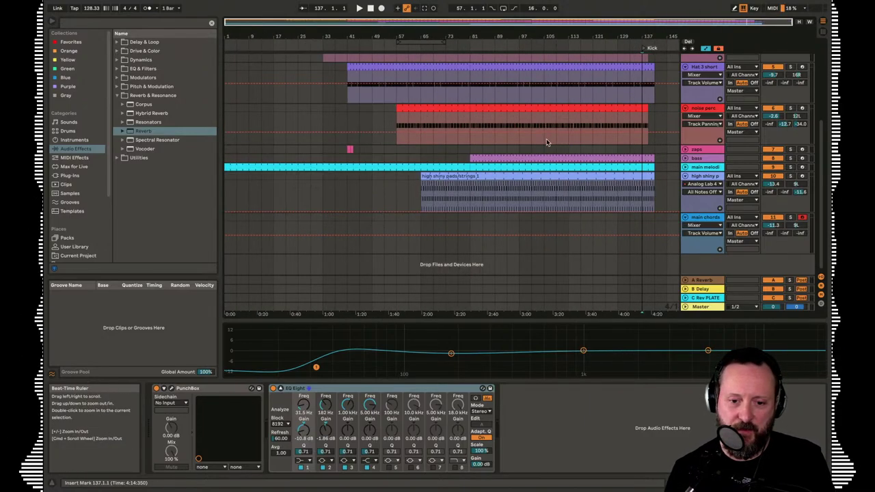
click(684, 149)
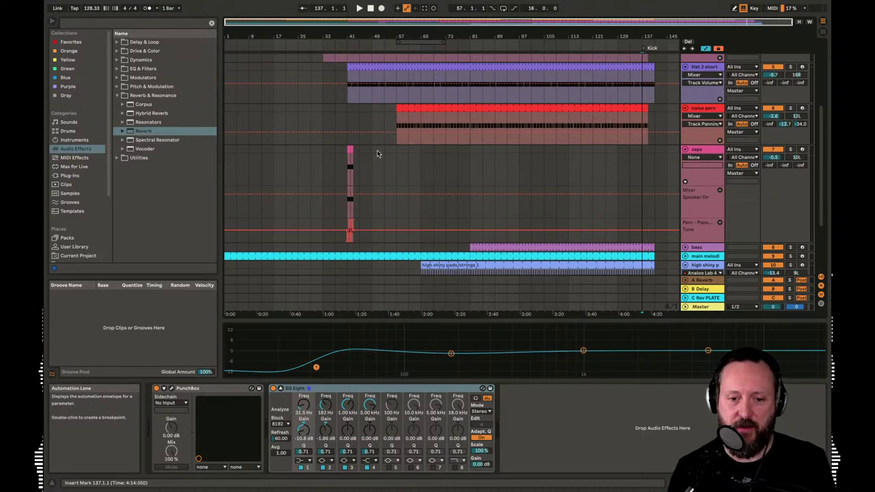
Duplicate bars 41 to 81 of the zaps track and audition the copy at bar 81
drag(470, 153, 348, 152)
key(super+d)
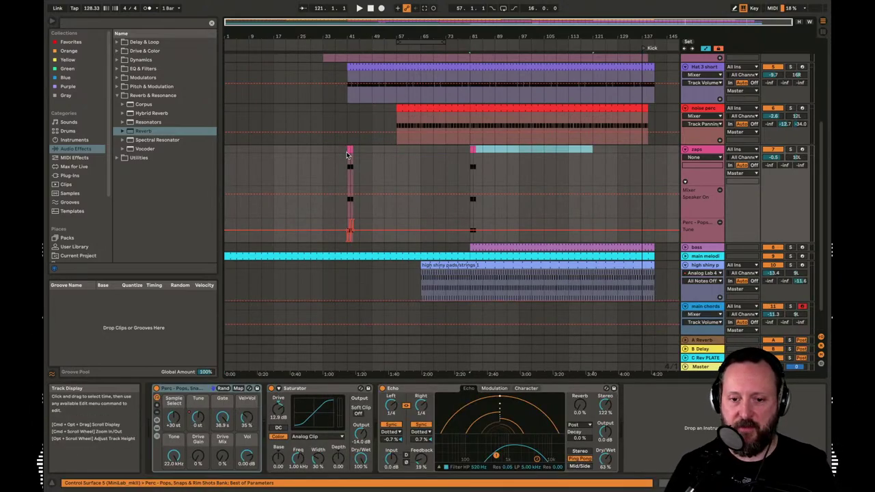
click(460, 46)
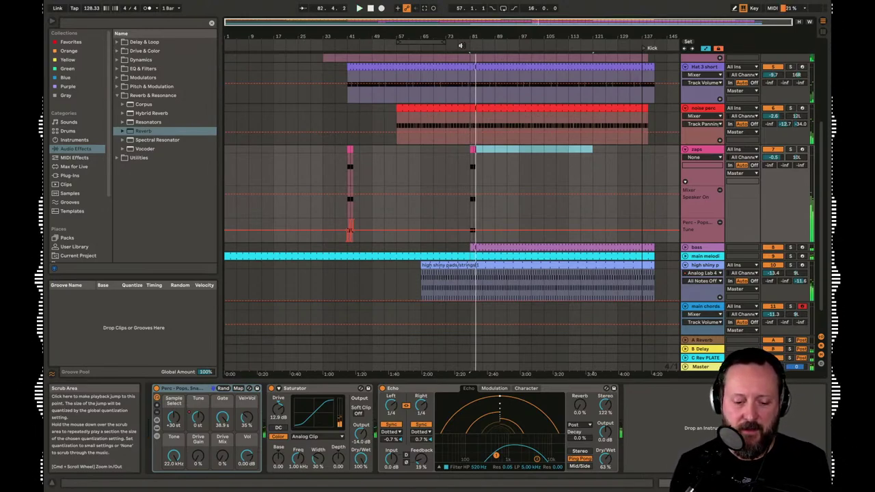
Stop playback, undo the zaps duplication and turn off Lock Envelopes
key(space)
key(super+z)
click(719, 49)
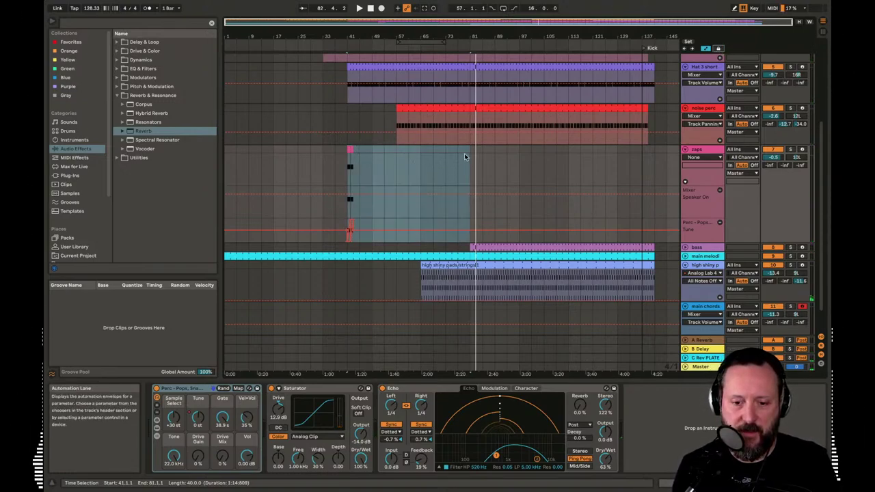
Duplicate bars 41 to 97 of the zaps track together with its automation to place a copy at bar 97
drag(471, 156, 346, 162)
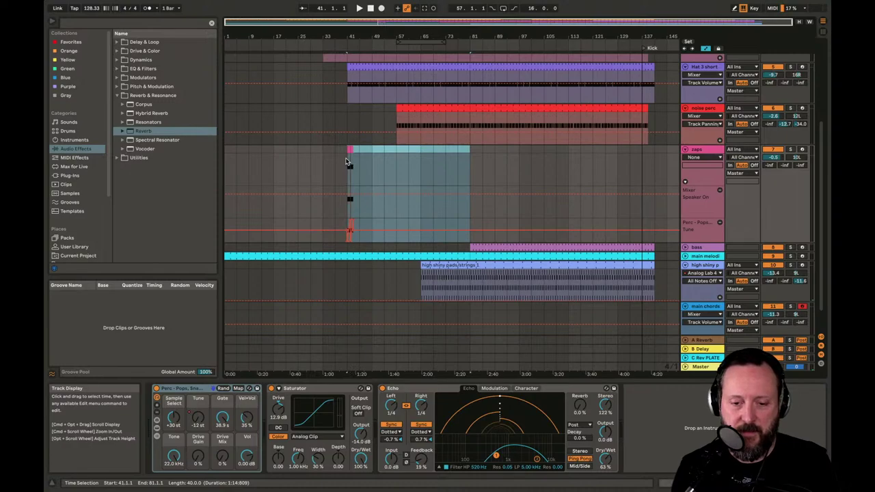
drag(384, 36, 340, 65)
click(366, 158)
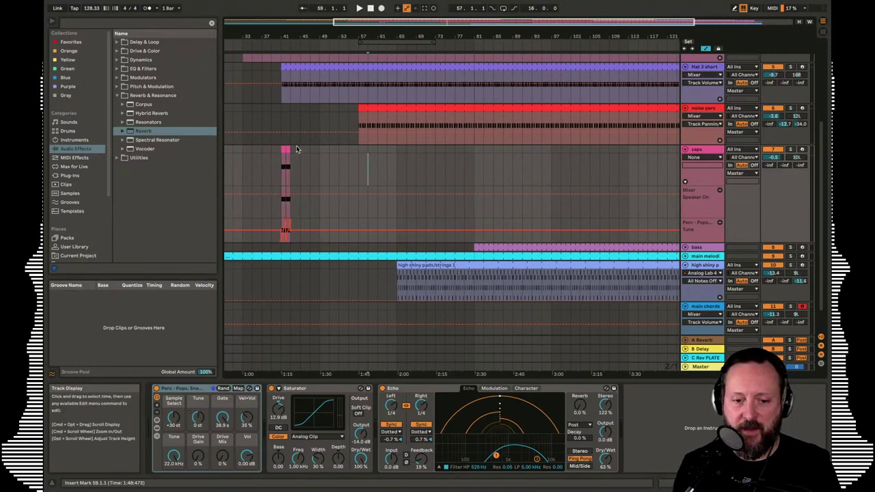
click(284, 150)
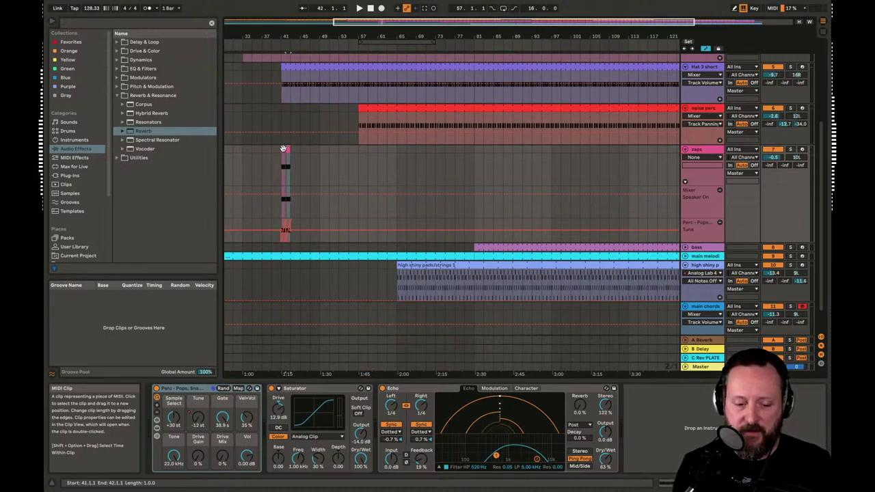
shift+click(283, 148)
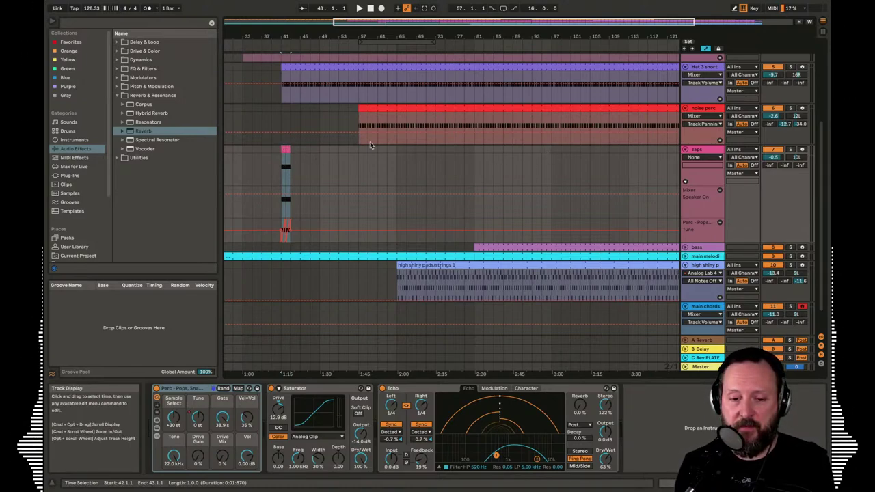
click(554, 148)
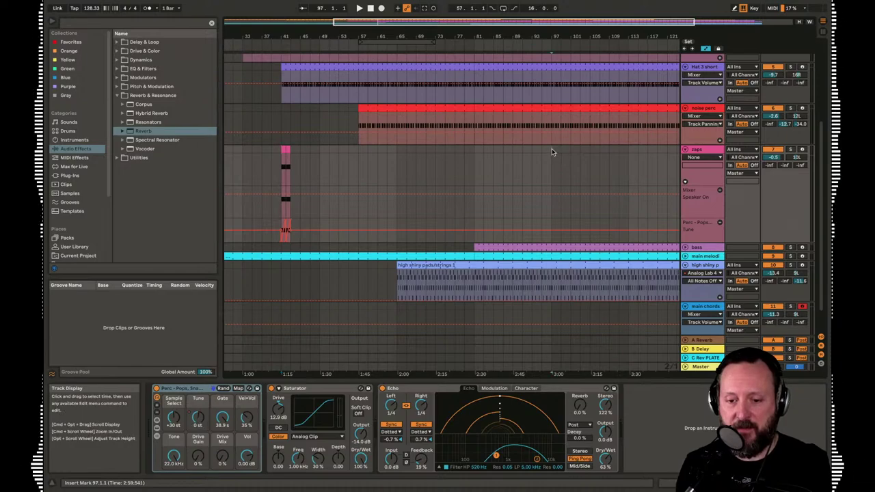
drag(552, 148, 280, 151)
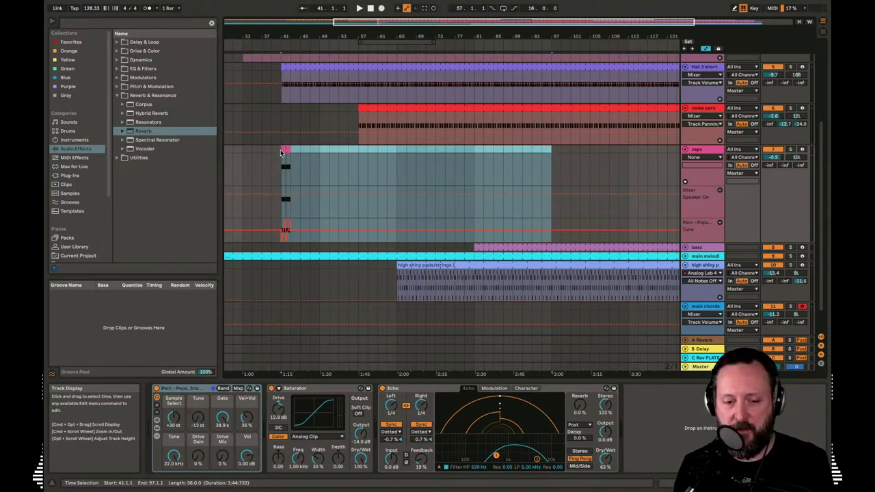
key(super+d)
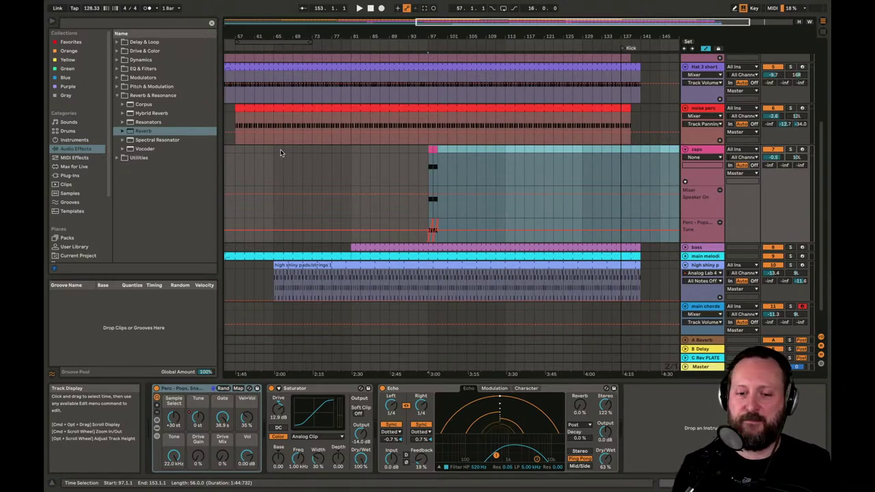
Delete bars 93 to 105 of the zaps track, removing the copied clips and automation
drag(342, 36, 448, 35)
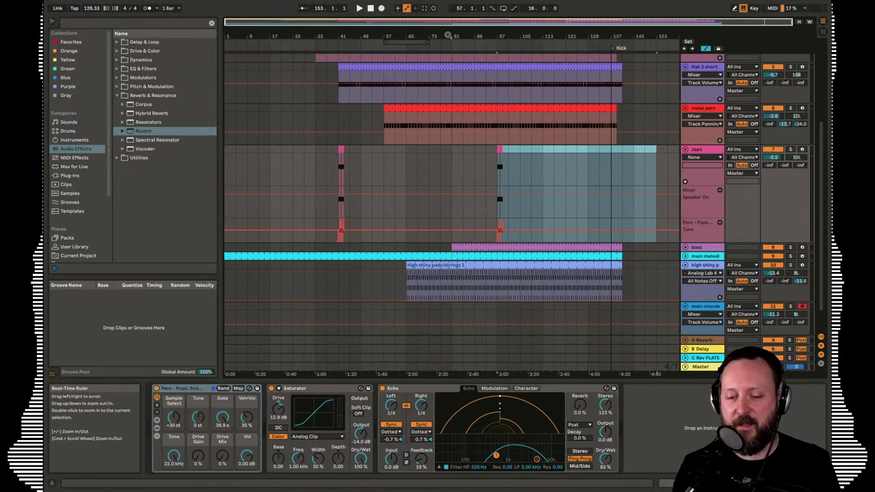
click(452, 166)
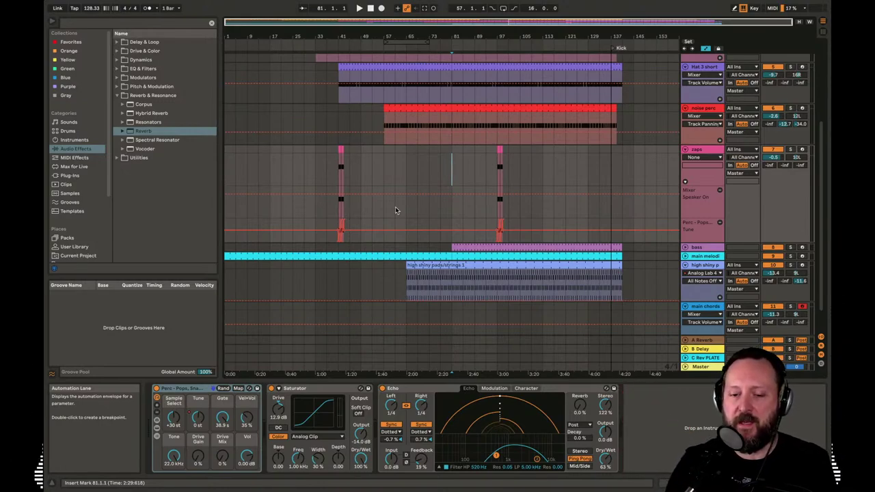
drag(520, 152, 485, 153)
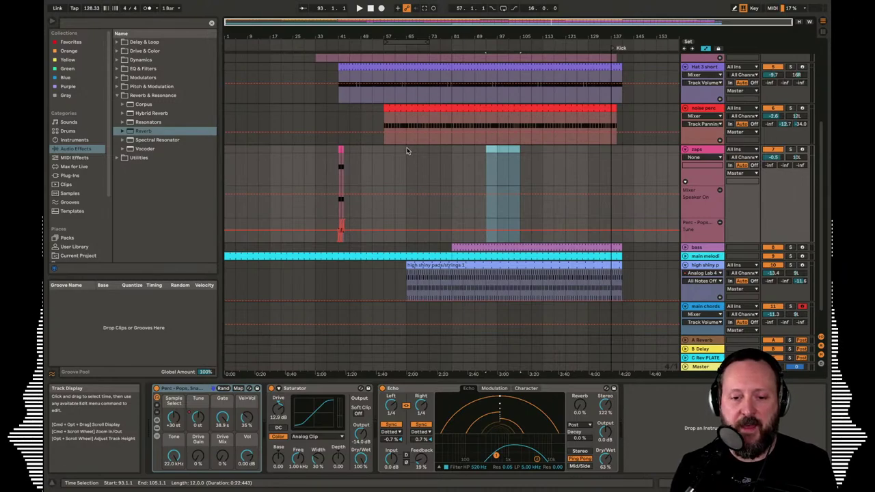
Try repeating bars 41 to 65 of the zaps track four times, placing a copy every 24 bars
drag(403, 153, 343, 155)
key(super+d)
key(super+d)
key(super+d)
key(super+d)
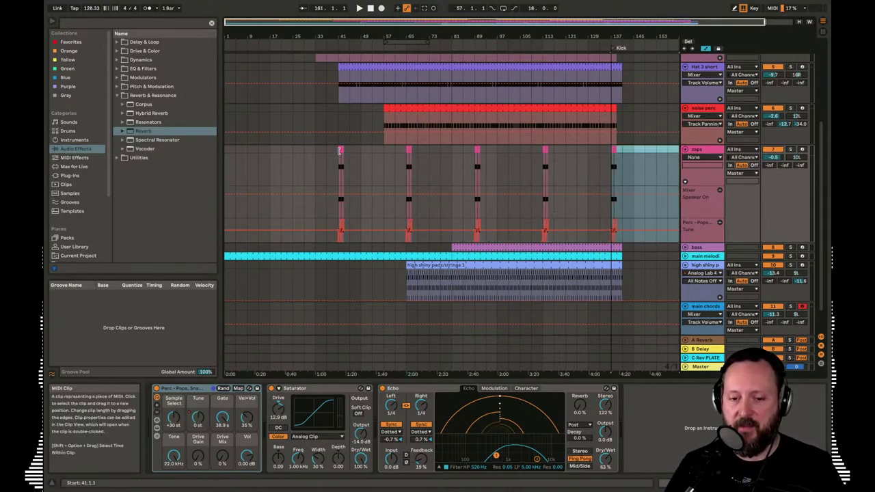
Undo the four 24-bar duplications on the zaps track
key(super+z)
key(super+z)
key(super+z)
key(super+z)
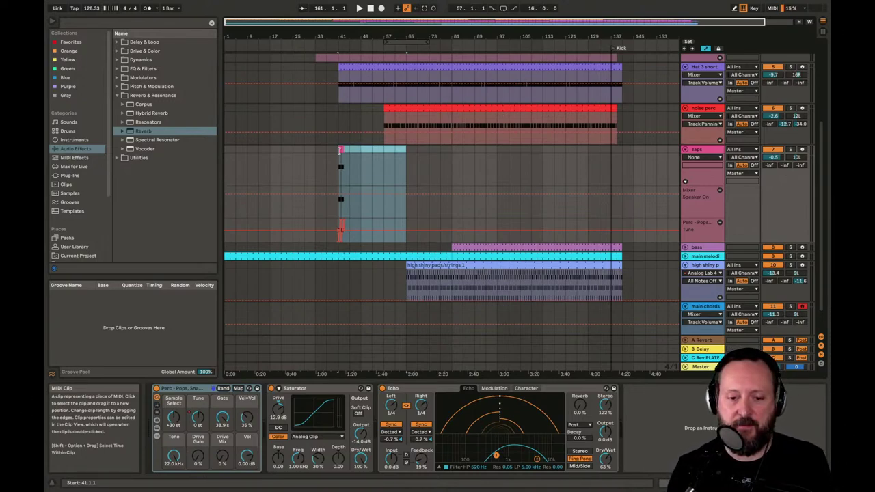
Select bars 41 to 97 on the zaps track and duplicate them once so the zaps repeat at bar 97
click(418, 157)
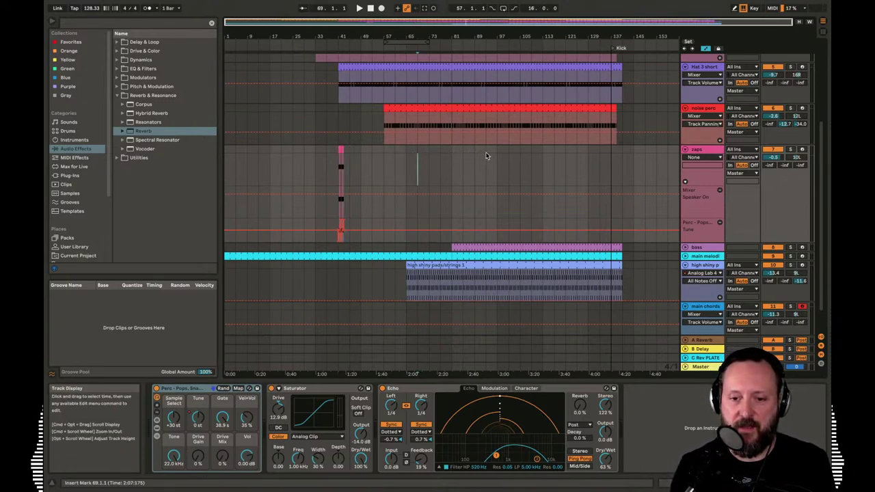
drag(496, 150, 339, 152)
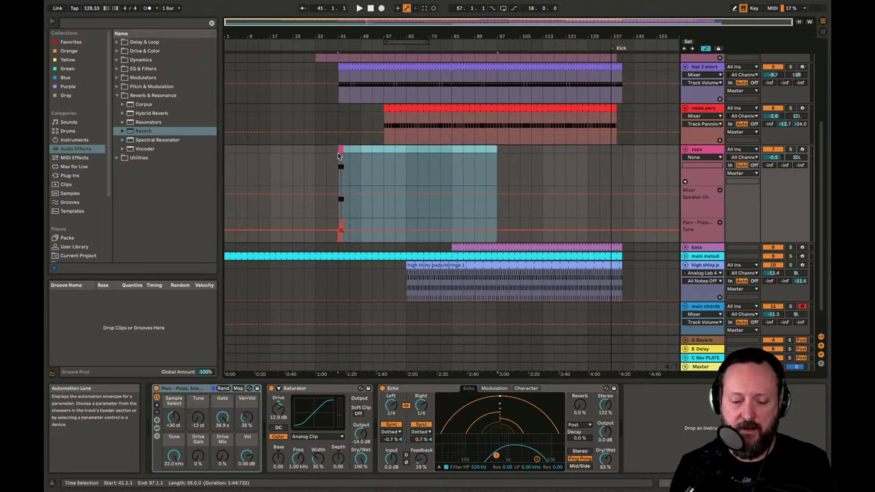
key(super+d)
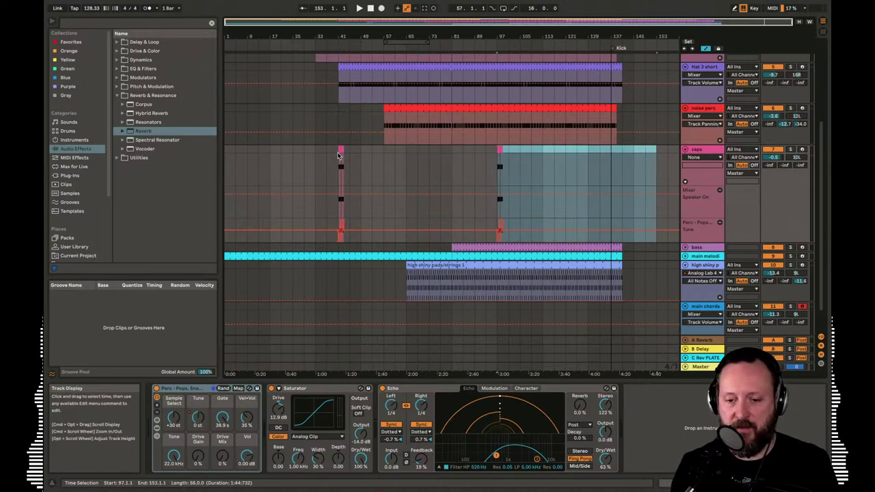
Play the arrangement from about bar 96 and set the high shiny pads/strings track volume to -16.4 dB
click(490, 42)
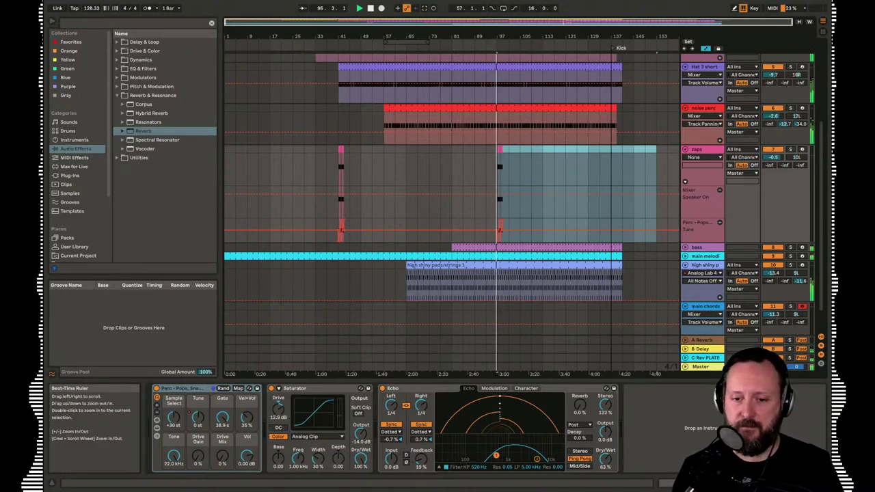
drag(503, 36, 456, 34)
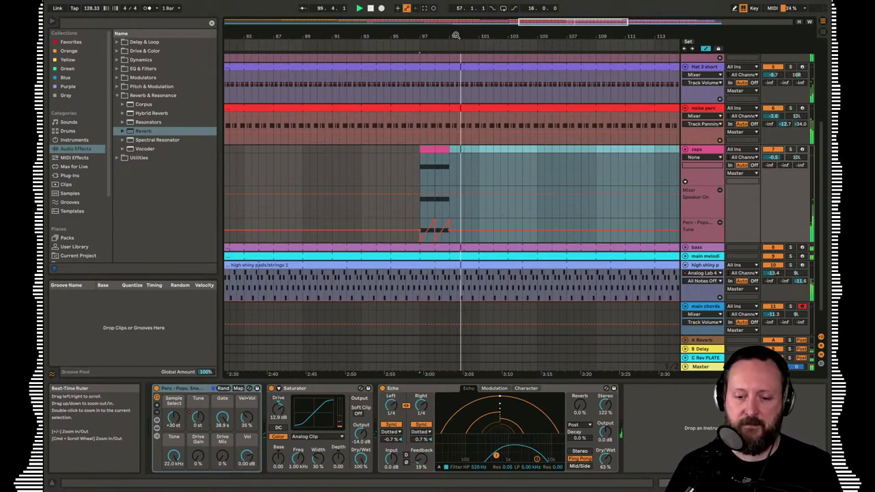
drag(456, 35, 501, 5)
scroll(622, 147, down, 3)
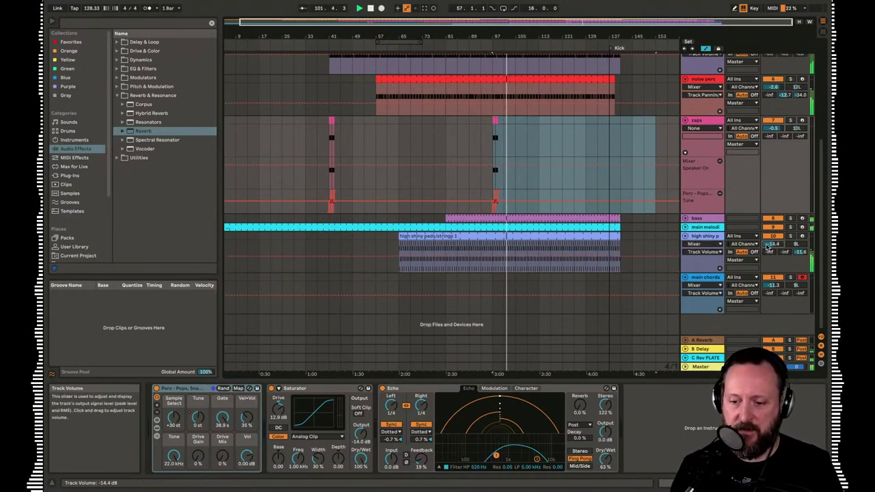
drag(772, 243, 767, 247)
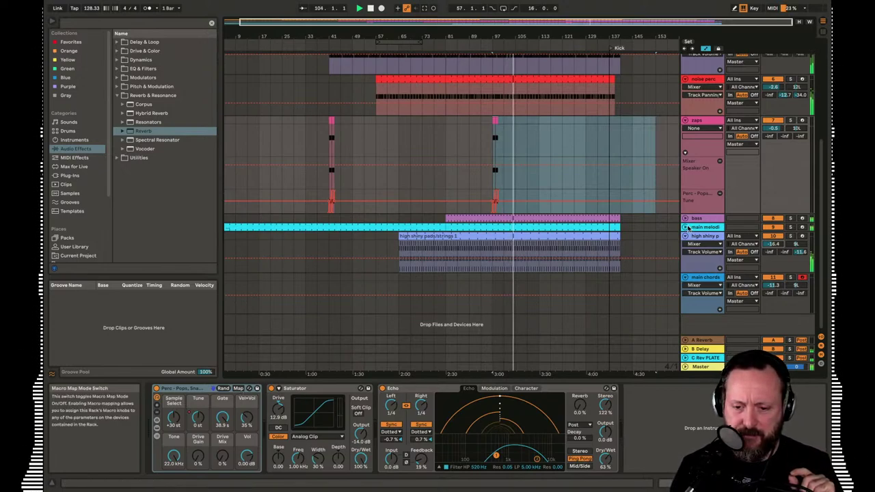
Set the Cutoff of the Analog Lab 4 strings on the high shiny pads/strings track to 0.345 and close the plugin
scroll(699, 237, up, 2)
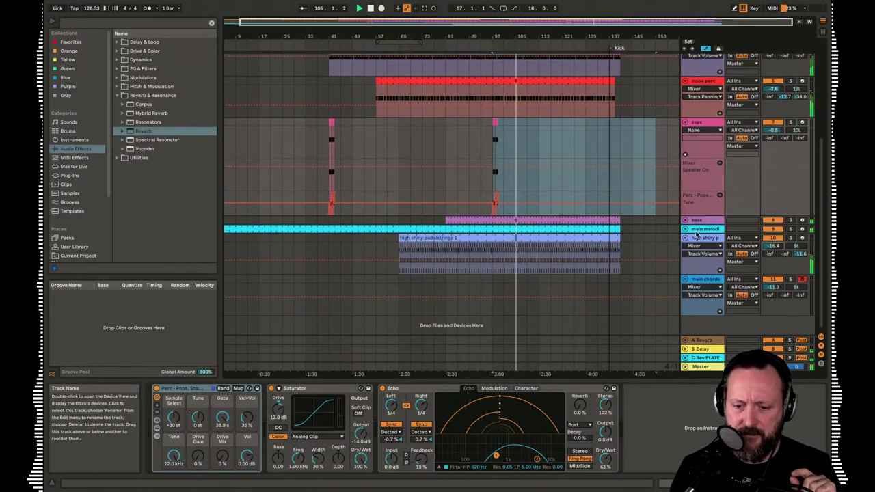
click(698, 251)
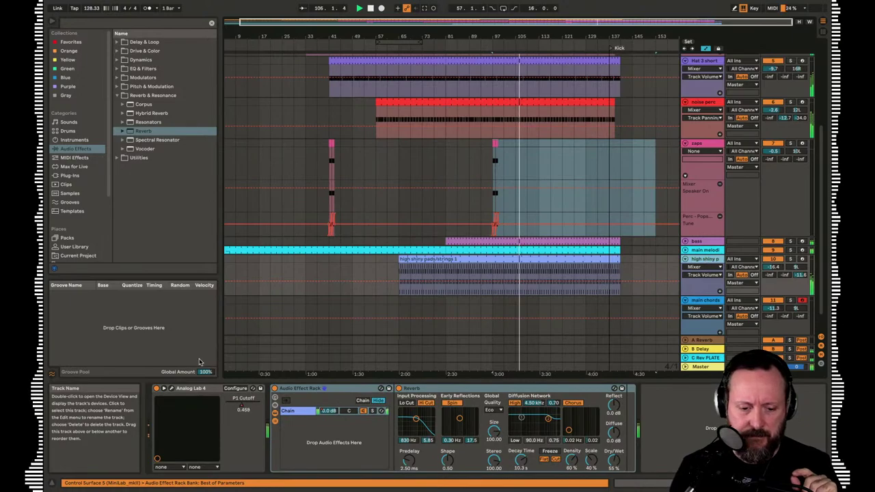
click(172, 388)
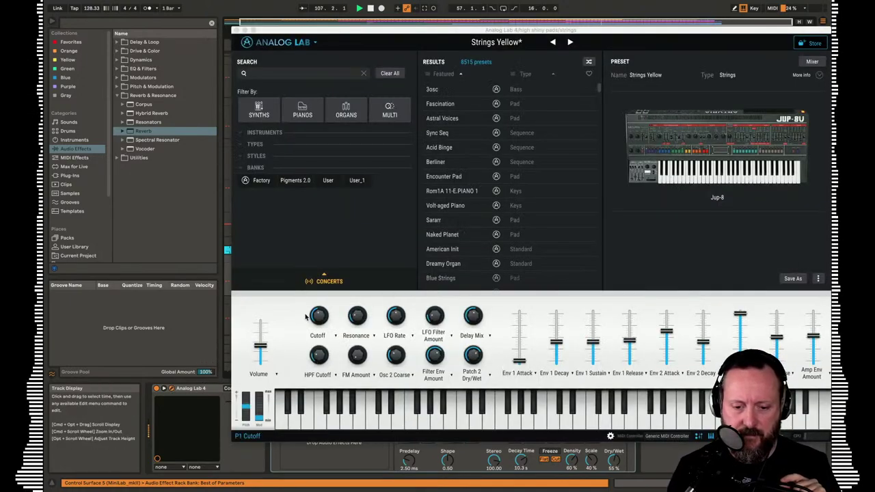
mouse_move(353, 316)
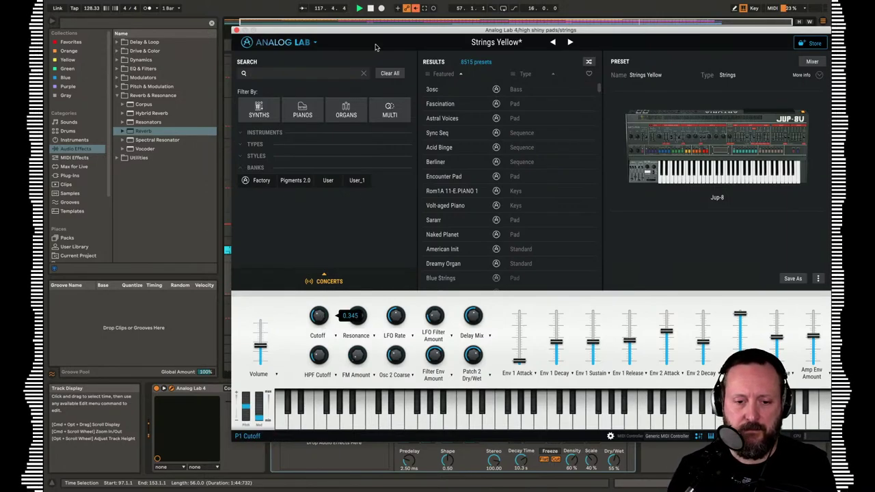
click(236, 31)
Group the bass track's effects, Saturator and EQ Eight, into an Audio Effect Rack
scroll(633, 178, down, 2)
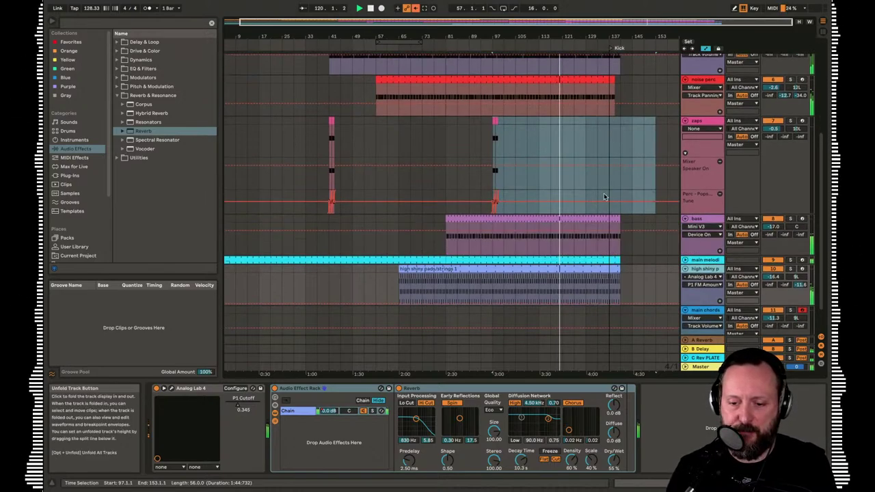
scroll(604, 197, down, 3)
click(606, 199)
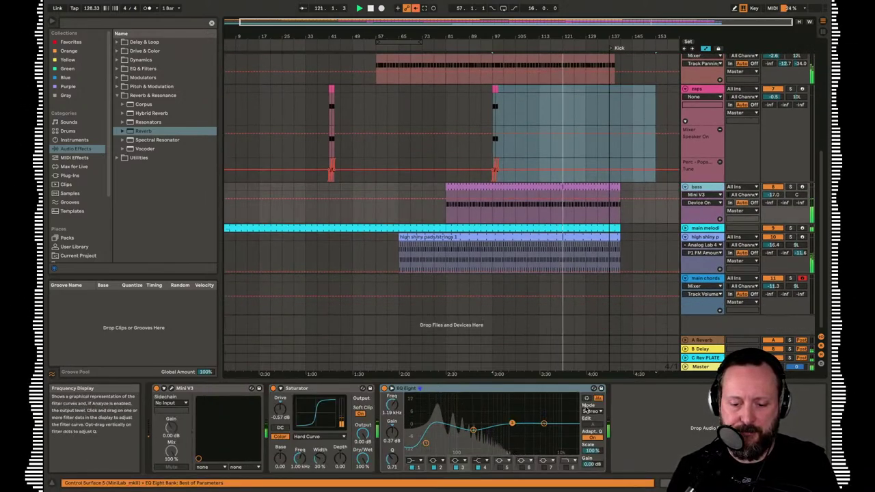
click(311, 390)
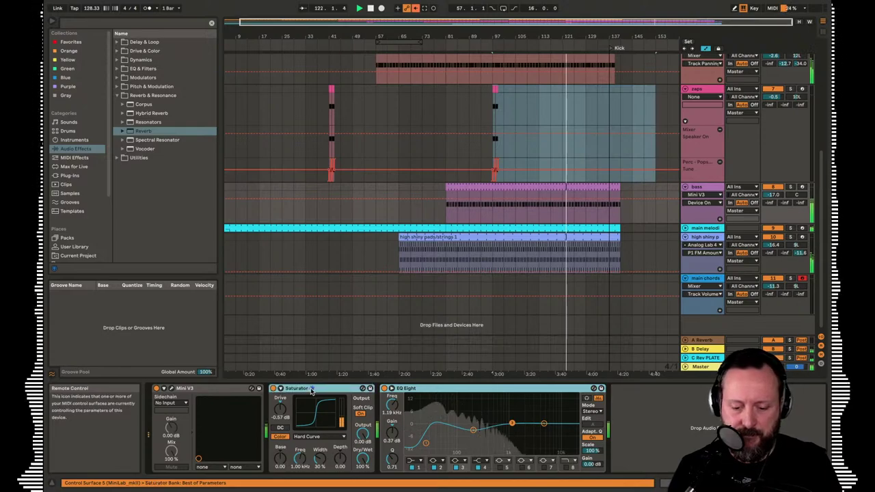
key(ctrl+g)
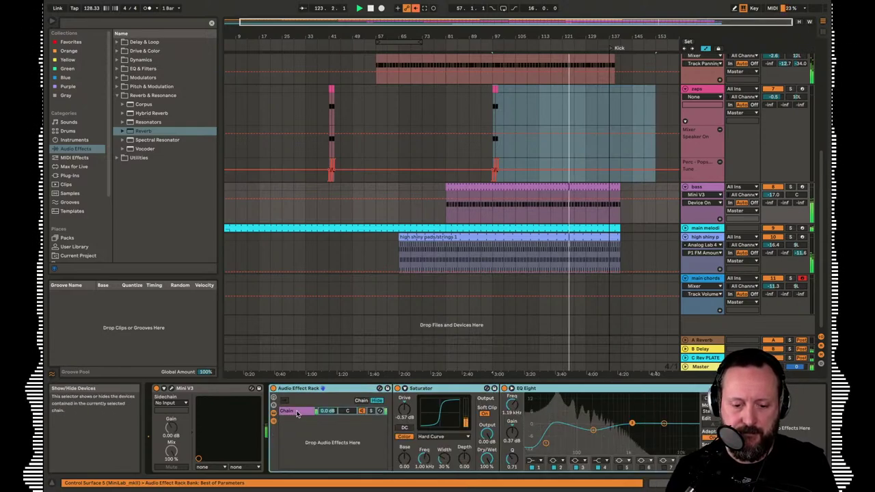
Automate the bass rack's Chain Volume with a downward curve that reaches its low point at bar 137
click(298, 414)
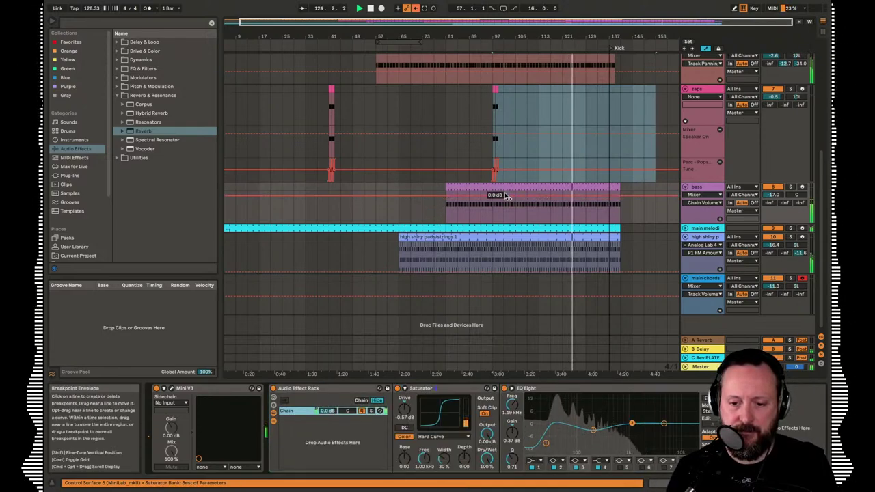
drag(551, 198, 608, 216)
scroll(608, 198, up, 5)
scroll(602, 180, up, 1)
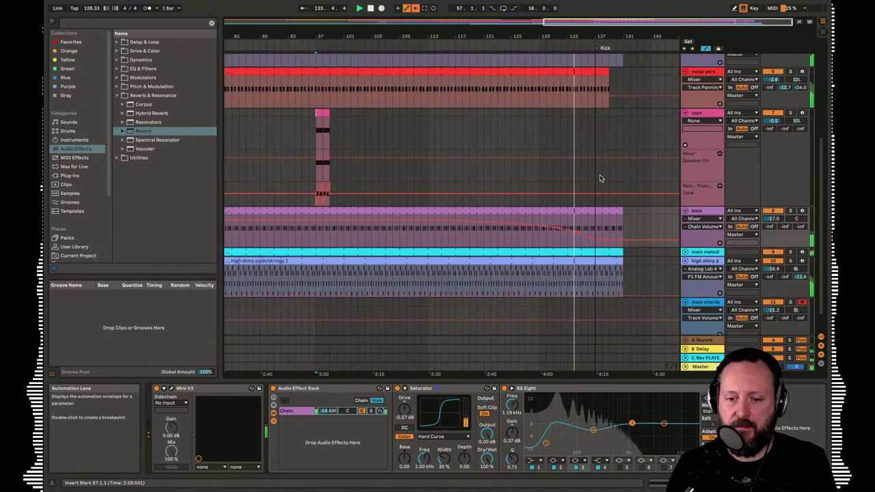
Stop playback and set the arrangement loop to start at bar 81 with a length of 56 bars, ending at the Kick locator
scroll(599, 175, up, 1)
double_click(527, 21)
scroll(650, 110, up, 6)
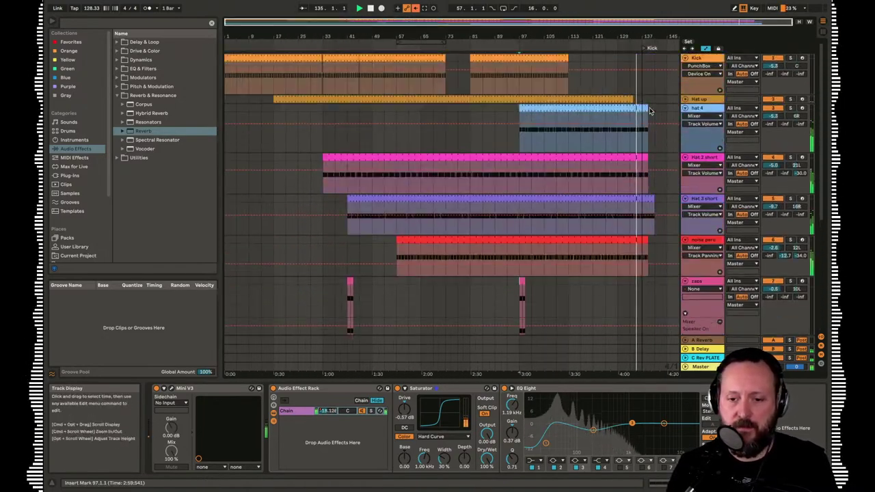
click(494, 57)
shift+click(643, 60)
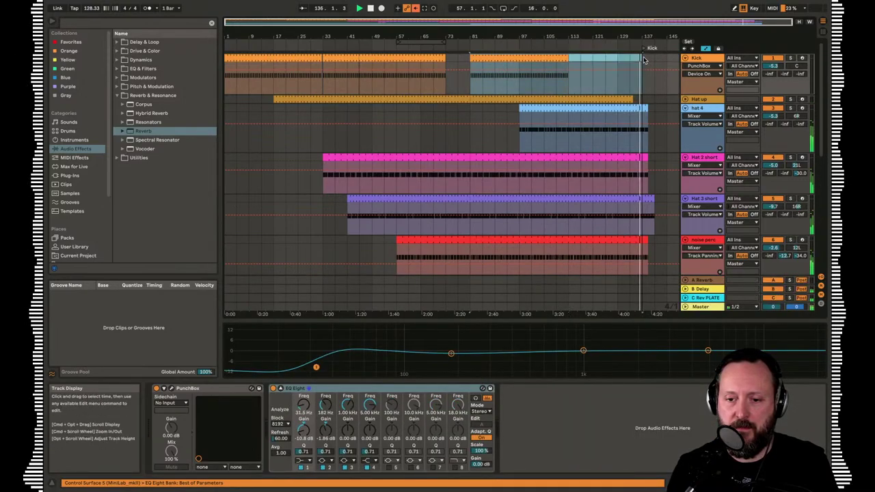
key(space)
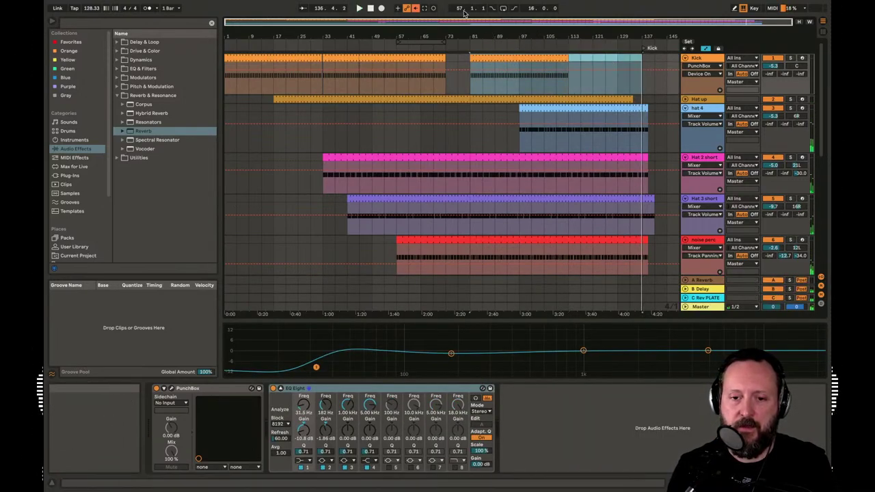
click(460, 9)
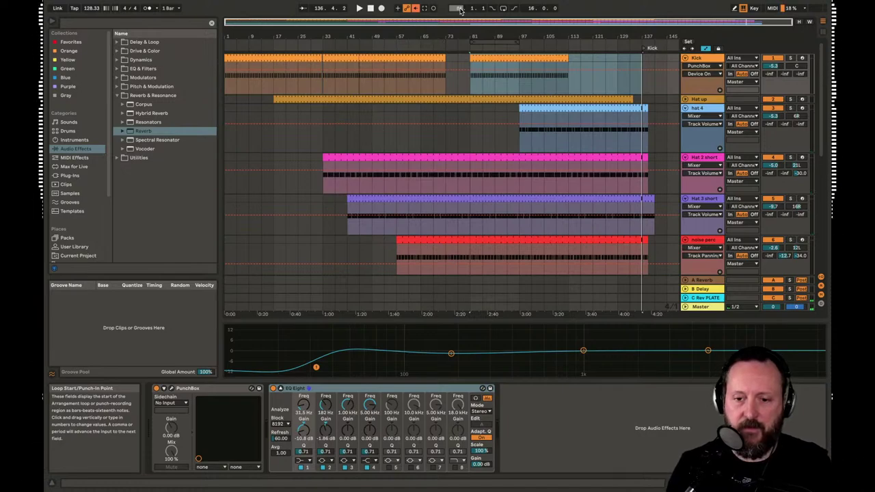
click(515, 43)
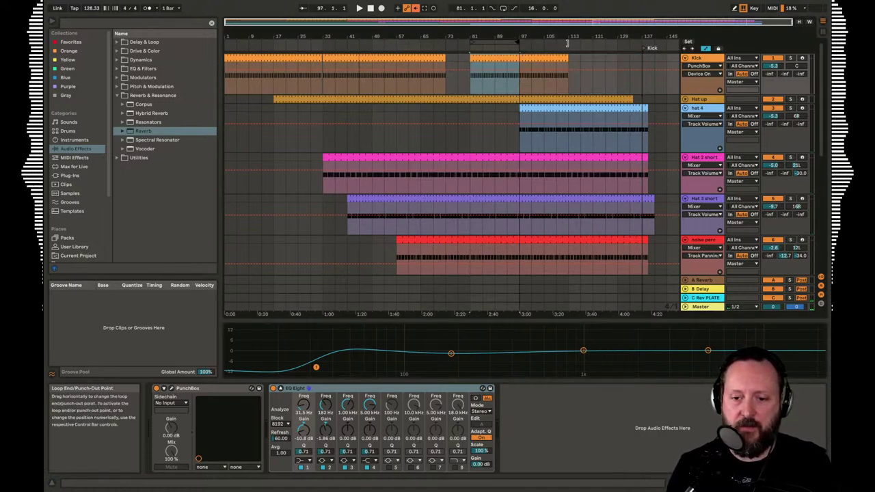
drag(567, 43, 453, 51)
Try duplicating bars 81 to 137 of all tracks after the Kick locator and play across the join
click(622, 36)
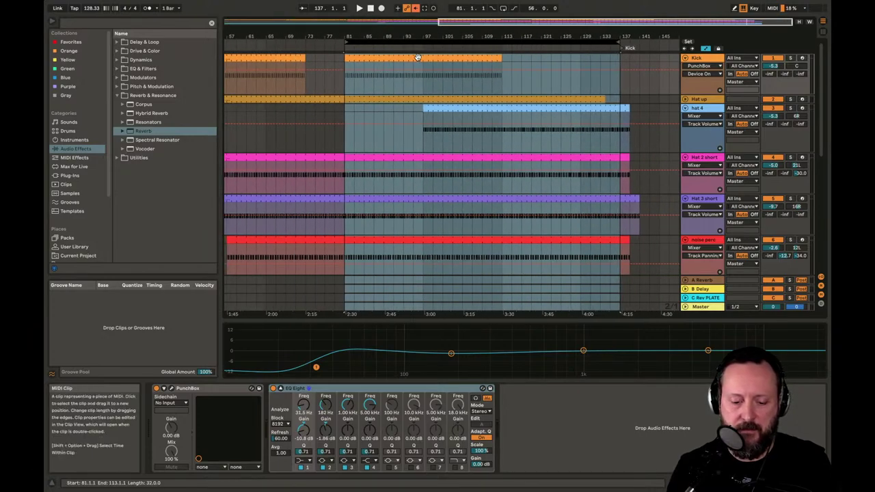
key(super+d)
click(357, 48)
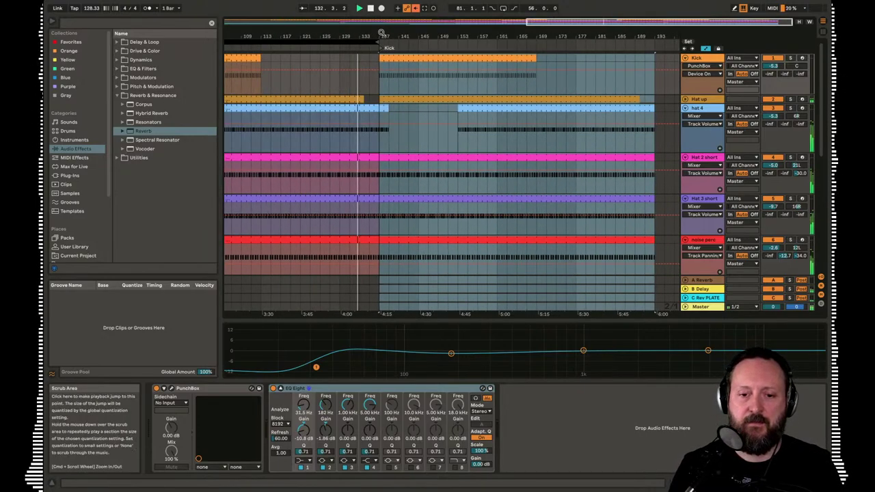
drag(381, 36, 529, 33)
scroll(576, 118, down, 5)
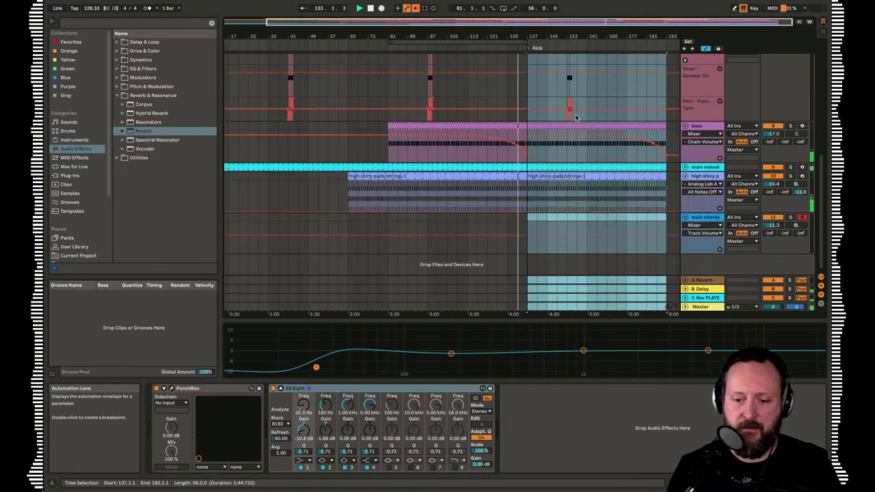
click(552, 178)
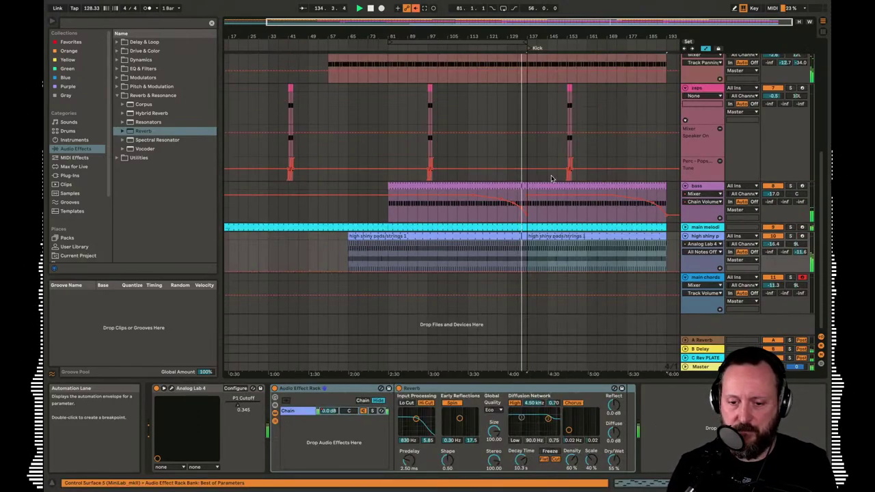
scroll(621, 179, up, 5)
click(621, 179)
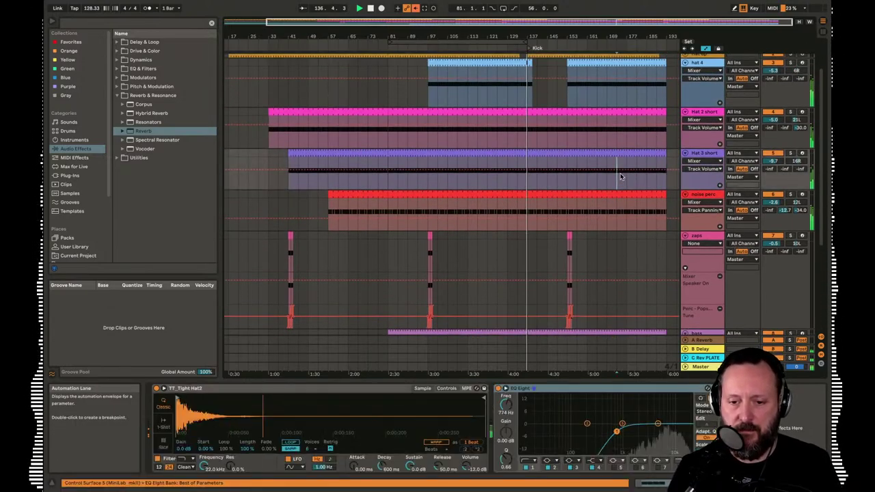
scroll(547, 116, up, 3)
click(529, 108)
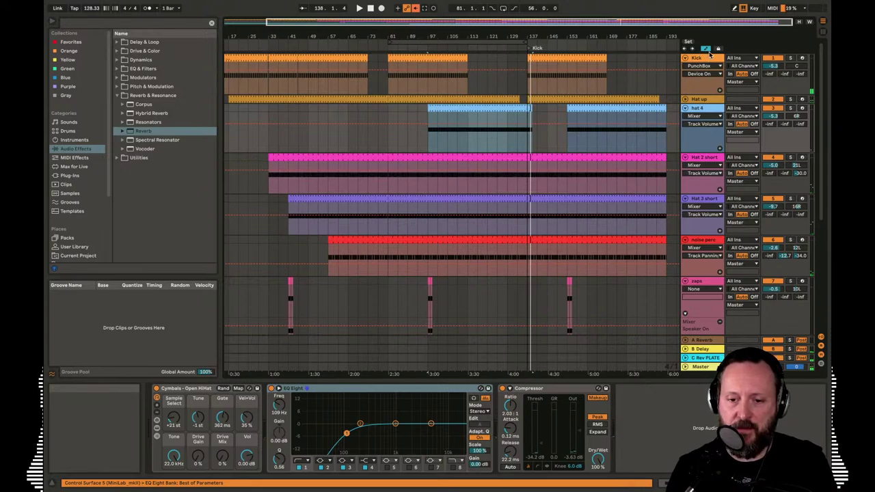
With envelopes locked, duplicate the looped bars 81 to 137 of all tracks to bar 137 and play from about bar 132
click(493, 39)
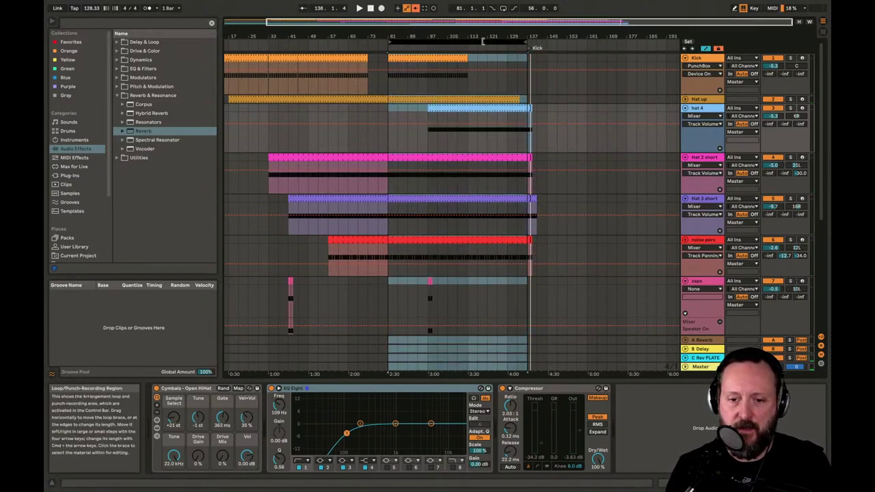
key(super+d)
click(516, 47)
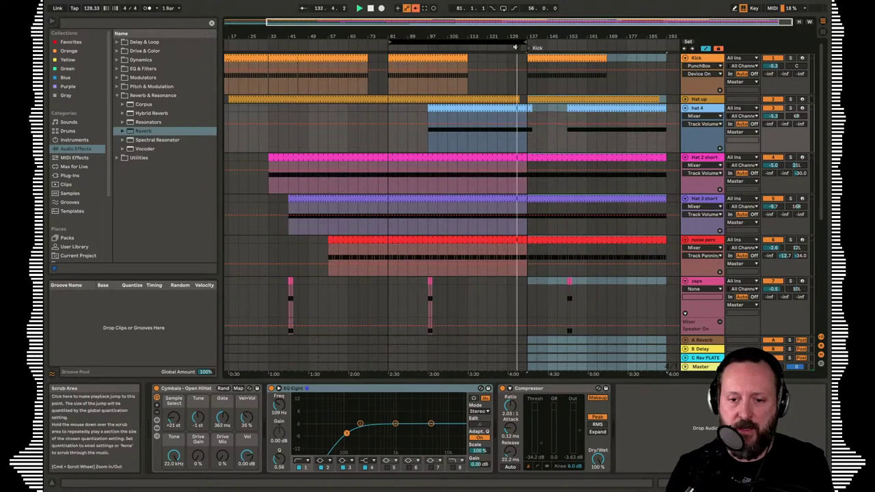
Extend the Hat up clip to bar 137 and the end of the hat 4 clip at bar 139 across the following gap
click(518, 100)
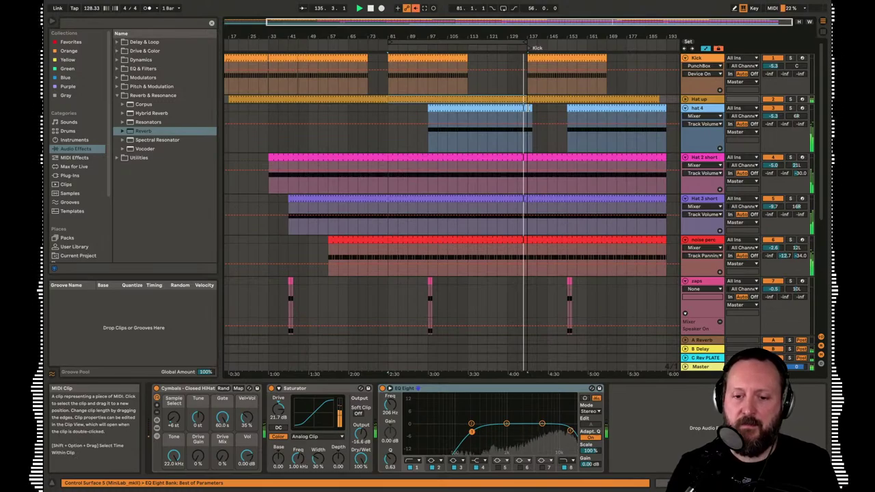
drag(531, 108, 659, 120)
Raise the bass rack's Chain Volume automation after bar 137 to about -2 dB
scroll(658, 120, down, 5)
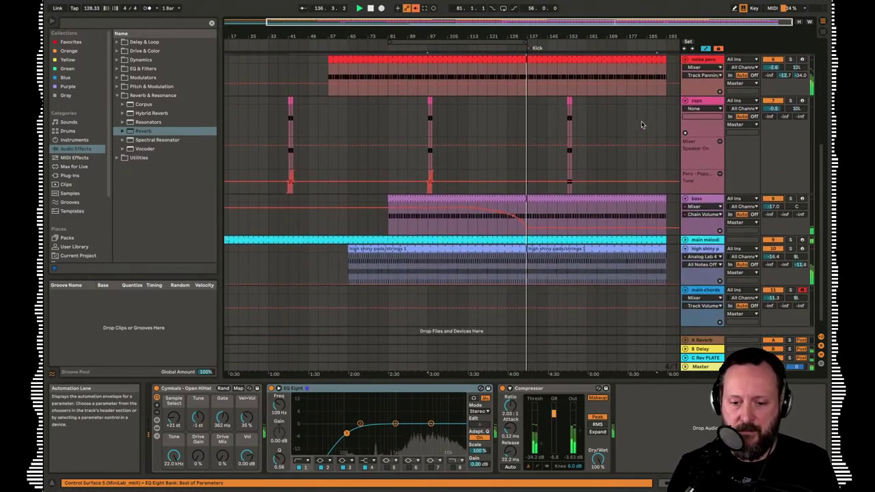
scroll(544, 165, down, 2)
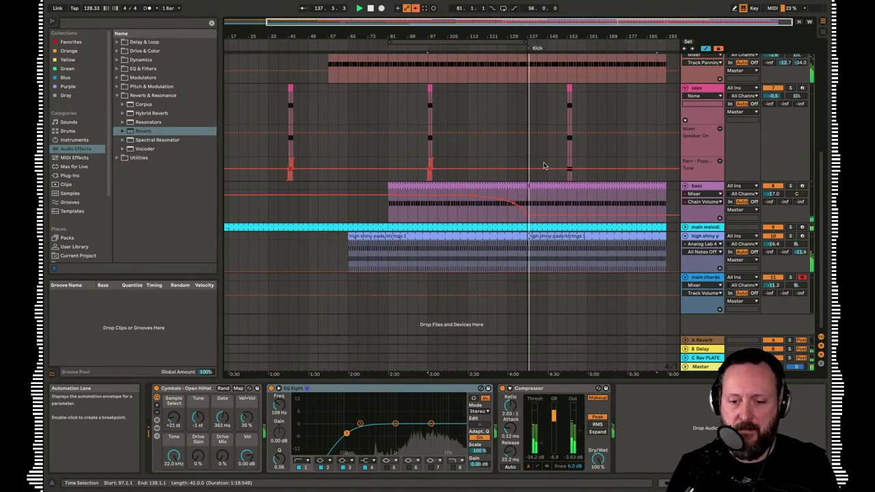
click(531, 200)
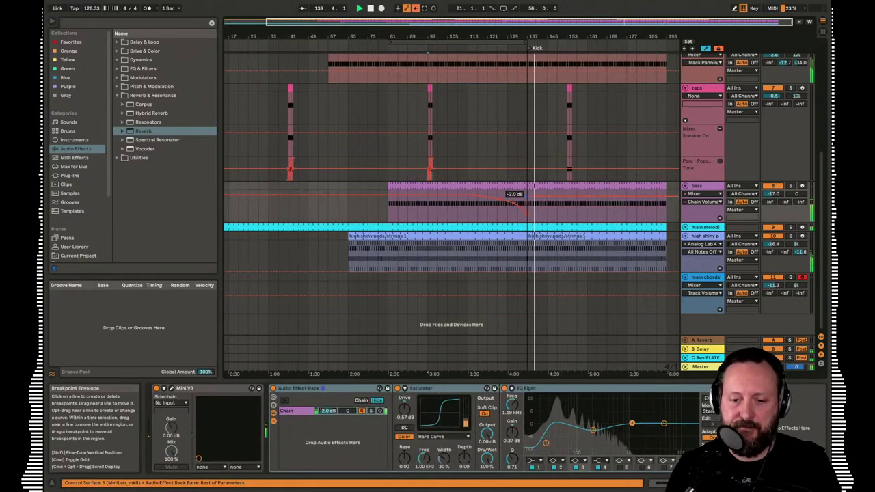